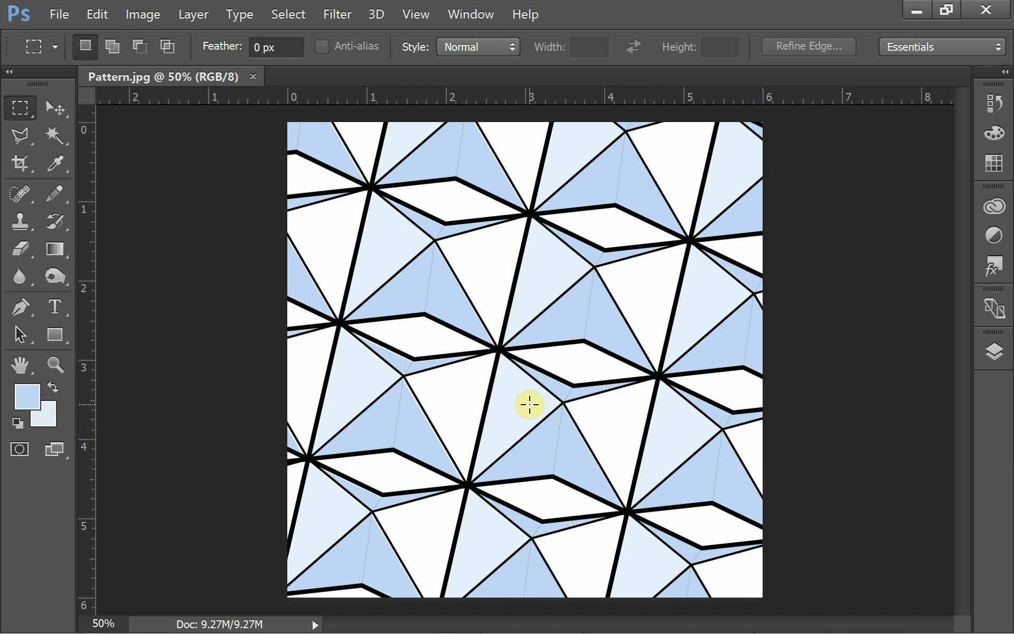
# Step: Switch to Chrome and look over the channel's YouTube uploads and the posts on the matching Instagram profile
pyautogui.hotkey('alt', 'Tab')
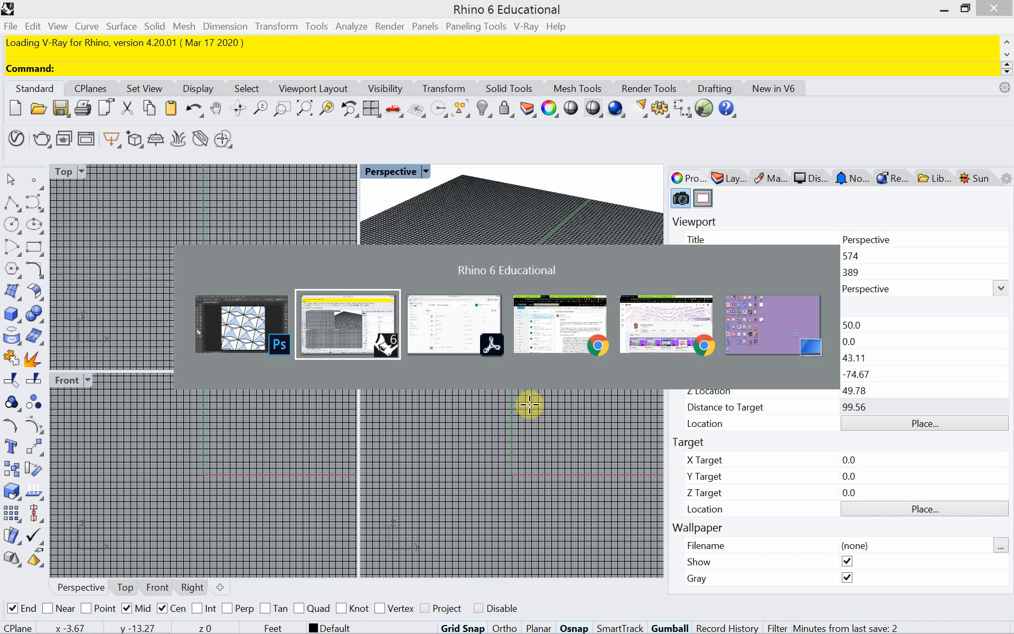
pyautogui.hotkey('alt', 'Tab')
pyautogui.hotkey('alt', 'Tab')
pyautogui.hotkey('alt', 'Tab')
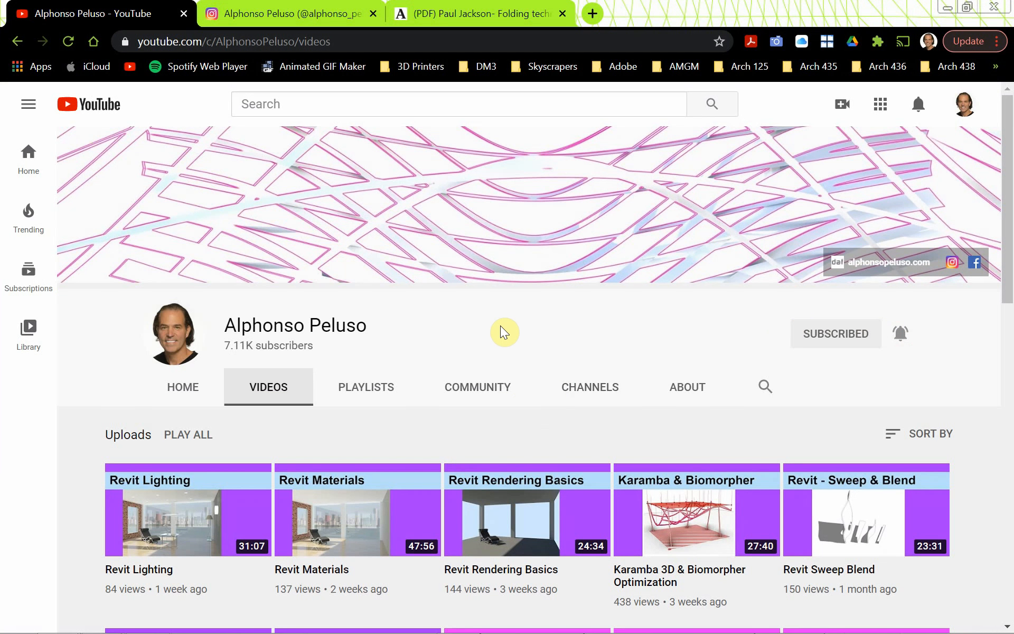
pyautogui.click(264, 11)
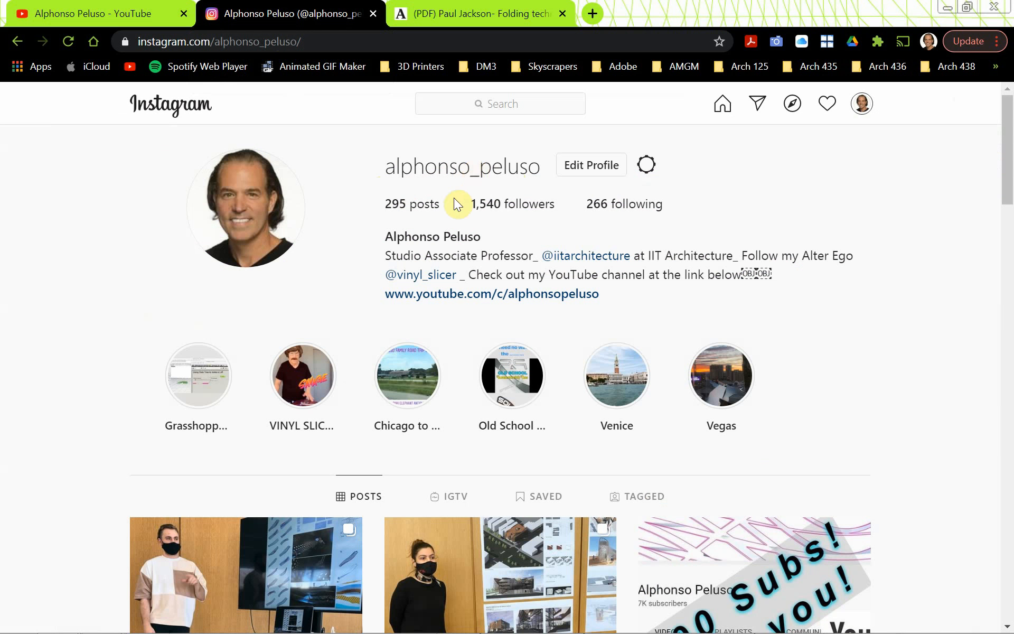
pyautogui.scroll(-3, 348, 307)
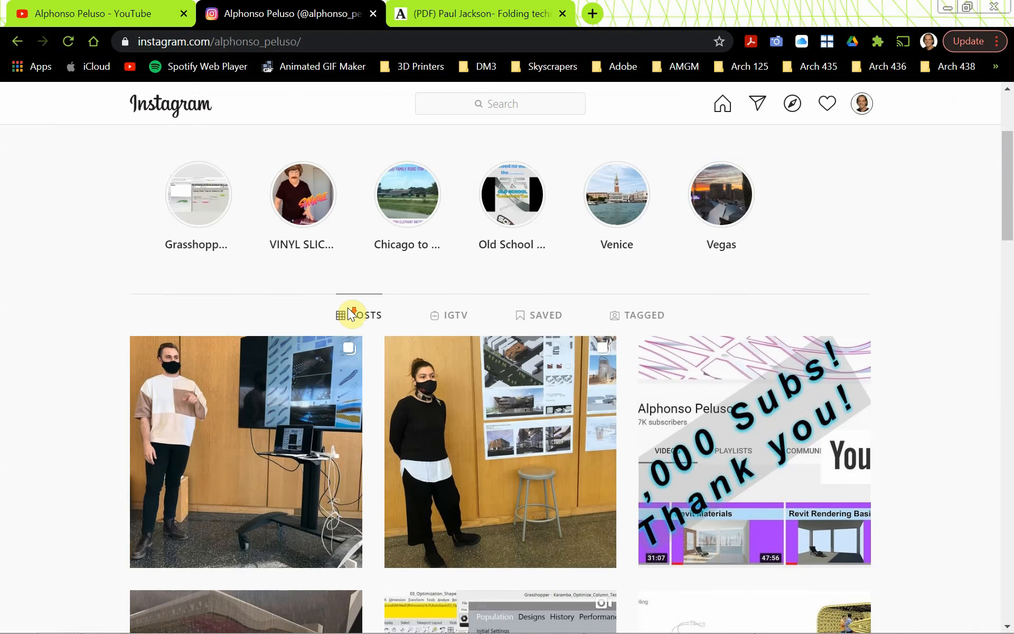
pyautogui.scroll(-1, 351, 312)
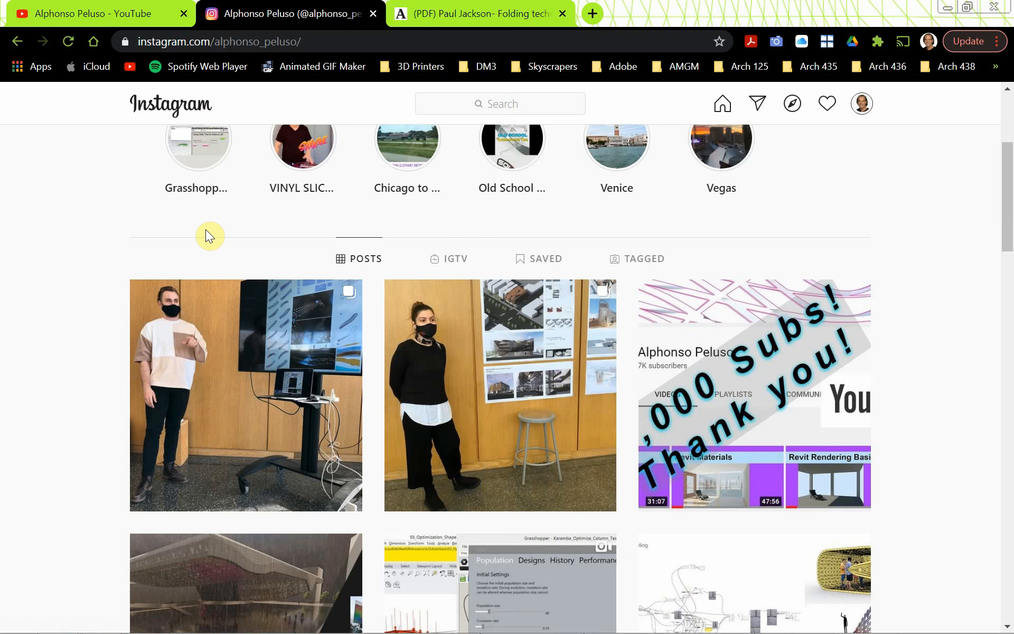
pyautogui.scroll(5, 205, 230)
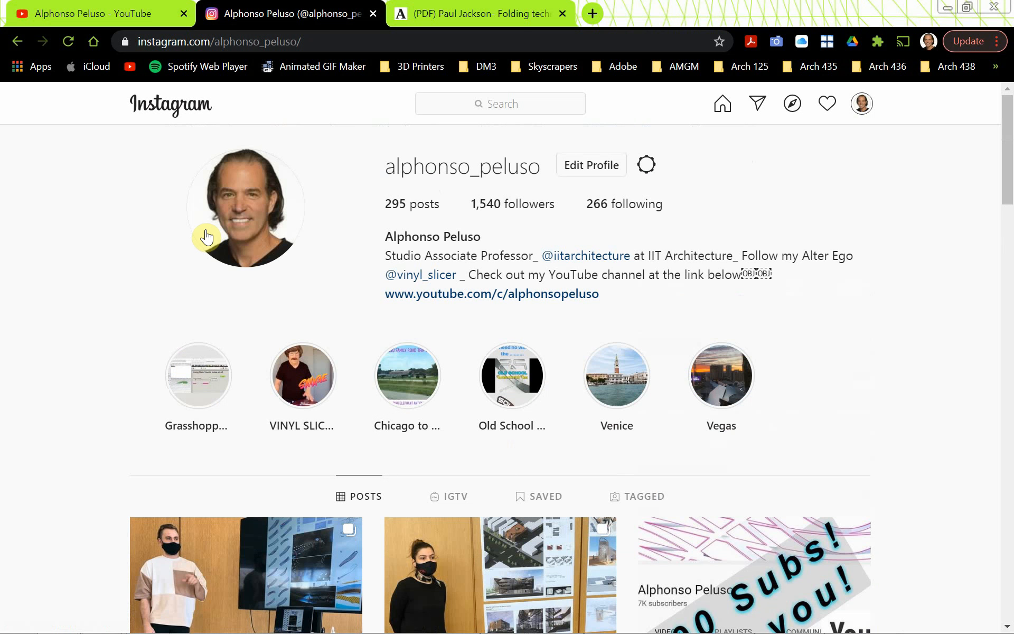
# Step: Examine the folded motif crease diagram under 1.2.1 Translation and its folded-paper photo in the folding techniques PDF
pyautogui.click(445, 20)
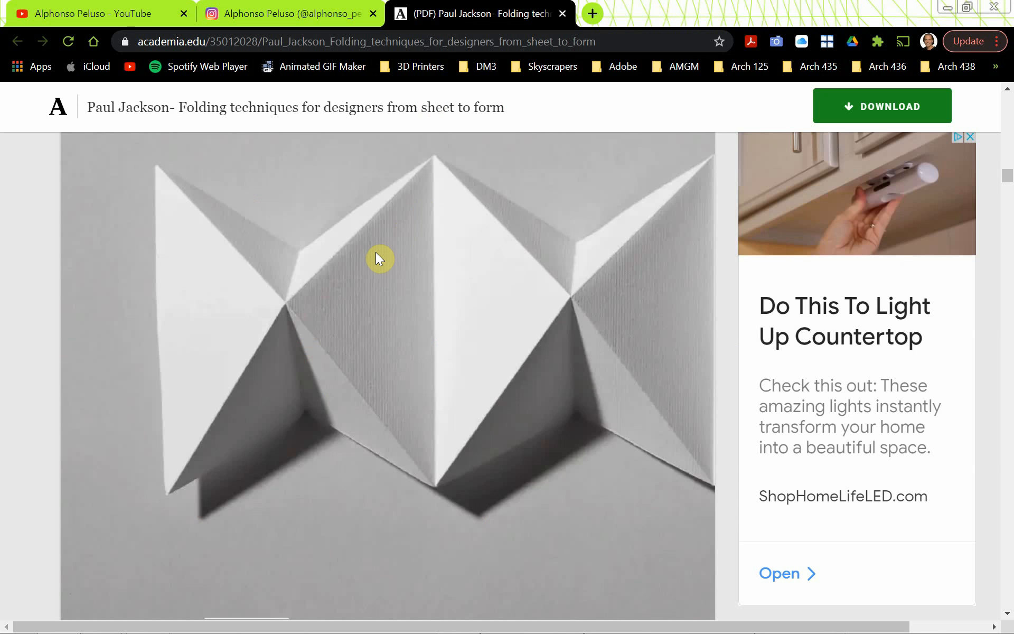
pyautogui.scroll(12, 346, 333)
pyautogui.scroll(-3, 346, 333)
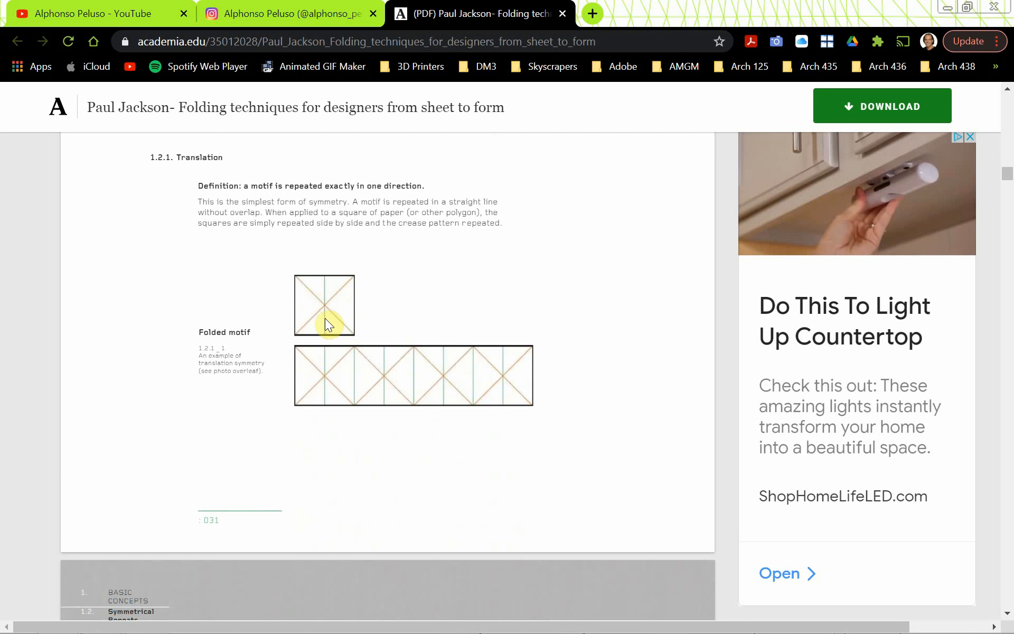
pyautogui.scroll(-10, 313, 316)
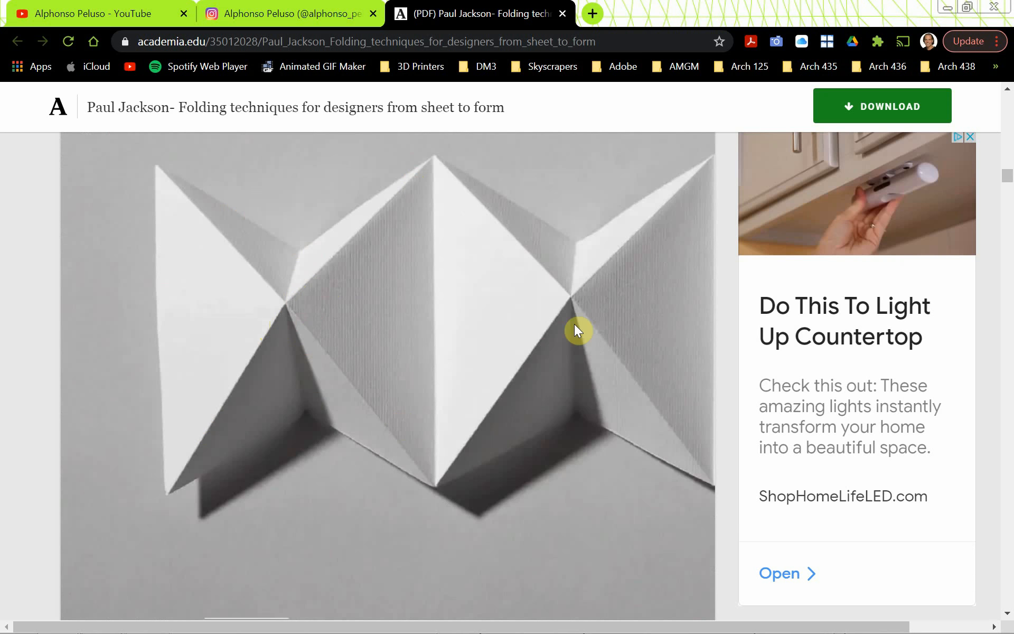
# Step: Switch to Rhino and create a new model from the Small Objects - Inches template
pyautogui.hotkey('alt', 'Tab')
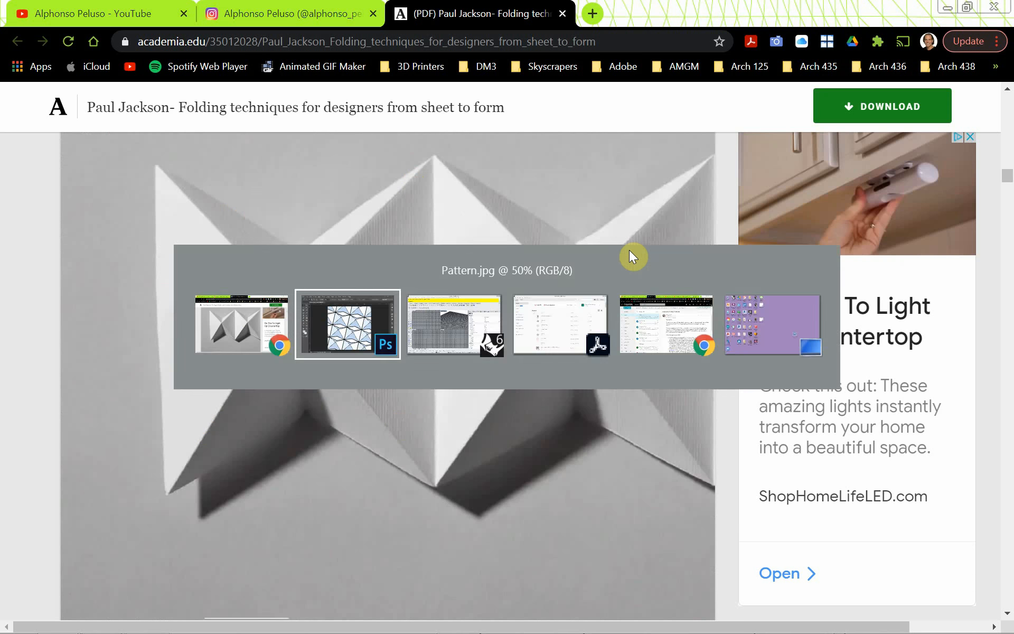
pyautogui.hotkey('alt', 'Tab')
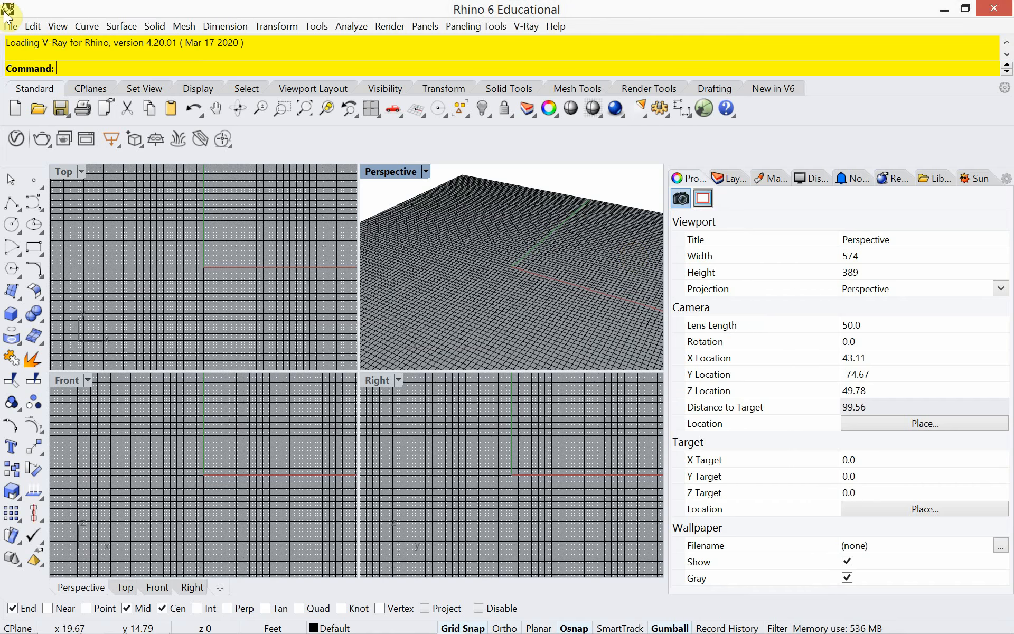
pyautogui.click(11, 27)
pyautogui.click(17, 50)
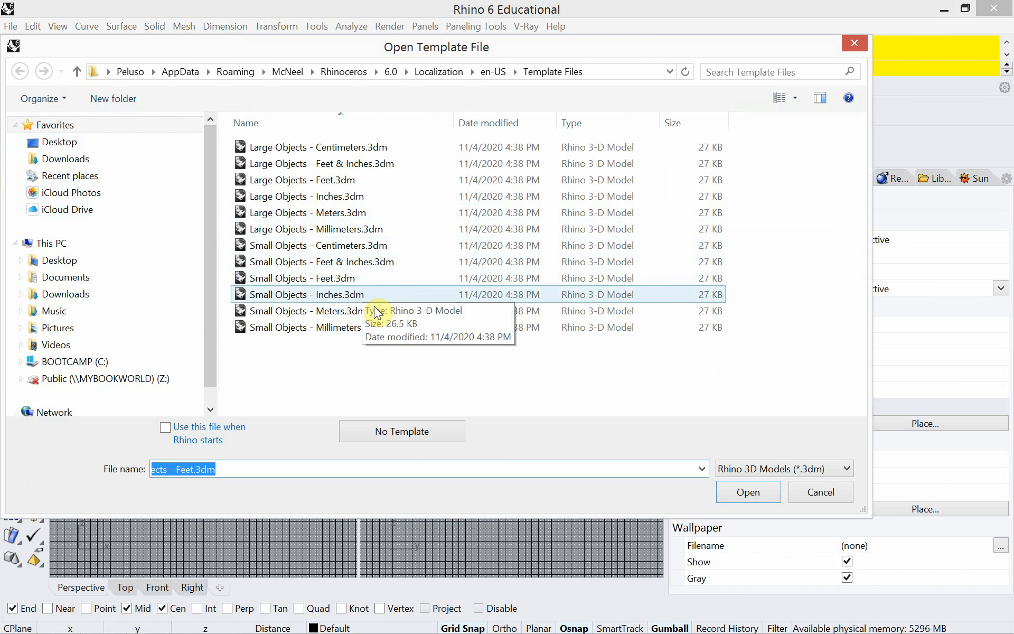
pyautogui.click(321, 293)
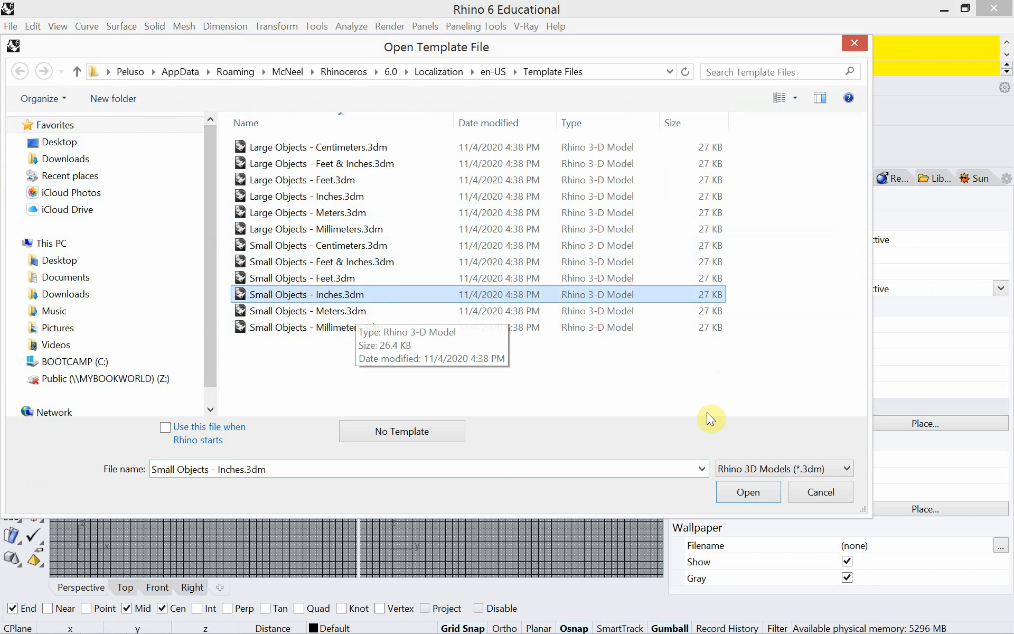
pyautogui.click(750, 491)
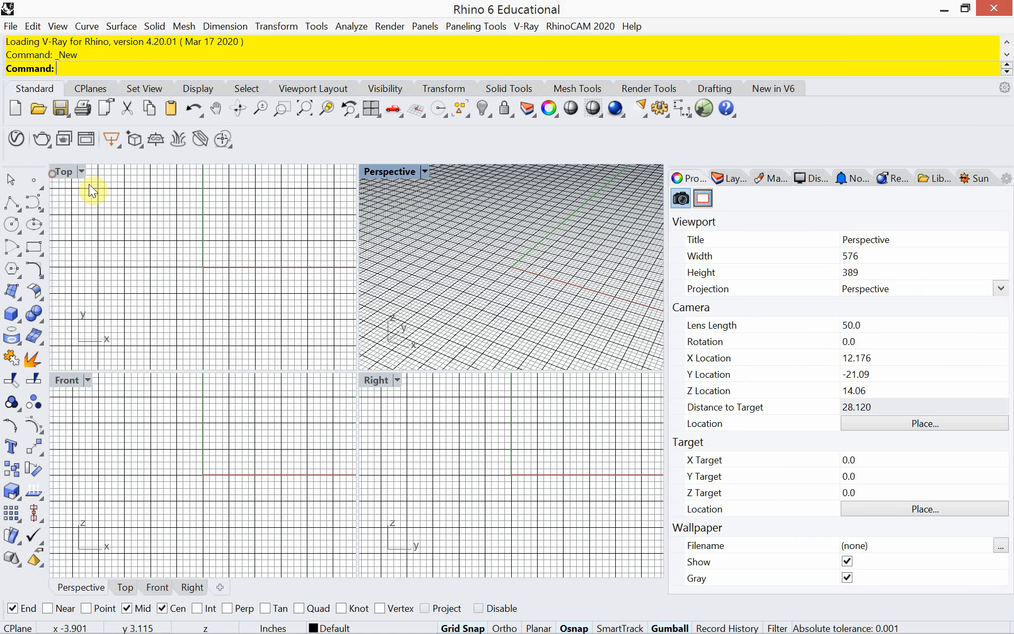
# Step: Maximize the Perspective viewport and frame the area around the origin
pyautogui.click(54, 173)
pyautogui.doubleClick(392, 171)
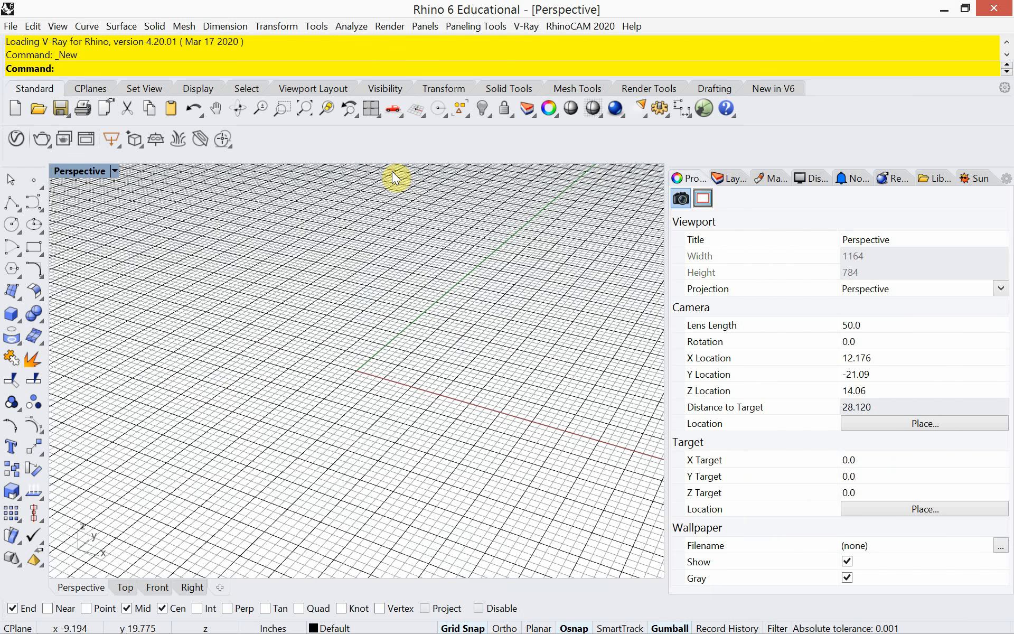
pyautogui.moveTo(392, 171); pyautogui.dragTo(216, 341, button='right')
pyautogui.scroll(6, 378, 353)
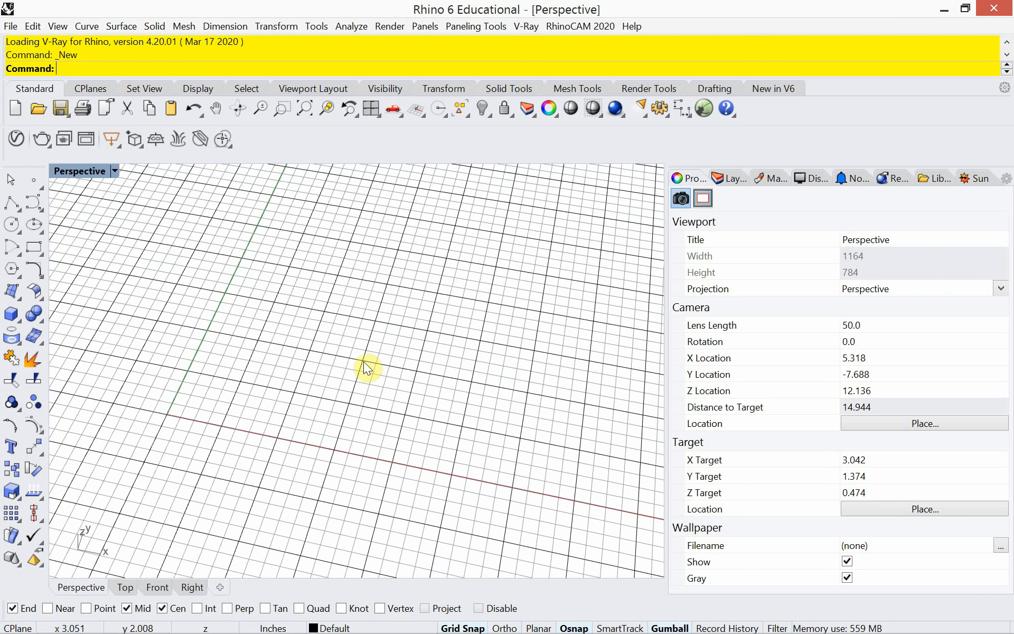
pyautogui.keyDown('shift'); pyautogui.moveTo(352, 359); pyautogui.dragTo(331, 370, button='right'); pyautogui.keyUp('shift')
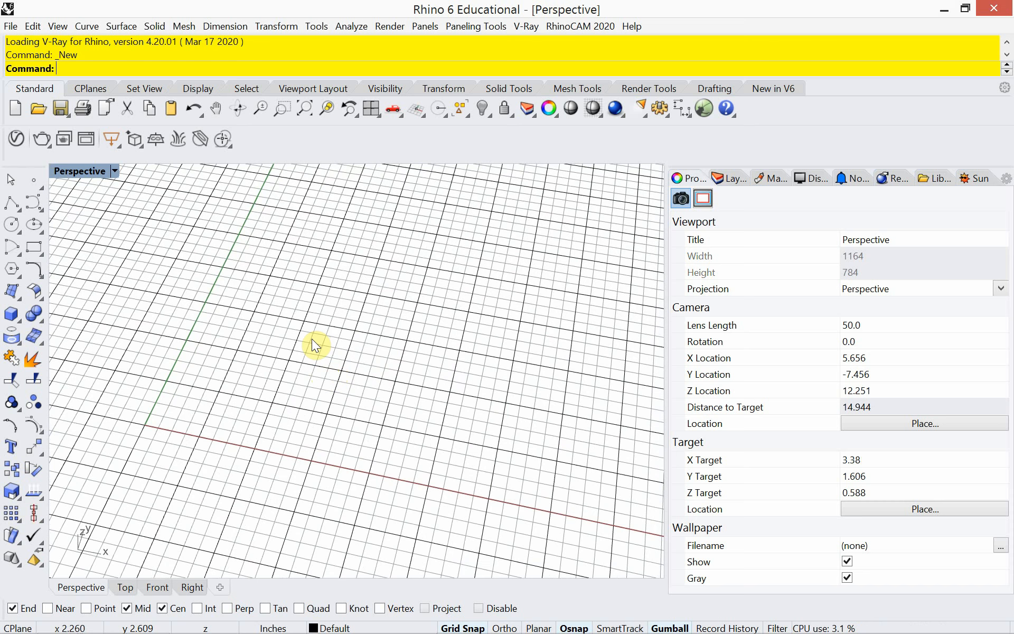
# Step: In the document's grid properties, set 24 grid lines, 1-inch minor spacing and major lines every 6 minor lines for all viewports
pyautogui.write('DocumentProperties')
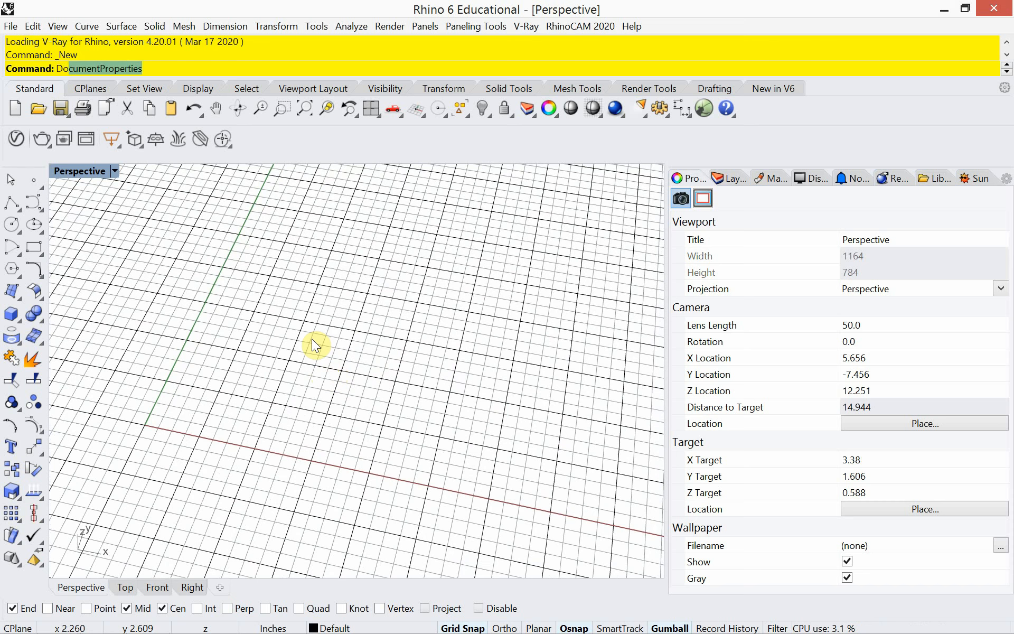
pyautogui.press('Return')
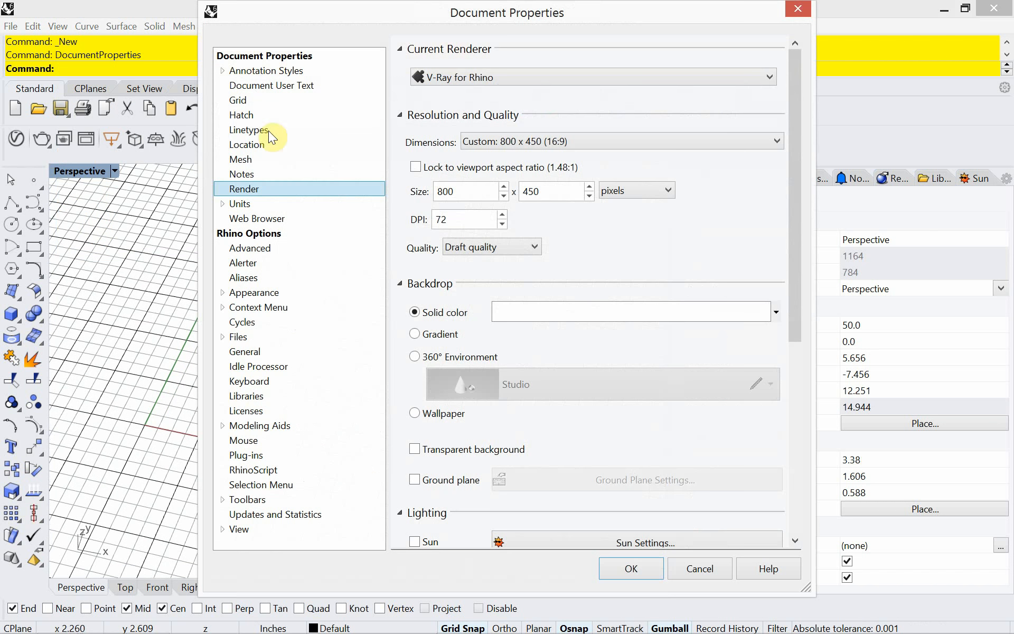
pyautogui.click(248, 100)
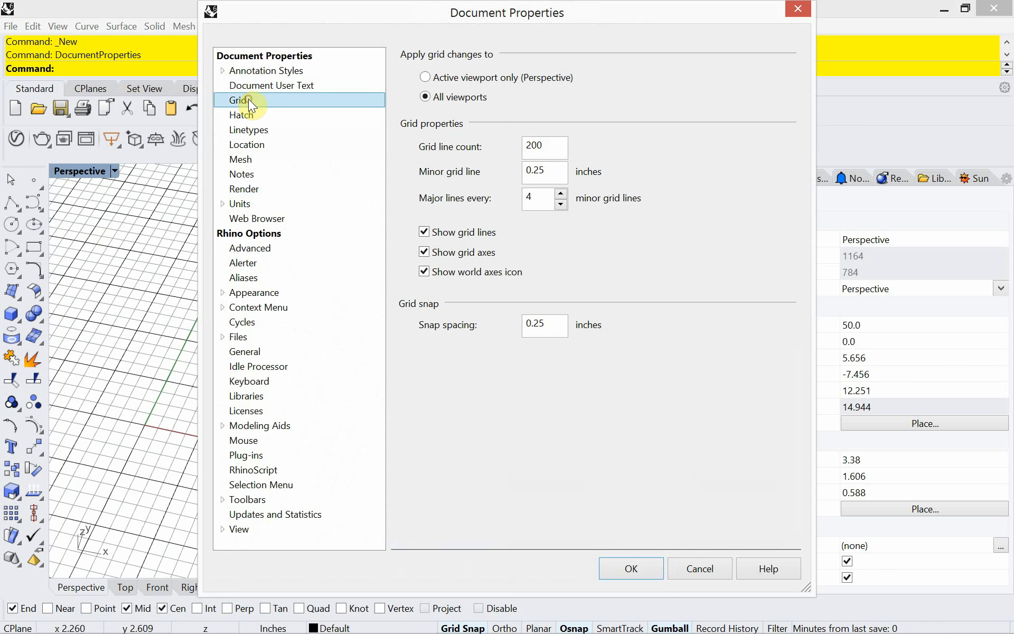
pyautogui.doubleClick(544, 146)
pyautogui.write('24')
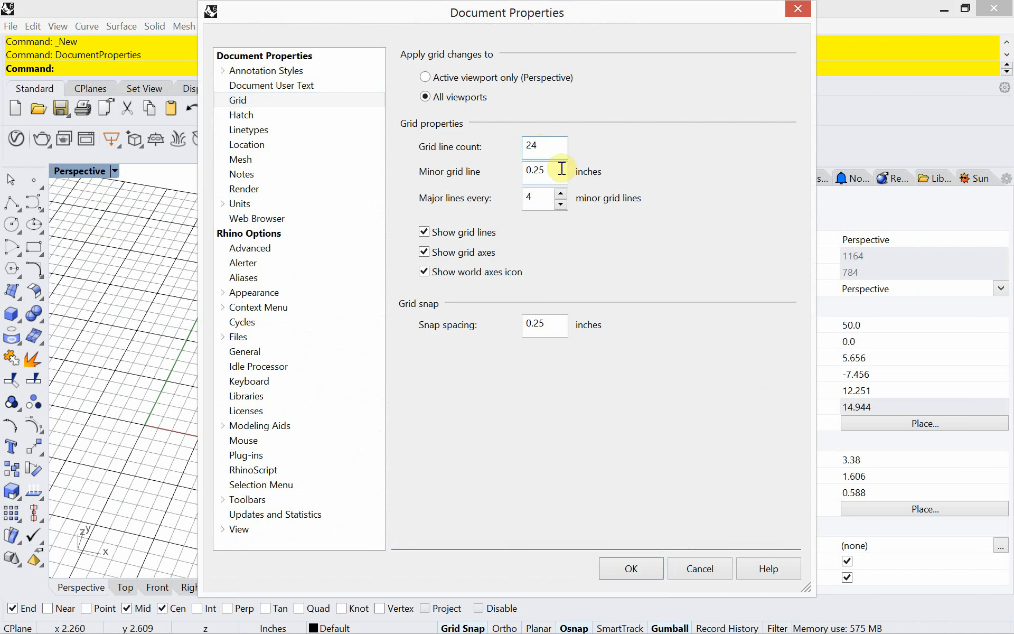
pyautogui.moveTo(560, 167); pyautogui.dragTo(487, 180)
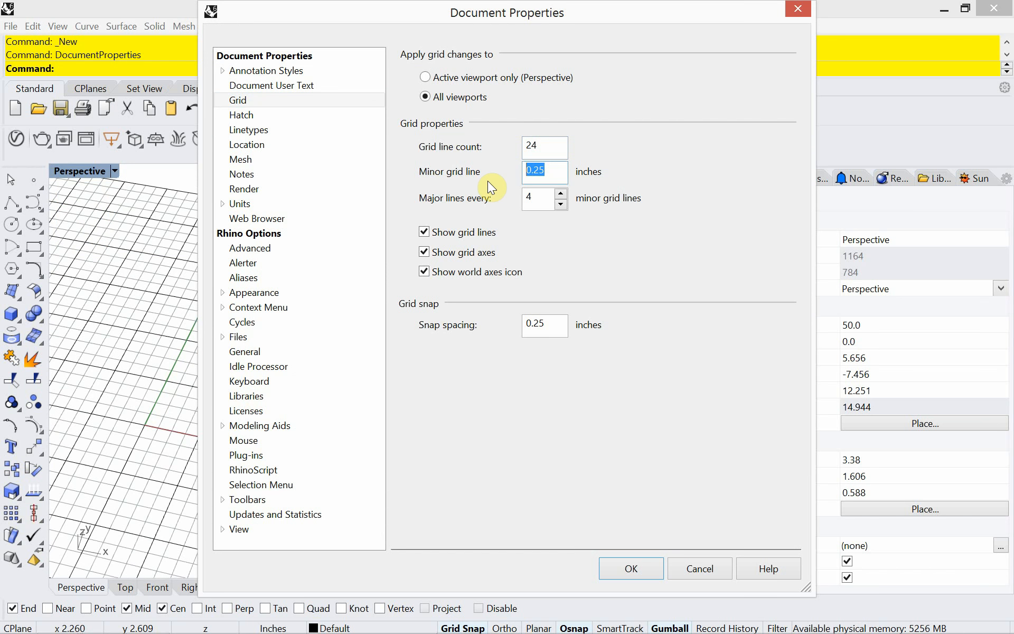
pyautogui.write('1')
pyautogui.moveTo(544, 198); pyautogui.dragTo(486, 201)
pyautogui.write('6')
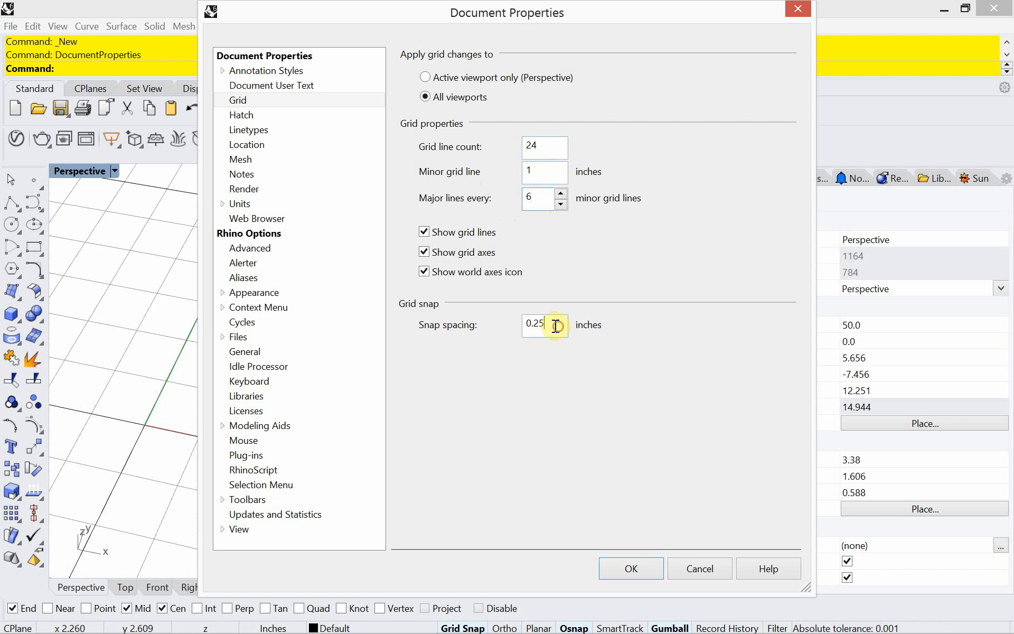
# Step: Set the grid snap spacing to 1 inch and apply the document properties
pyautogui.moveTo(555, 328); pyautogui.dragTo(471, 342)
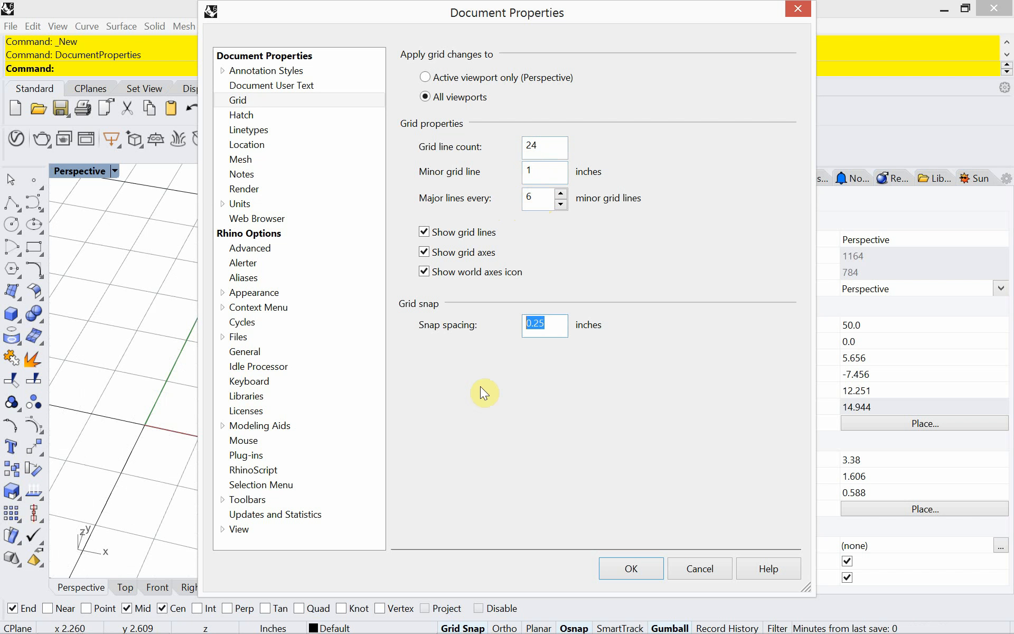
pyautogui.write('1')
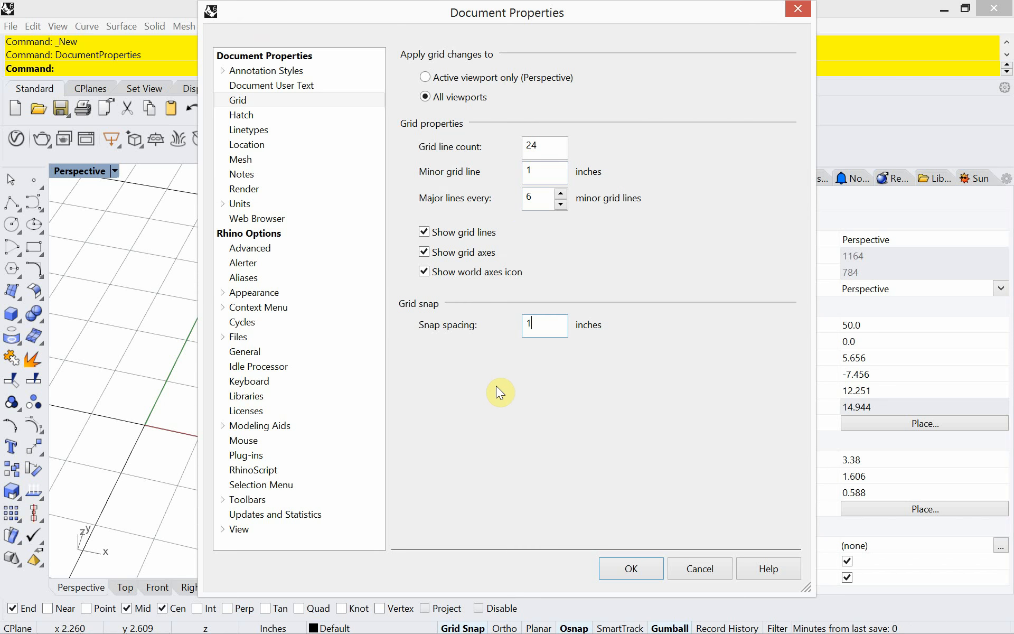
pyautogui.click(627, 566)
# Step: Make Layer 01 the current layer and rename it Guidlines
pyautogui.moveTo(328, 426); pyautogui.dragTo(288, 425, button='right')
pyautogui.scroll(-14, 259, 448)
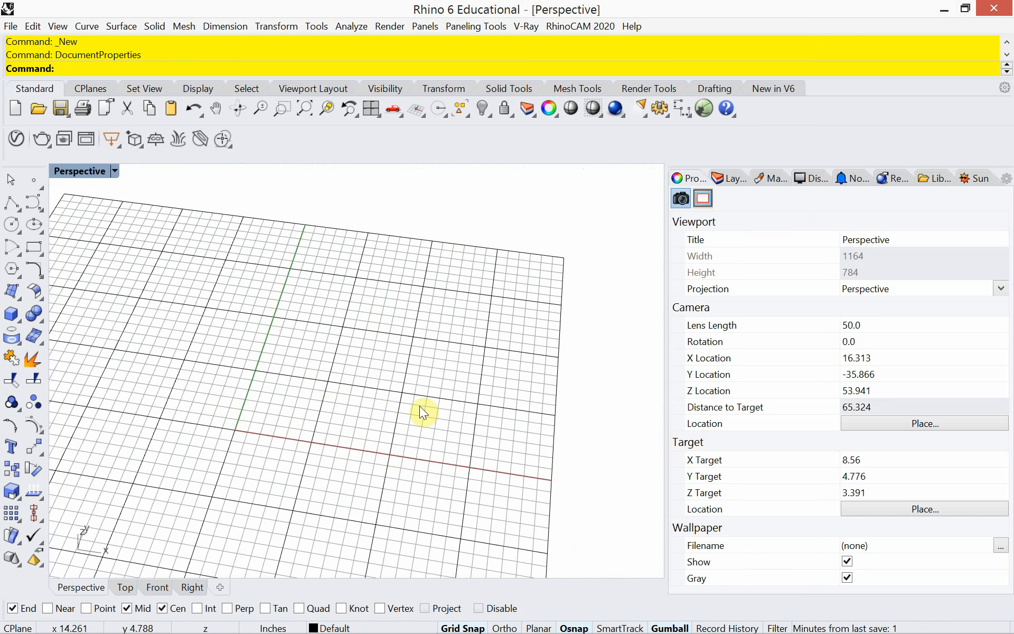
pyautogui.scroll(4, 354, 385)
pyautogui.keyDown('shift'); pyautogui.moveTo(322, 363); pyautogui.dragTo(409, 347, button='right'); pyautogui.keyUp('shift')
pyautogui.click(734, 172)
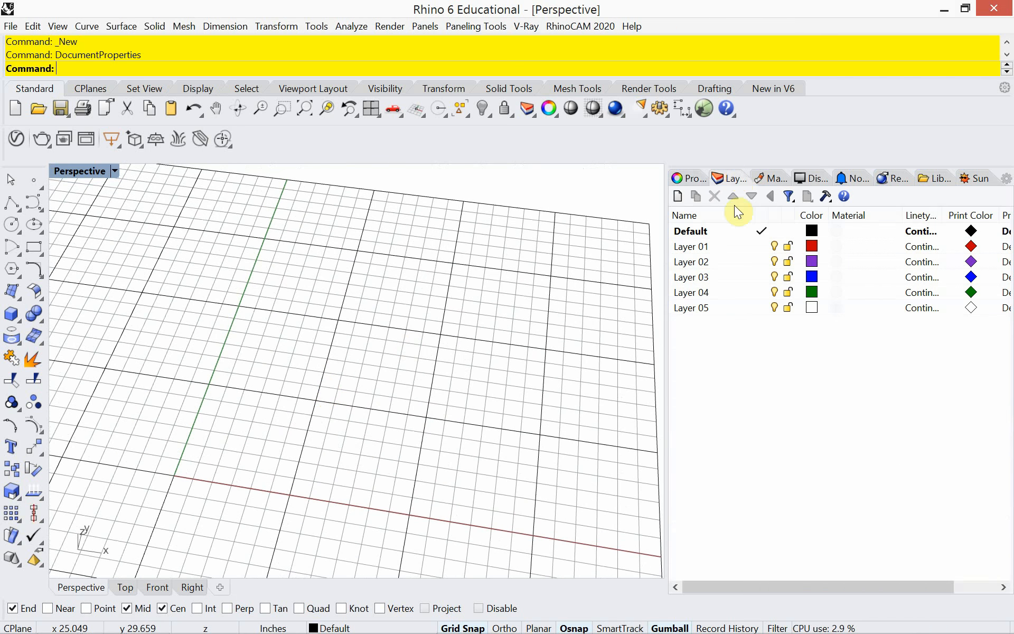
pyautogui.doubleClick(701, 248)
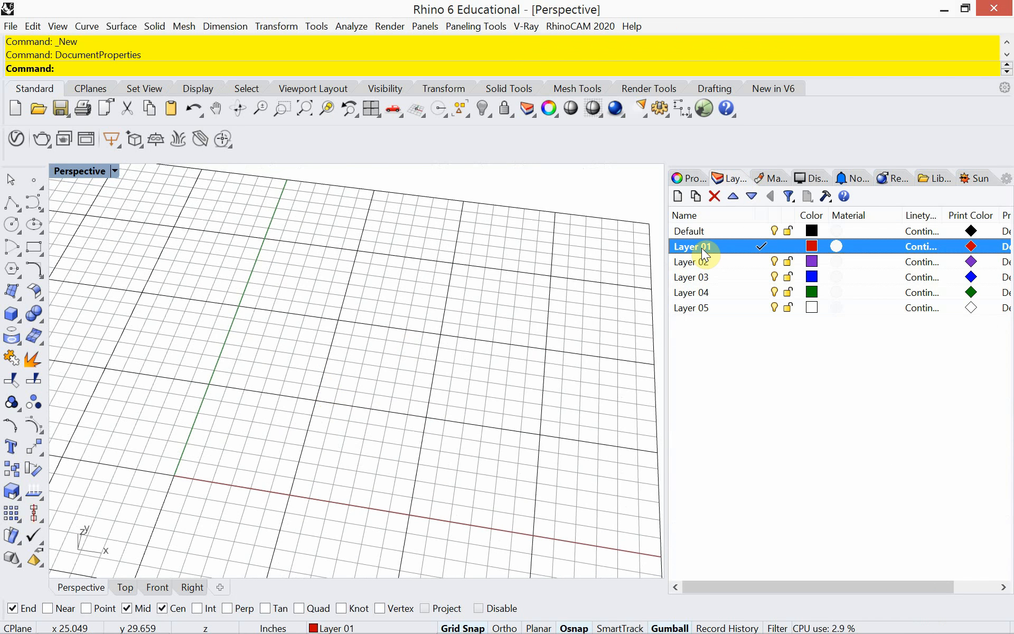
pyautogui.click(701, 248)
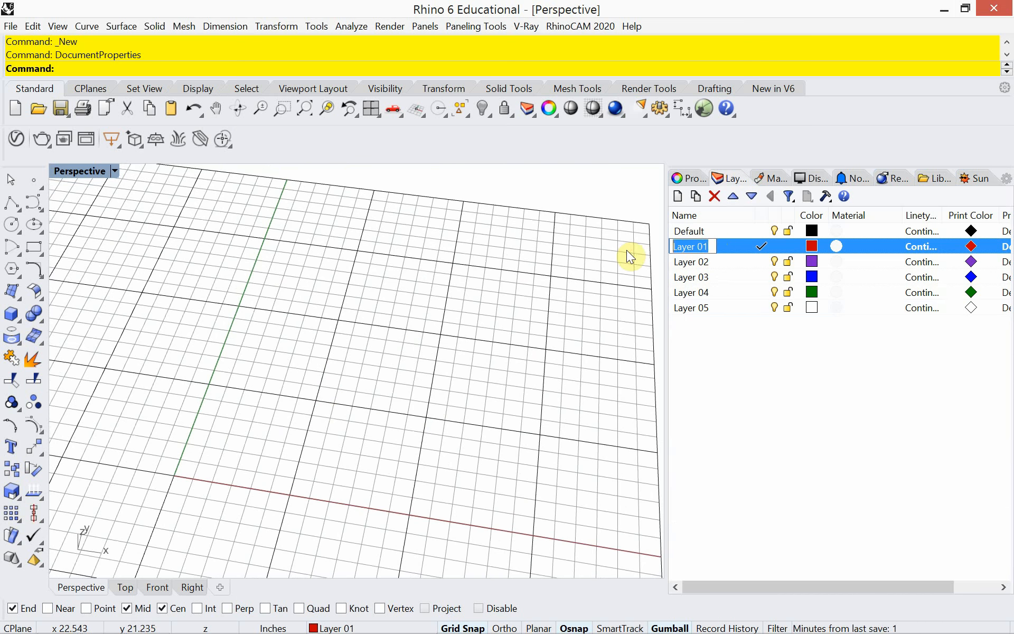
pyautogui.write('Guidlines')
pyautogui.click(744, 248)
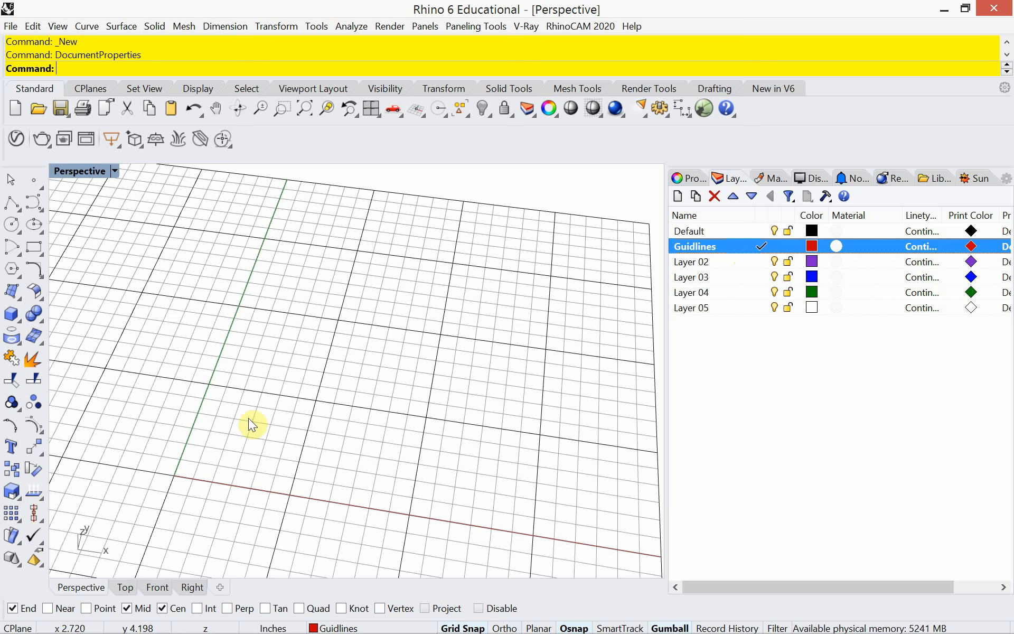
# Step: Switch to the folding techniques PDF in Chrome and examine the square folded motif's crease lines under 1.2.1 Translation
pyautogui.hotkey('alt', 'Tab')
pyautogui.hotkey('alt', 'Tab')
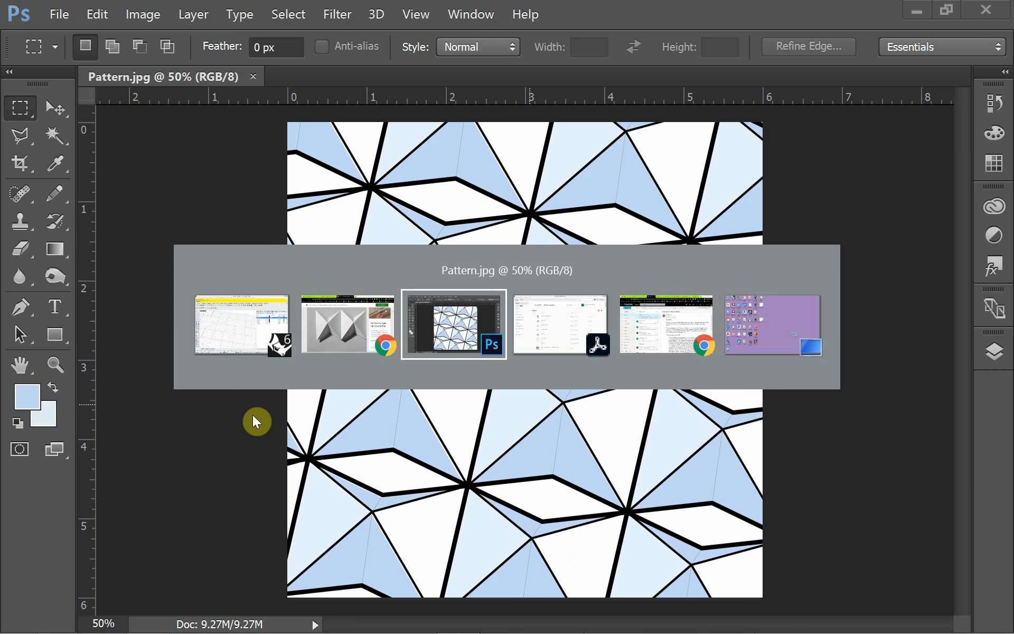
pyautogui.hotkey('alt', 'Tab')
pyautogui.hotkey('alt', 'Tab')
pyautogui.hotkey('alt', 'Tab')
pyautogui.hotkey('alt', 'Tab')
pyautogui.hotkey('alt', 'Tab')
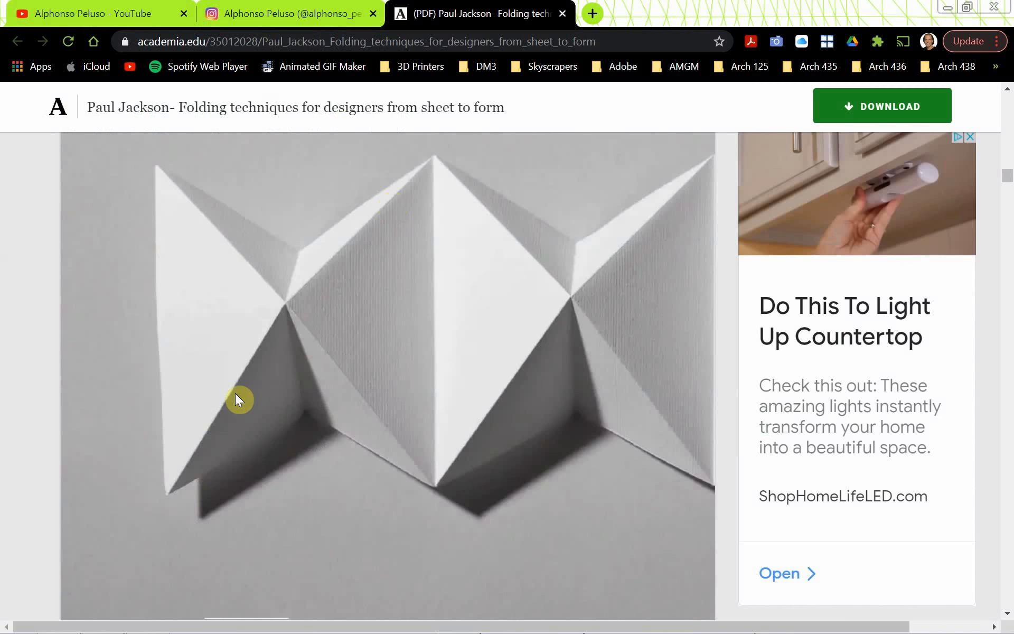
pyautogui.scroll(-15, 233, 428)
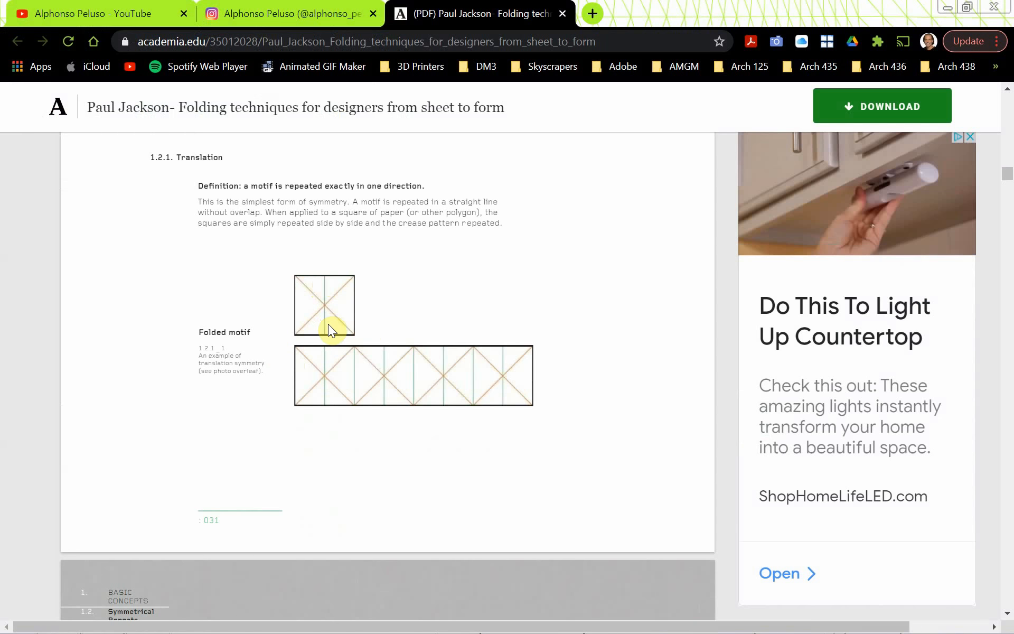
# Step: Switch to Rhino and draw the two crossing diagonals of the 6-inch major grid square at the origin
pyautogui.hotkey('alt', 'Tab')
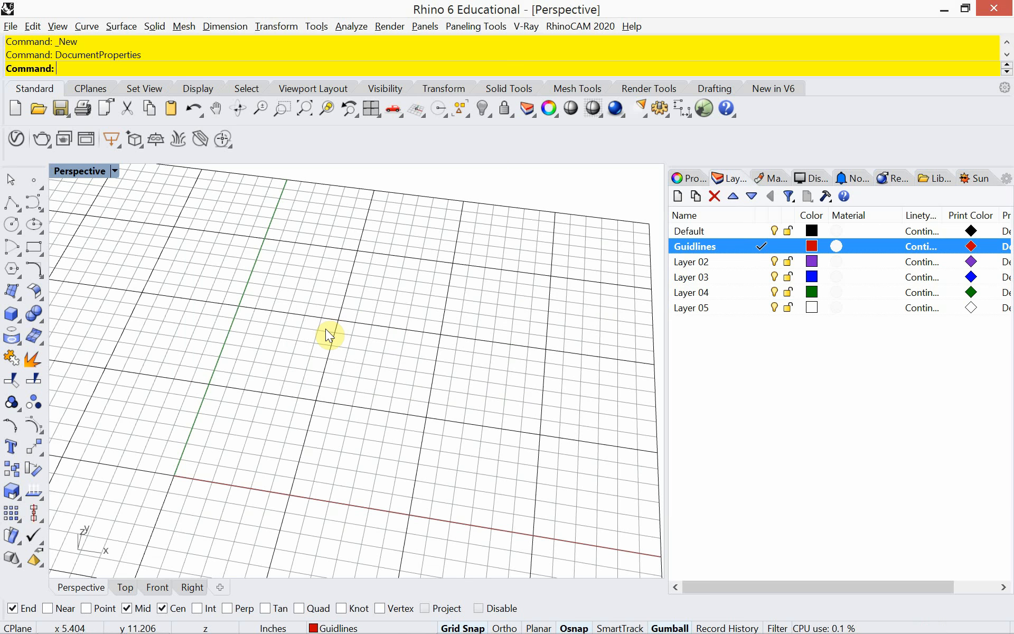
pyautogui.write('Line')
pyautogui.press('Return')
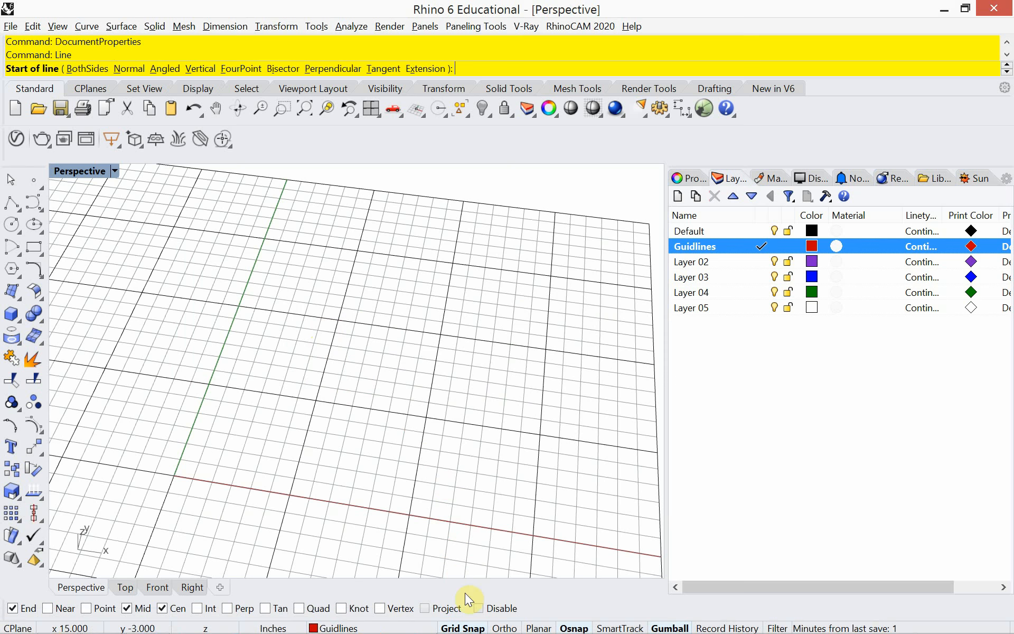
pyautogui.click(319, 403)
pyautogui.click(175, 475)
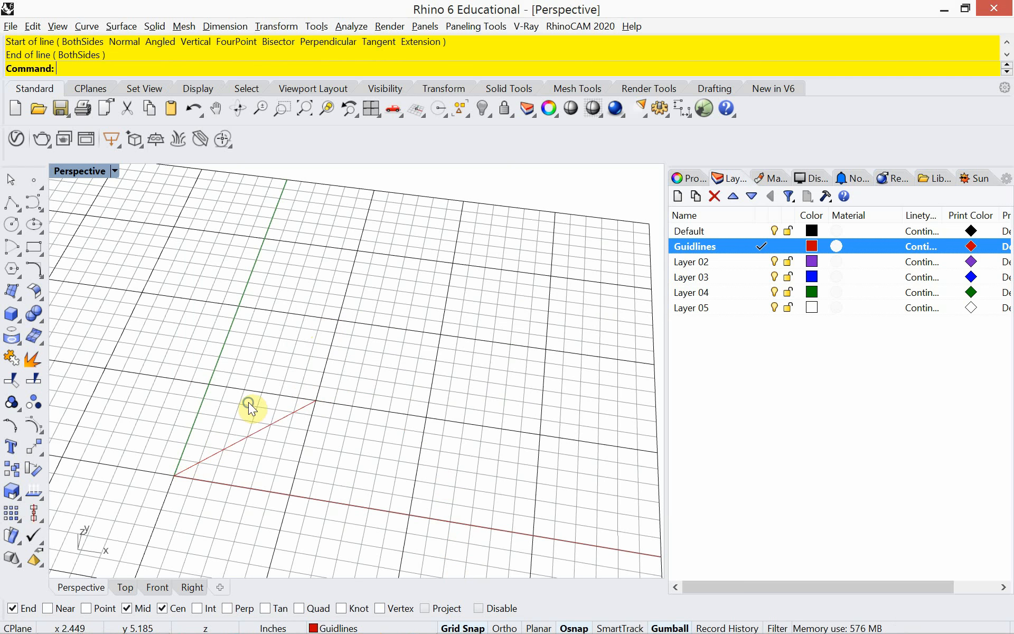
pyautogui.press('Return')
pyautogui.click(210, 385)
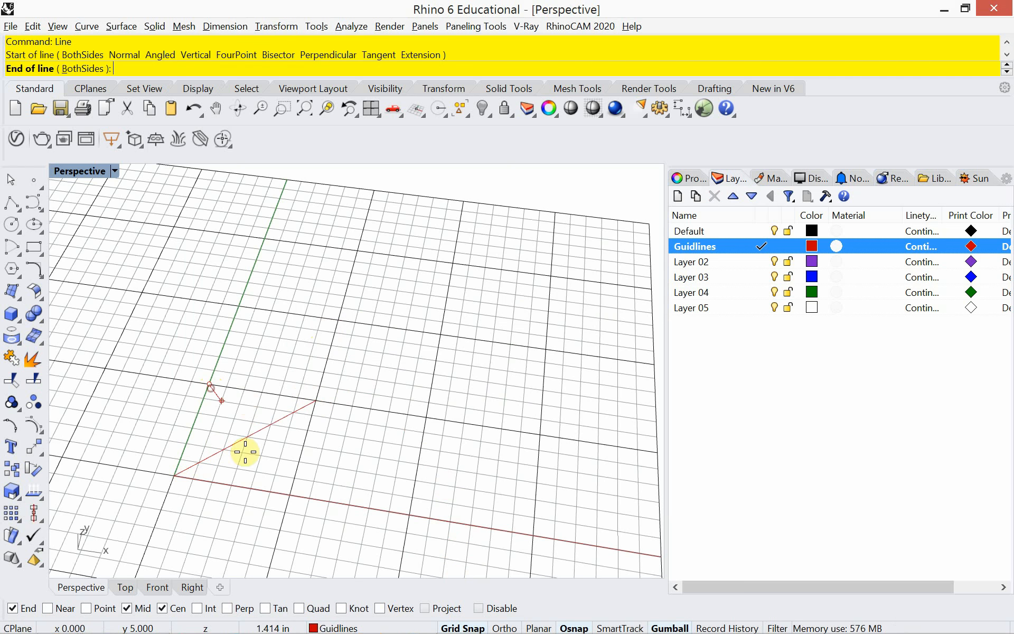
pyautogui.click(284, 494)
pyautogui.moveTo(250, 451); pyautogui.dragTo(292, 444, button='right')
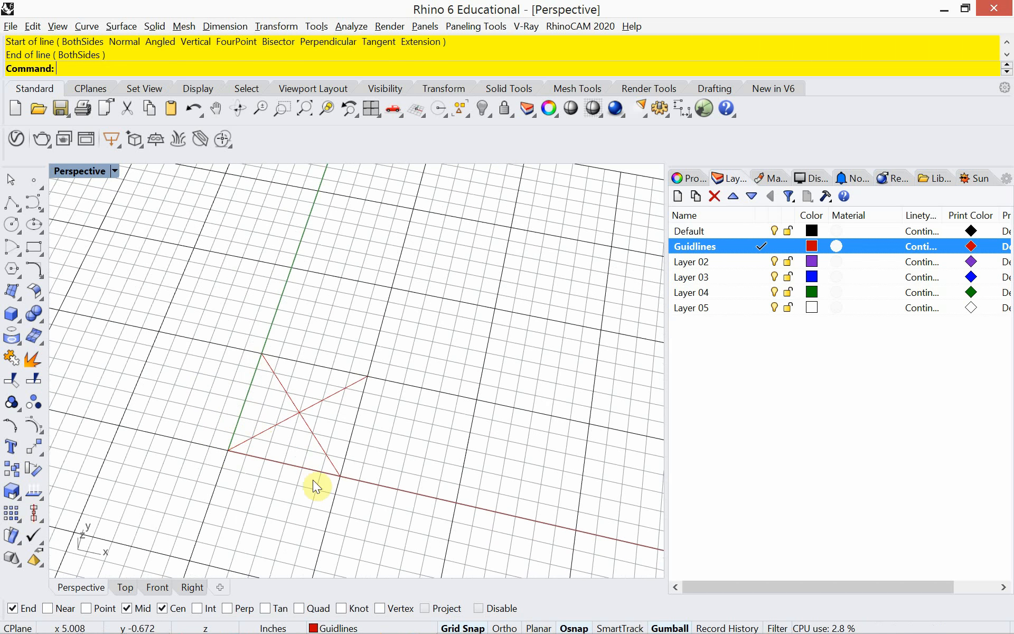
# Step: Draw a line parallel to the Y axis from 3,5 through the diagonals' crossing, ending 1 inch short of the X axis
pyautogui.scroll(3, 282, 443)
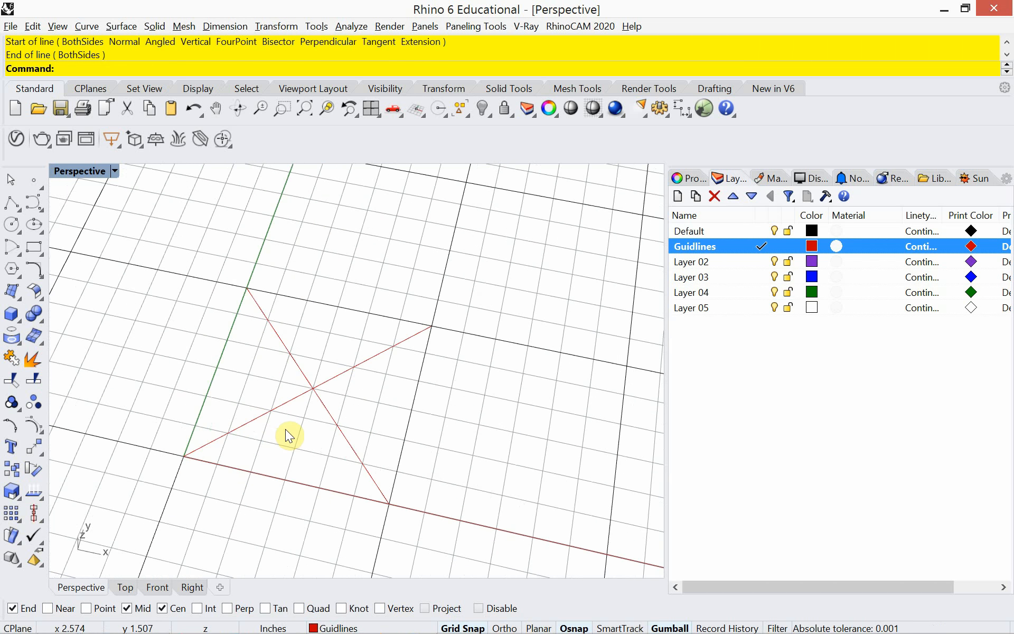
pyautogui.write('line')
pyautogui.press('Return')
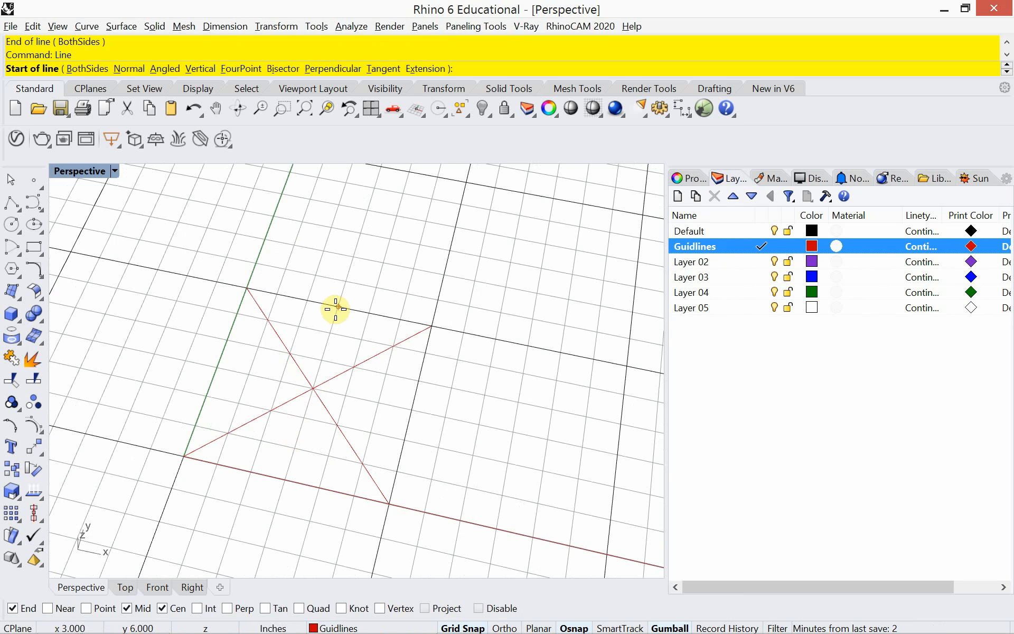
pyautogui.click(329, 333)
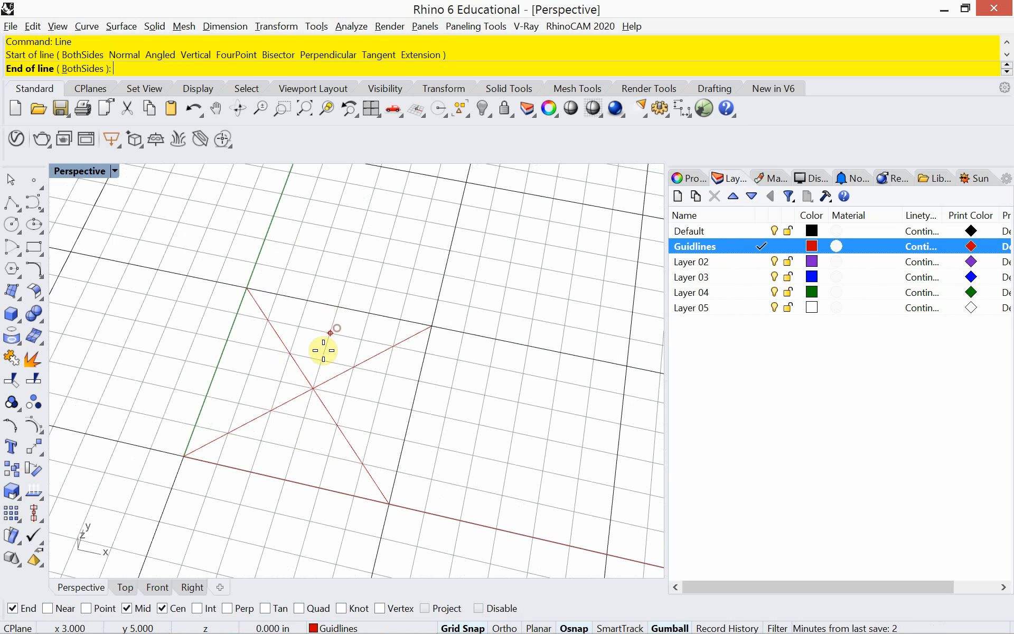
pyautogui.click(295, 449)
pyautogui.moveTo(318, 474); pyautogui.dragTo(334, 398, button='right')
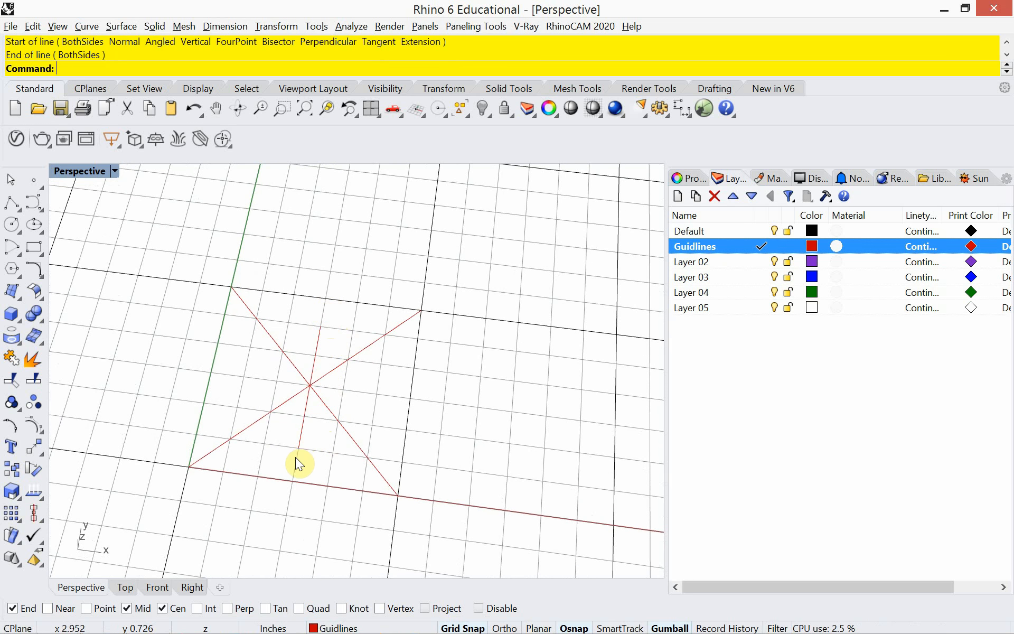
# Step: Examine the photo of the folded motif strip in the folding techniques PDF in Chrome and return to Rhino
pyautogui.hotkey('alt', 'Tab')
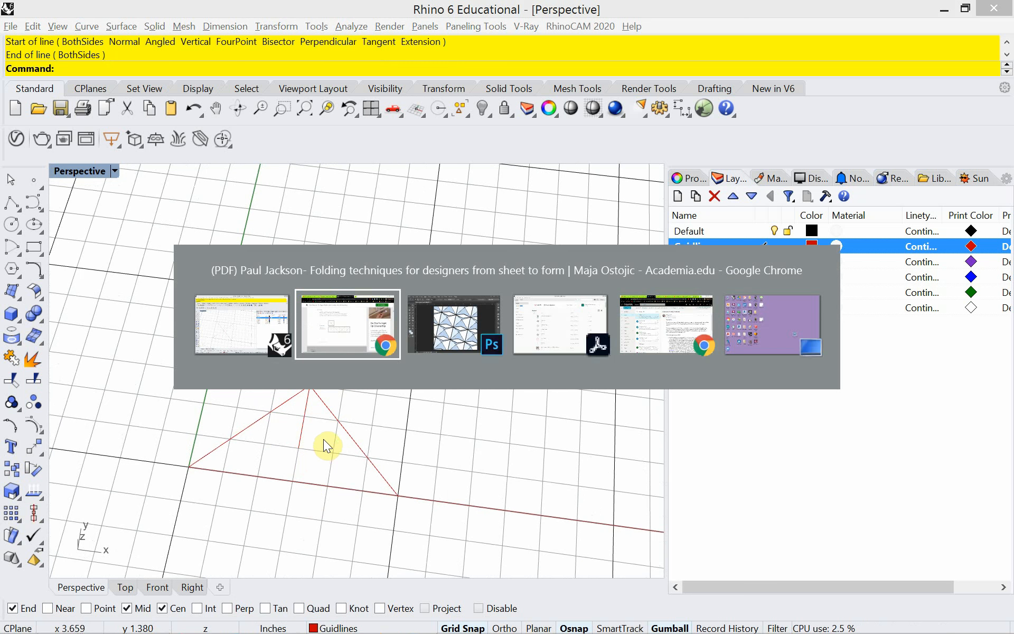
pyautogui.scroll(-5, 328, 399)
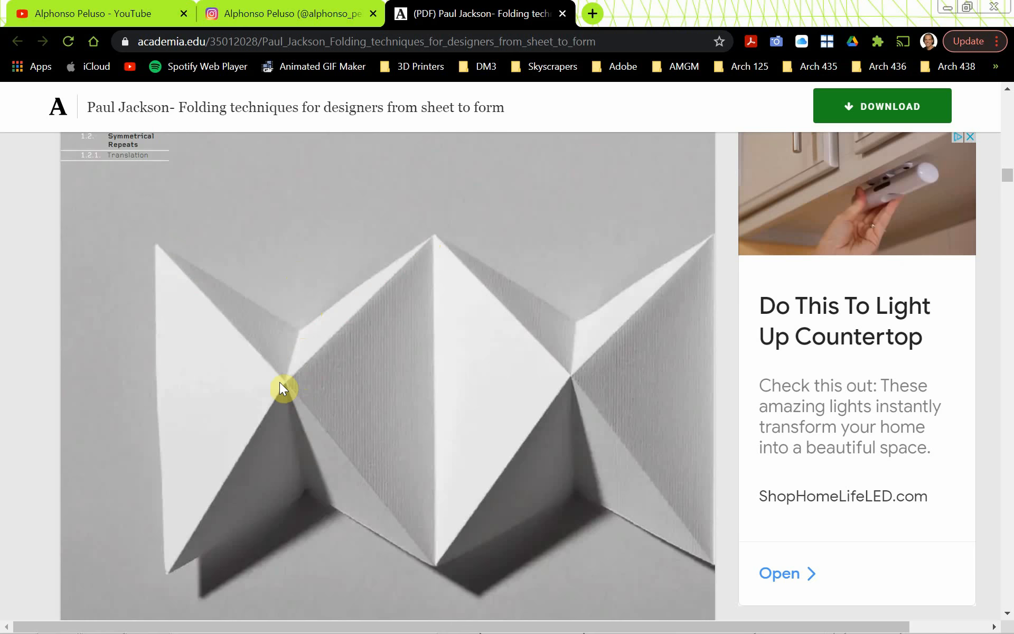
pyautogui.hotkey('alt', 'Tab')
# Step: Try a vertical guideline rising from the crossing of the diagonals and delete it
pyautogui.moveTo(318, 424); pyautogui.dragTo(299, 395, button='right')
pyautogui.write('line')
pyautogui.press('Return')
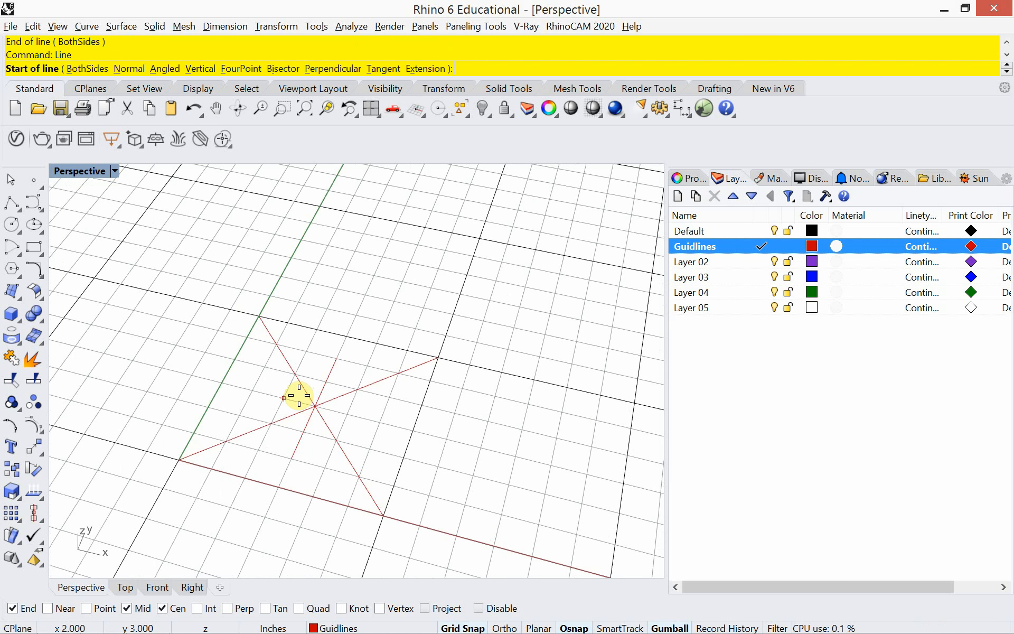
pyautogui.click(200, 68)
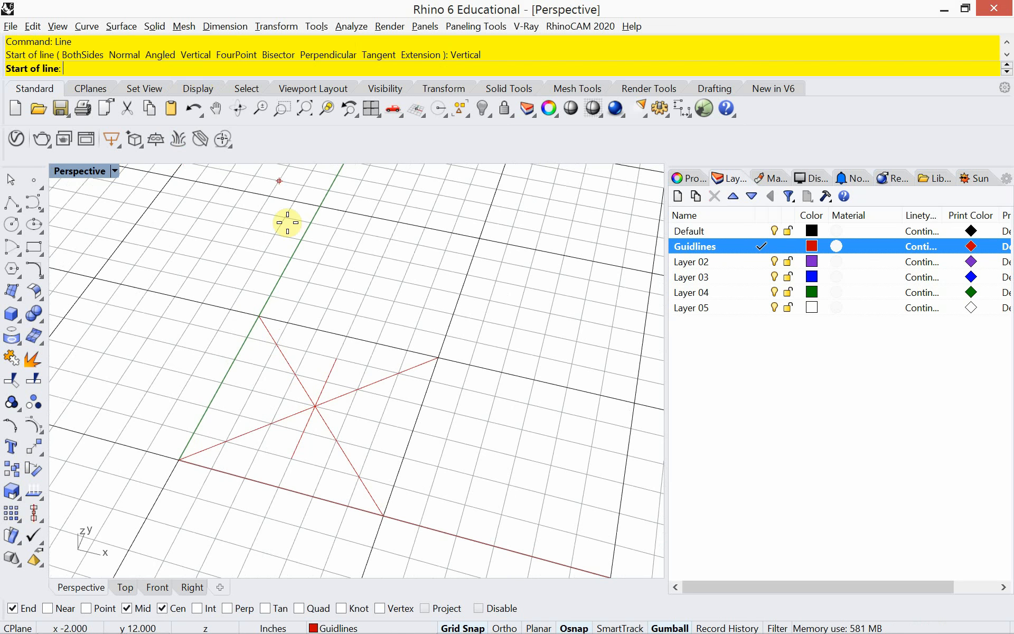
pyautogui.click(313, 410)
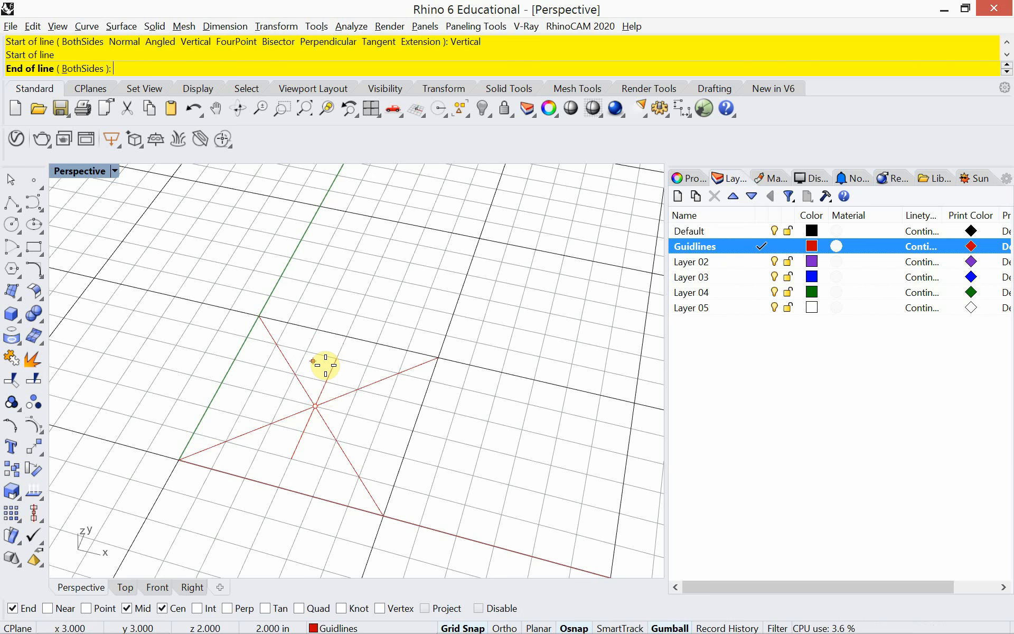
pyautogui.click(324, 343)
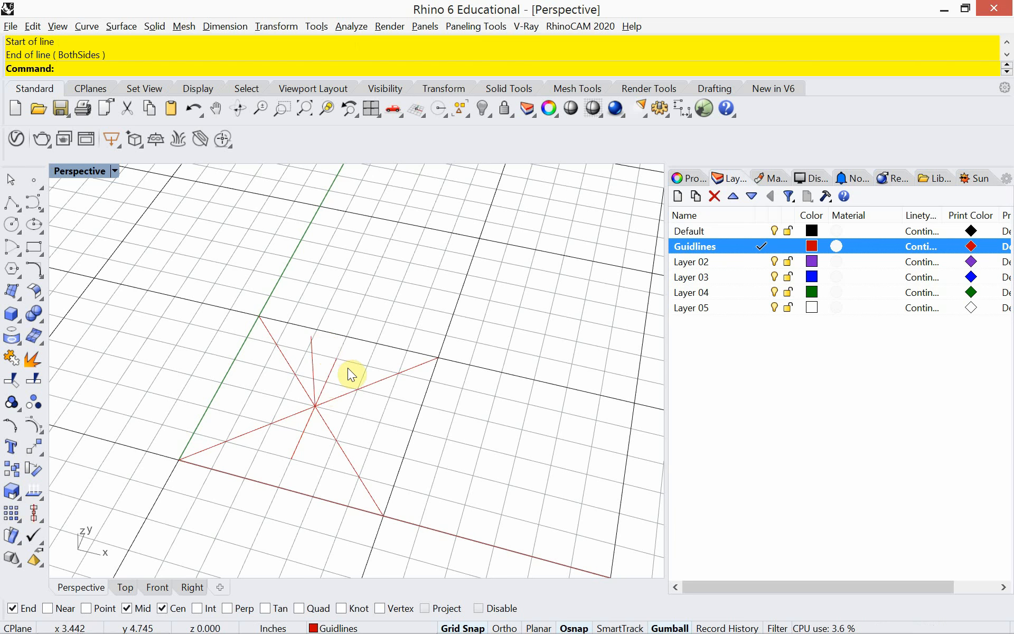
pyautogui.moveTo(348, 369)
pyautogui.mouseDown(button='right')
pyautogui.moveTo(288, 353)
pyautogui.moveTo(334, 375)
pyautogui.moveTo(469, 398)
pyautogui.moveTo(468, 380)
pyautogui.moveTo(293, 375)
pyautogui.moveTo(354, 385)
pyautogui.mouseUp(button='right')
pyautogui.click(314, 349)
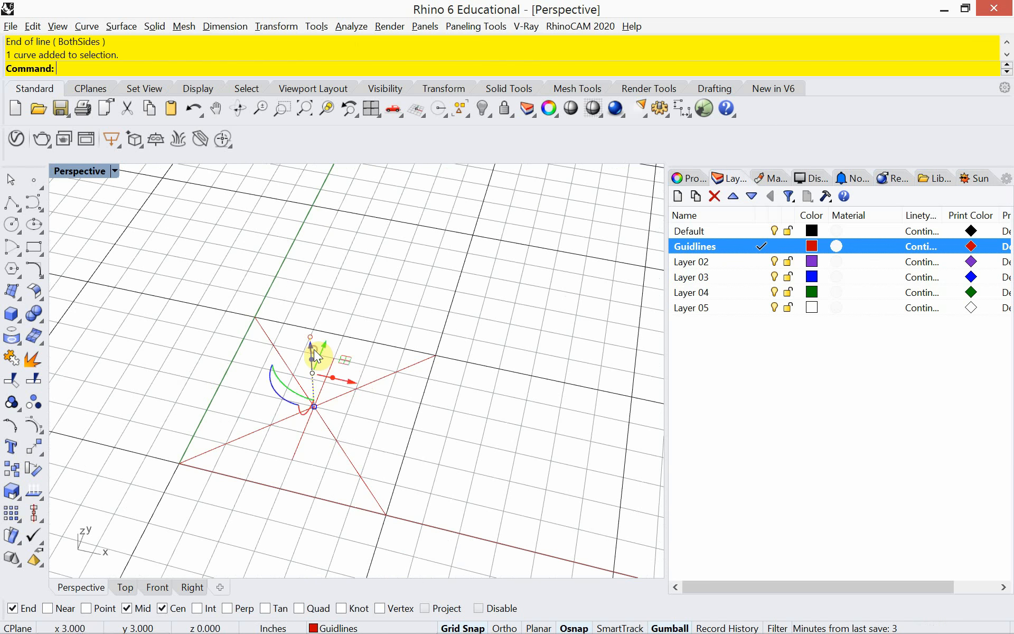
pyautogui.press('Delete')
# Step: Draw a 2-inch vertical line up from the crossing of the diagonals, using the Line command's Vertical option
pyautogui.write('Line')
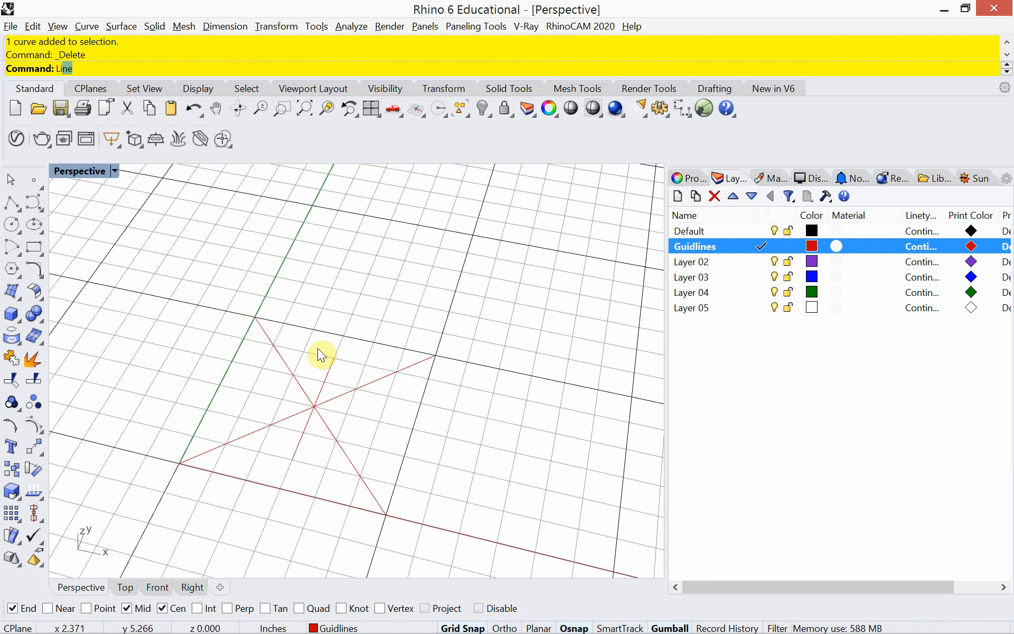
pyautogui.press('Return')
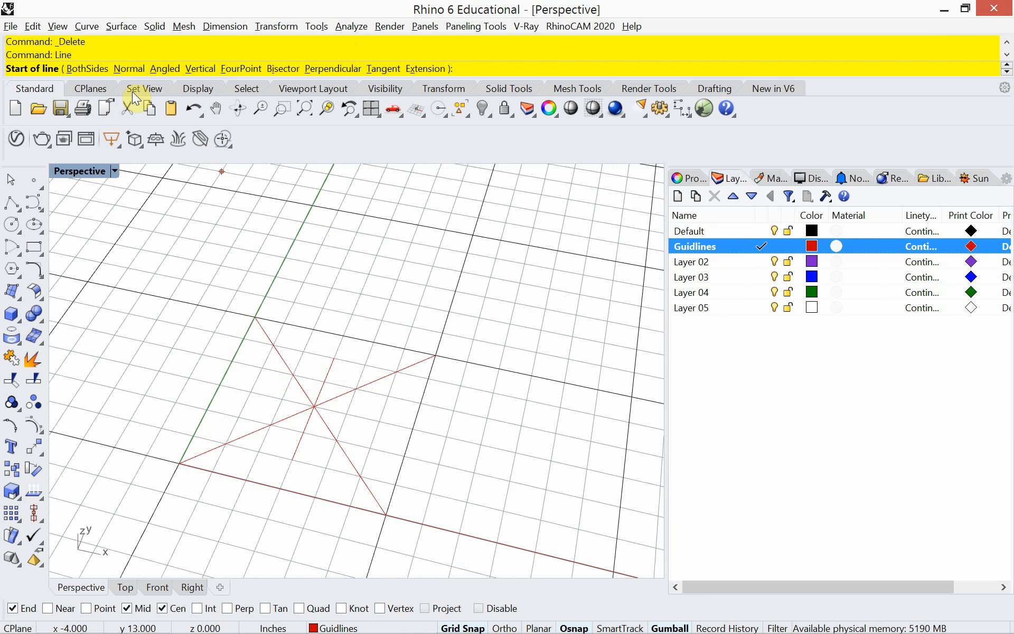
pyautogui.click(200, 69)
pyautogui.click(312, 405)
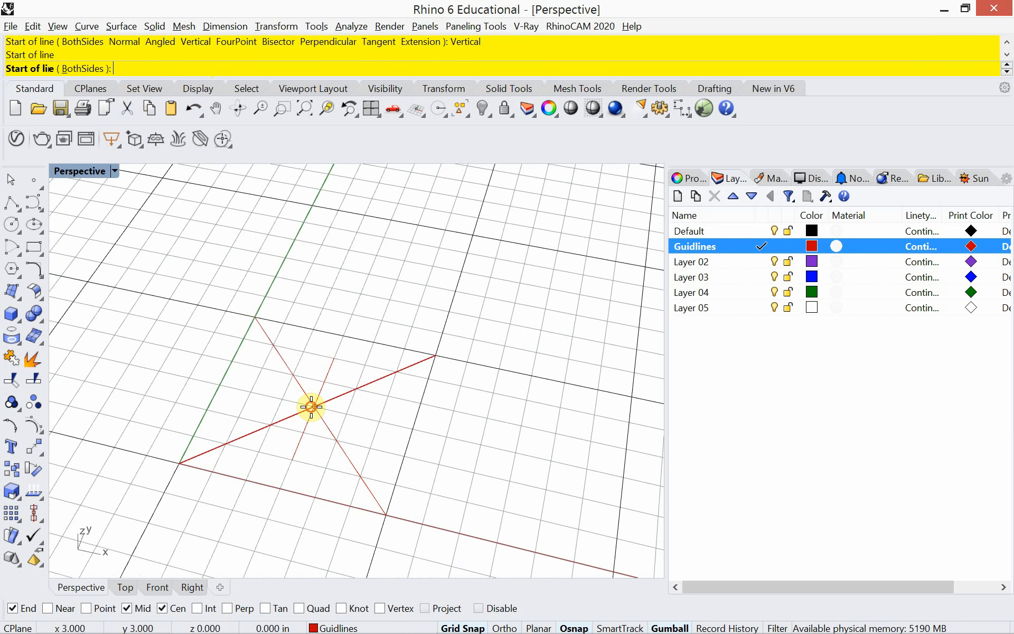
pyautogui.click(310, 366)
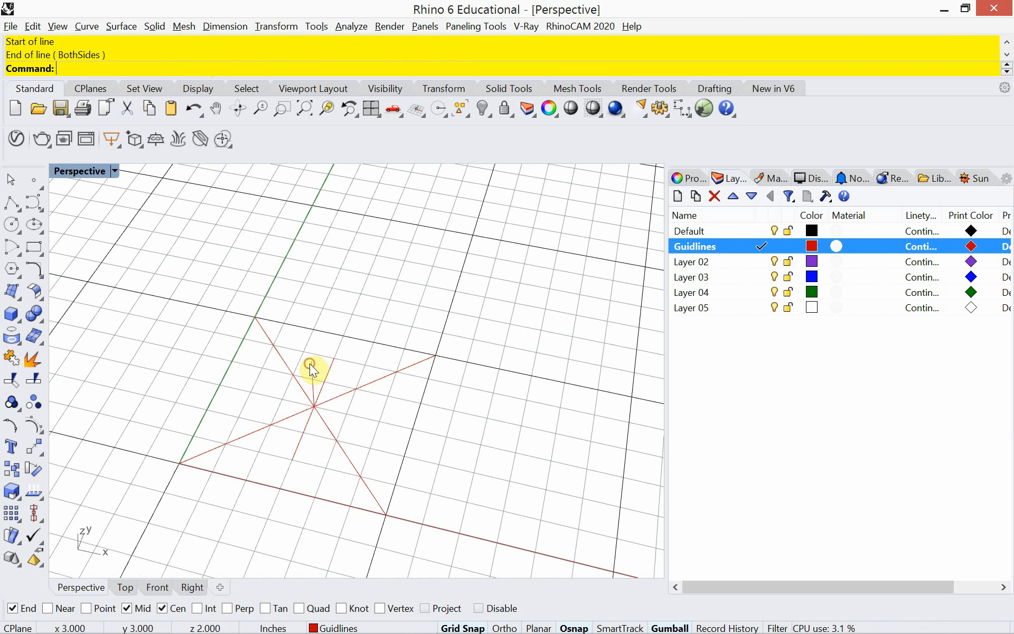
pyautogui.moveTo(350, 407)
pyautogui.mouseDown(button='right')
pyautogui.moveTo(322, 389)
pyautogui.moveTo(362, 407)
pyautogui.mouseUp(button='right')
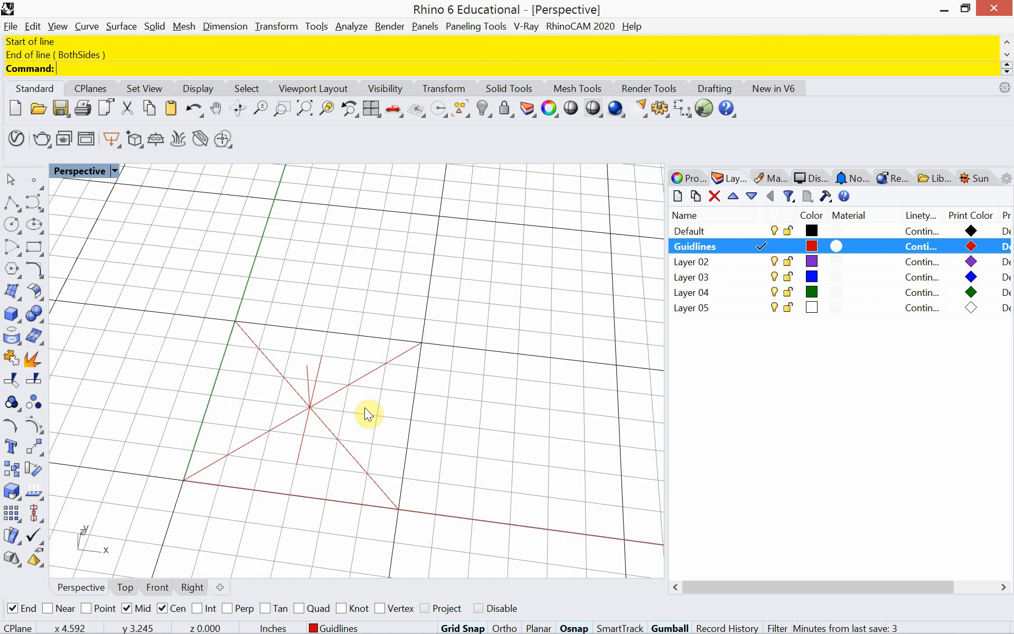
pyautogui.moveTo(365, 408); pyautogui.dragTo(290, 395, button='right')
# Step: Compare the guidelines with the folded paper photo in Chrome and switch back to Rhino
pyautogui.moveTo(277, 632)
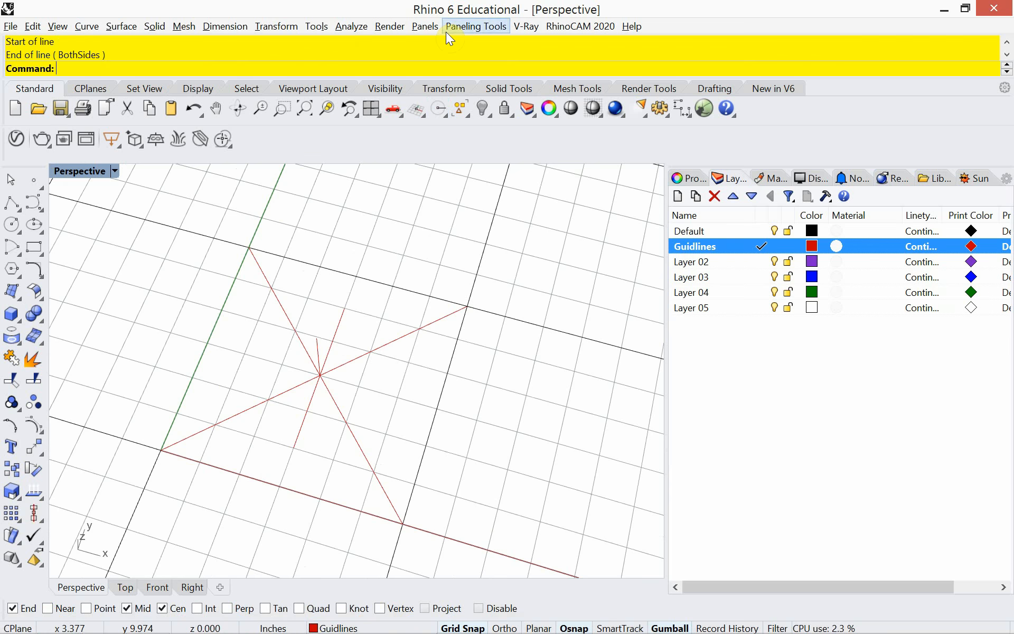
pyautogui.hotkey('alt', 'Tab')
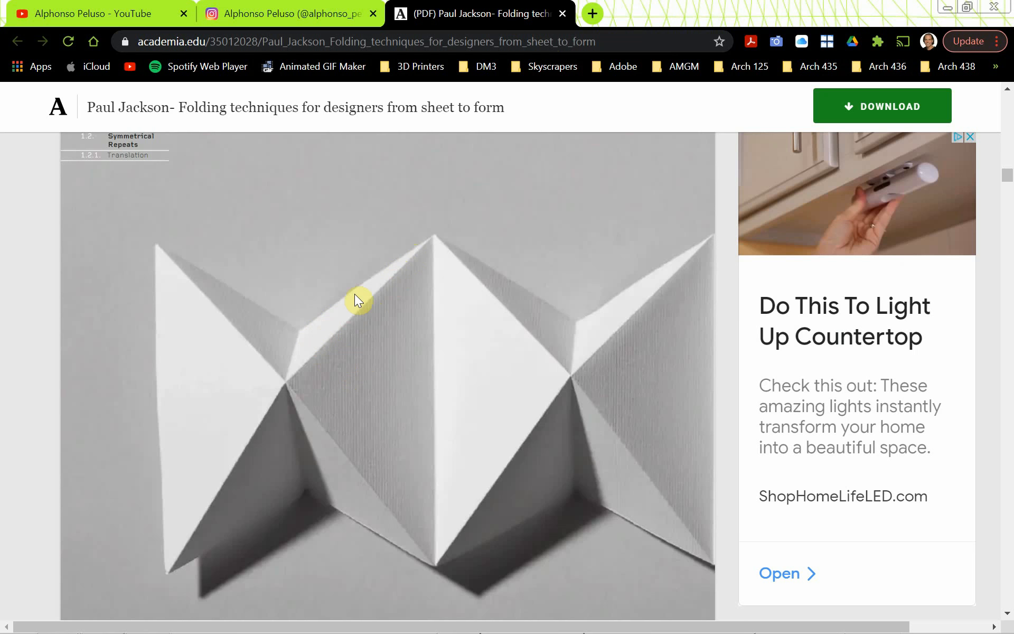
pyautogui.hotkey('alt', 'Tab')
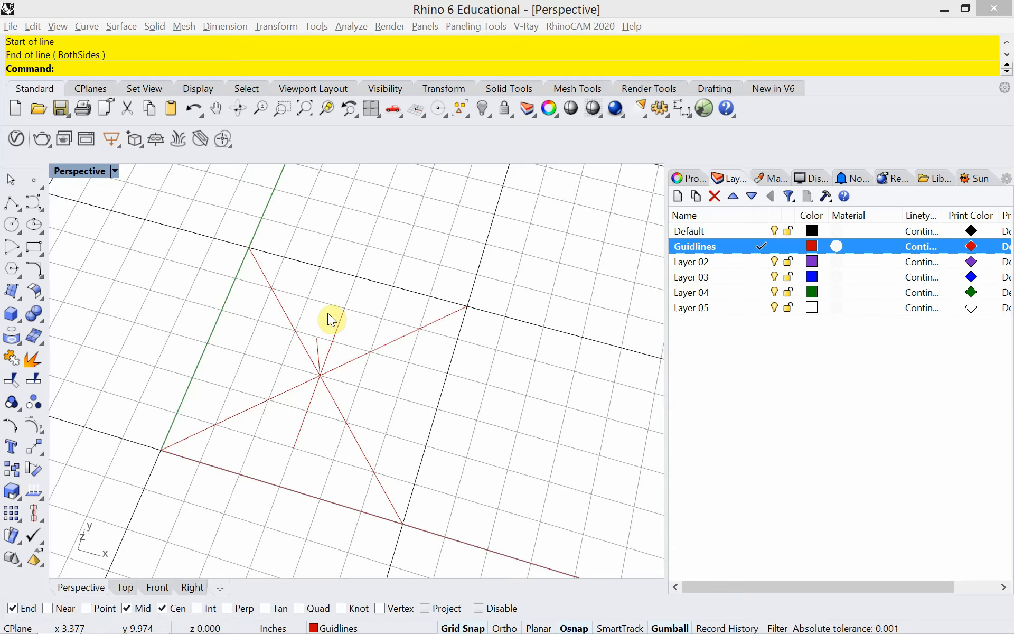
# Step: Rename Layer 02 as Edges and make it the current layer
pyautogui.click(698, 265)
pyautogui.click(695, 261)
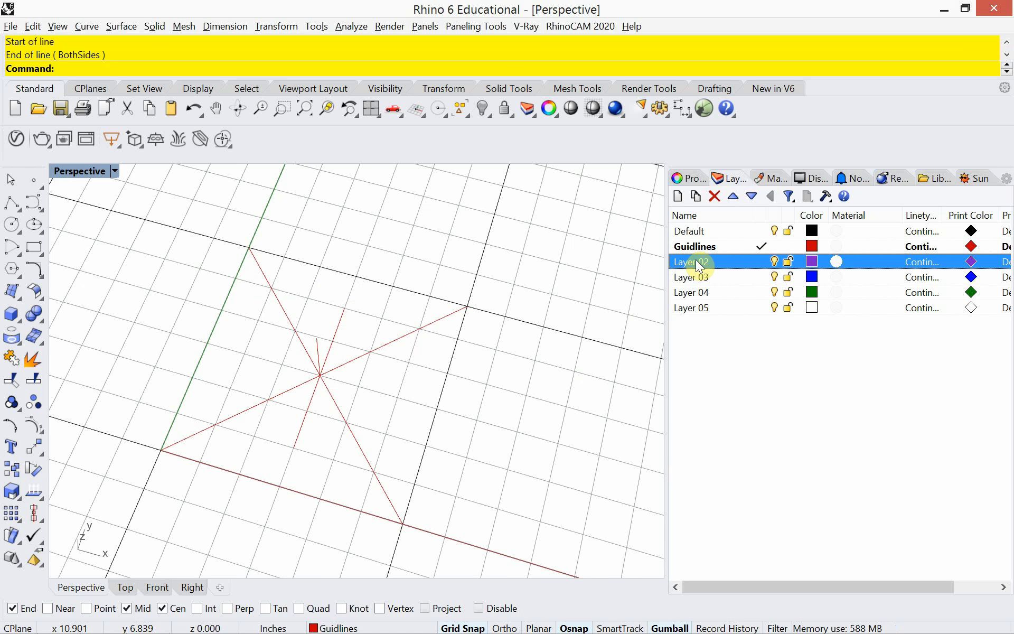
pyautogui.hotkey('ctrl', 'a')
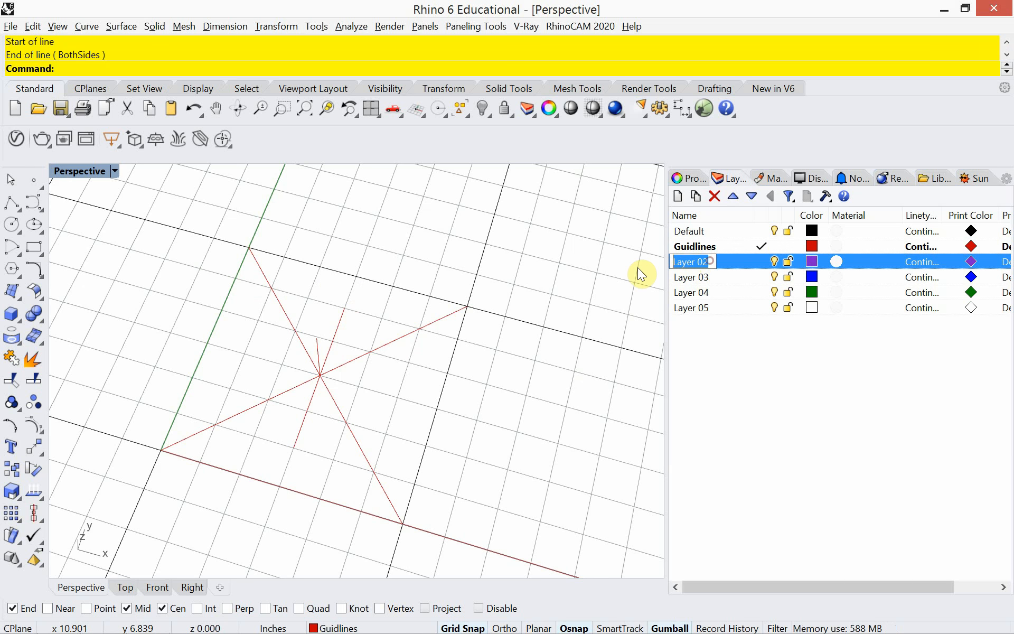
pyautogui.write('Edges')
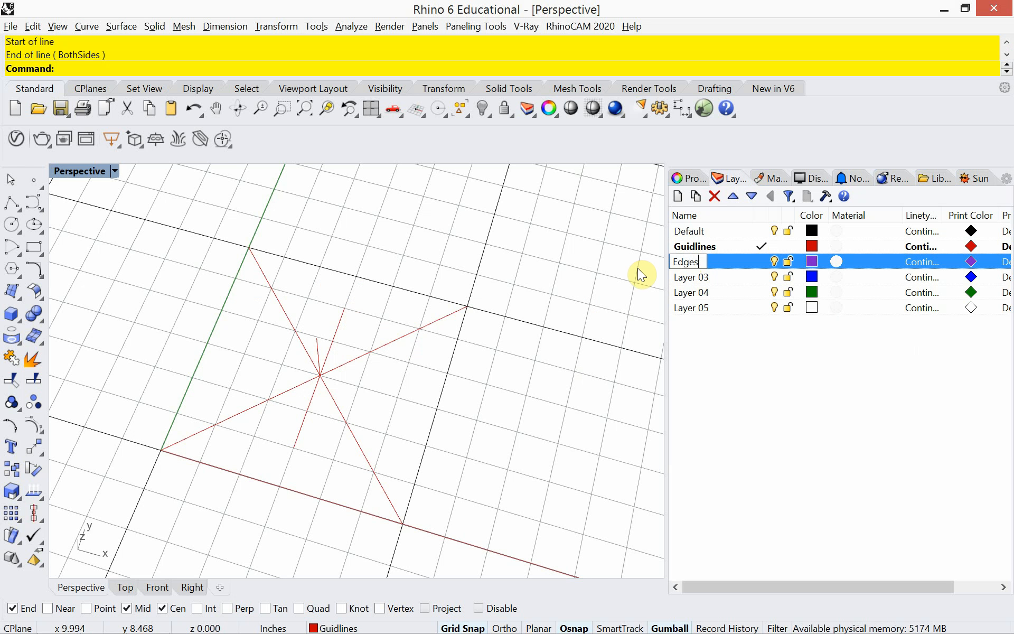
pyautogui.press('Return')
pyautogui.doubleClick(737, 264)
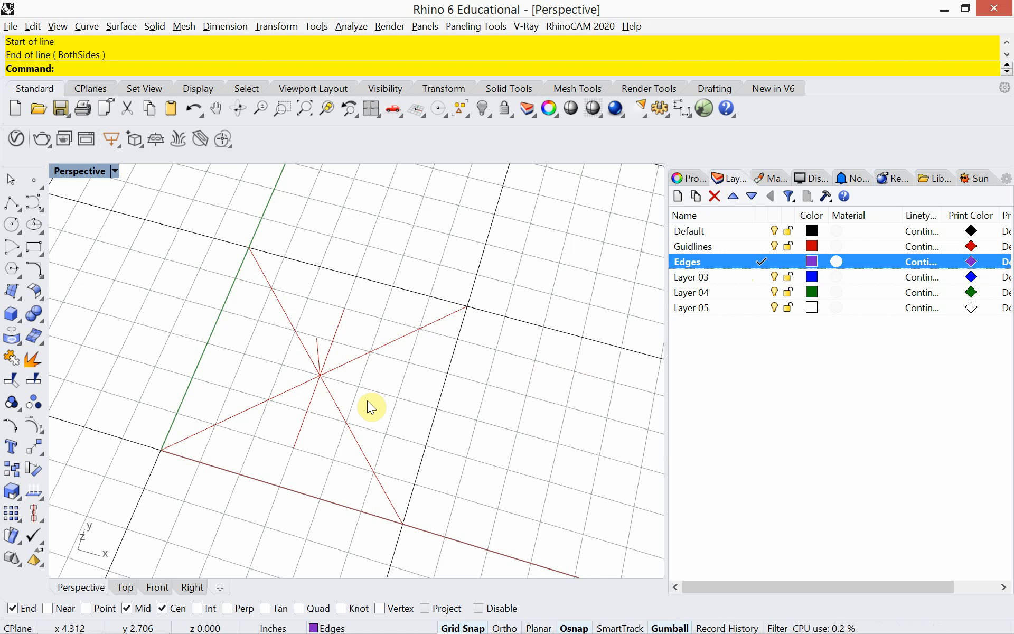
# Step: Draw a closed triangular polyline from the square's corner at 6,6 through the vertical guideline's upper end and the central guideline's end at 3,5
pyautogui.write('Polin')
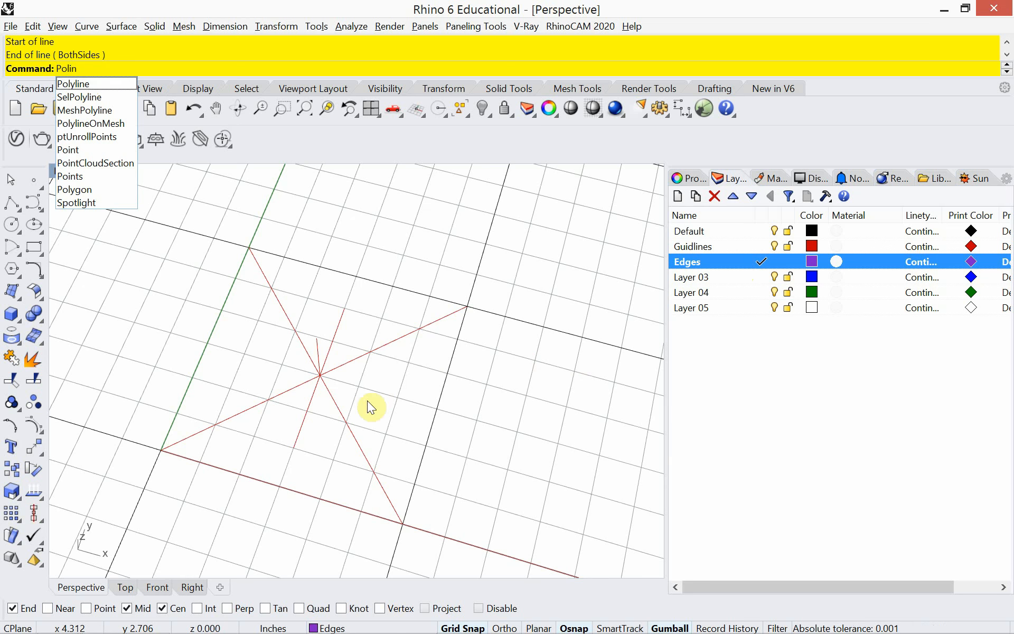
pyautogui.click(76, 83)
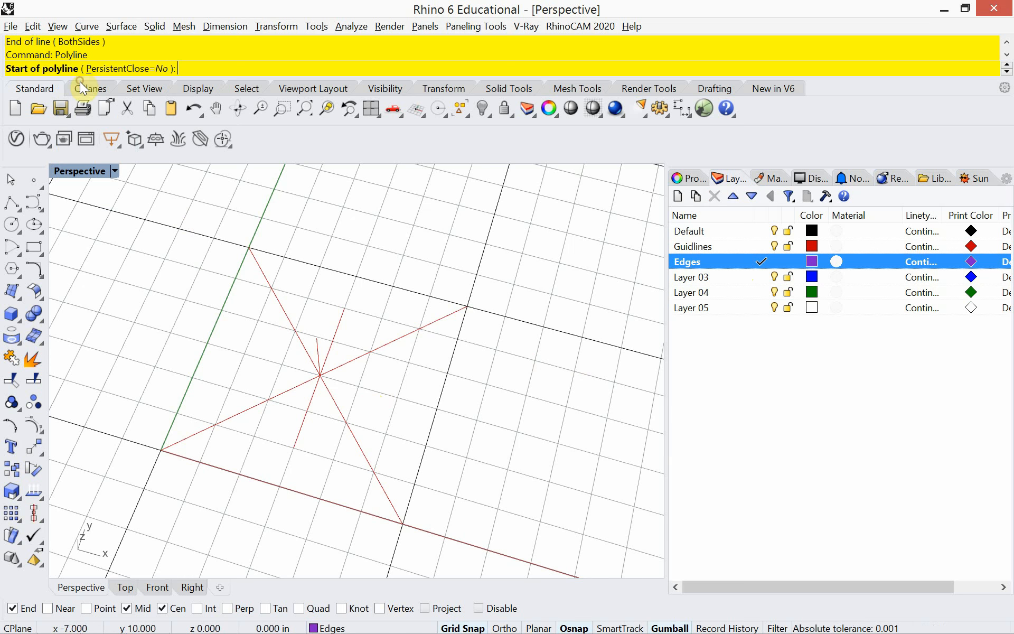
pyautogui.click(473, 298)
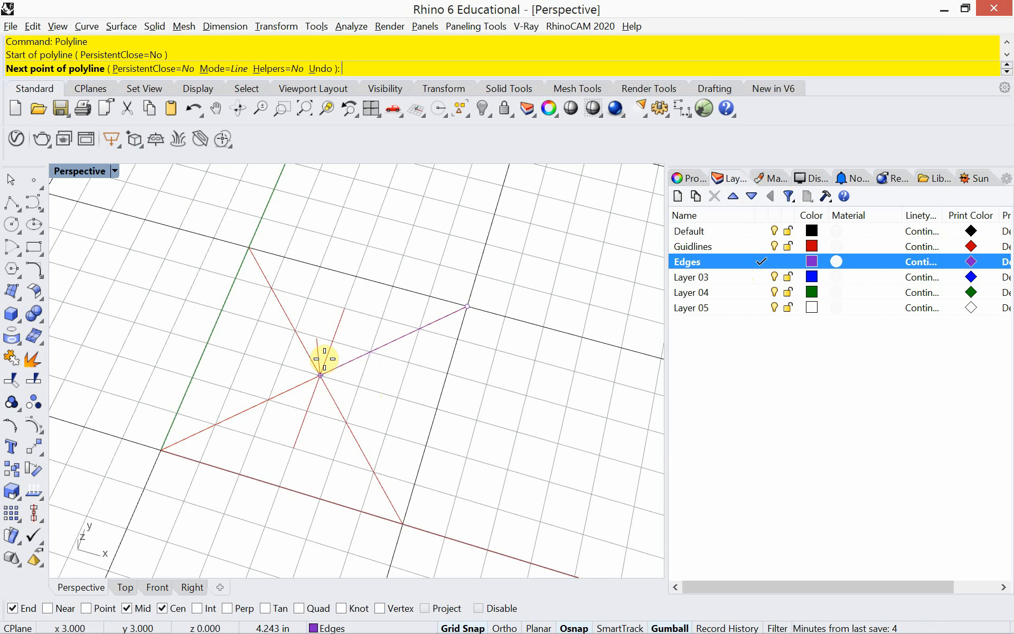
pyautogui.click(318, 339)
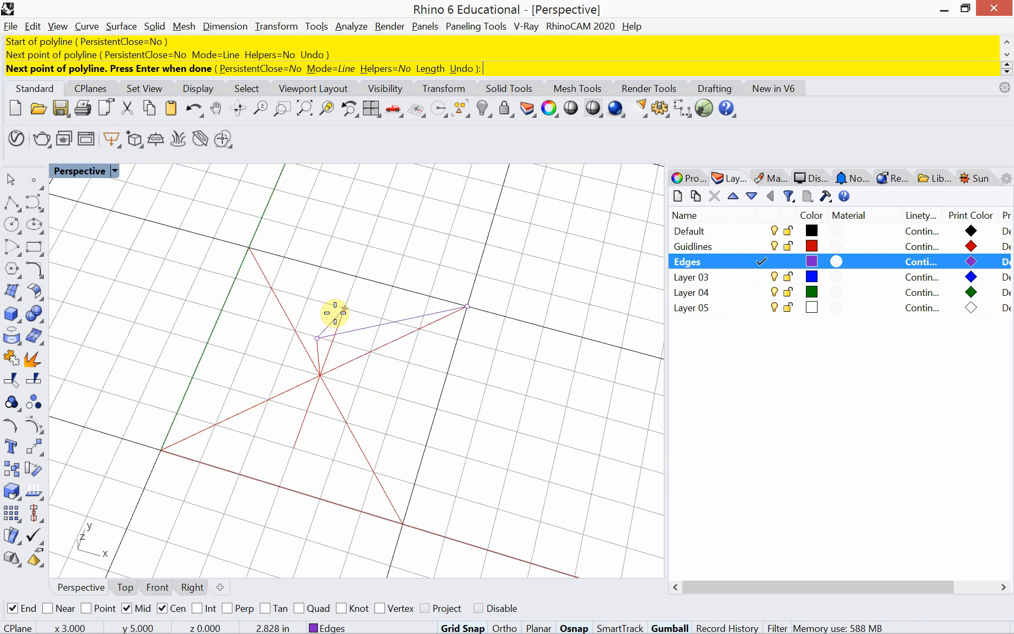
pyautogui.click(344, 308)
pyautogui.click(473, 304)
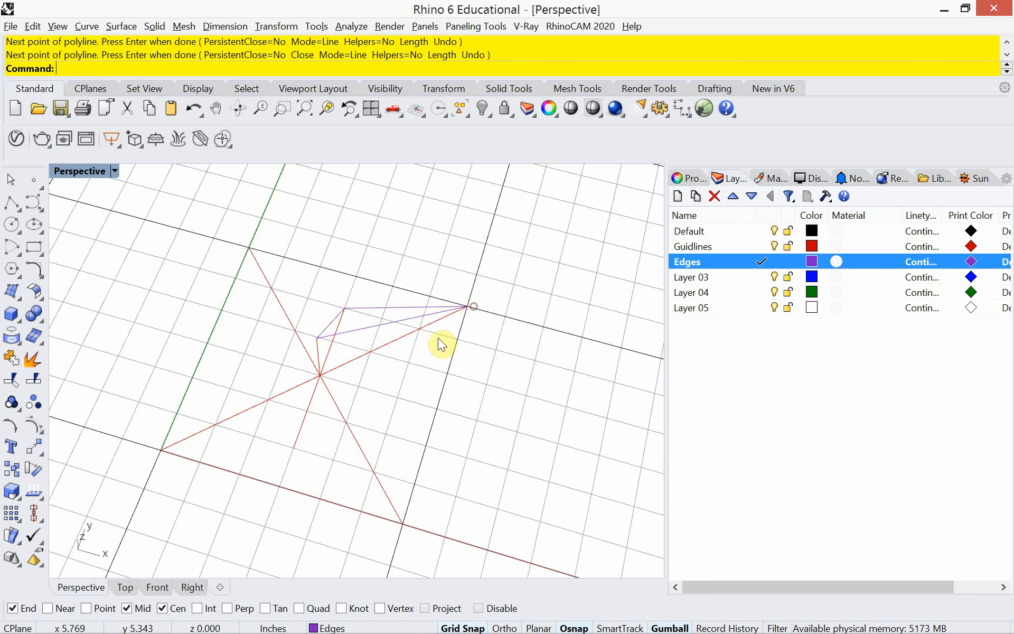
pyautogui.moveTo(440, 340); pyautogui.dragTo(403, 351, button='right')
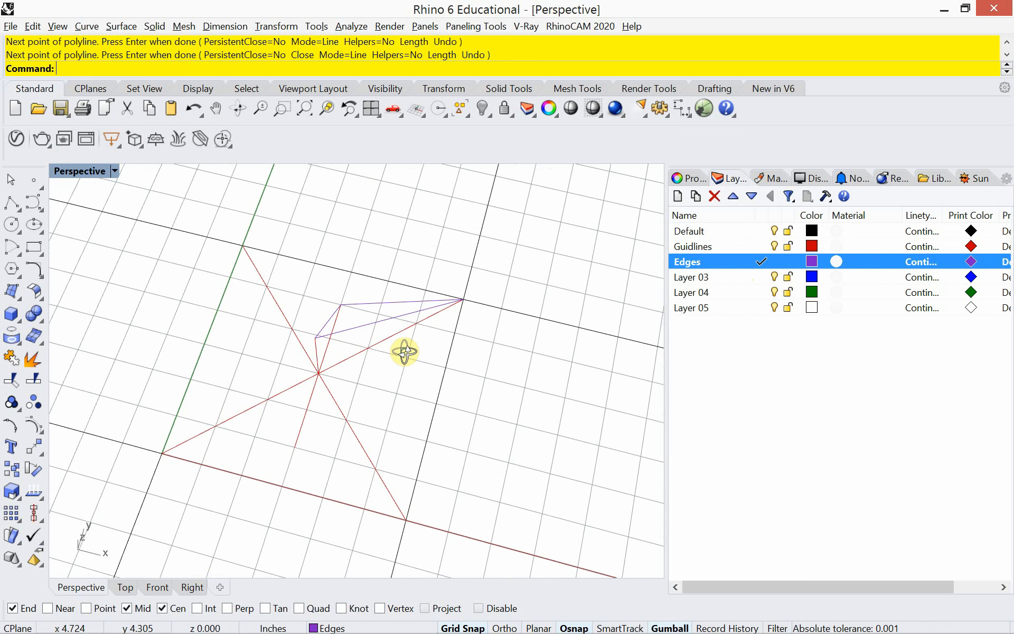
# Step: Check the folded paper photo in Chrome and return to Rhino to draw a closed triangular polyline through 6,6, the vertical guideline's upper end and 6,0
pyautogui.hotkey('alt', 'Tab')
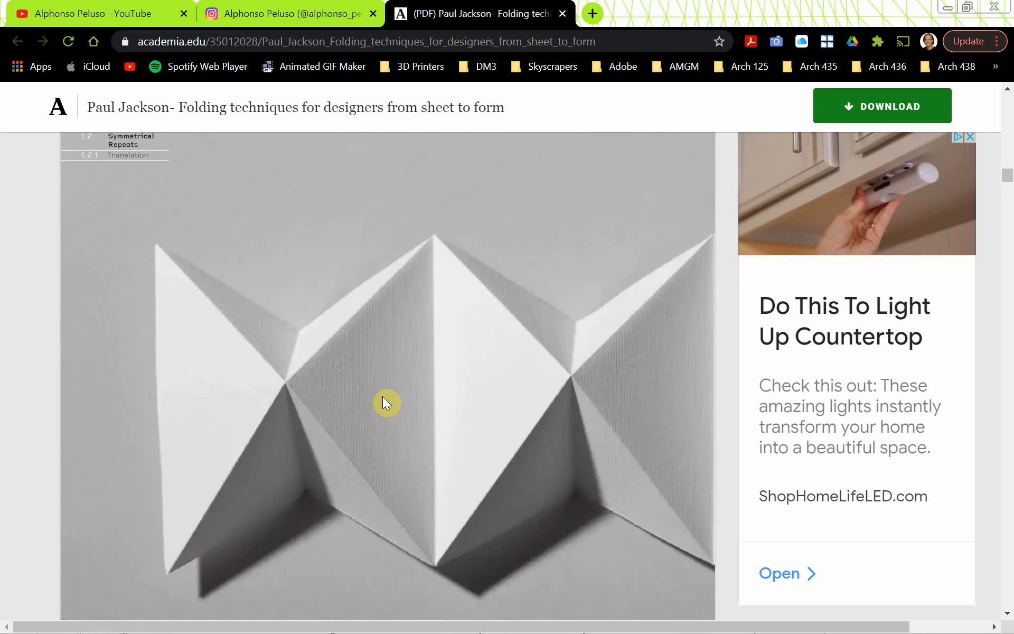
pyautogui.hotkey('alt', 'Tab')
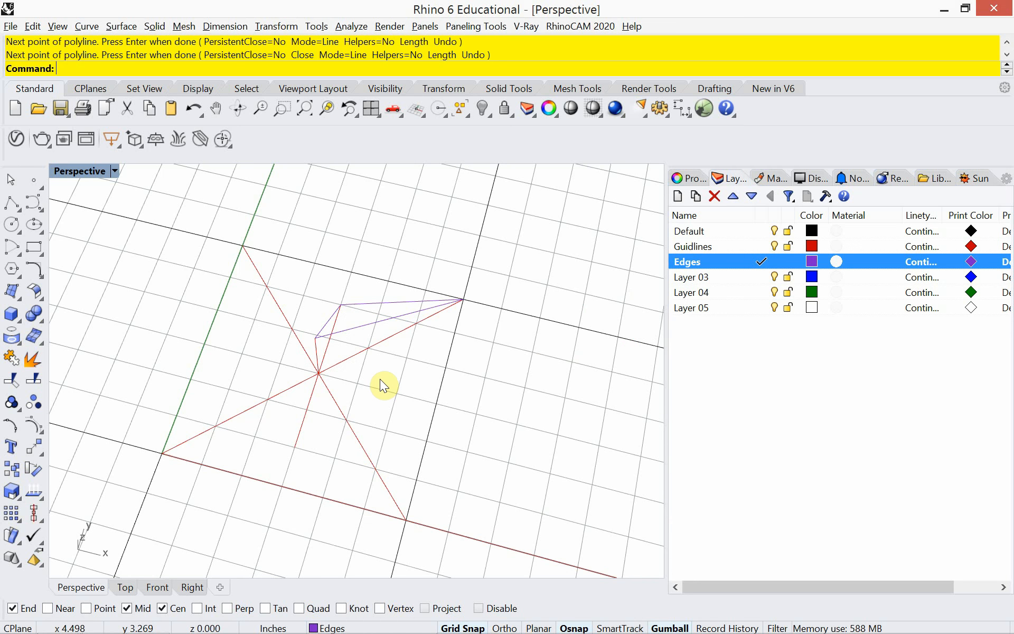
pyautogui.write('Polyline')
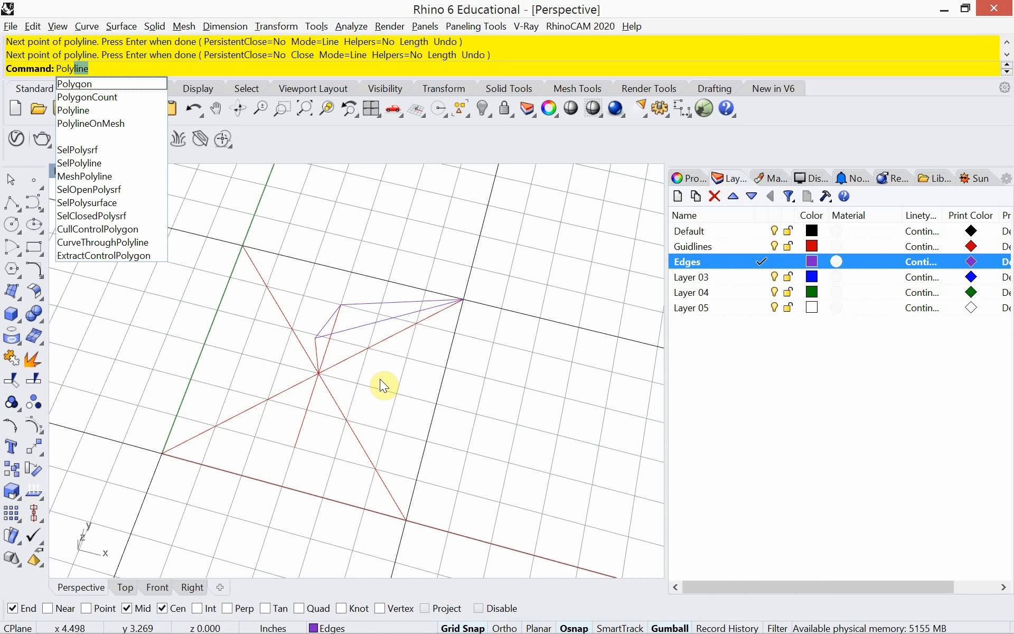
pyautogui.press('Return')
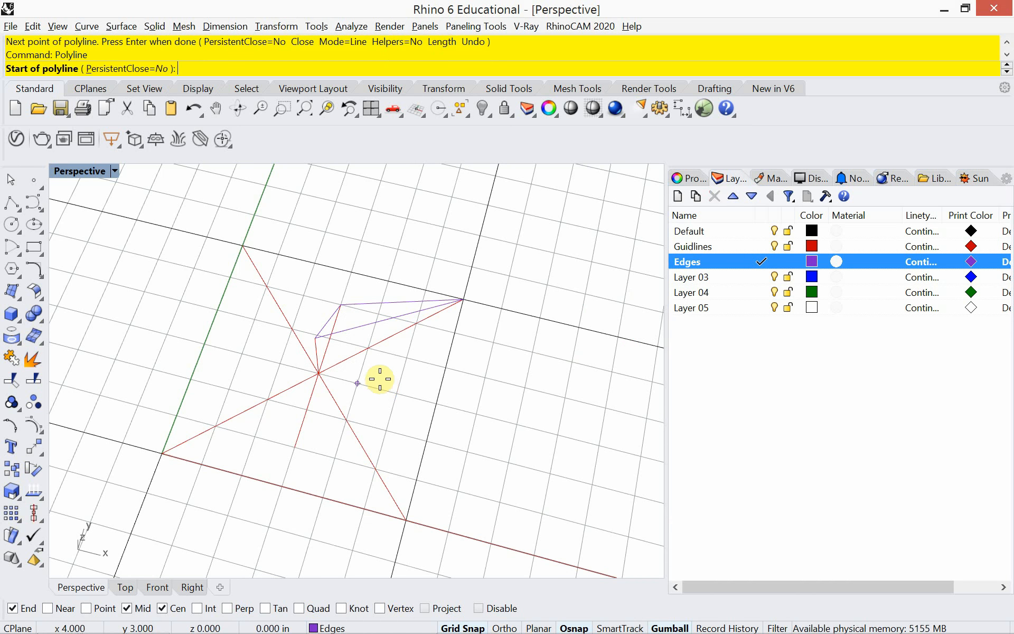
pyautogui.click(462, 300)
pyautogui.click(314, 339)
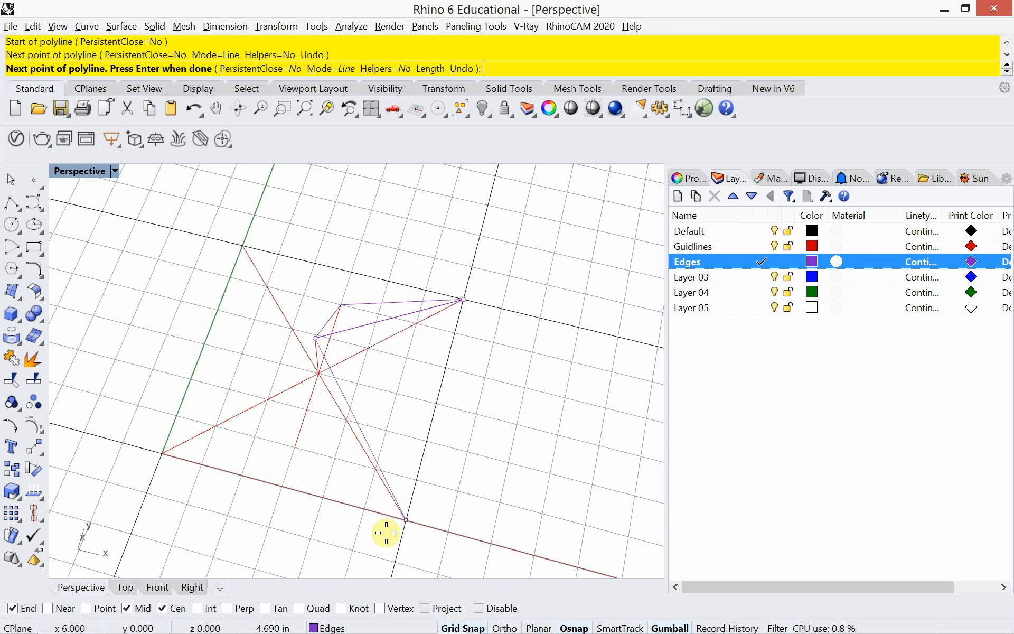
pyautogui.click(396, 523)
pyautogui.write('c')
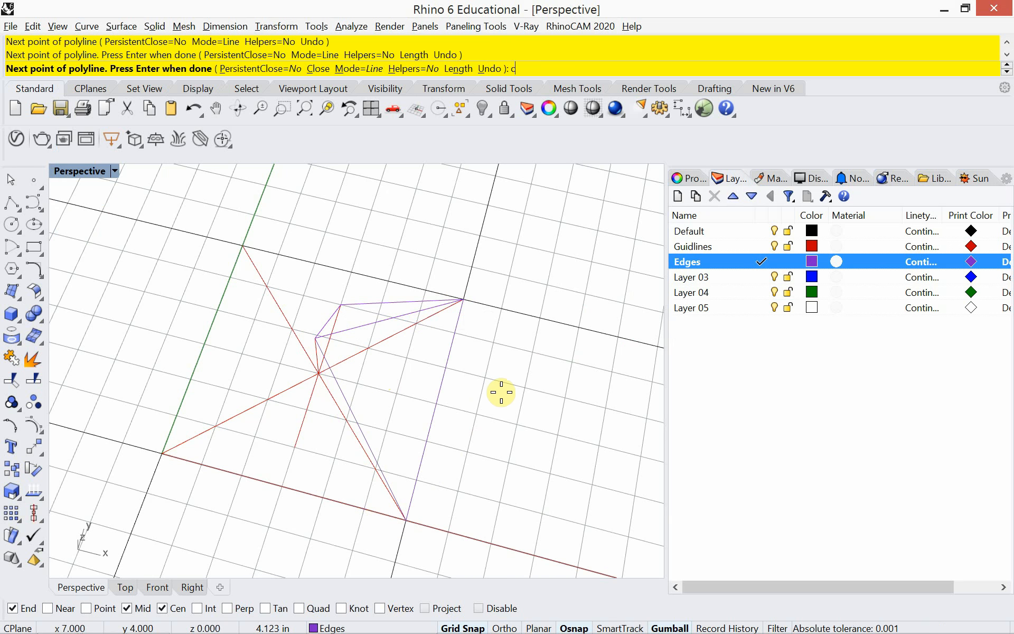
pyautogui.press('Return')
# Step: Check the two triangular polylines by selecting them one at a time, leaving neither selected
pyautogui.moveTo(502, 391); pyautogui.dragTo(411, 403, button='right')
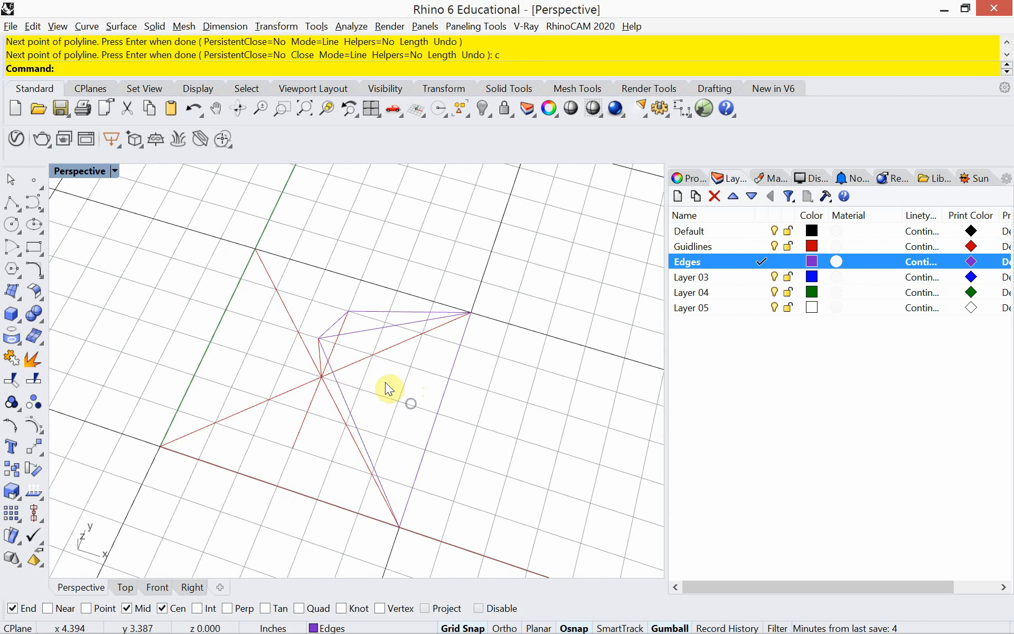
pyautogui.click(340, 385)
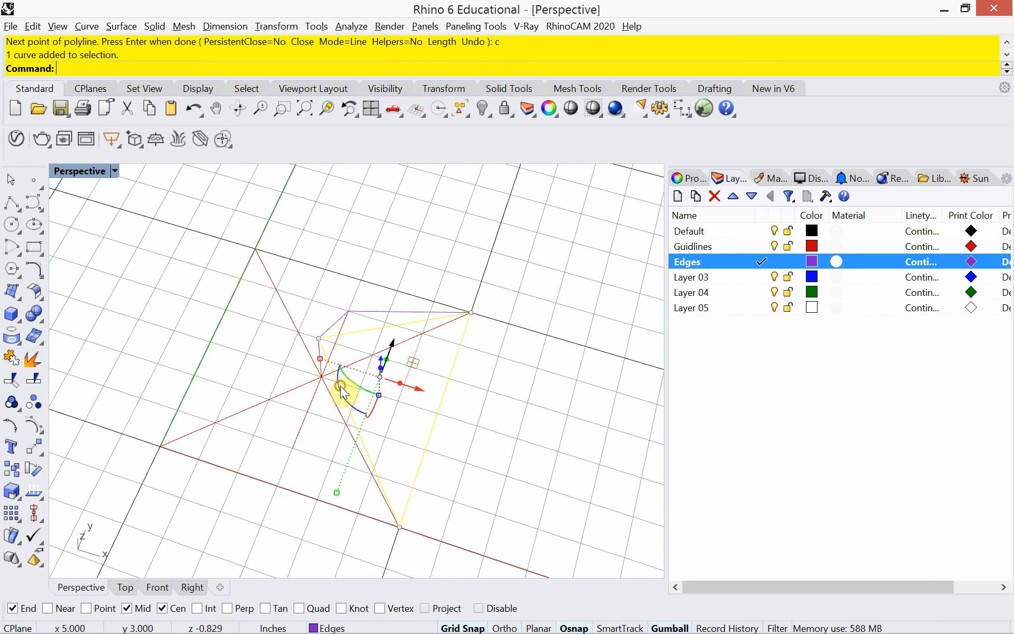
pyautogui.press('Escape')
pyautogui.click(366, 320)
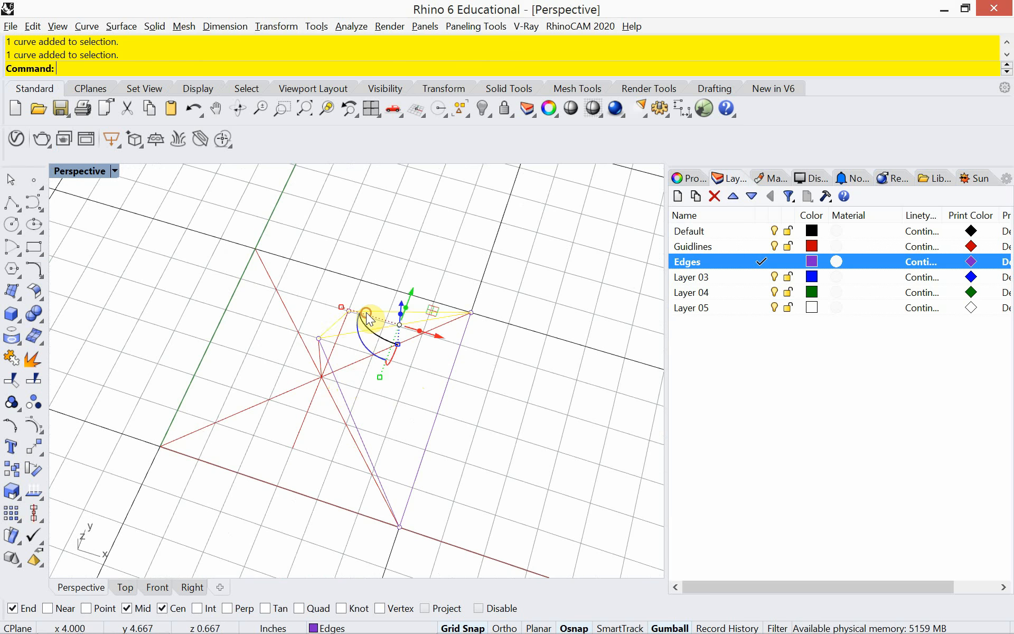
pyautogui.press('Escape')
# Step: Rename Layer 03 as Surface and make it the current layer
pyautogui.click(694, 281)
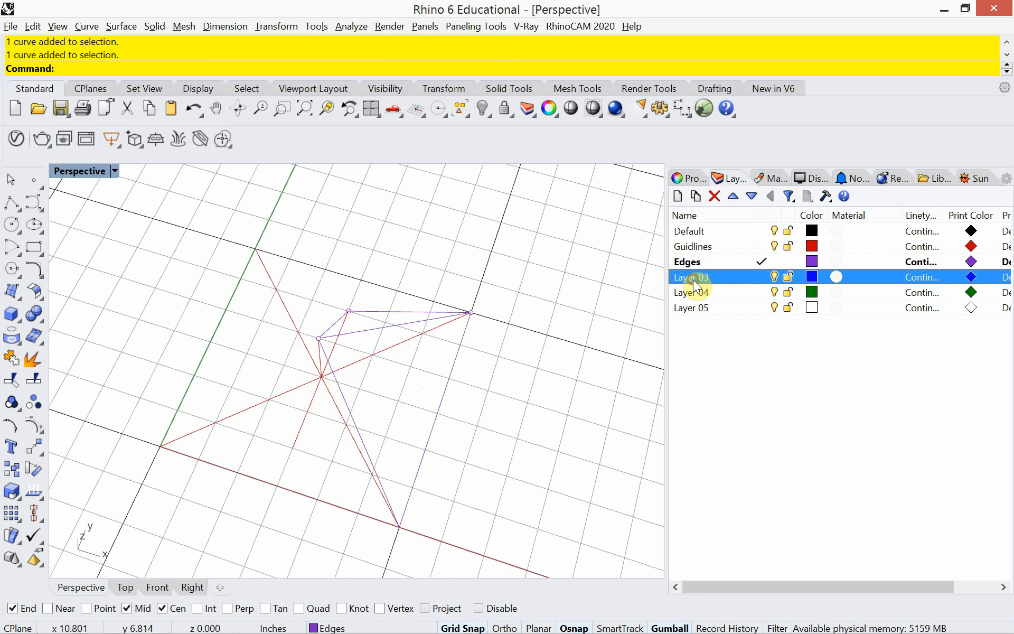
pyautogui.rightClick(694, 281)
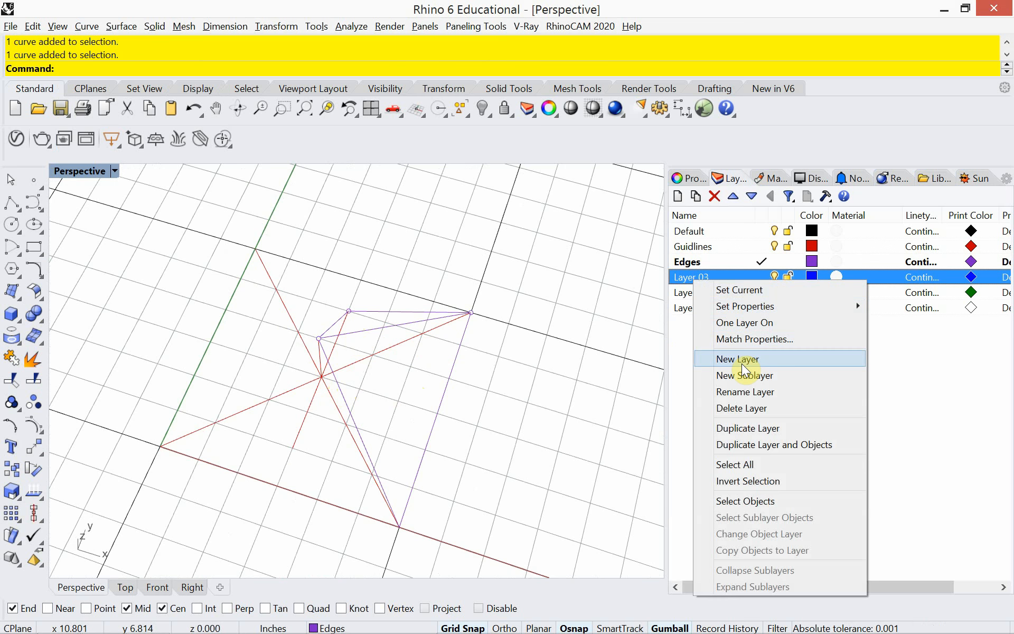
pyautogui.click(739, 391)
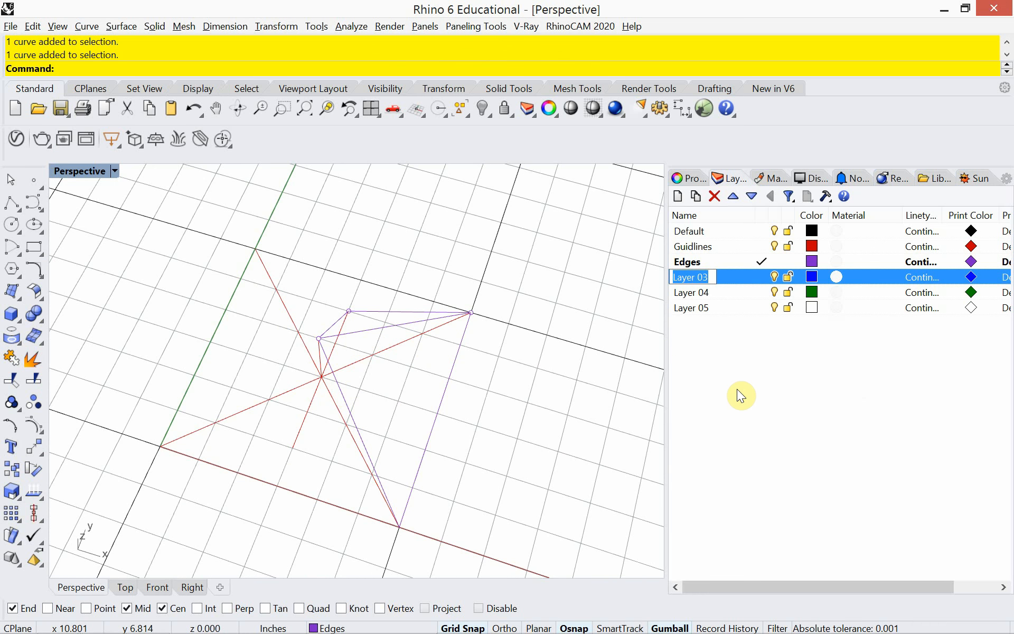
pyautogui.write('Surfac')
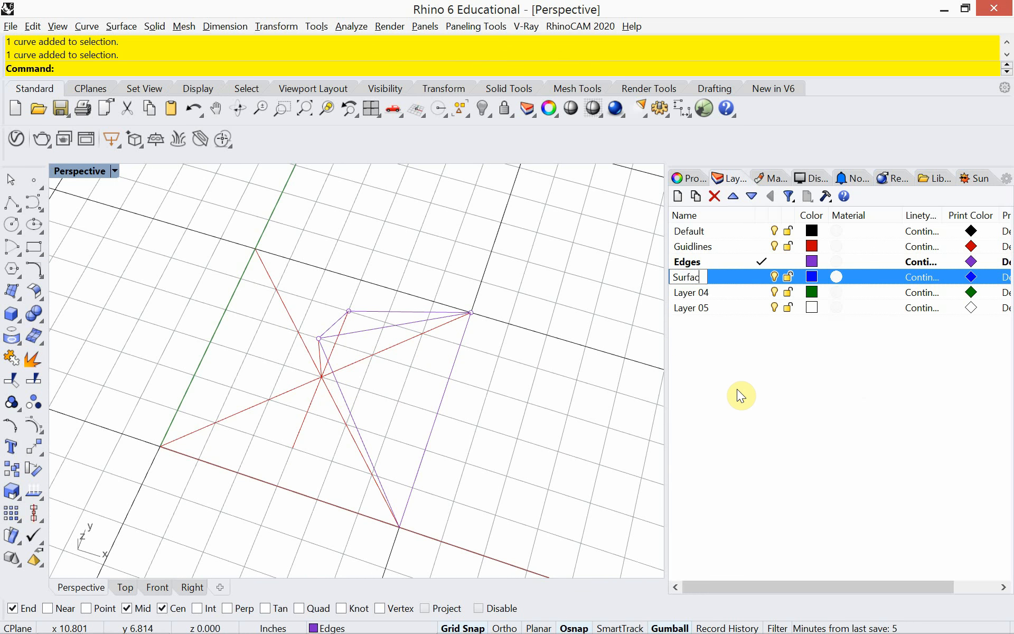
pyautogui.write('e')
pyautogui.doubleClick(741, 282)
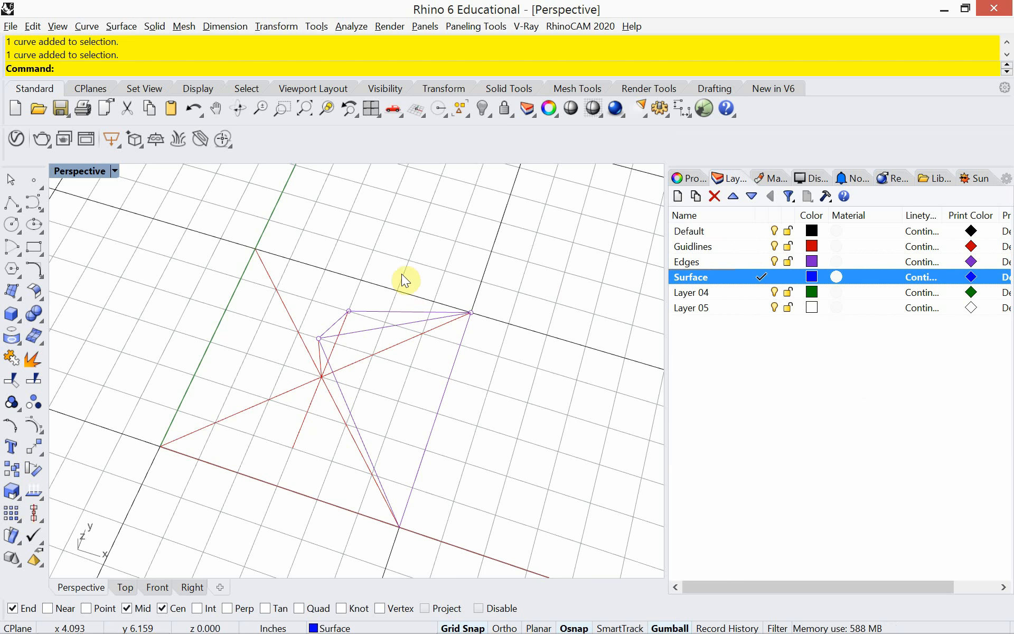
# Step: Build a planar surface from each of the two closed triangular polylines with the PlanarSrf command
pyautogui.moveTo(413, 330)
pyautogui.mouseDown(button='right')
pyautogui.moveTo(430, 292)
pyautogui.moveTo(430, 335)
pyautogui.mouseUp(button='right')
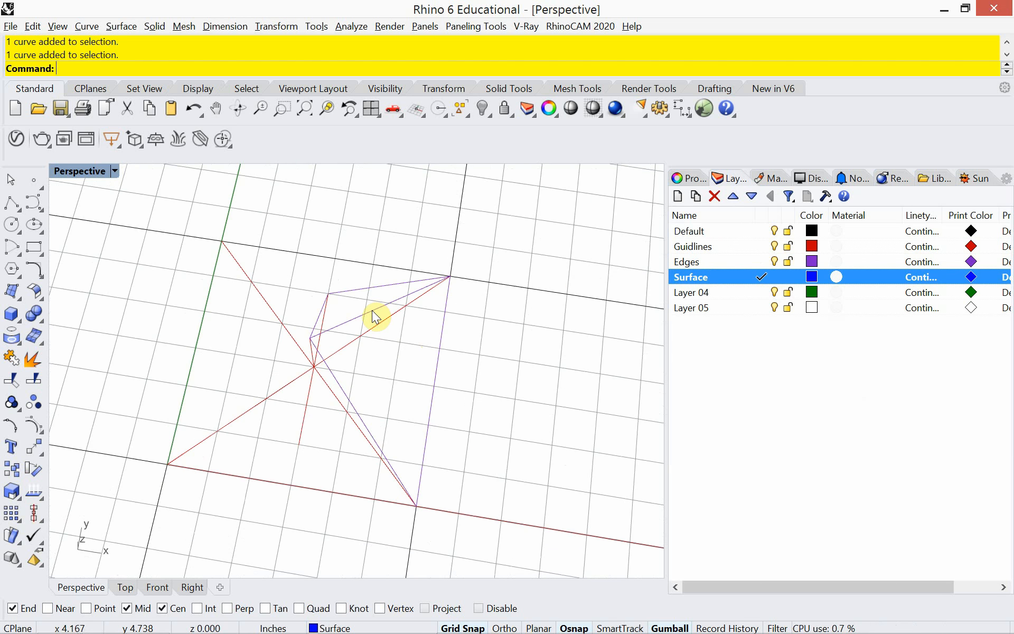
pyautogui.write('Plan')
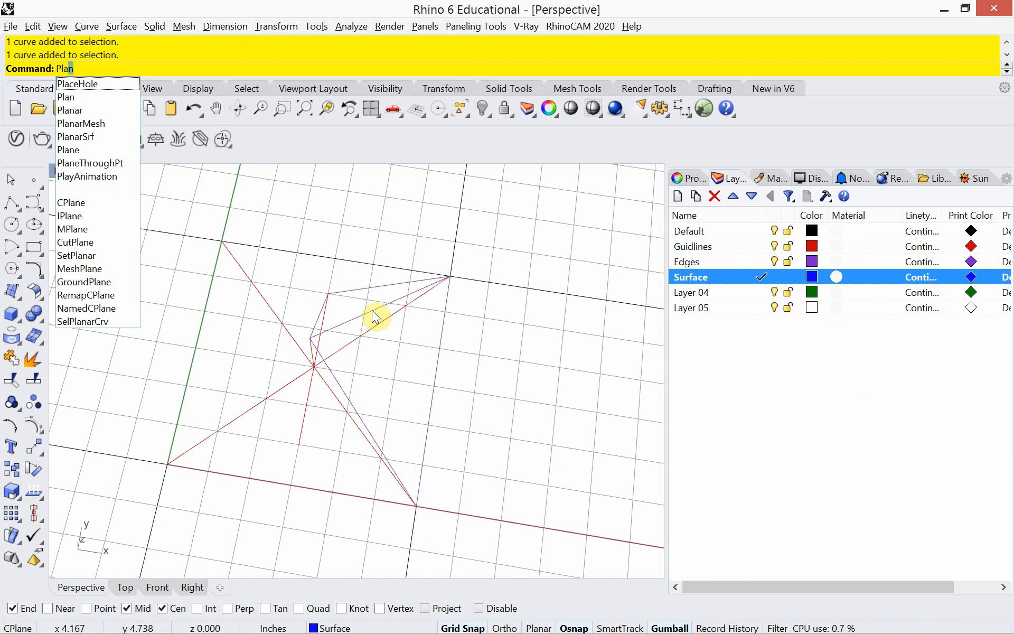
pyautogui.click(102, 139)
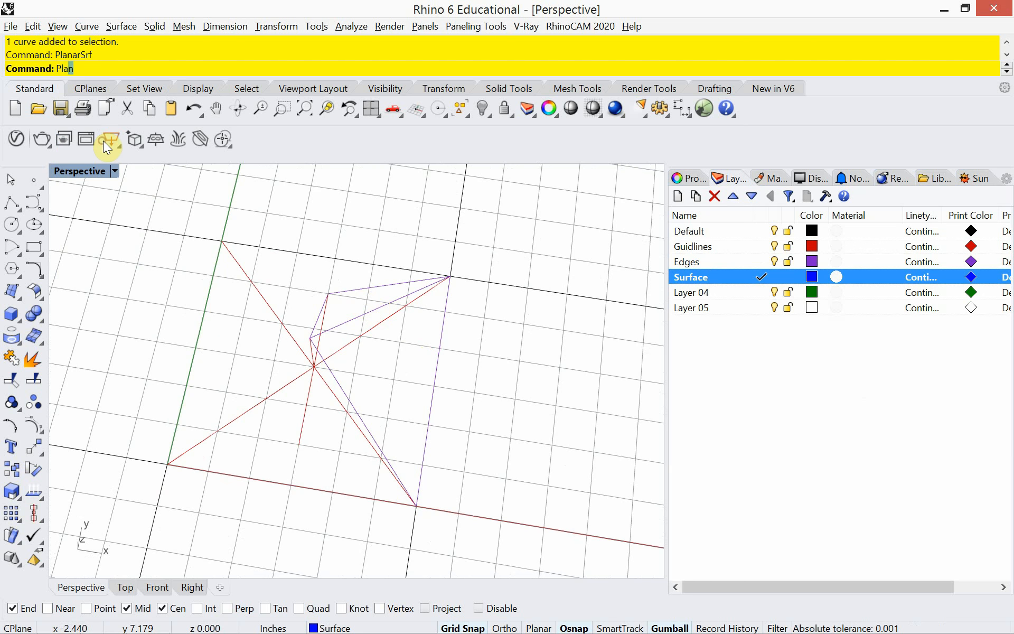
pyautogui.click(389, 287)
pyautogui.press('Return')
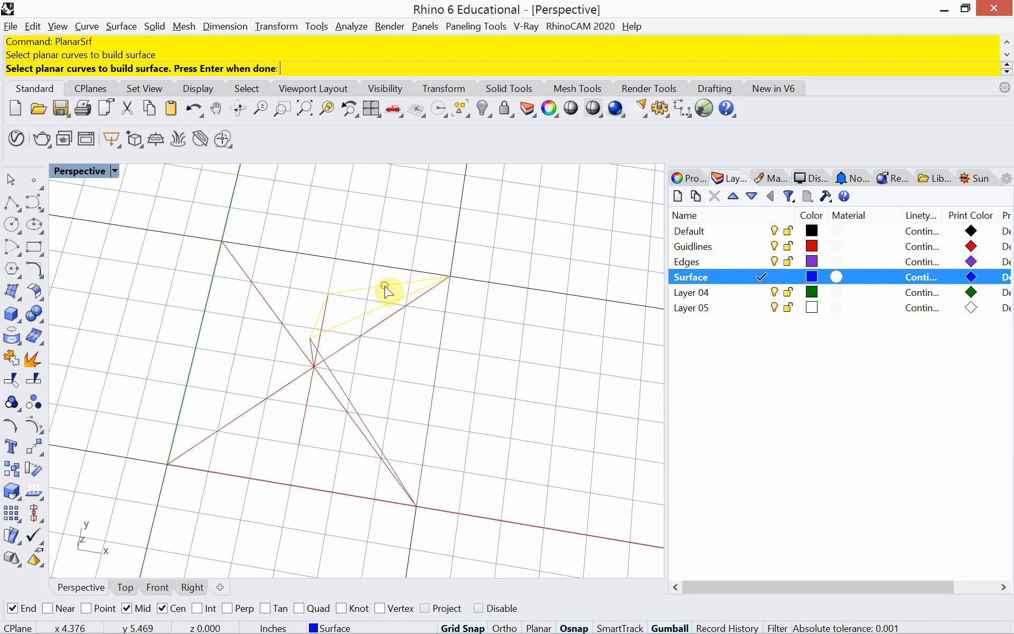
pyautogui.click(442, 238)
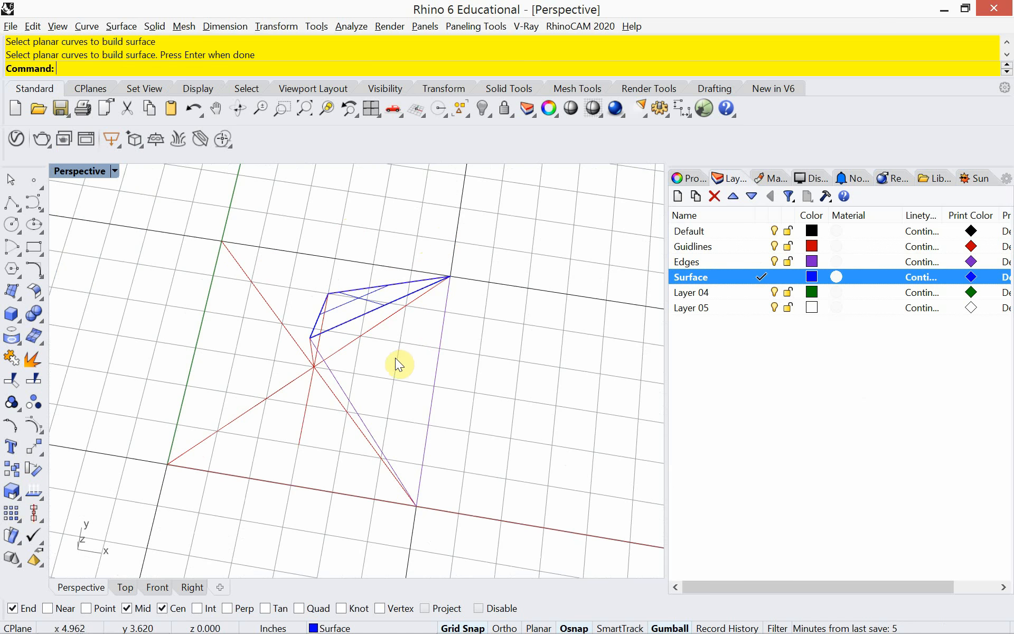
pyautogui.press('Return')
pyautogui.click(351, 400)
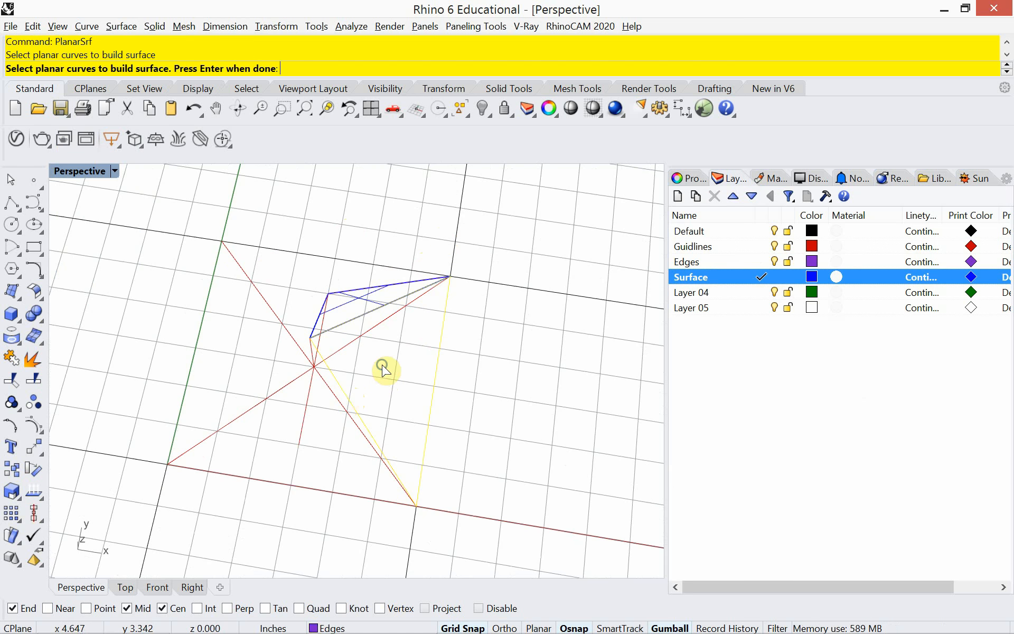
pyautogui.press('Return')
# Step: Set the Perspective viewport's display mode to Rendered
pyautogui.moveTo(386, 374)
pyautogui.mouseDown(button='right')
pyautogui.moveTo(391, 387)
pyautogui.moveTo(445, 369)
pyautogui.moveTo(359, 401)
pyautogui.moveTo(323, 363)
pyautogui.mouseUp(button='right')
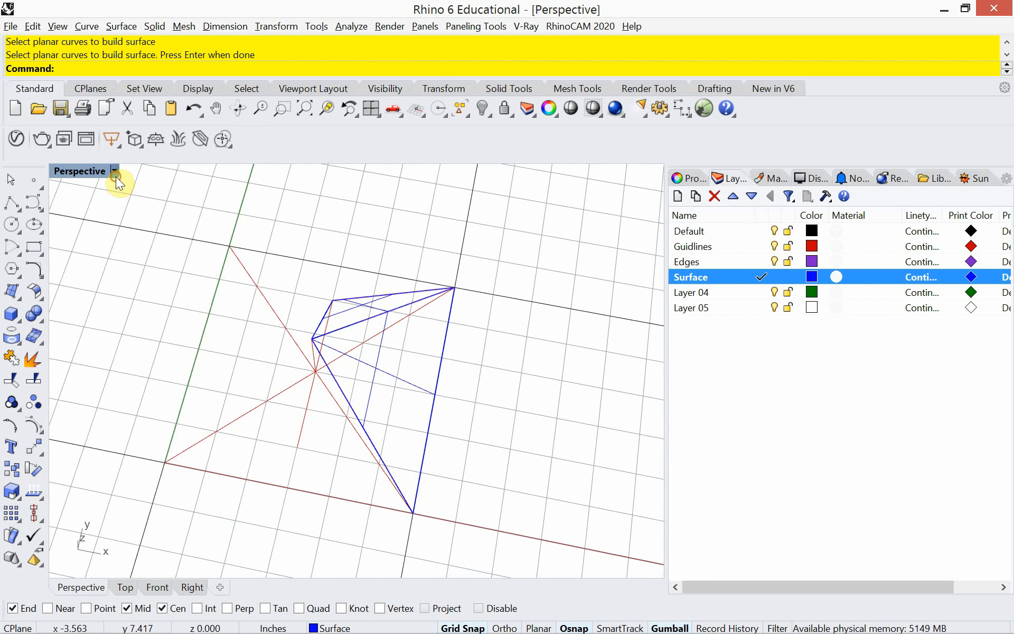
pyautogui.click(115, 175)
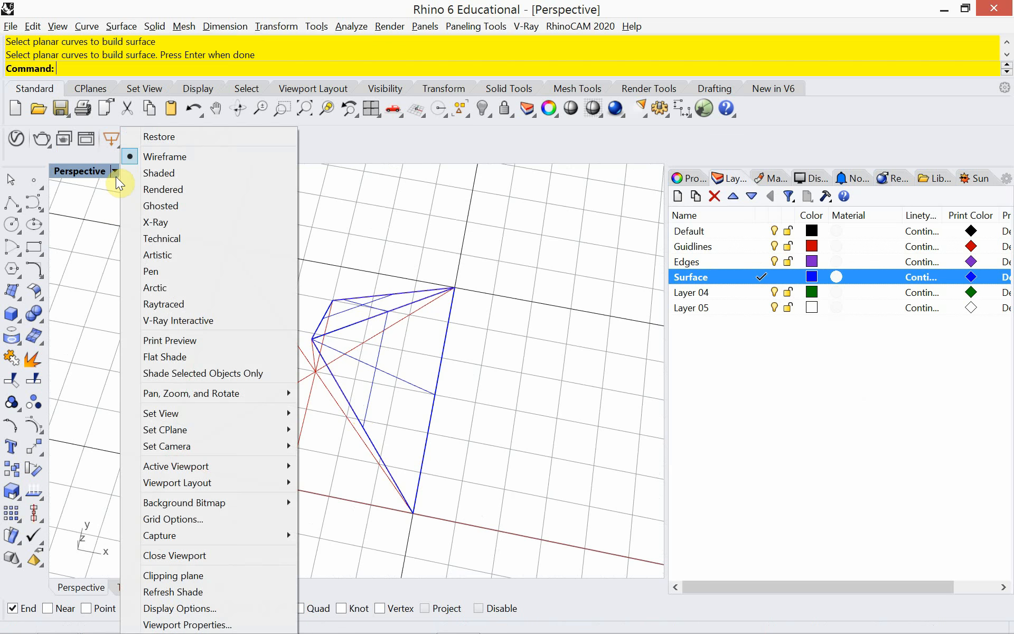
pyautogui.click(148, 186)
pyautogui.moveTo(258, 302); pyautogui.dragTo(350, 351, button='right')
# Step: Mirror a copy of both triangular surfaces across the plane through the apex at 3,3, parallel to the Y axis
pyautogui.click(377, 352)
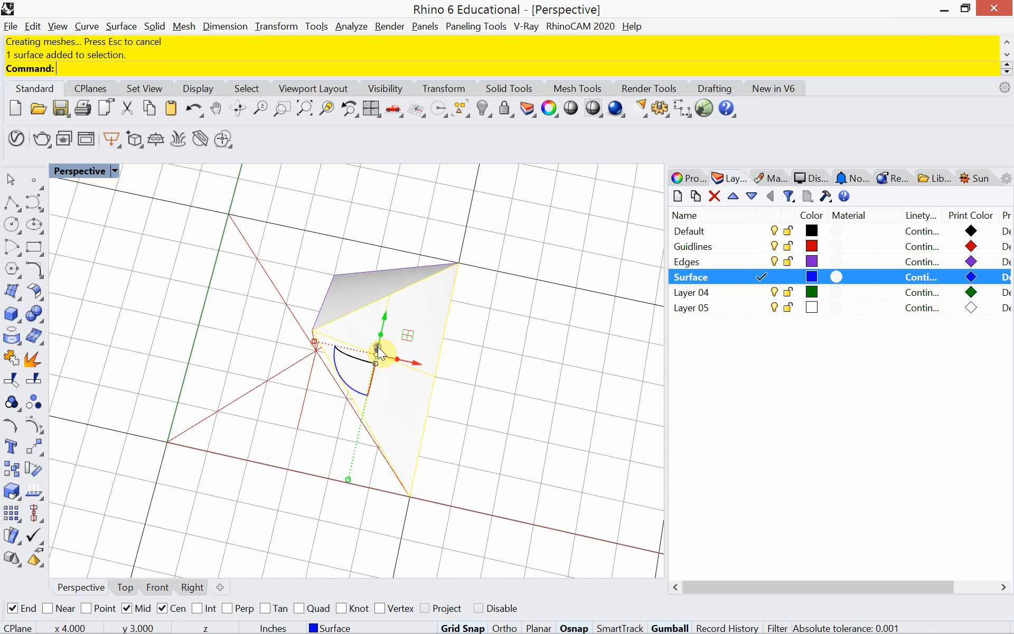
pyautogui.keyDown('shift'); pyautogui.click(363, 284); pyautogui.keyUp('shift')
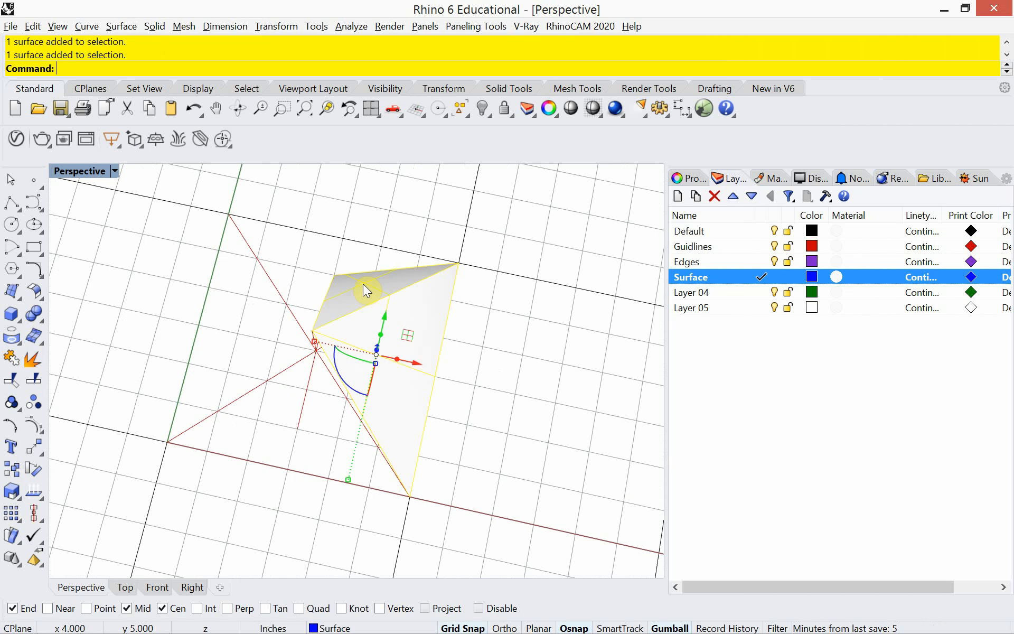
pyautogui.write('Mirror')
pyautogui.press('Return')
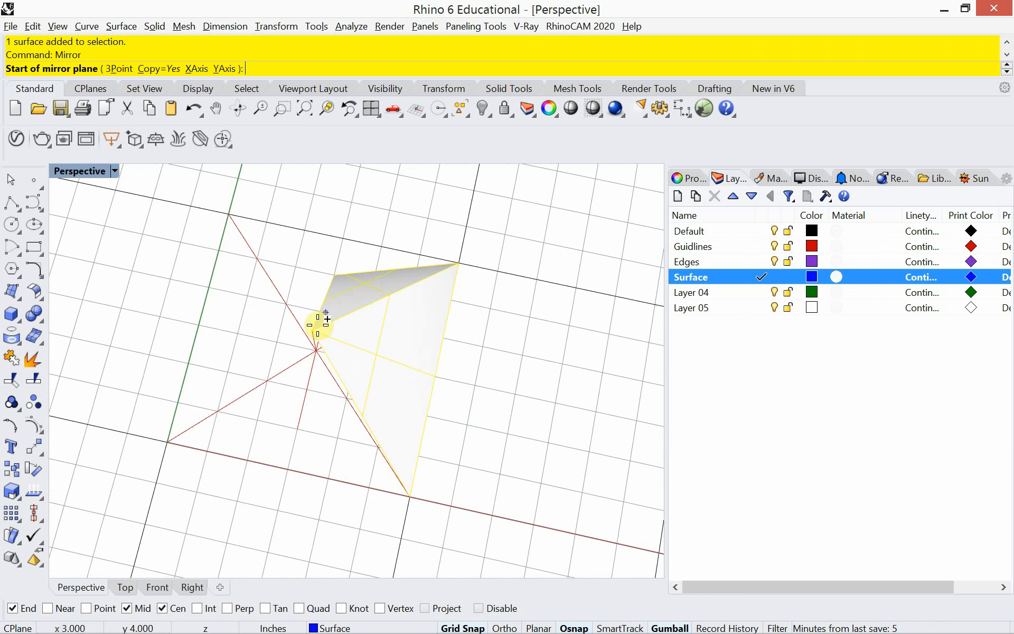
pyautogui.click(324, 324)
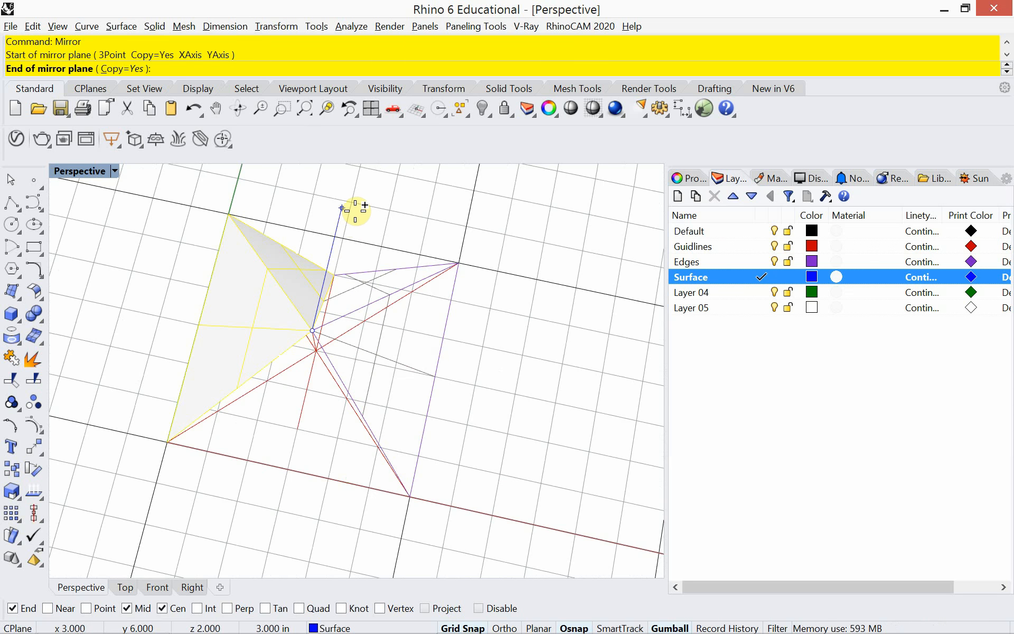
pyautogui.click(356, 210)
# Step: Mirror a copy of the two inner folded faces across the plane through the apex at 3,3, parallel to the X axis
pyautogui.moveTo(358, 437); pyautogui.dragTo(328, 323, button='right')
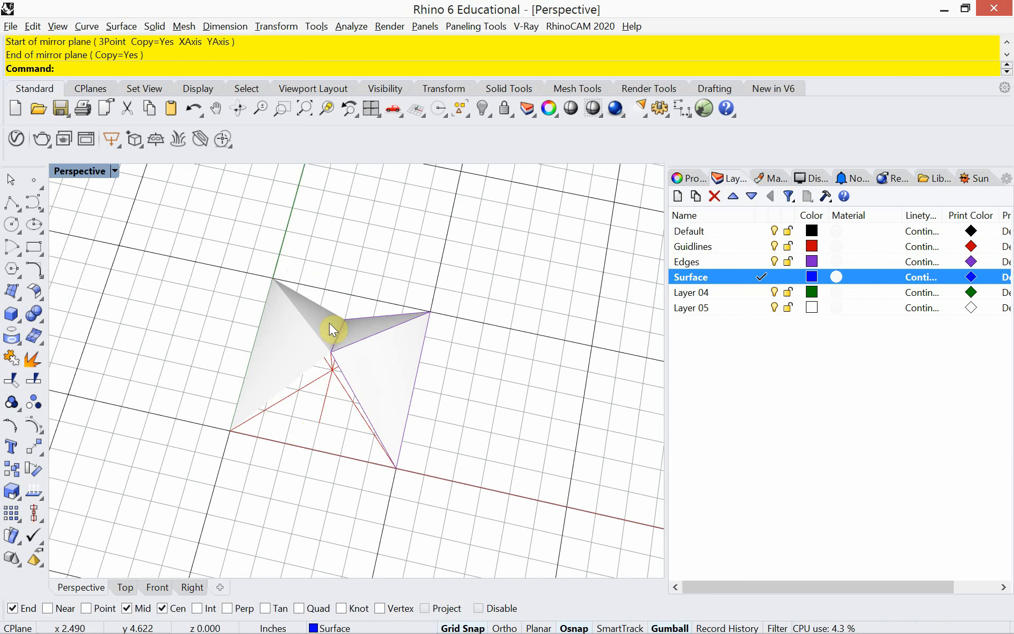
pyautogui.click(314, 321)
pyautogui.click(319, 319)
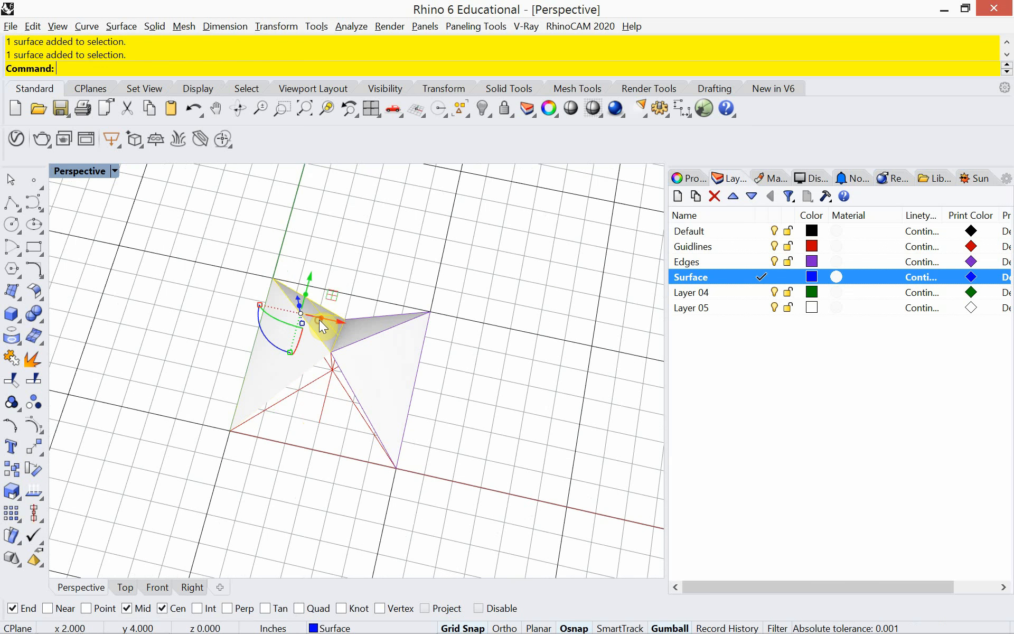
pyautogui.moveTo(319, 319); pyautogui.dragTo(366, 324)
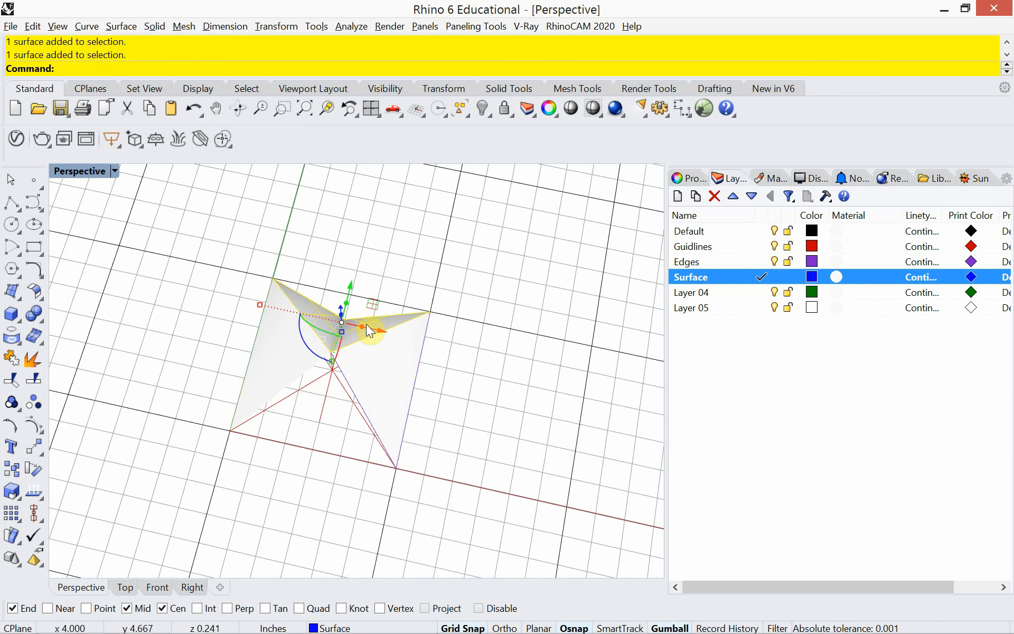
pyautogui.write('mirror')
pyautogui.press('Return')
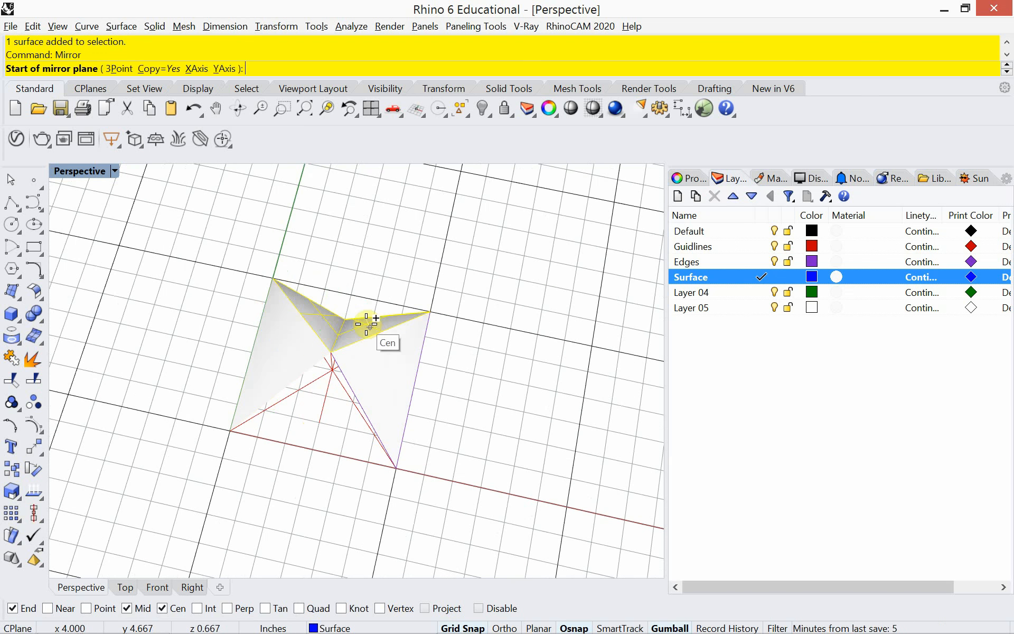
pyautogui.click(332, 351)
pyautogui.click(490, 384)
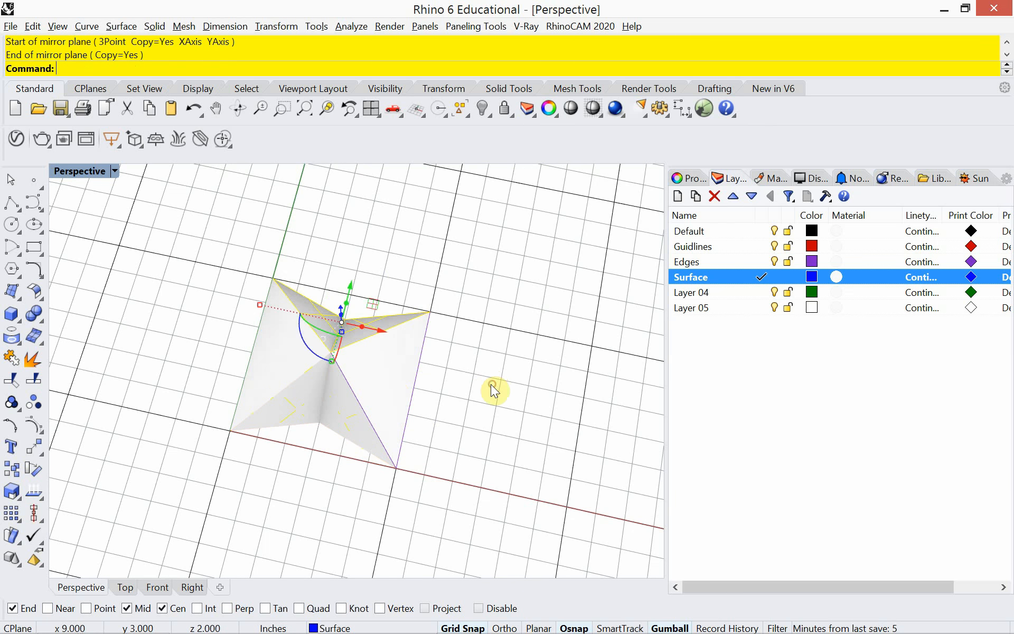
pyautogui.click(462, 406)
# Step: Hide the Edges layer so only the folded surfaces of the motif are displayed
pyautogui.moveTo(461, 407)
pyautogui.mouseDown(button='right')
pyautogui.moveTo(454, 426)
pyautogui.moveTo(465, 433)
pyautogui.moveTo(495, 404)
pyautogui.moveTo(514, 414)
pyautogui.moveTo(470, 416)
pyautogui.mouseUp(button='right')
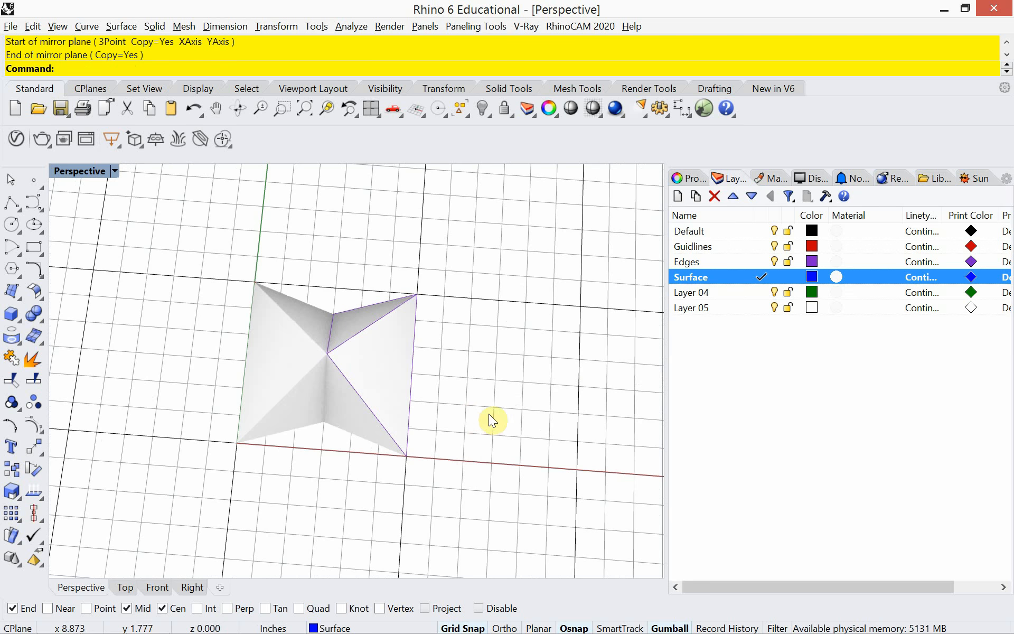
pyautogui.click(775, 262)
pyautogui.moveTo(309, 396); pyautogui.dragTo(303, 350, button='right')
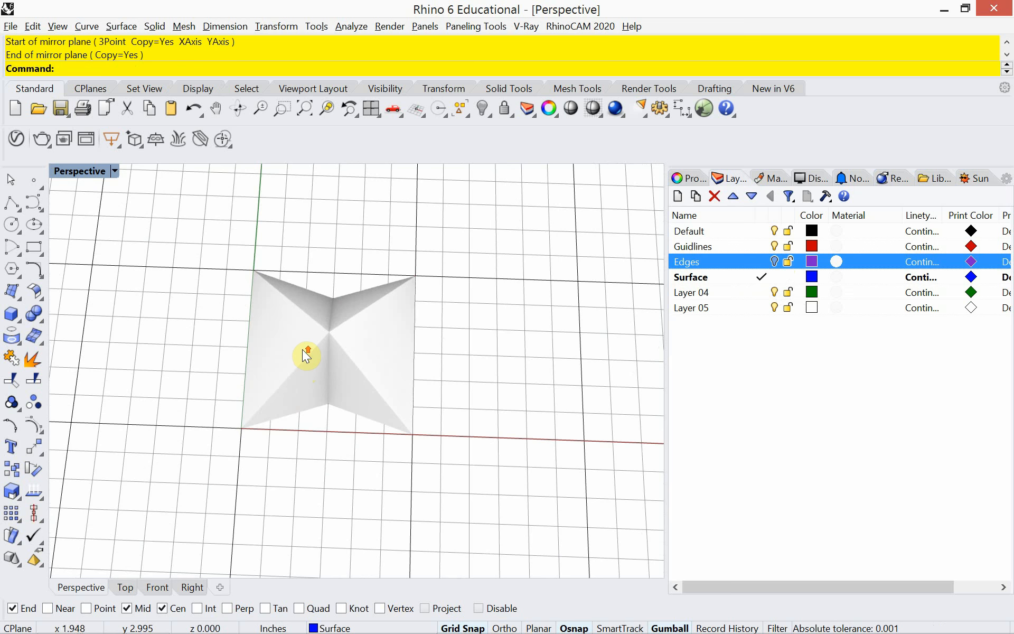
pyautogui.scroll(3, 306, 354)
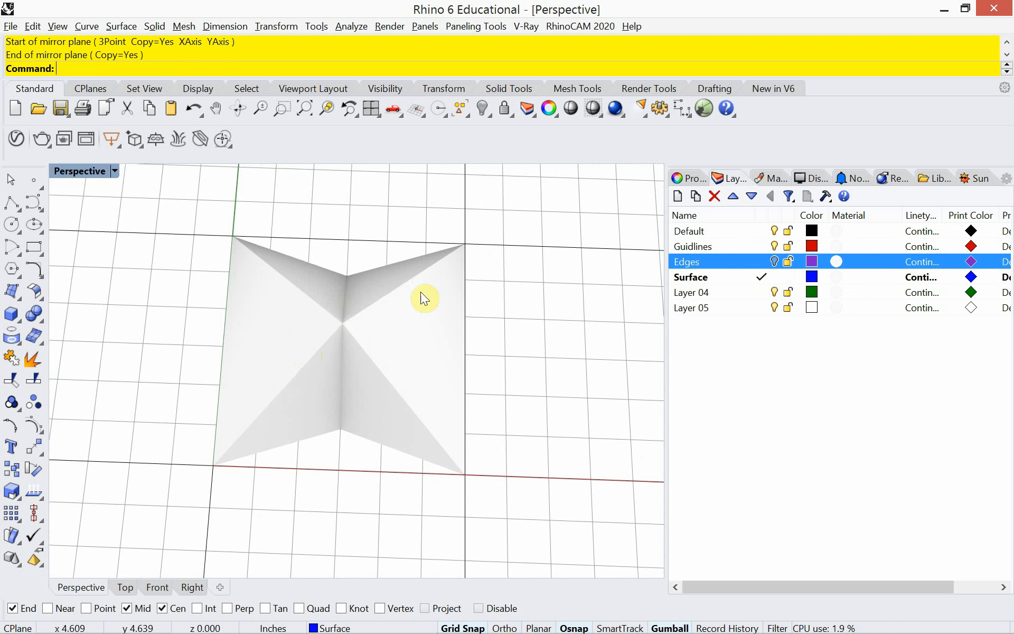
# Step: Make Layer 04 the current layer, rename it Thick, and set its print color to Black
pyautogui.doubleClick(695, 296)
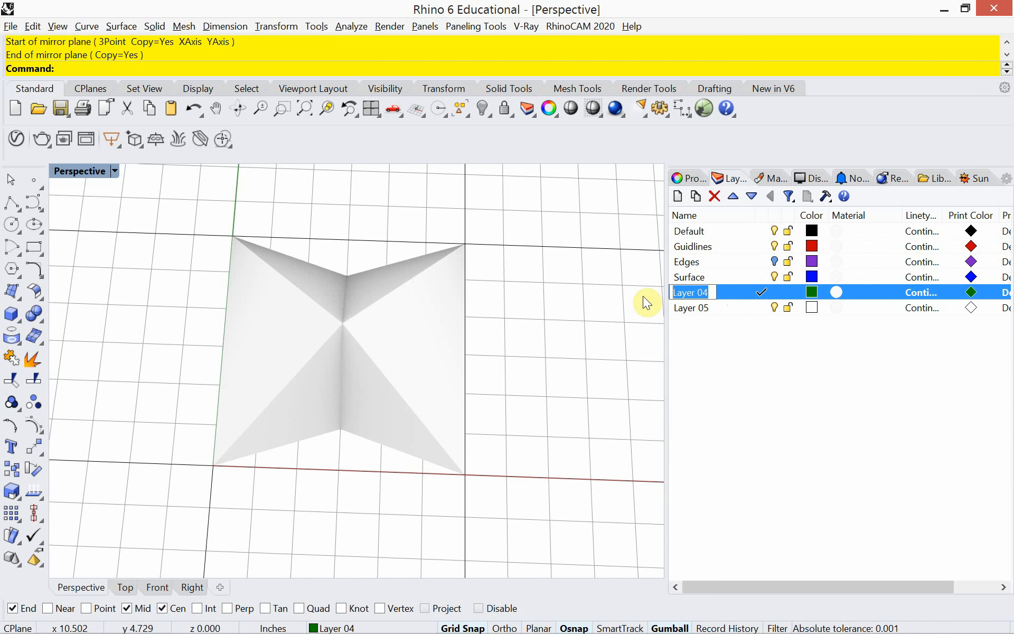
pyautogui.write('Thick')
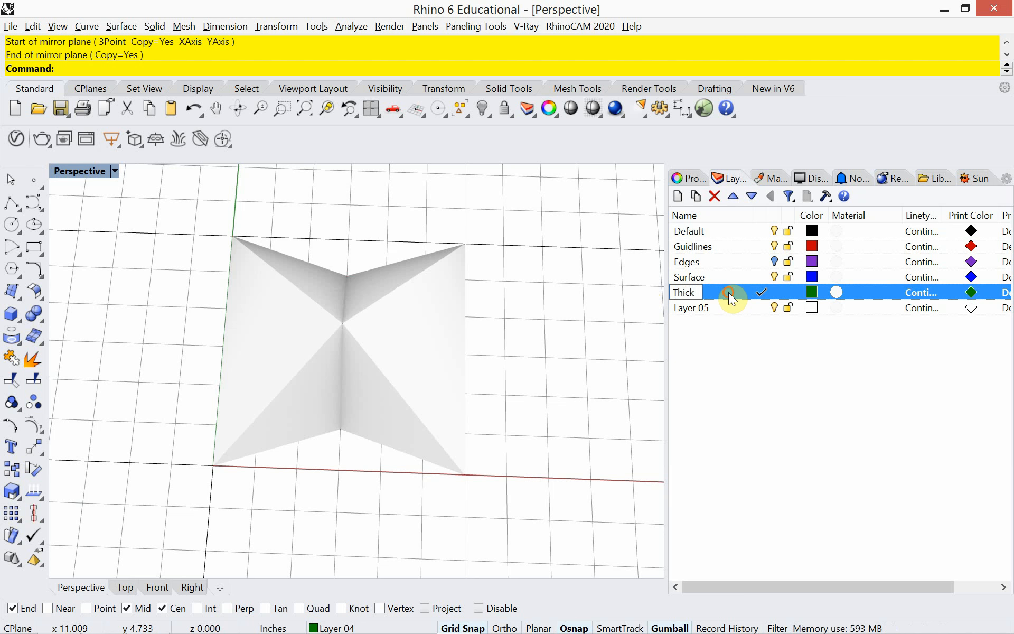
pyautogui.press('Return')
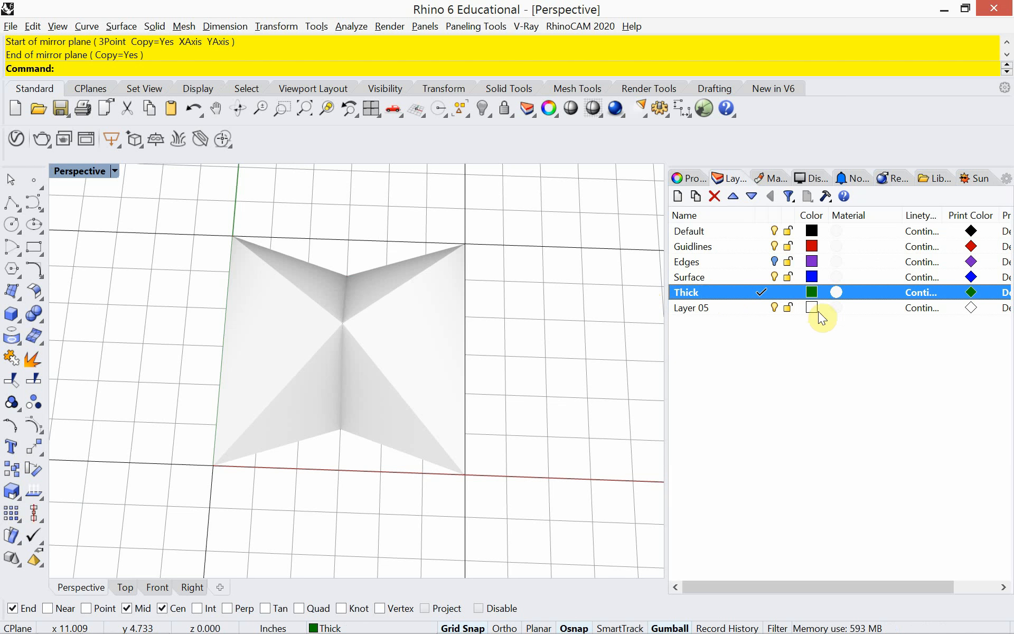
pyautogui.click(972, 292)
pyautogui.click(331, 159)
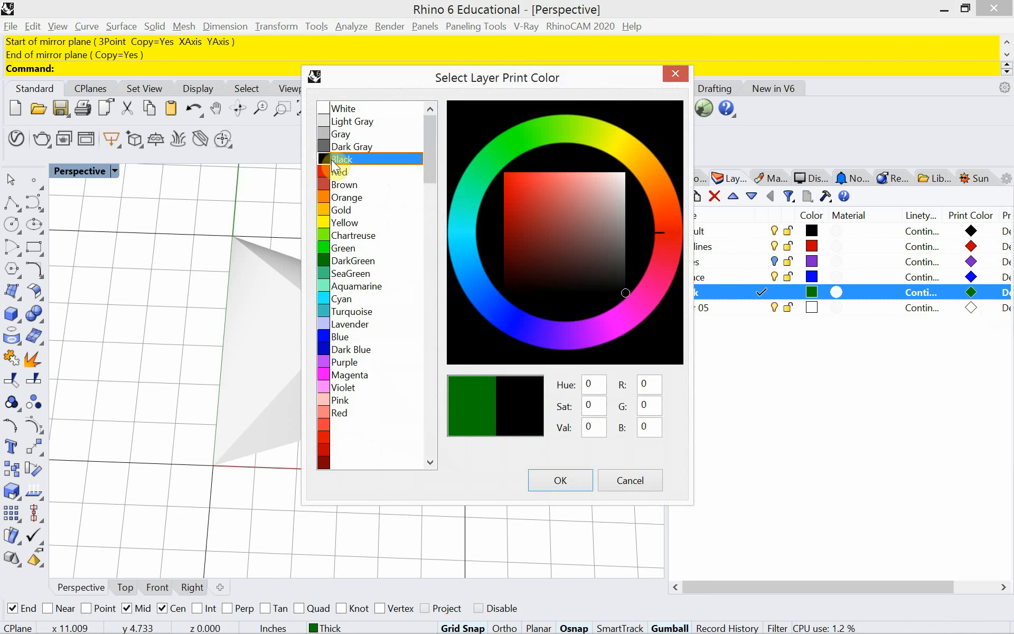
pyautogui.click(559, 480)
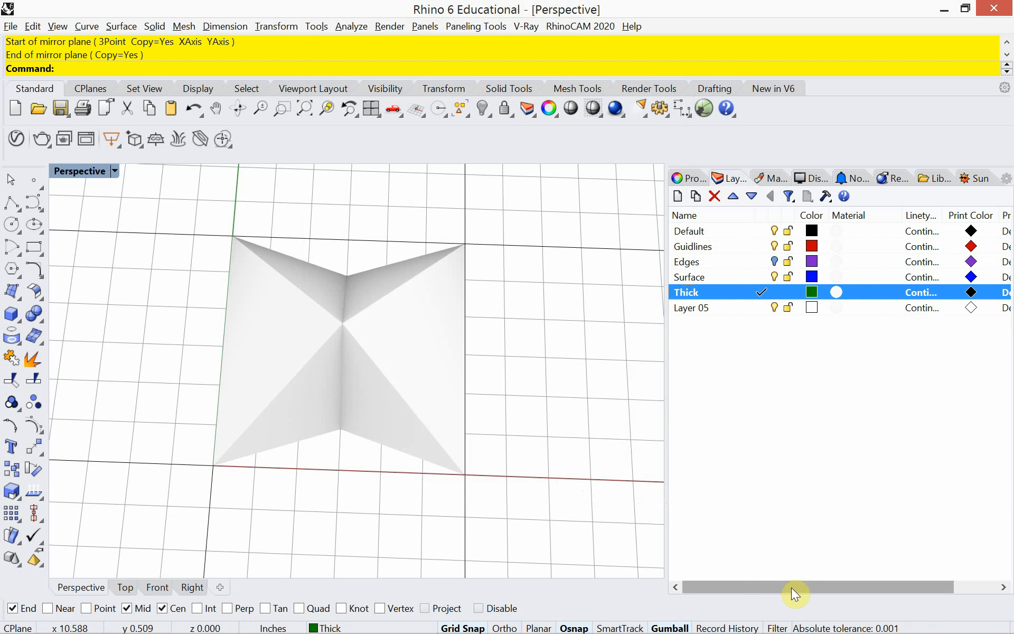
# Step: Set the Thick layer's print width to 1.2 millimeters
pyautogui.moveTo(791, 587); pyautogui.dragTo(885, 588)
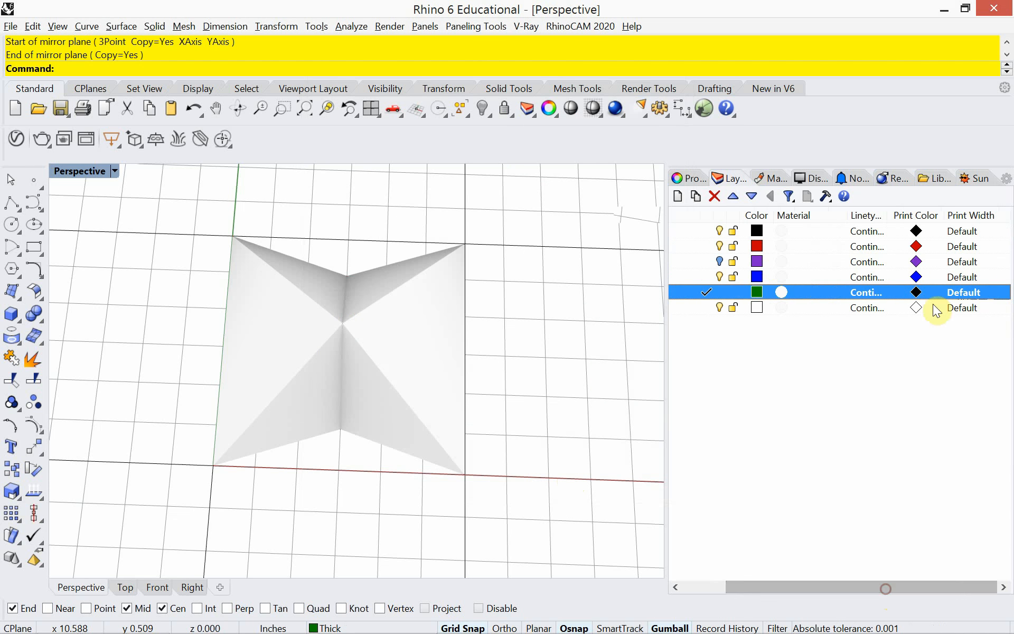
pyautogui.click(960, 291)
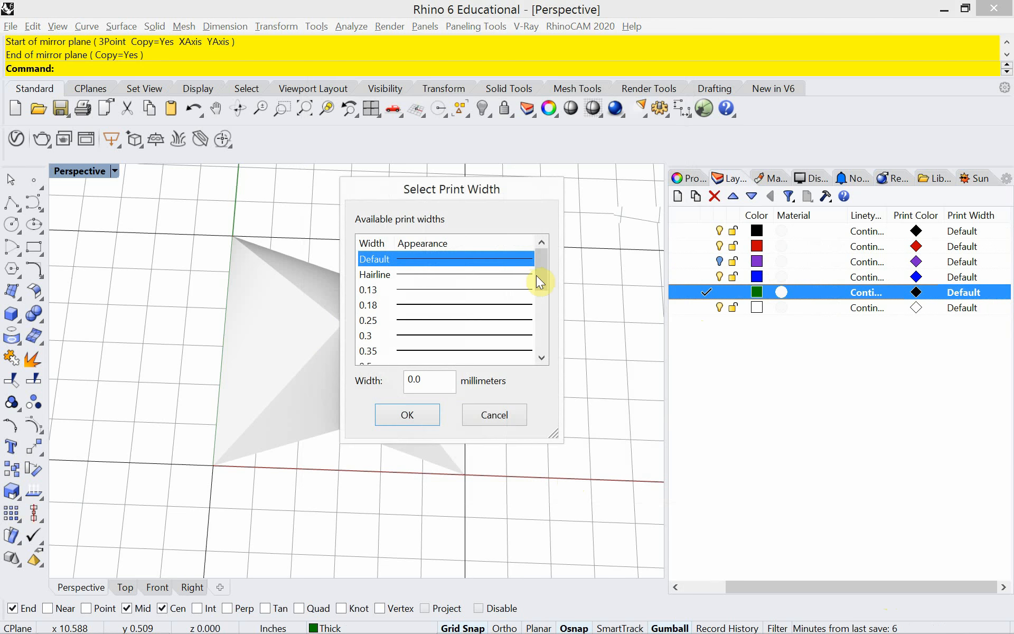
pyautogui.moveTo(536, 275); pyautogui.dragTo(546, 327)
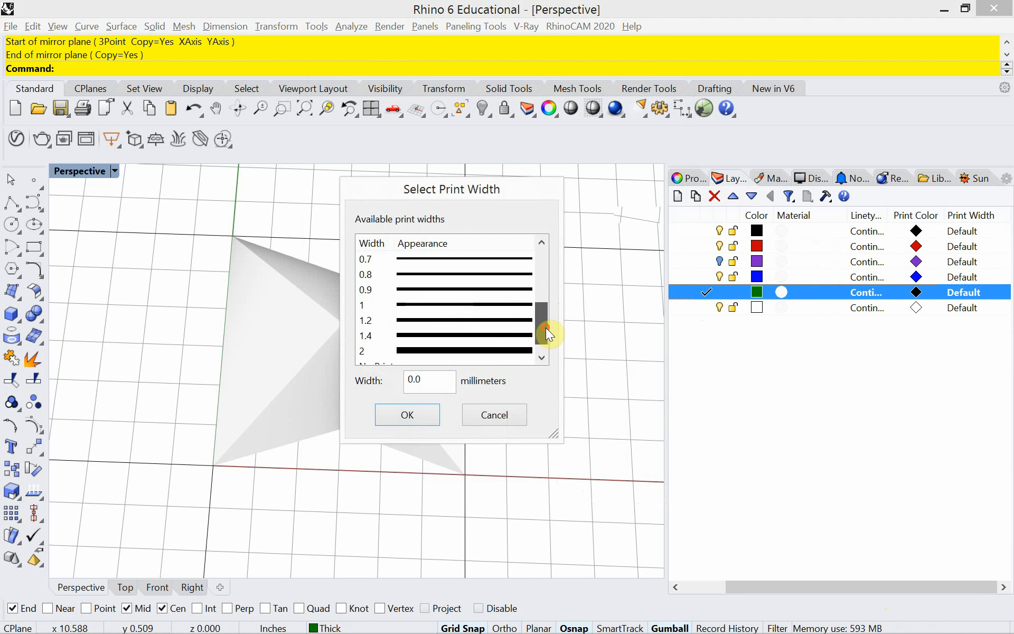
pyautogui.click(451, 324)
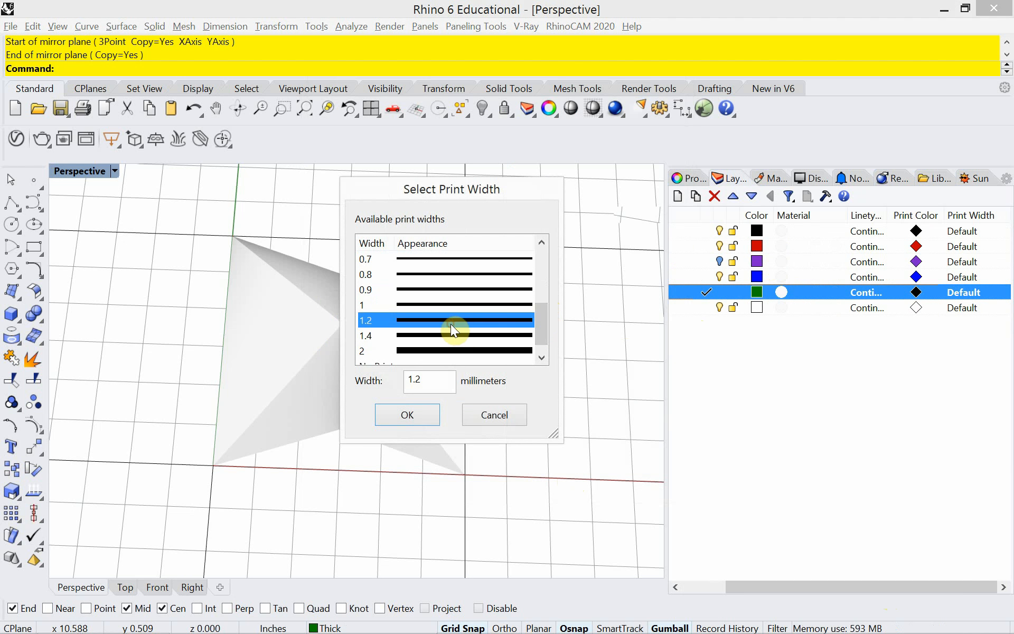
pyautogui.click(418, 418)
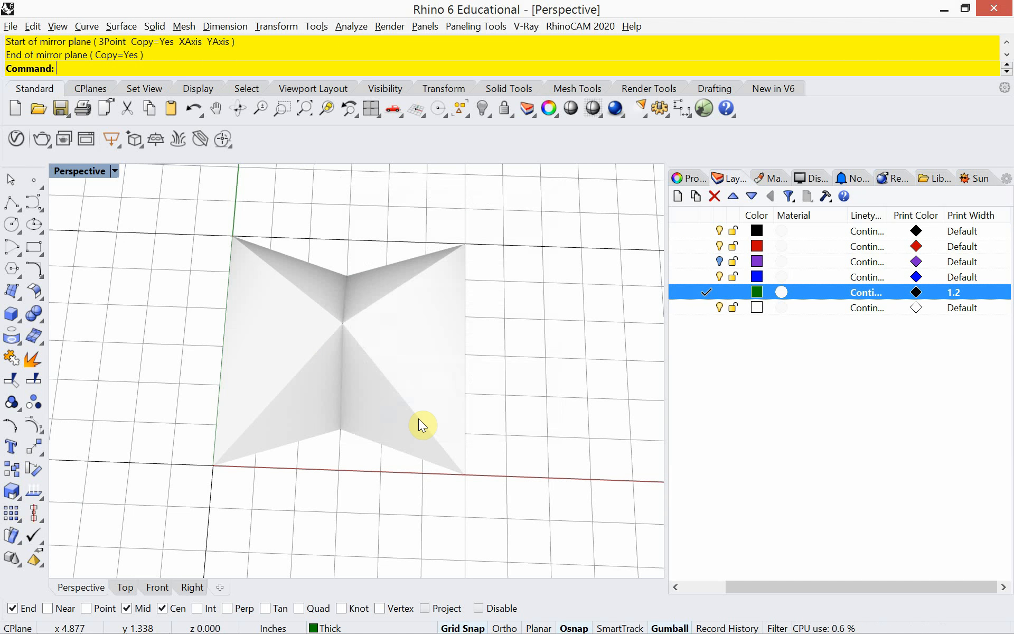
# Step: Draw a closed polyline around the motif's outer boundary, through its four corners and the two inner fold points
pyautogui.write('Polyline')
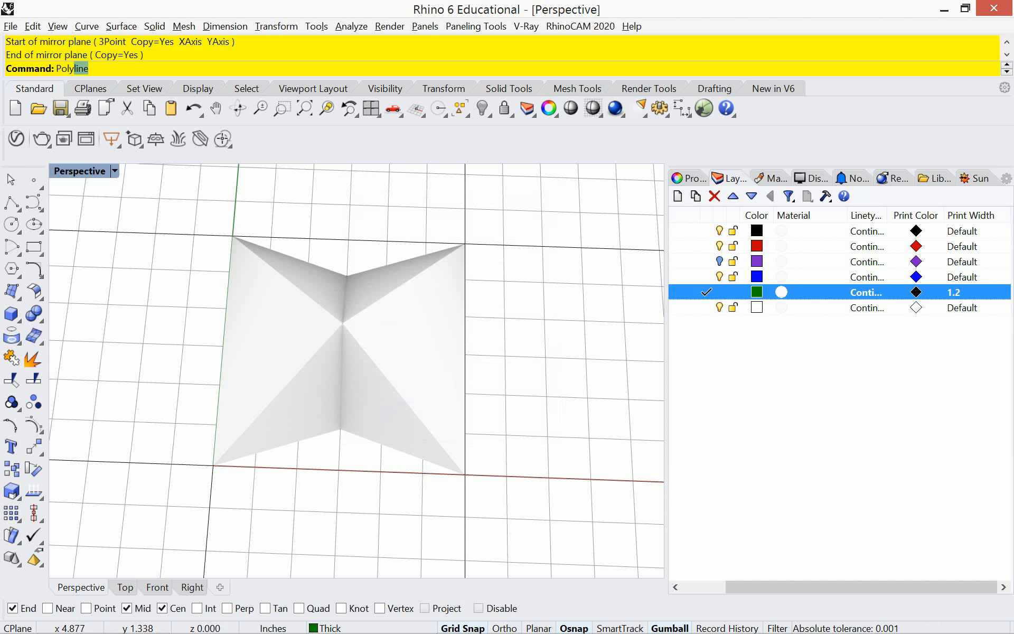
pyautogui.press('Return')
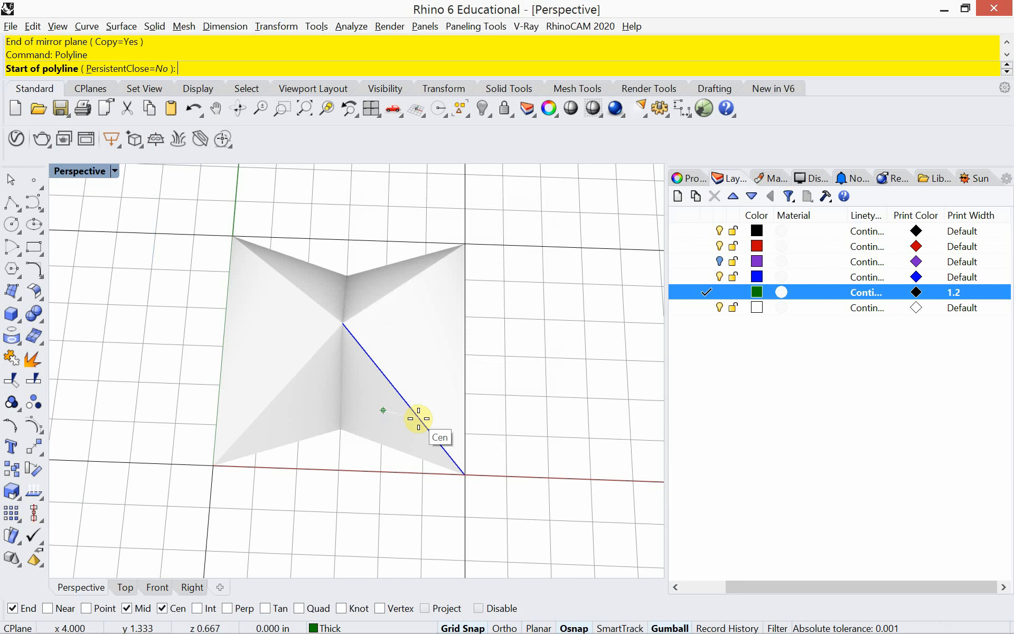
pyautogui.click(465, 474)
pyautogui.click(464, 245)
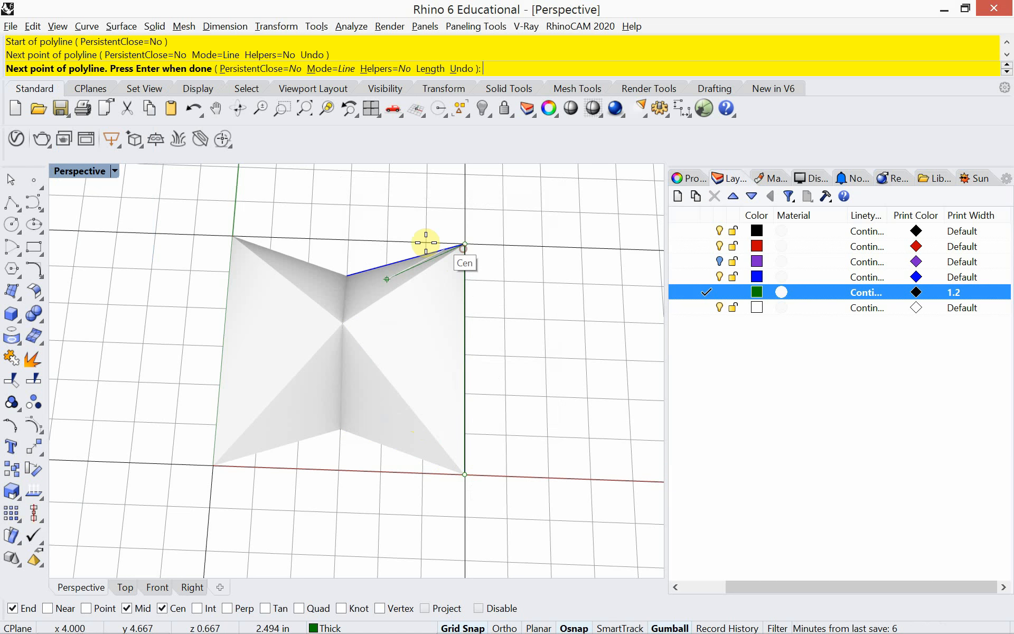
pyautogui.click(344, 274)
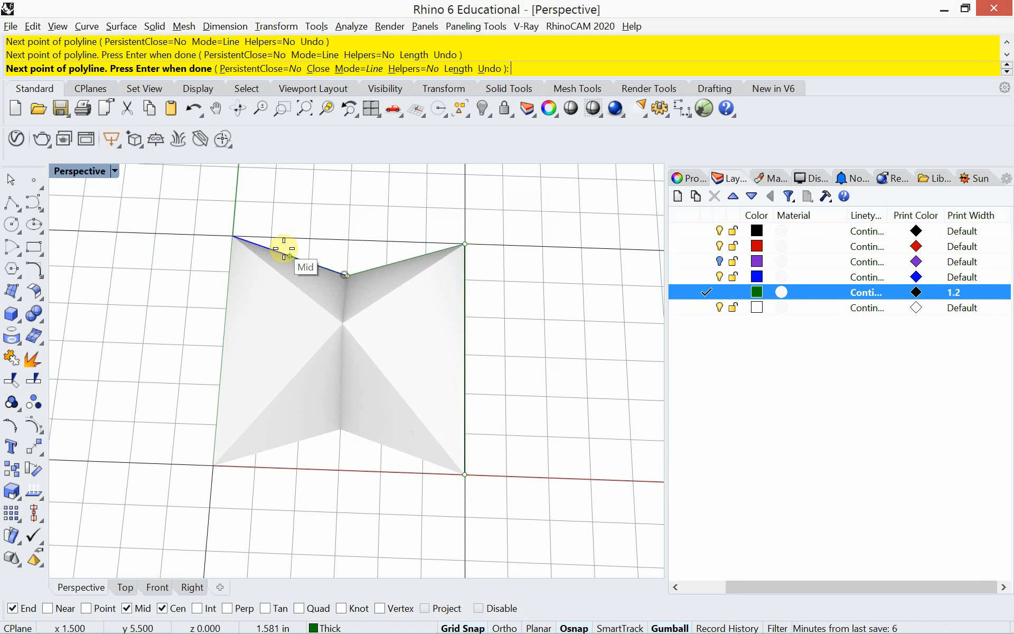
pyautogui.click(233, 236)
pyautogui.click(213, 464)
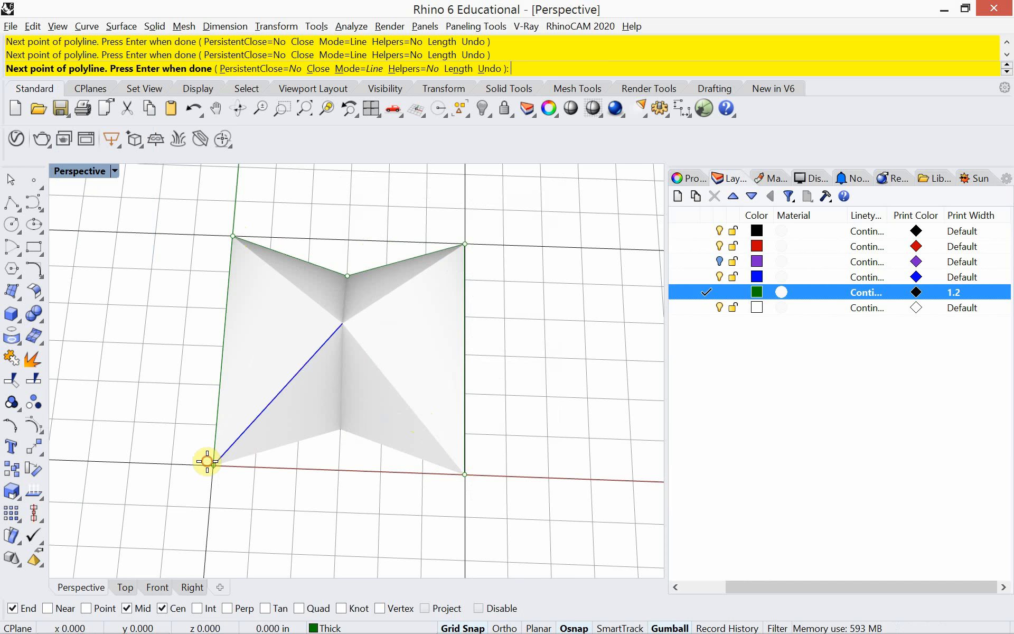
pyautogui.click(345, 439)
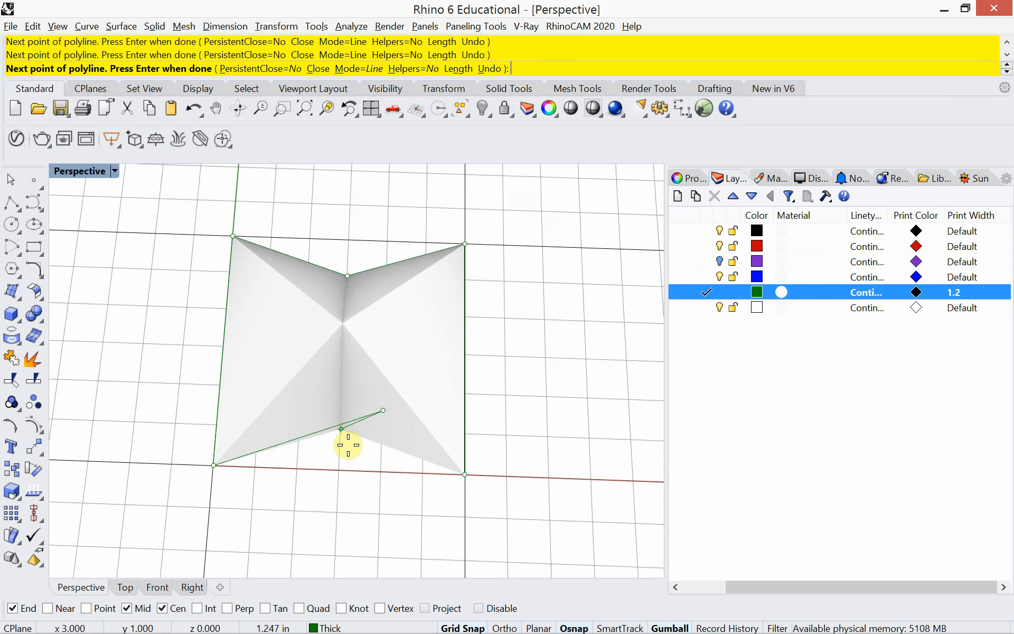
pyautogui.write('u')
pyautogui.press('Return')
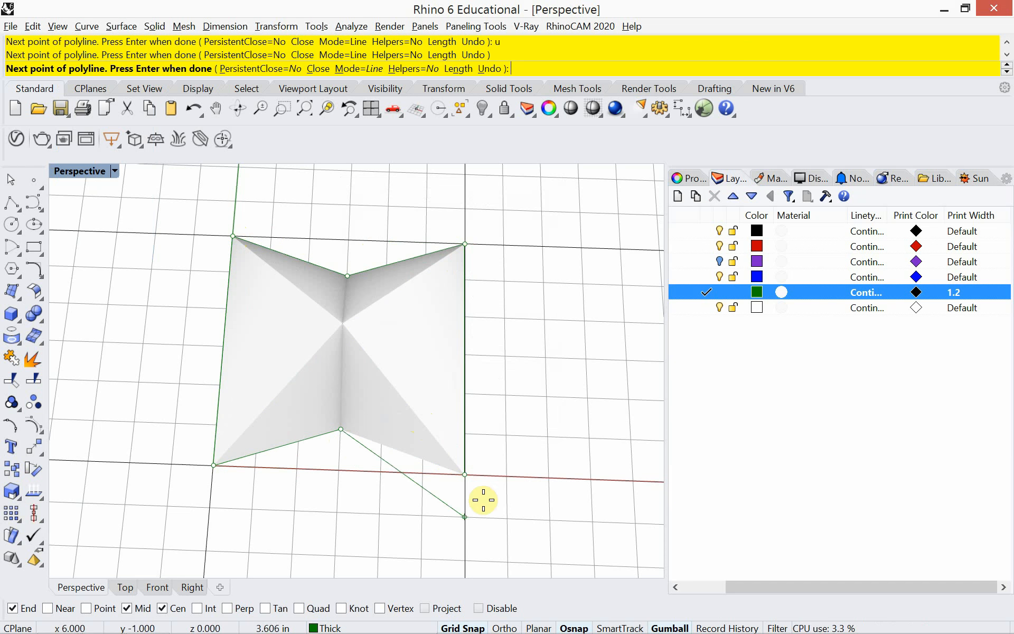
pyautogui.press('Return')
# Step: Run PrintDisplay and turn its state on so the model viewports show print colors and line widths
pyautogui.moveTo(378, 524)
pyautogui.mouseDown(button='right')
pyautogui.moveTo(356, 509)
pyautogui.moveTo(366, 520)
pyautogui.mouseUp(button='right')
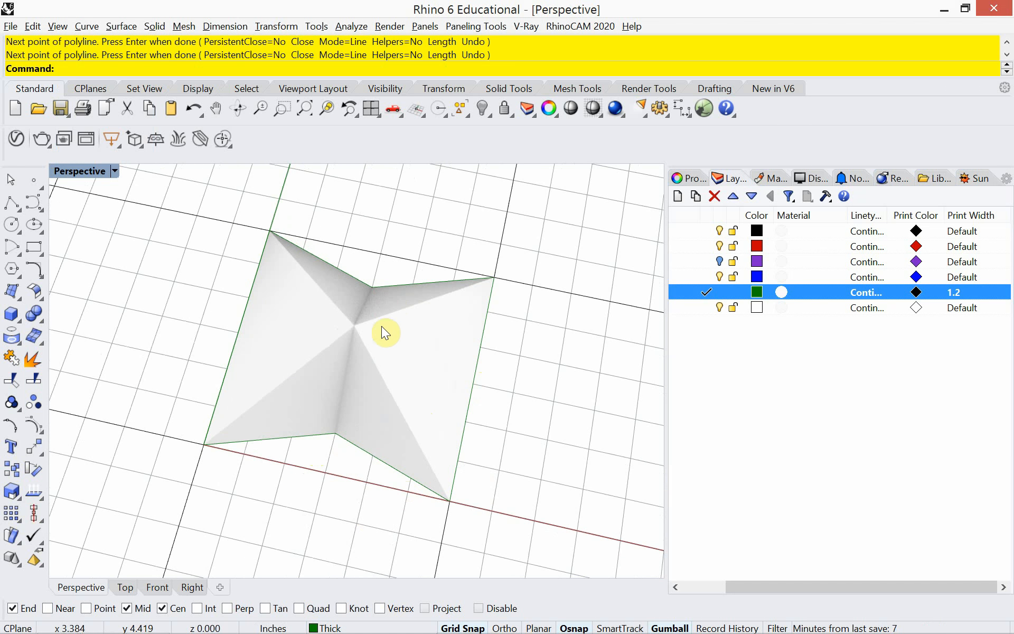
pyautogui.click(376, 346)
pyautogui.moveTo(376, 346); pyautogui.dragTo(394, 335, button='right')
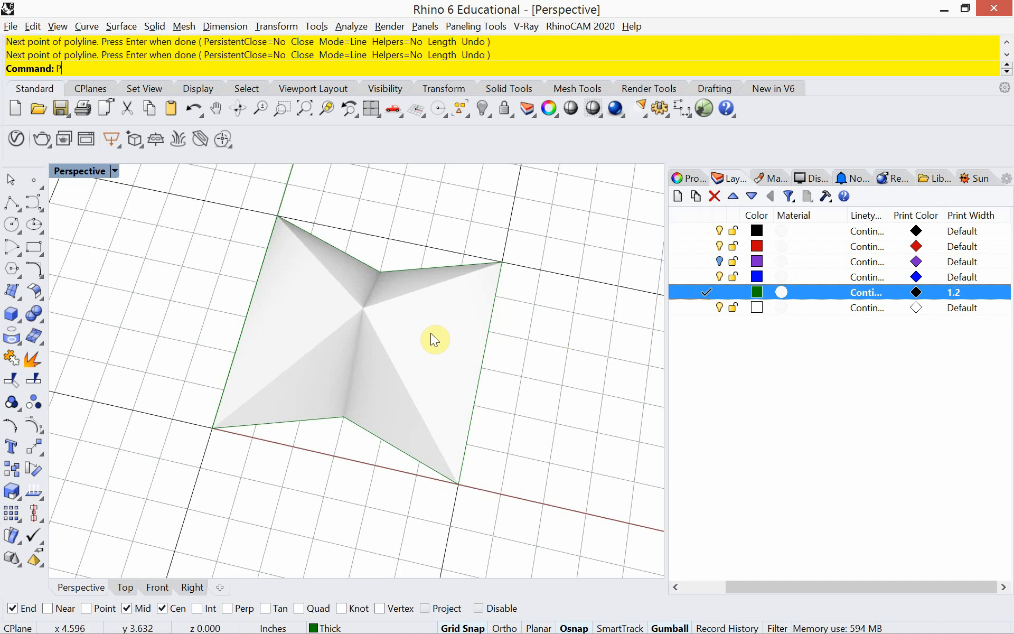
pyautogui.write('rintD')
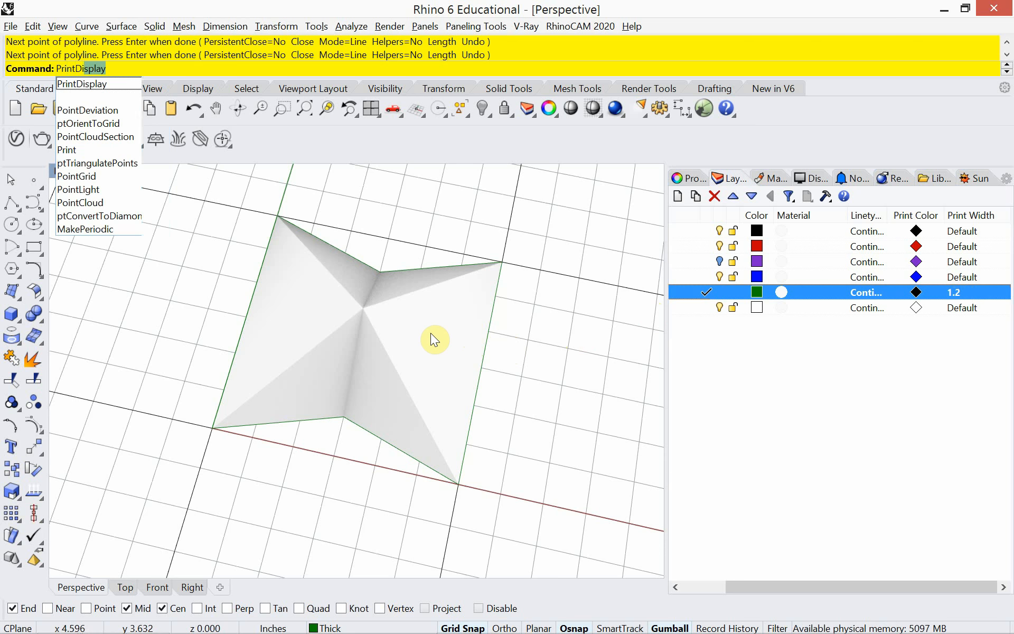
pyautogui.write('isplay')
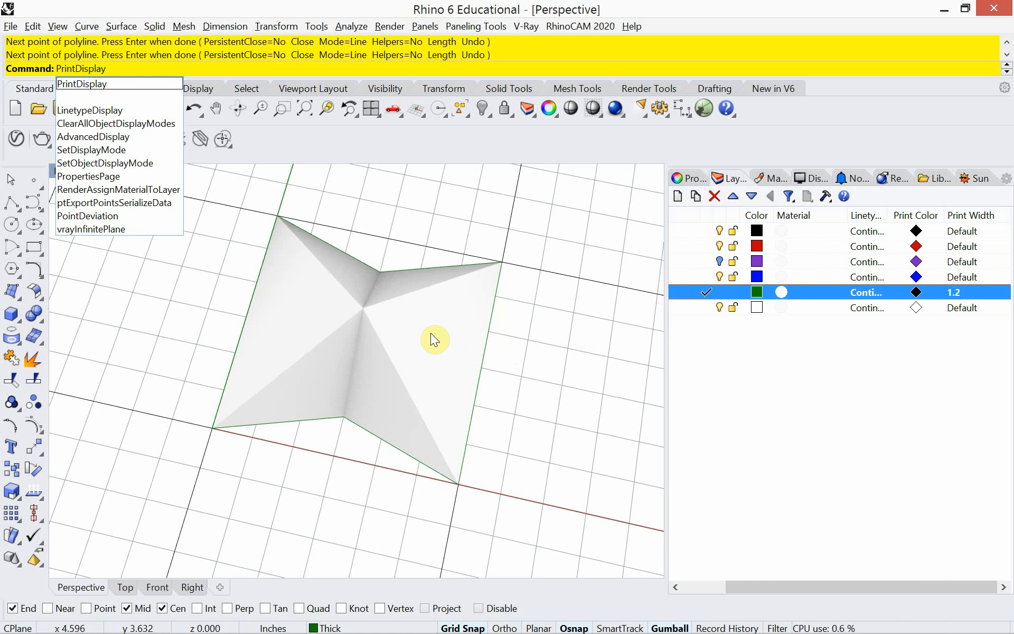
pyautogui.press('Return')
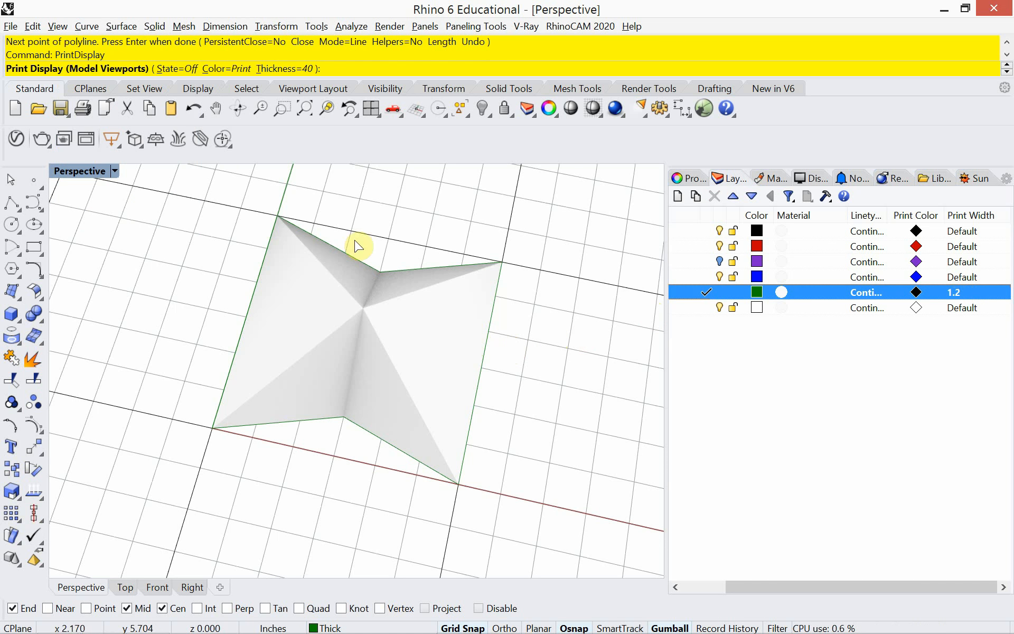
pyautogui.click(175, 68)
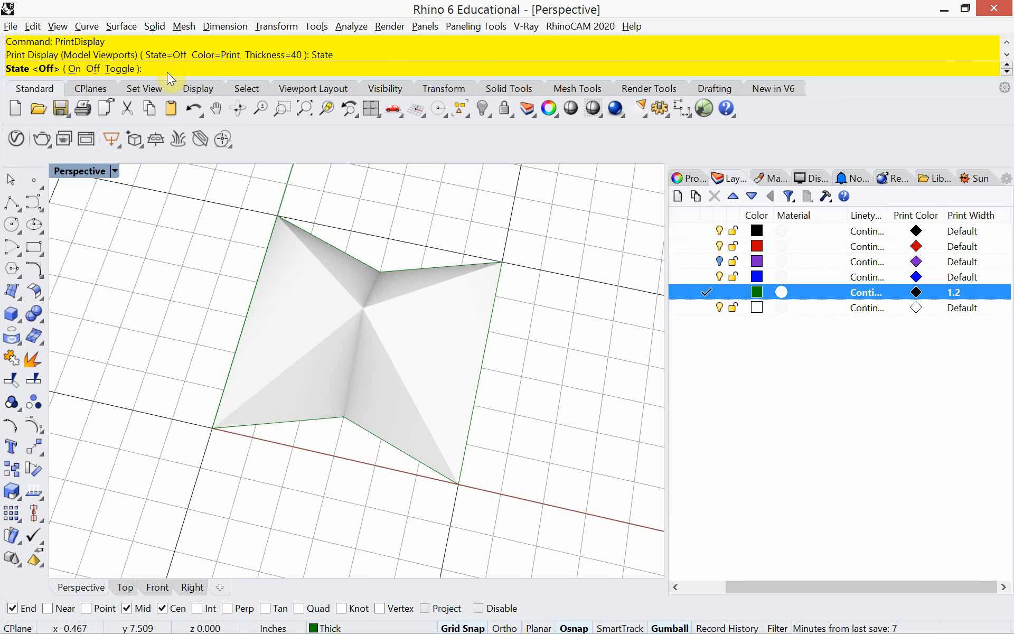
pyautogui.click(73, 69)
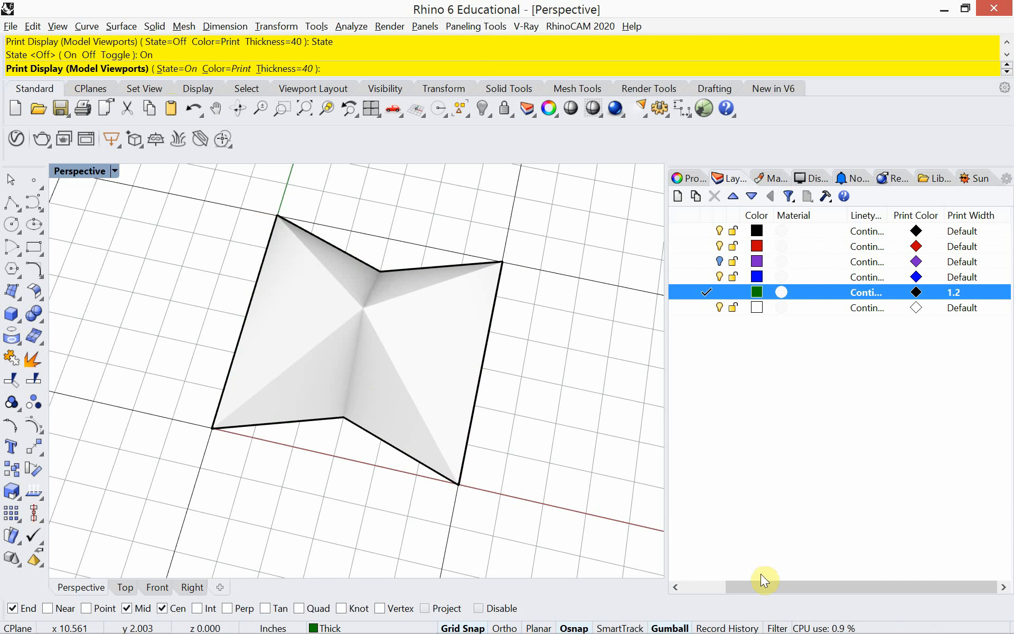
# Step: Finish the PrintDisplay command, make Layer 05 the current layer, and rename it Medium
pyautogui.moveTo(759, 588); pyautogui.dragTo(692, 590)
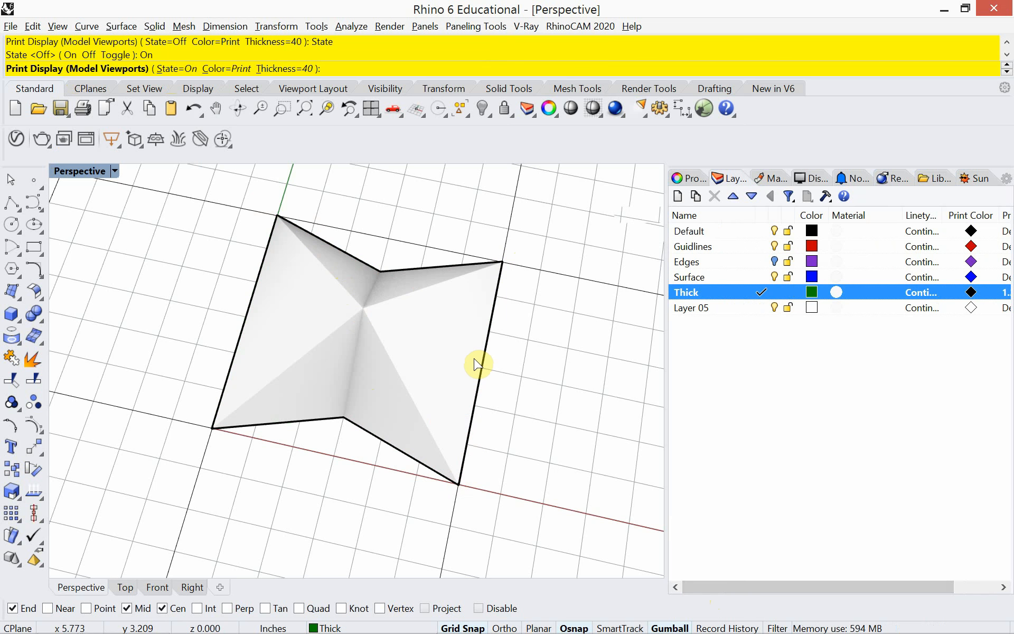
pyautogui.doubleClick(693, 308)
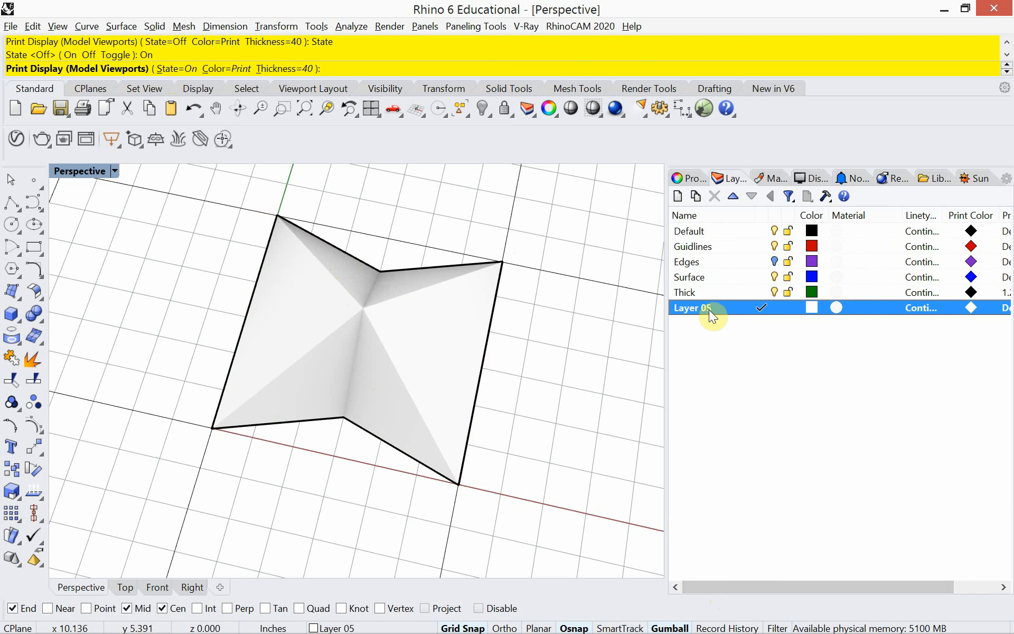
pyautogui.rightClick(709, 309)
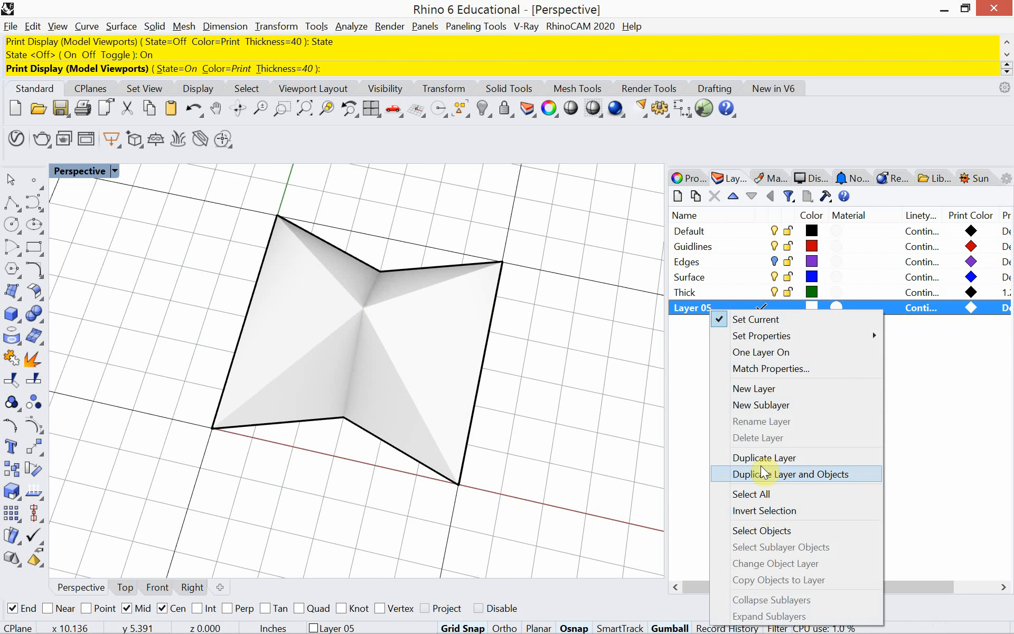
pyautogui.click(704, 354)
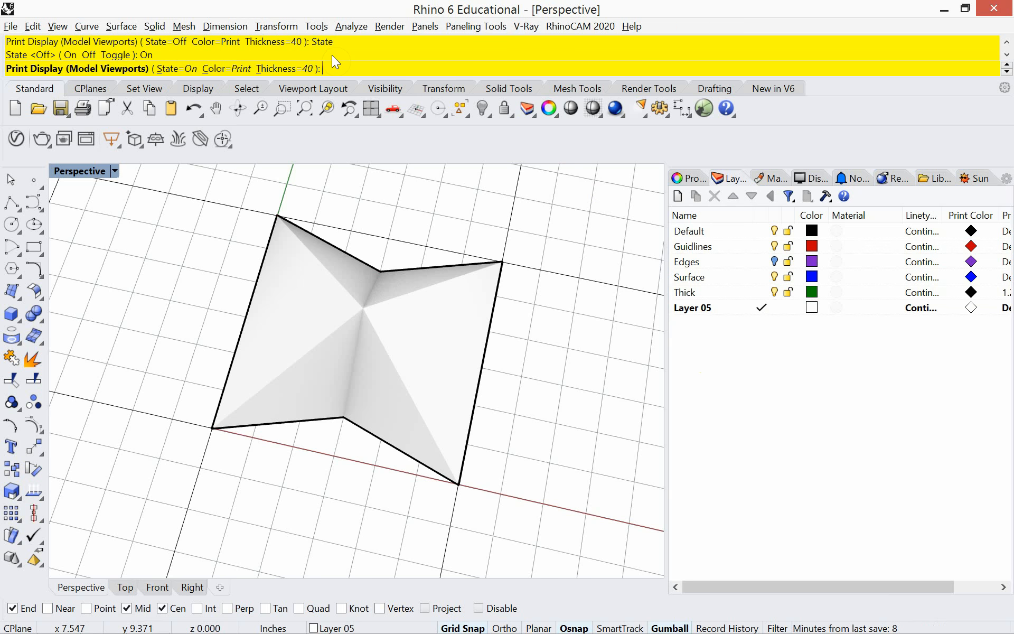
pyautogui.press('Return')
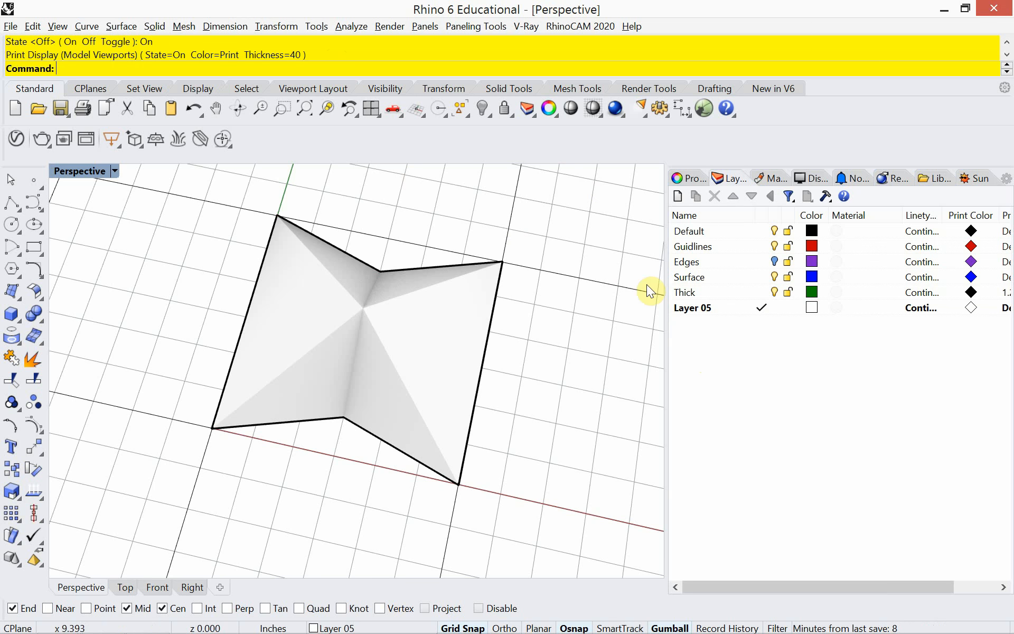
pyautogui.click(686, 311)
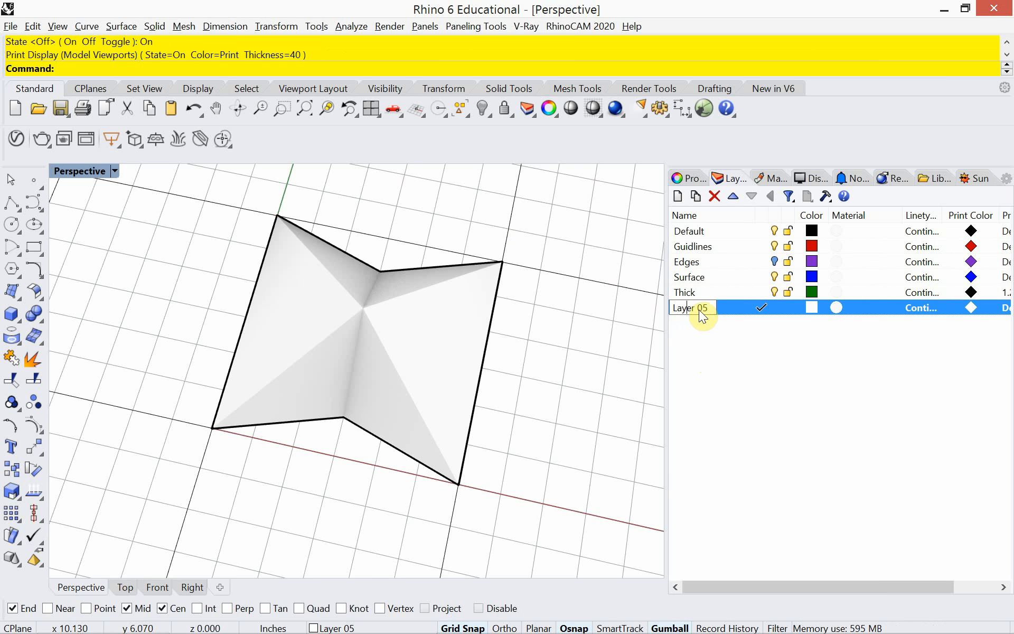
pyautogui.moveTo(709, 307); pyautogui.dragTo(642, 304)
pyautogui.write('M')
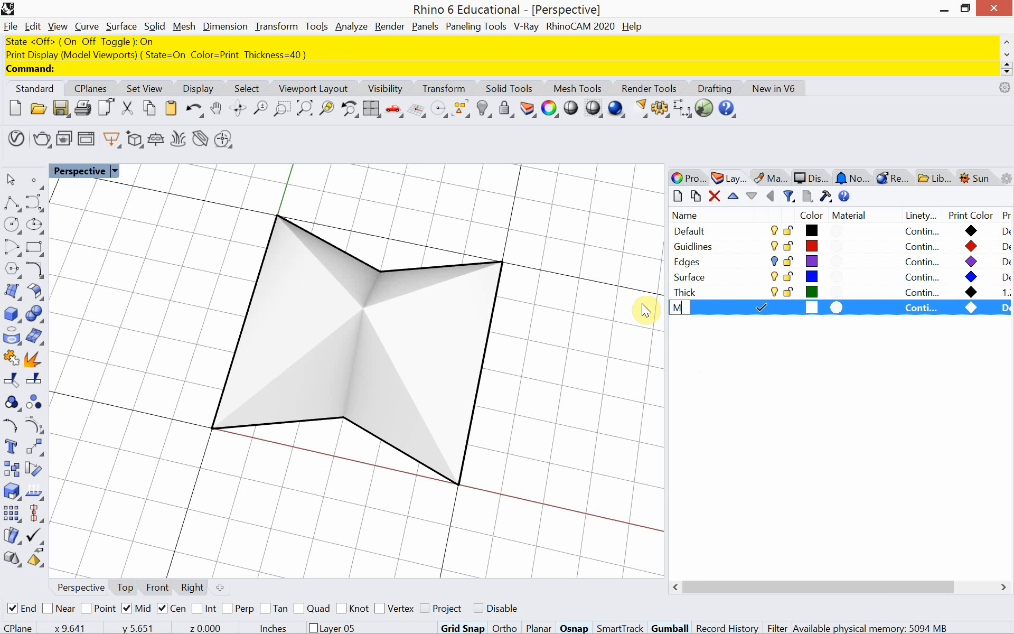
pyautogui.write('edium')
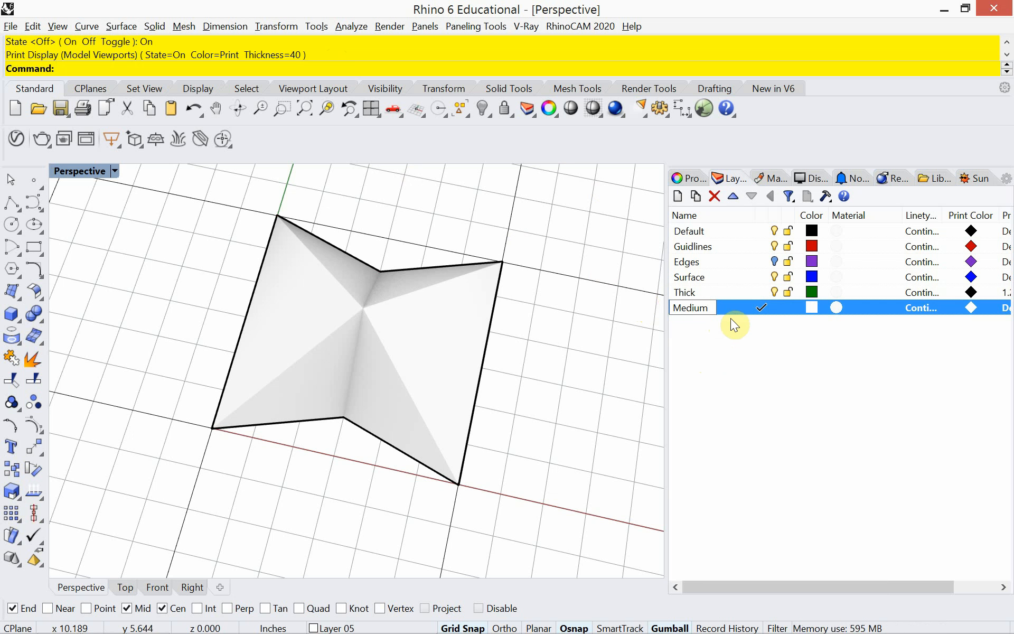
pyautogui.press('Return')
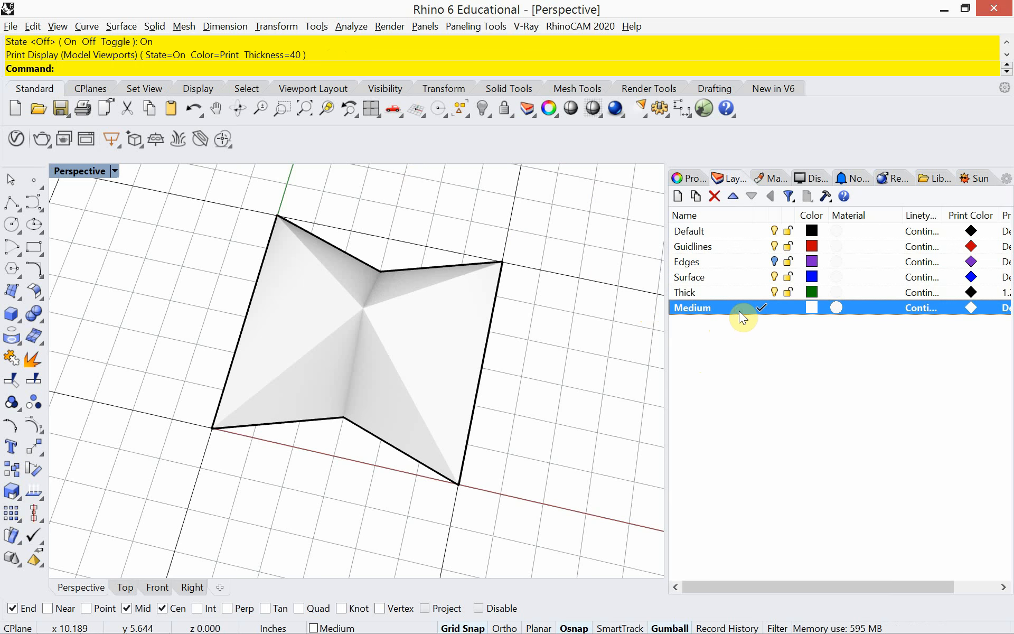
# Step: Set the Medium layer's color to SeaGreen and its print color to Black
pyautogui.click(808, 306)
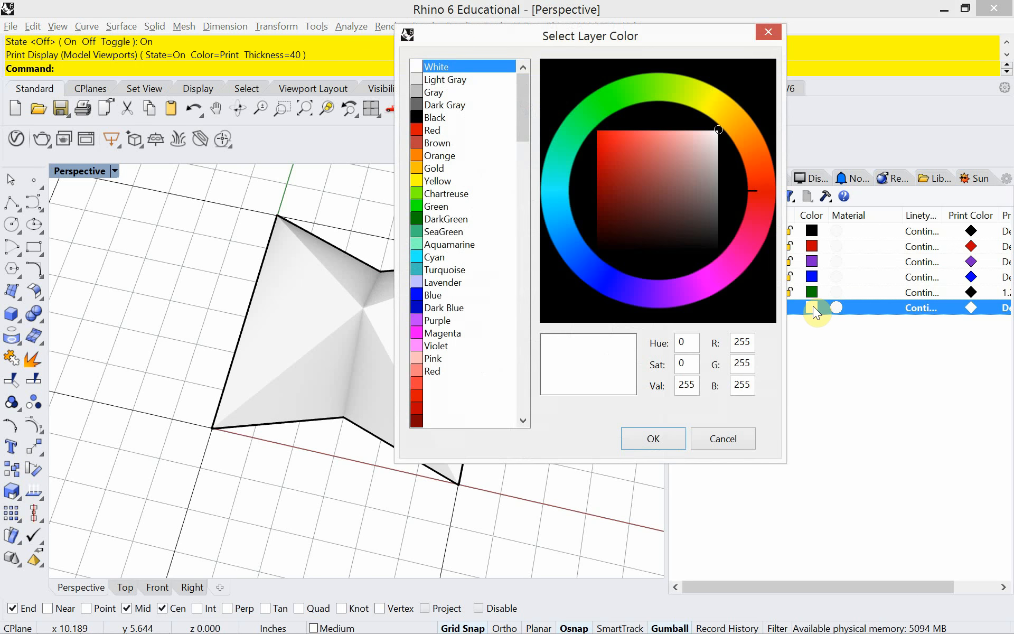
pyautogui.click(428, 234)
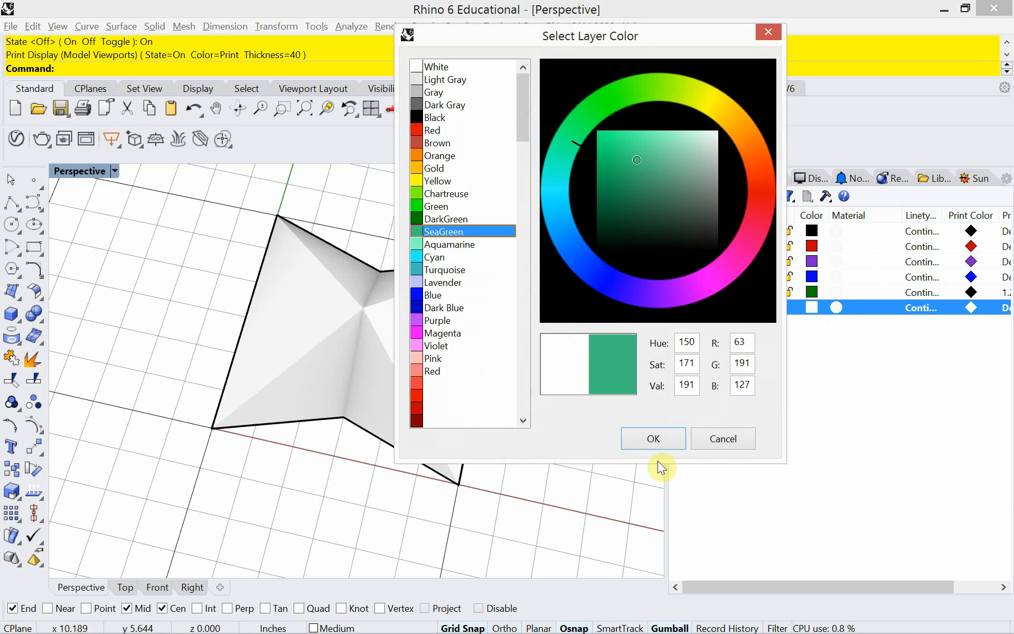
pyautogui.click(652, 437)
pyautogui.moveTo(781, 579); pyautogui.dragTo(825, 582)
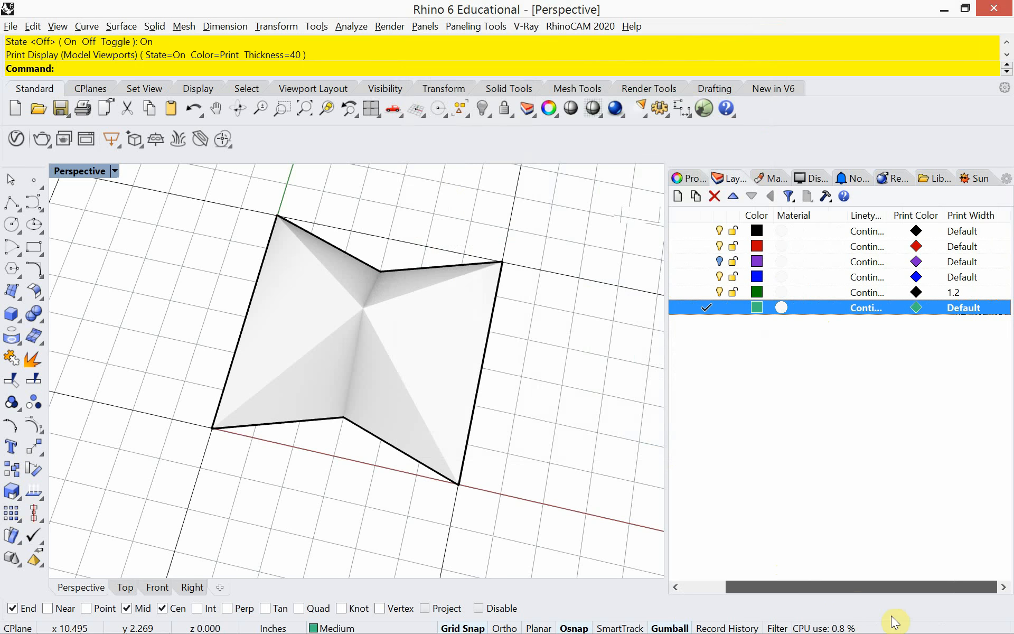
pyautogui.click(915, 309)
pyautogui.click(342, 160)
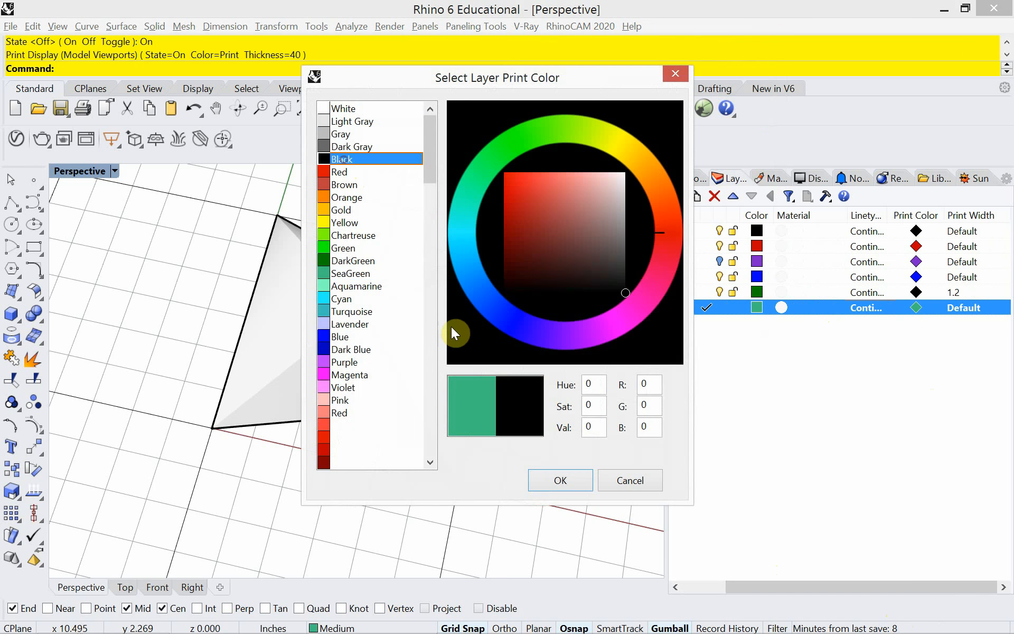
pyautogui.click(557, 478)
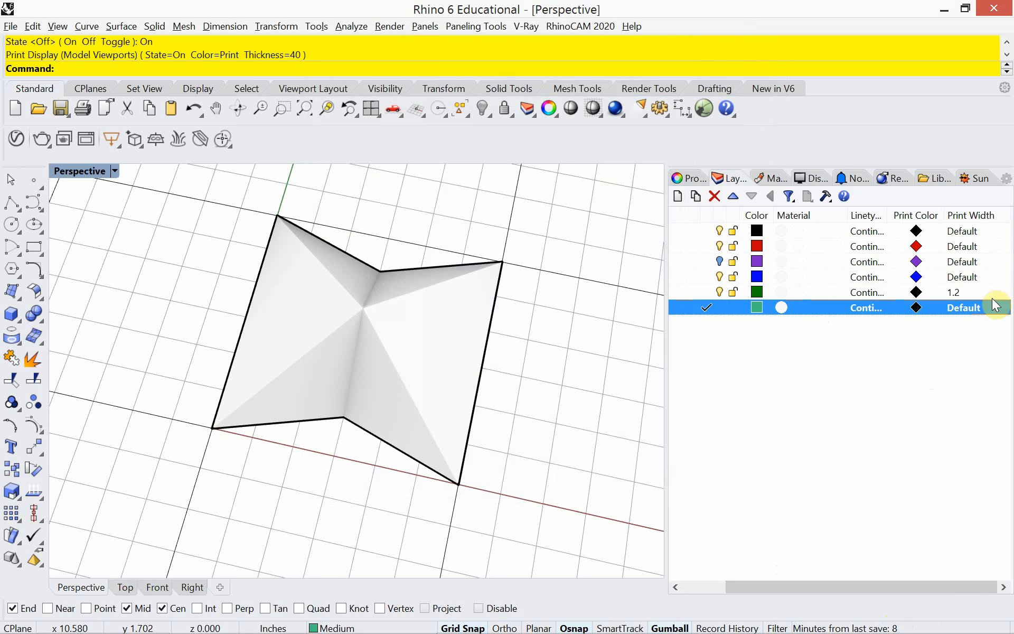
# Step: Set the Medium layer's print width to 0.6 millimeters
pyautogui.click(969, 308)
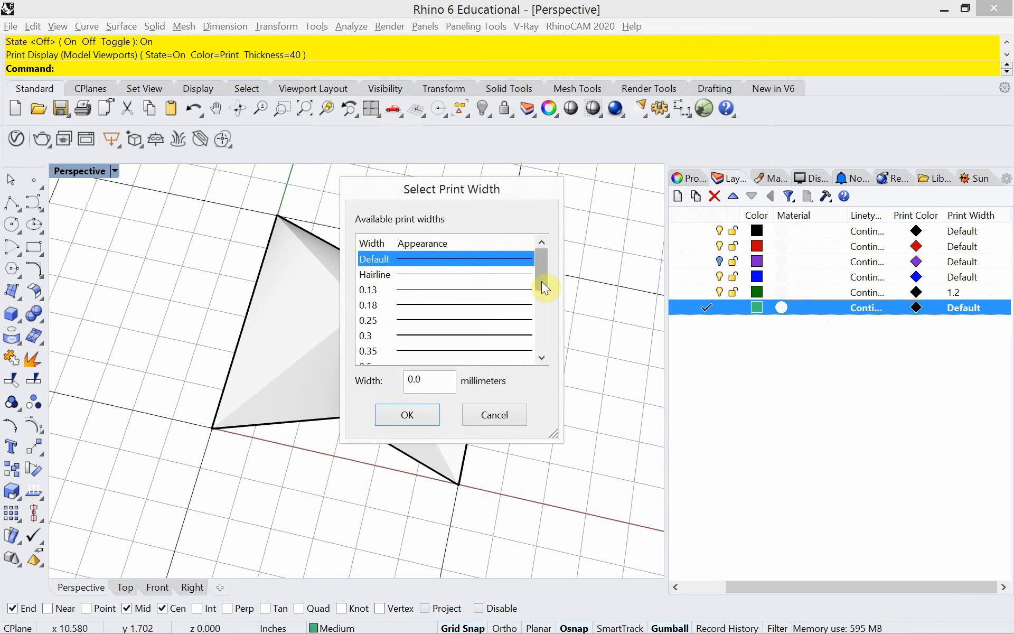
pyautogui.scroll(-2, 544, 291)
pyautogui.click(468, 320)
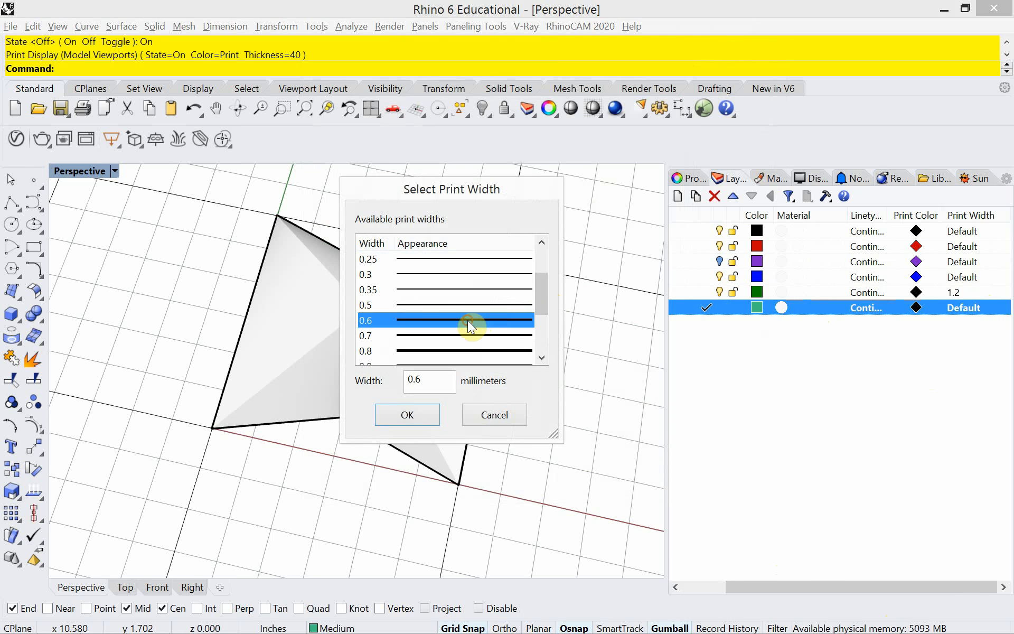
pyautogui.click(413, 415)
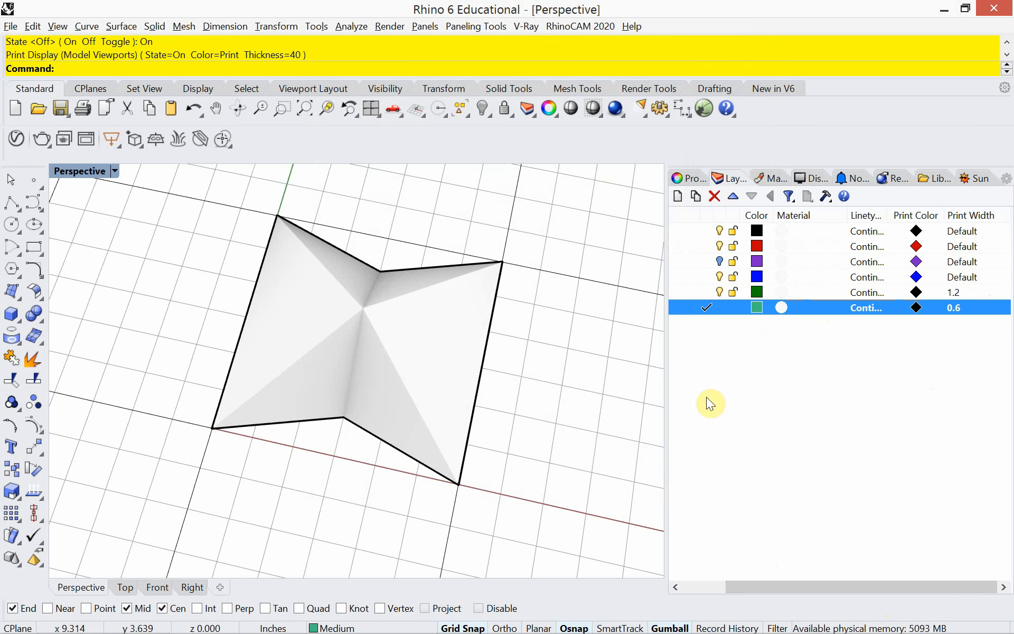
pyautogui.moveTo(772, 590); pyautogui.dragTo(685, 584)
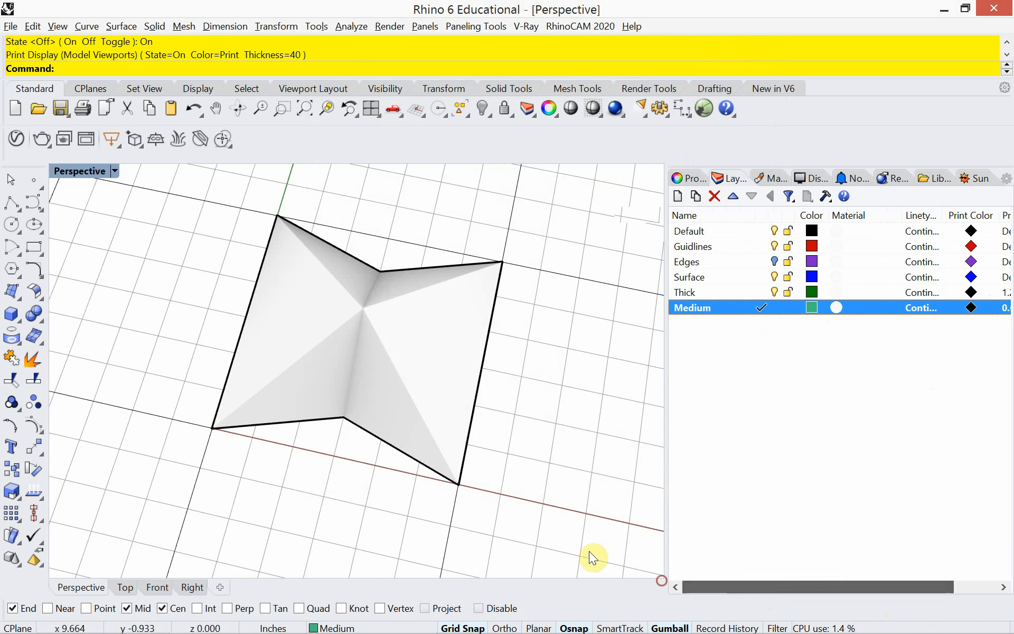
# Step: Draw lines on the Medium layer joining the motif's center point to its lower-right and upper-right corners
pyautogui.write('line')
pyautogui.press('Return')
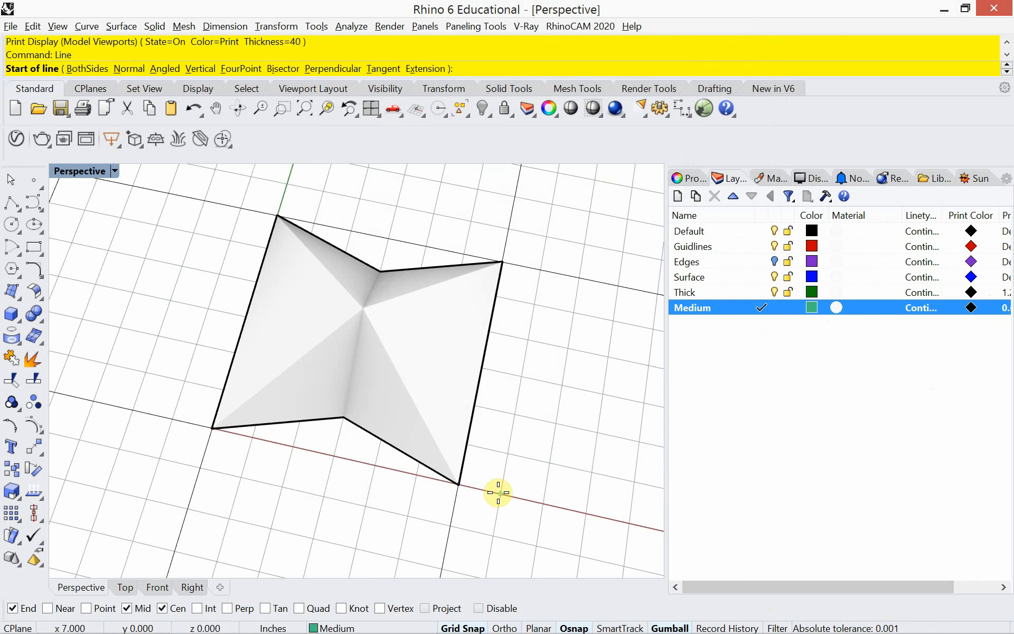
pyautogui.click(458, 482)
pyautogui.click(363, 310)
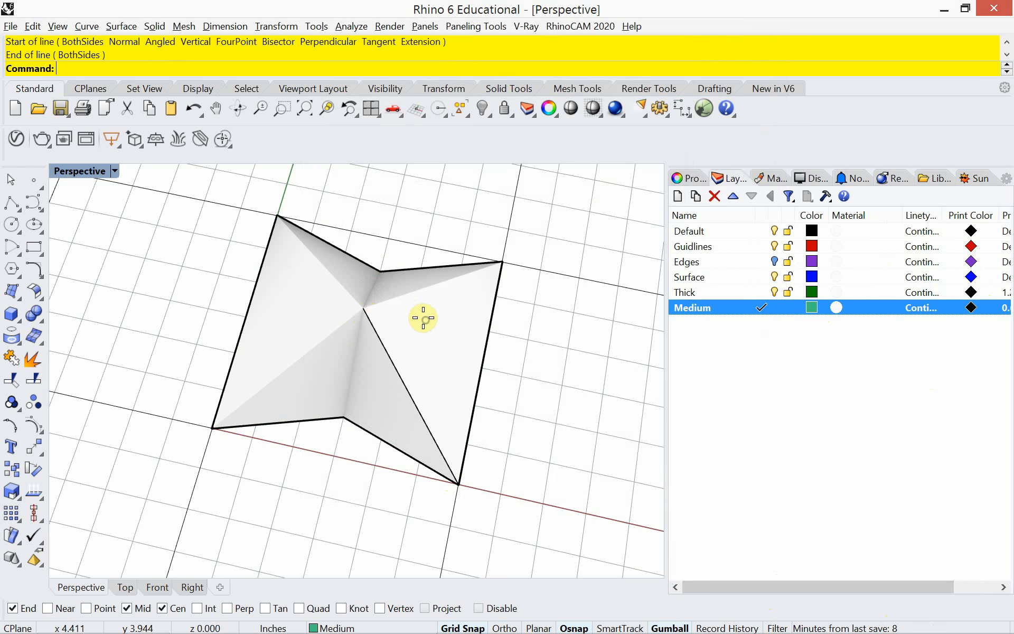
pyautogui.press('Return')
pyautogui.click(364, 305)
pyautogui.click(502, 262)
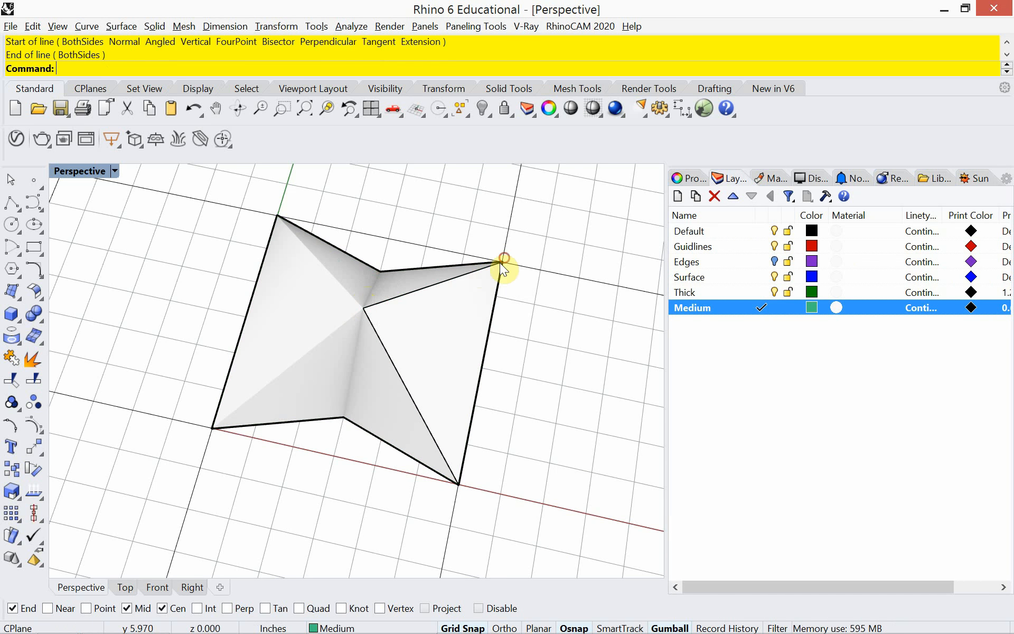
# Step: Draw two more lines from the motif's center point to its upper-left and lower-left corners
pyautogui.press('Return')
pyautogui.click(363, 308)
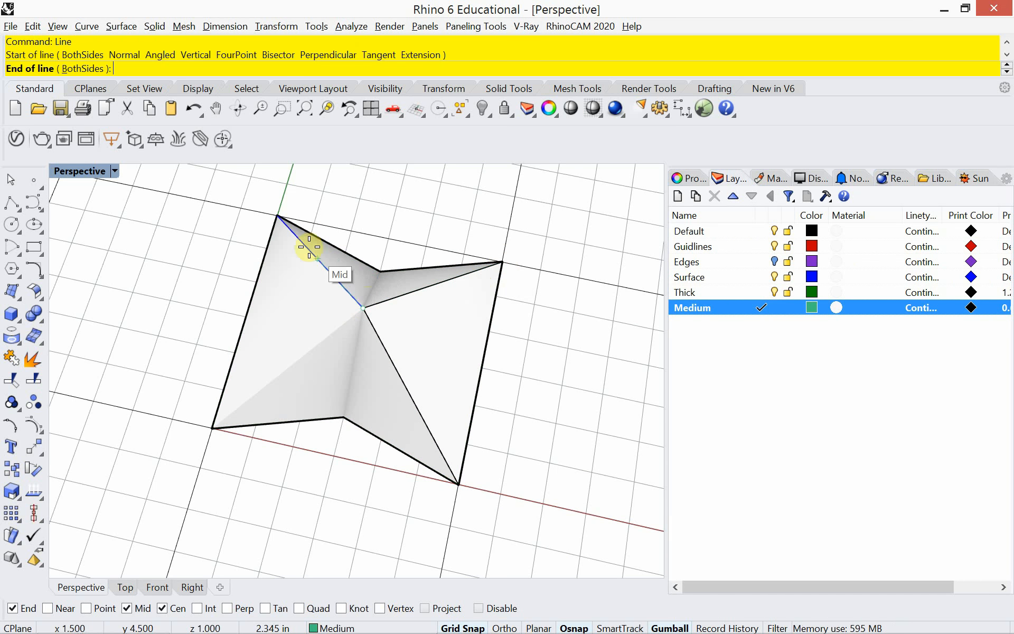
pyautogui.click(281, 221)
pyautogui.press('Return')
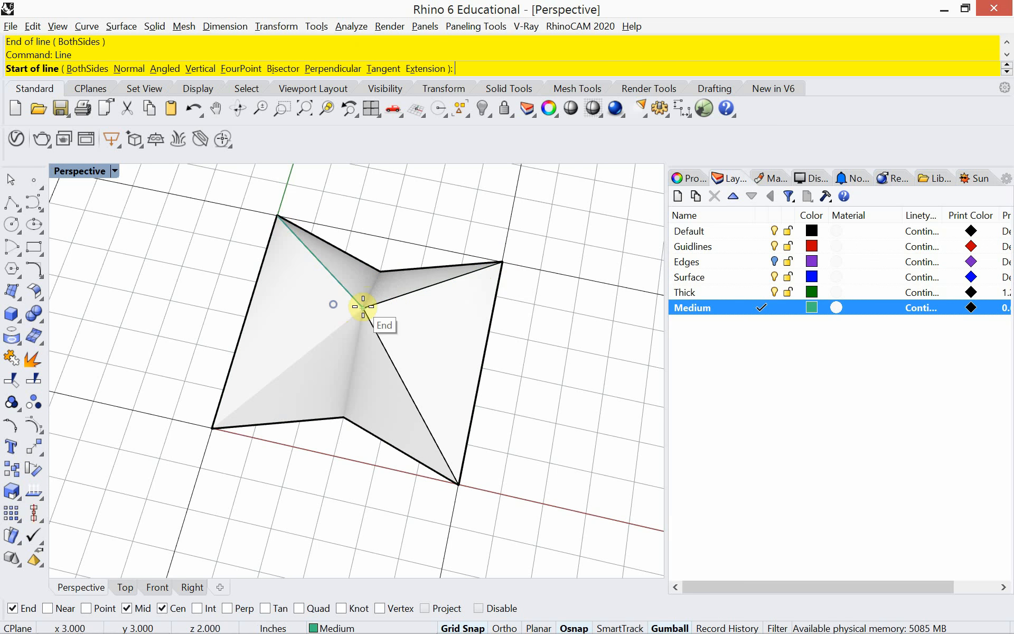
pyautogui.click(361, 309)
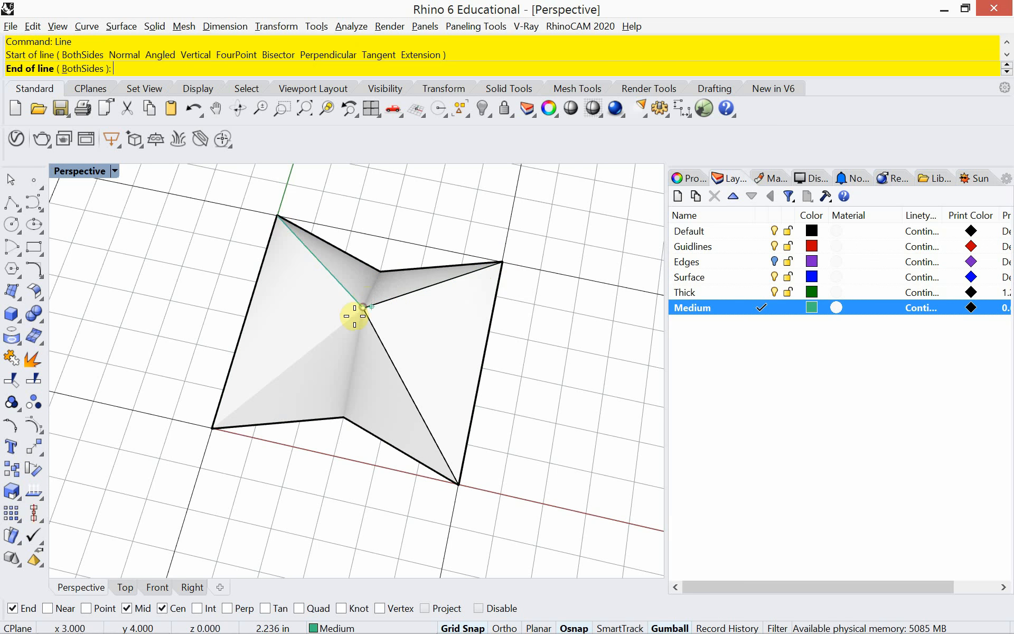
pyautogui.click(221, 420)
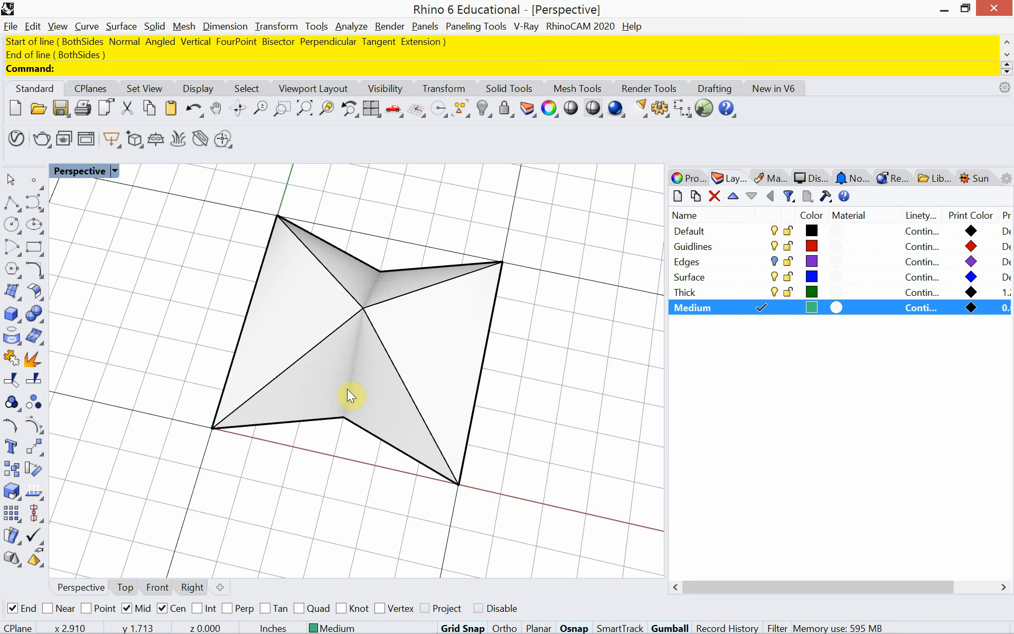
# Step: Create a new layer below Medium and name it Thin
pyautogui.rightClick(695, 307)
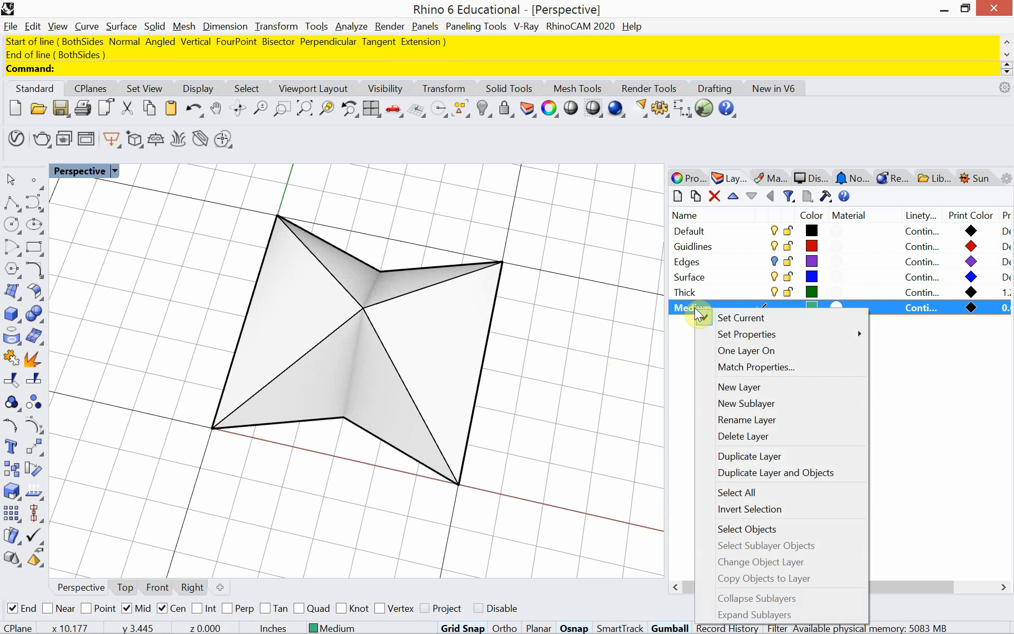
pyautogui.click(736, 387)
pyautogui.write('thin')
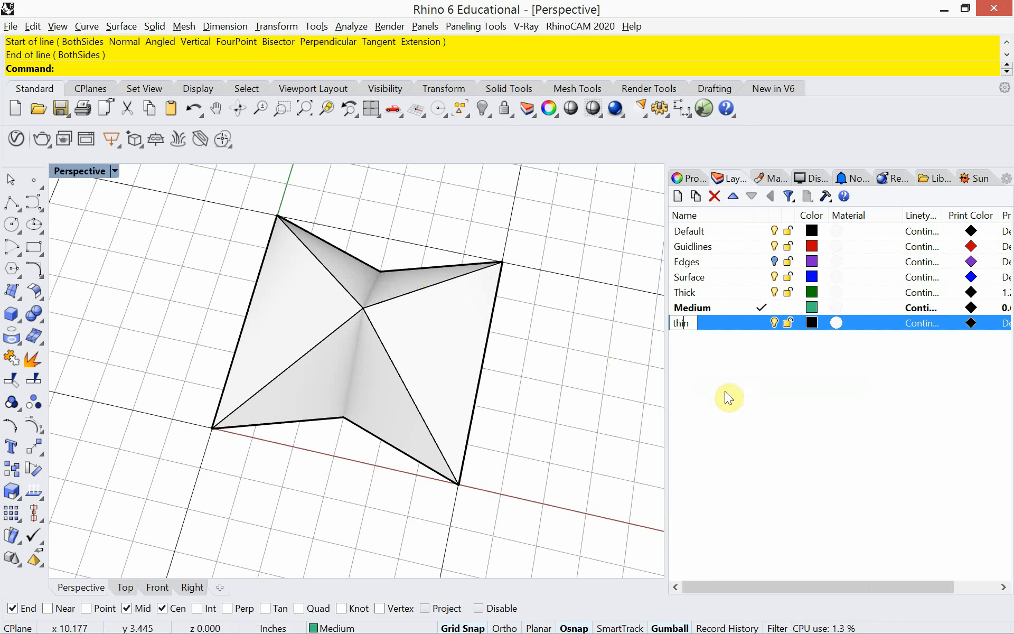
pyautogui.press('Home')
pyautogui.press('Delete')
pyautogui.write('T')
pyautogui.click(725, 391)
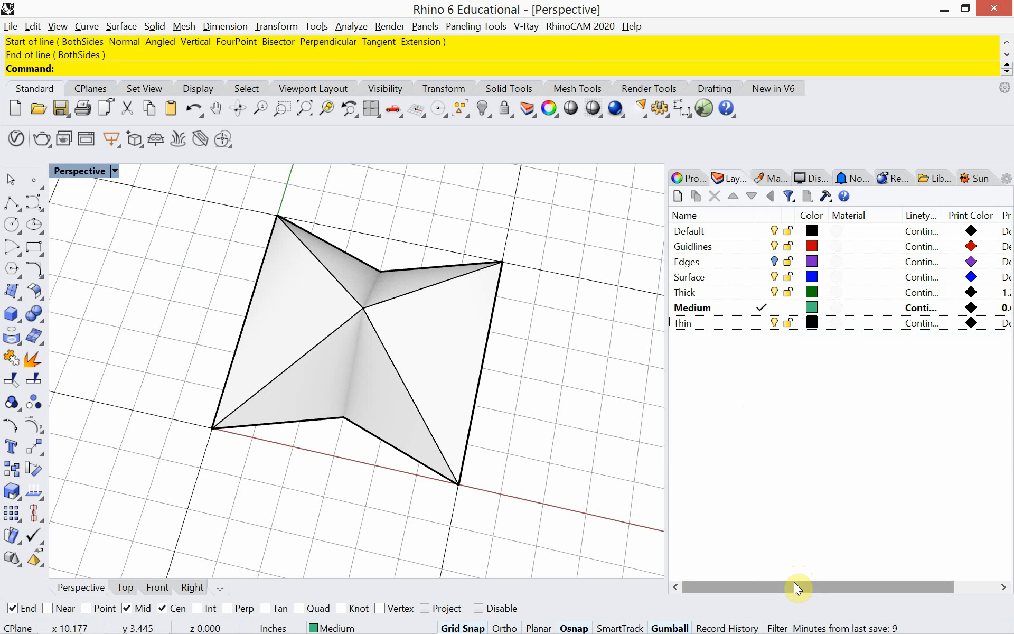
# Step: Set the Thin layer's print width to 0.13 millimeters
pyautogui.moveTo(795, 583); pyautogui.dragTo(846, 591)
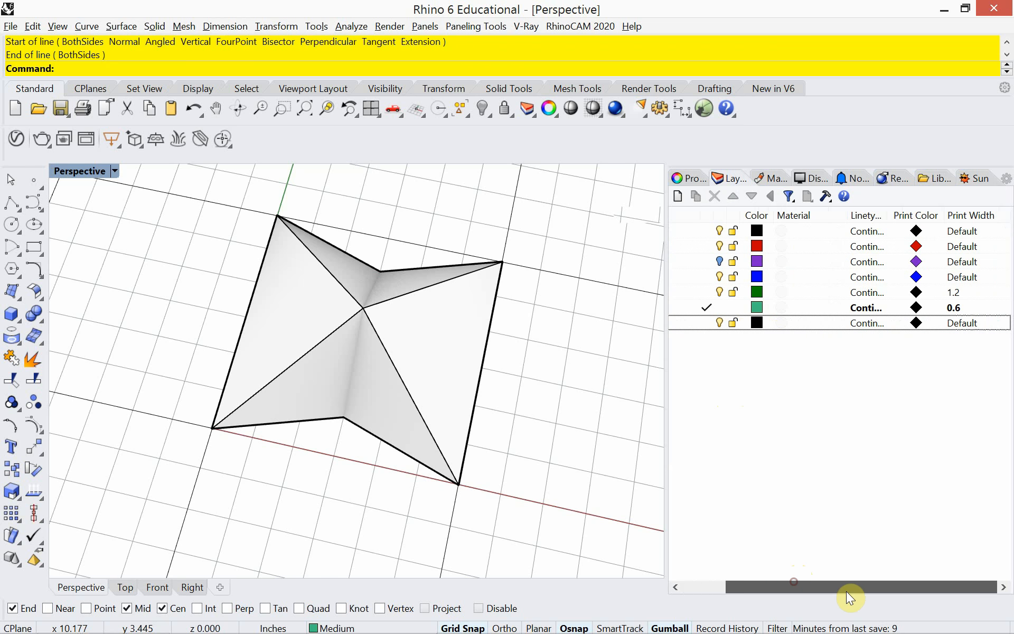
pyautogui.click(961, 323)
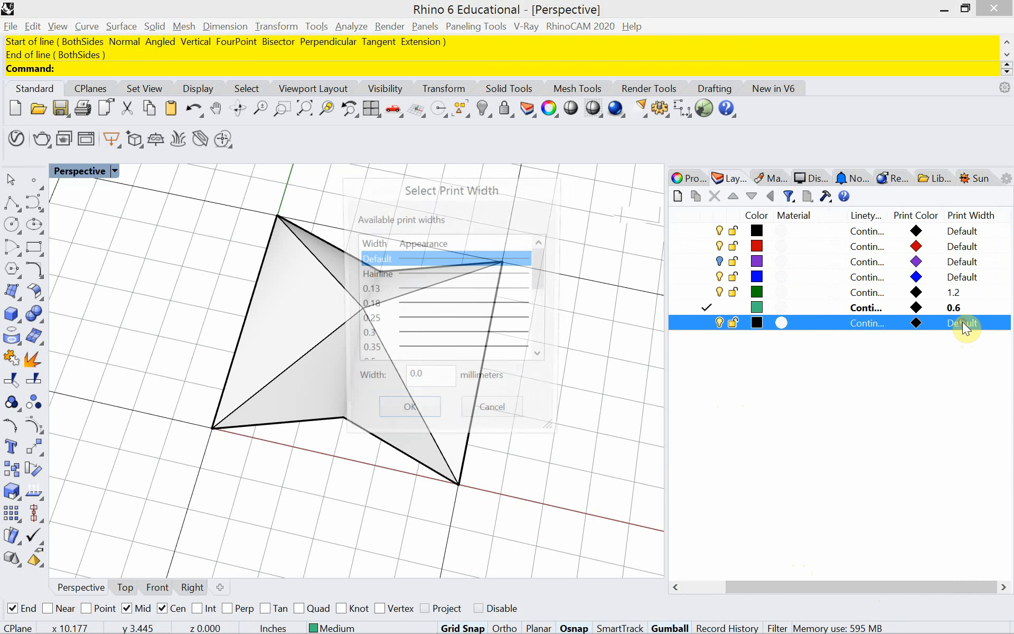
pyautogui.click(409, 289)
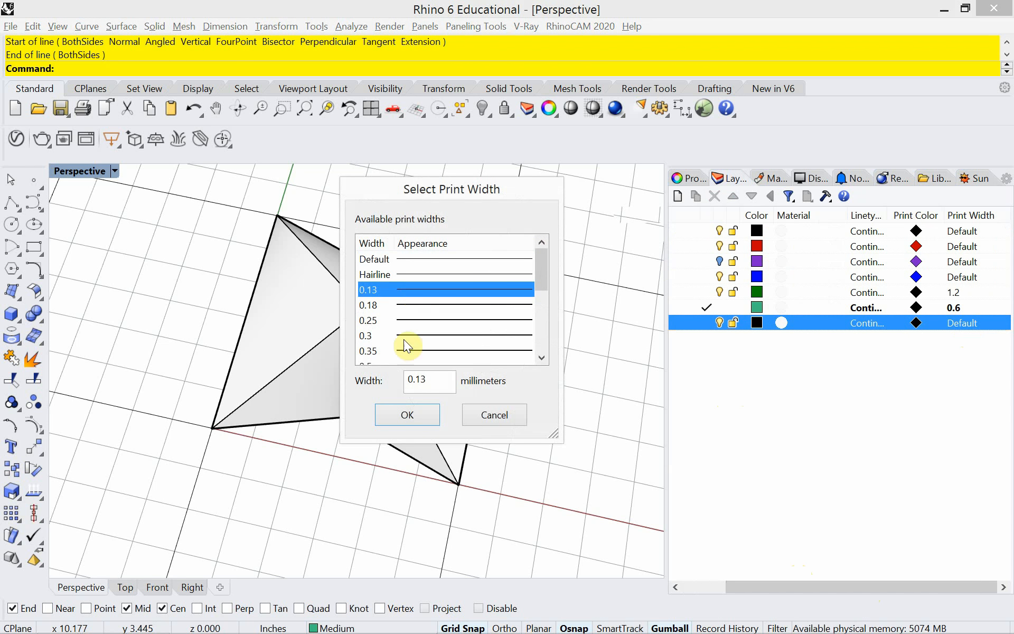
pyautogui.click(396, 415)
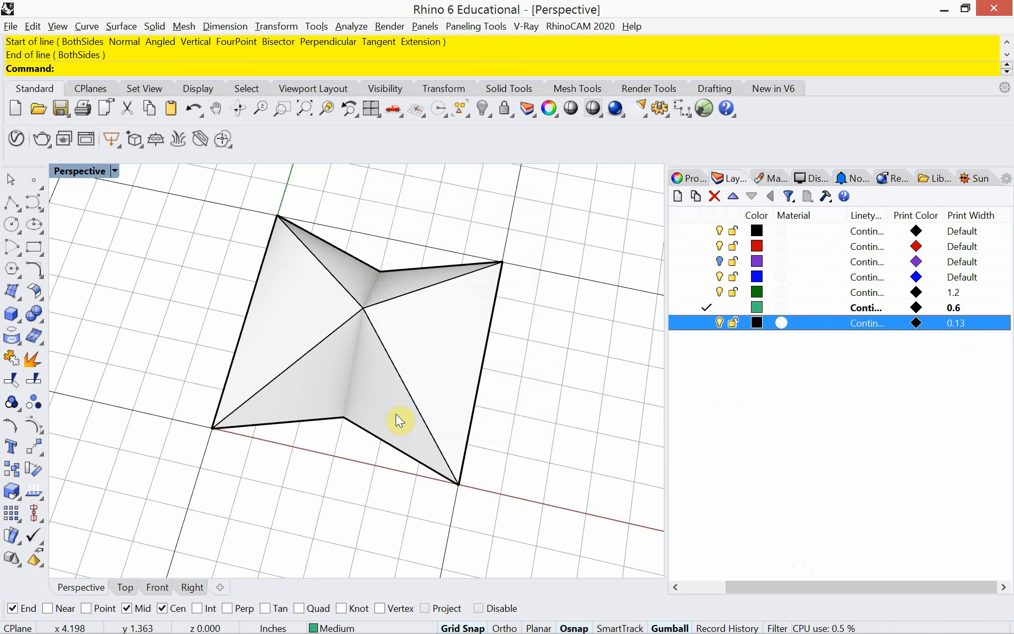
# Step: Draw a line from each of the two inner fold points to the motif's center point
pyautogui.write('Line')
pyautogui.press('Return')
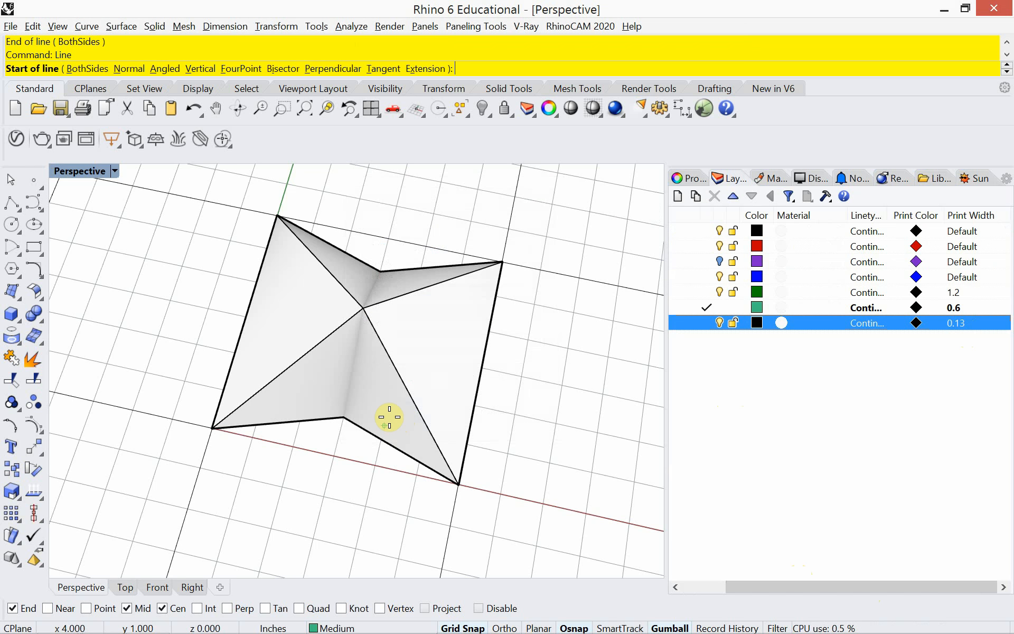
pyautogui.click(343, 417)
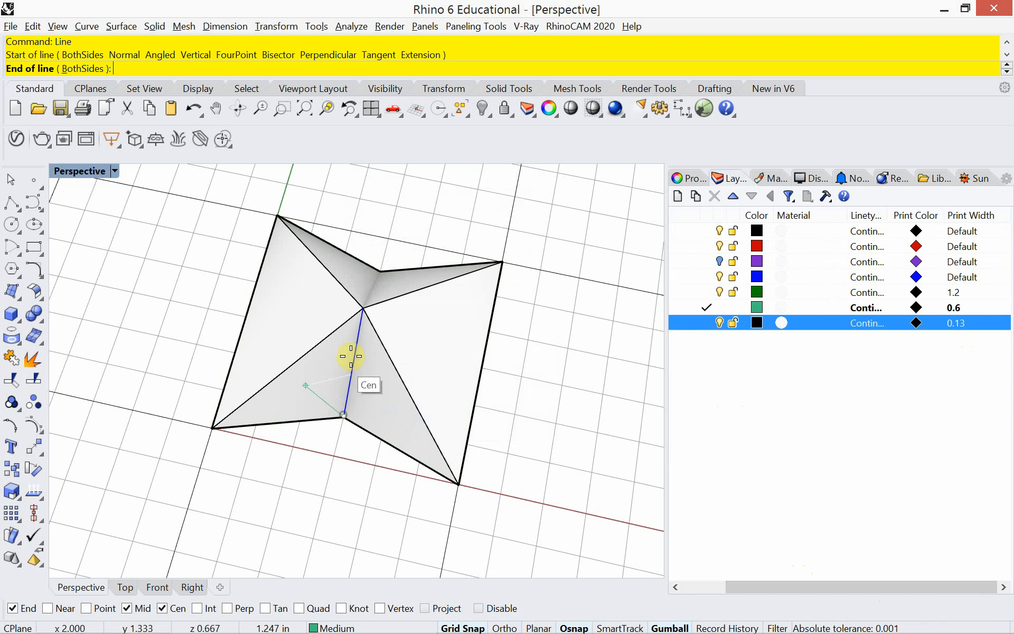
pyautogui.click(362, 309)
pyautogui.press('Return')
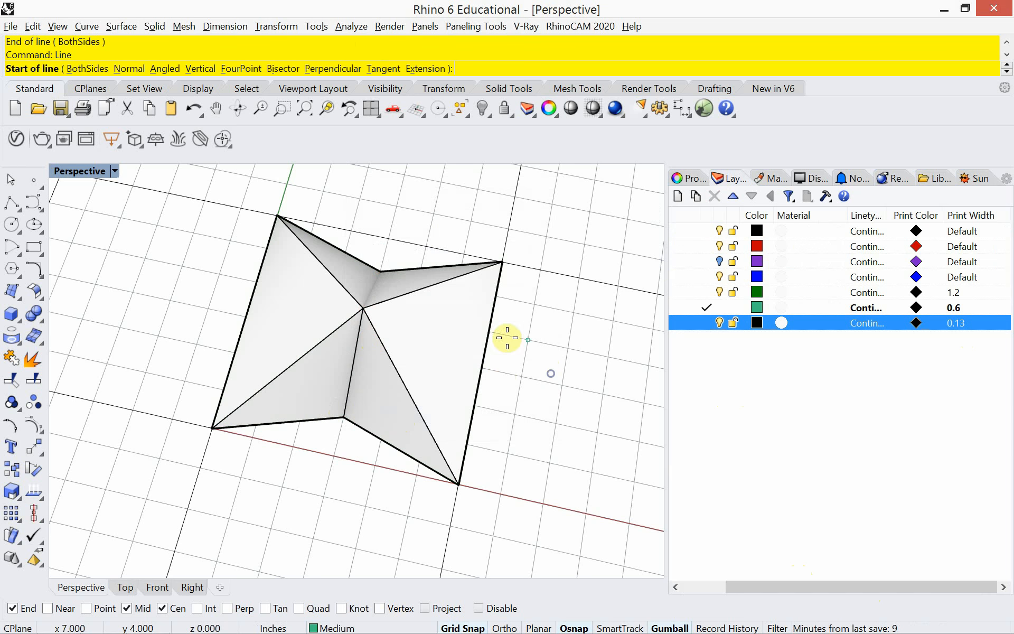
pyautogui.click(381, 272)
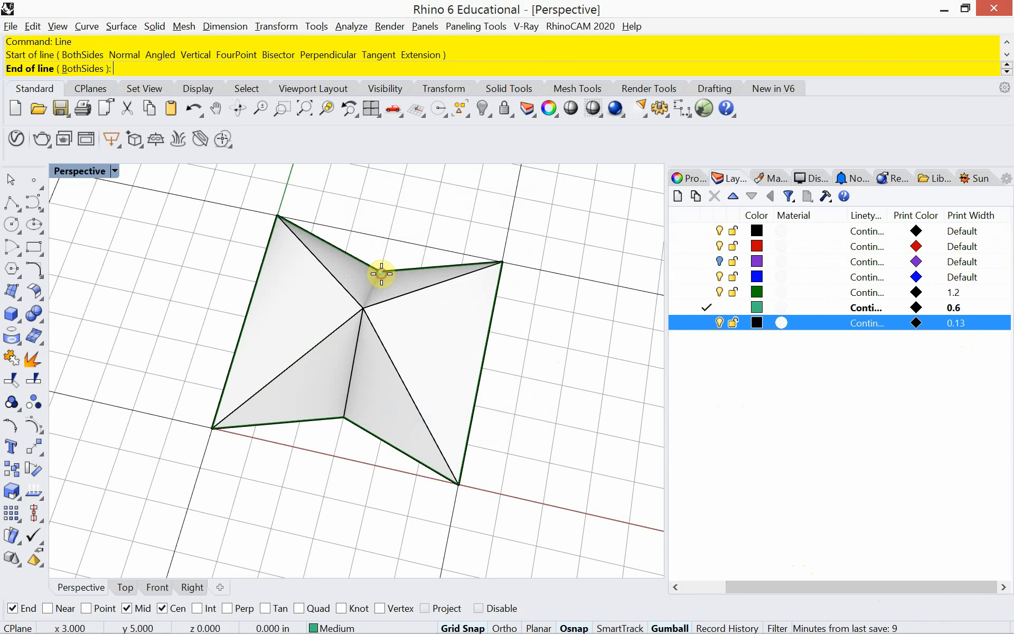
pyautogui.click(363, 308)
# Step: Move the two lines between the inner fold points and the center to the Thin layer, and clear the selection
pyautogui.moveTo(771, 584); pyautogui.dragTo(694, 585)
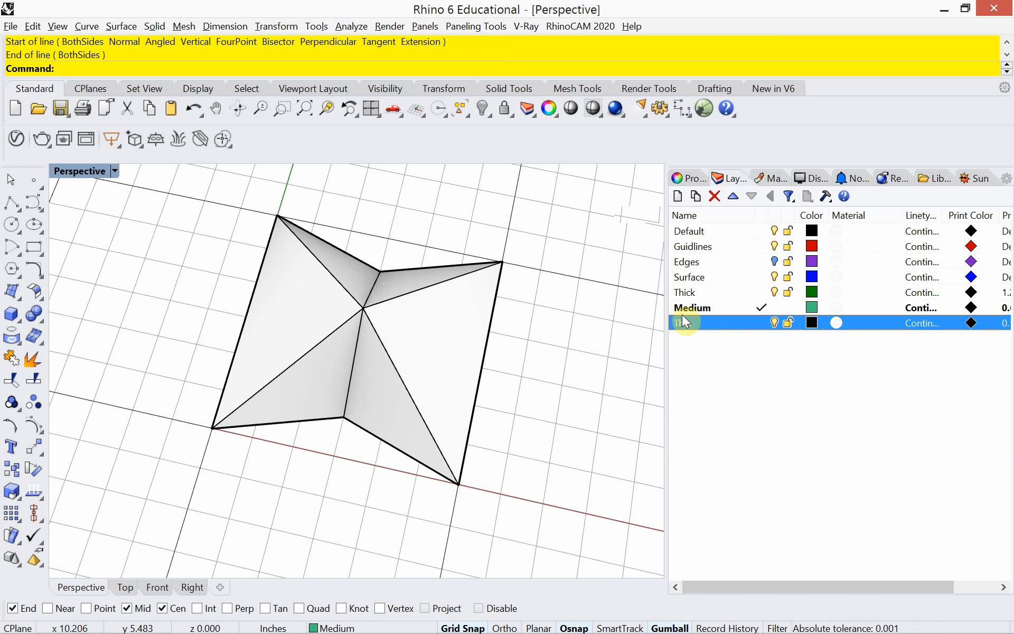
pyautogui.click(373, 281)
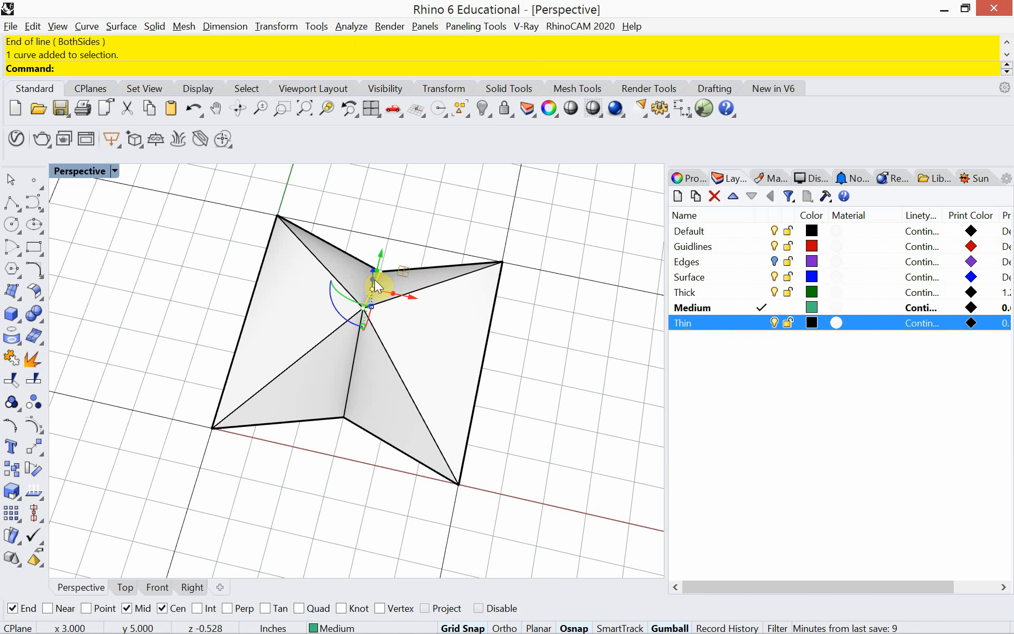
pyautogui.click(354, 357)
pyautogui.click(412, 395)
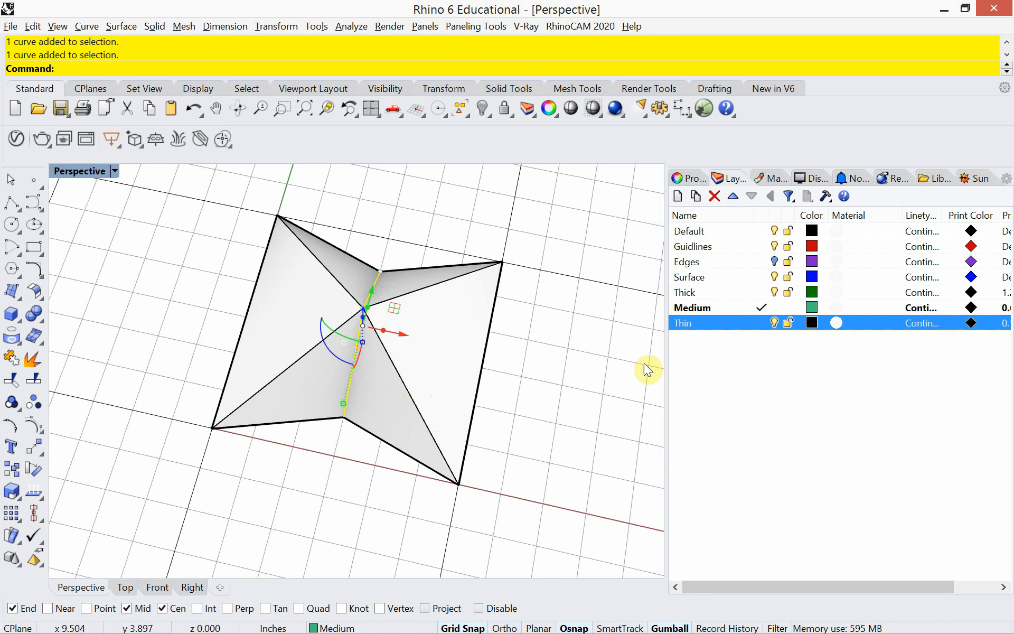
pyautogui.rightClick(711, 321)
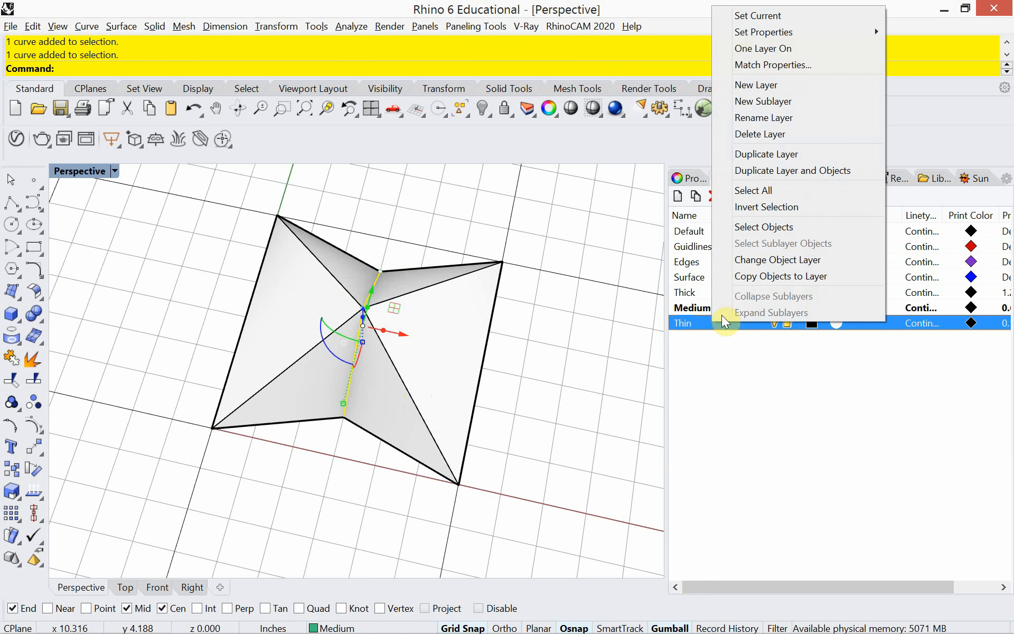
pyautogui.click(762, 264)
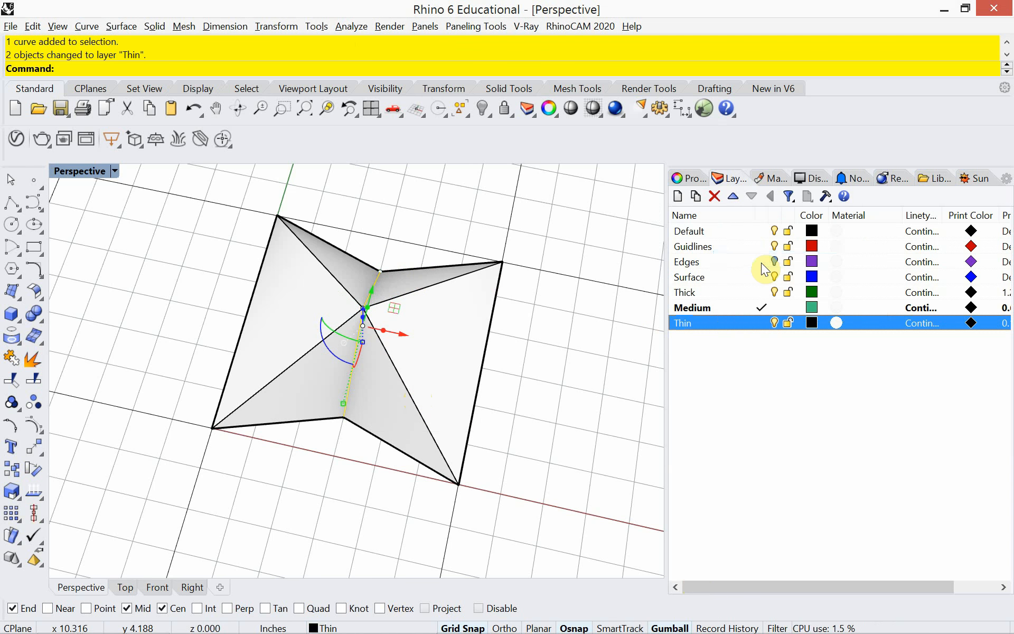
pyautogui.click(584, 321)
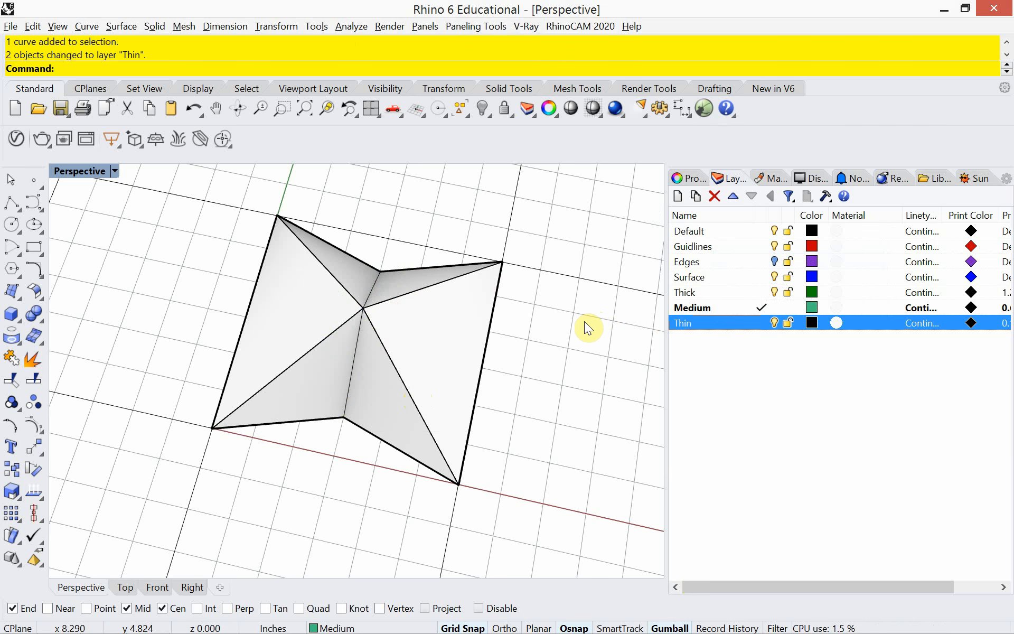
pyautogui.moveTo(525, 409)
pyautogui.mouseDown(button='right')
pyautogui.moveTo(520, 357)
pyautogui.moveTo(537, 408)
pyautogui.moveTo(429, 403)
pyautogui.moveTo(425, 459)
pyautogui.moveTo(512, 414)
pyautogui.moveTo(528, 382)
pyautogui.moveTo(527, 398)
pyautogui.mouseUp(button='right')
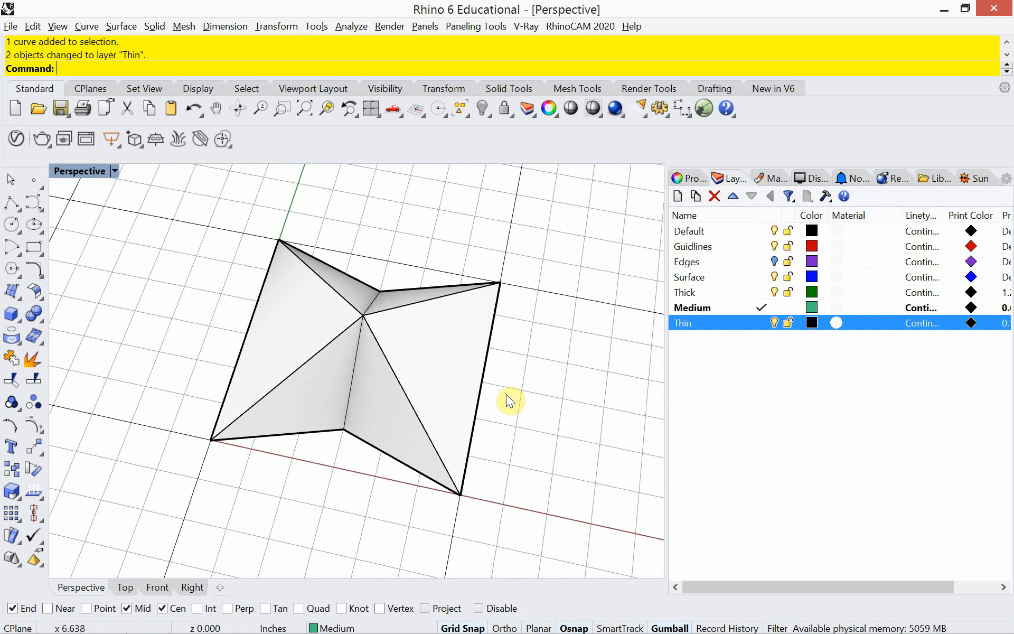
pyautogui.scroll(-10, 332, 388)
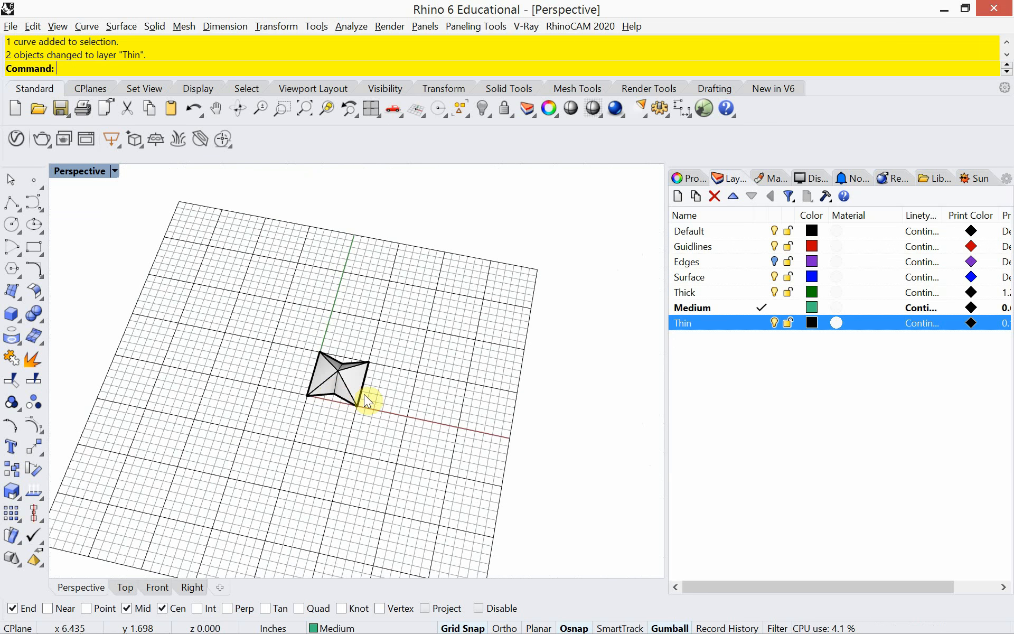
# Step: Turn off the visibility of the Guidlines layer
pyautogui.keyDown('shift'); pyautogui.moveTo(364, 394); pyautogui.dragTo(327, 408, button='right'); pyautogui.keyUp('shift')
pyautogui.scroll(2, 433, 407)
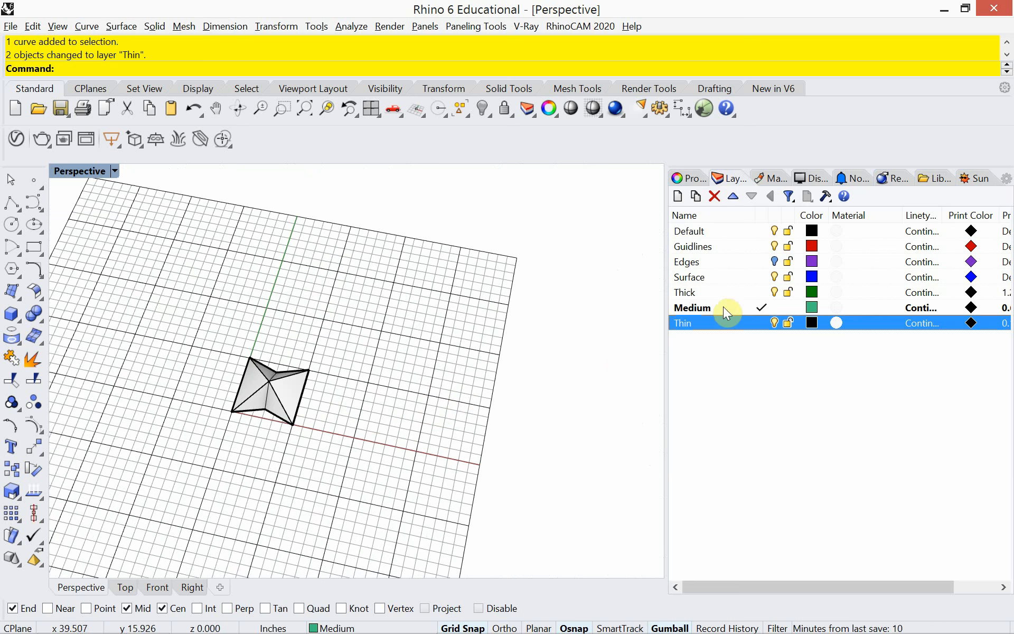
pyautogui.click(771, 248)
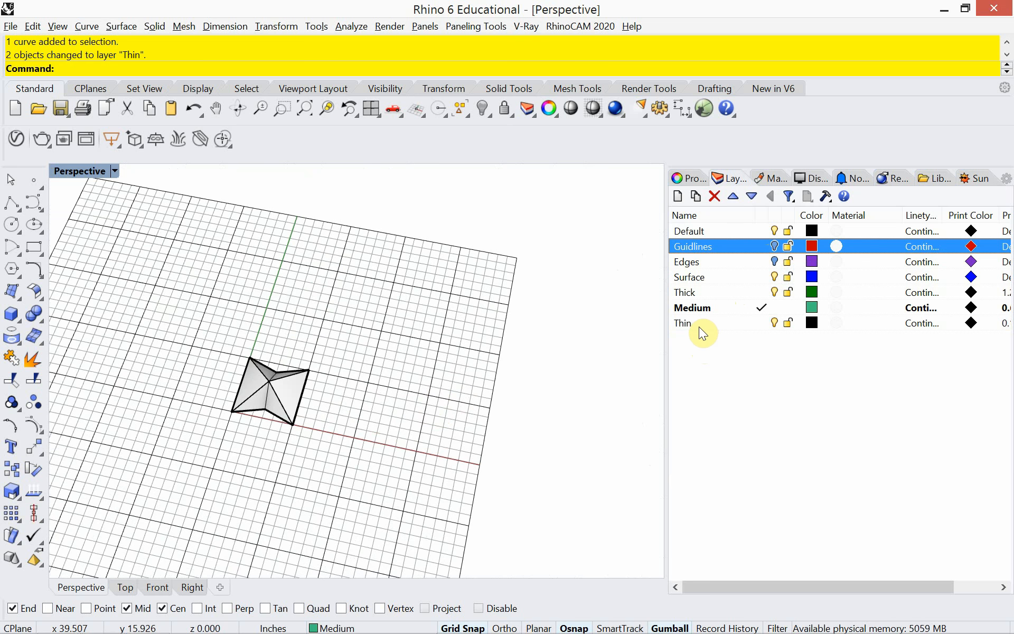
pyautogui.click(710, 277)
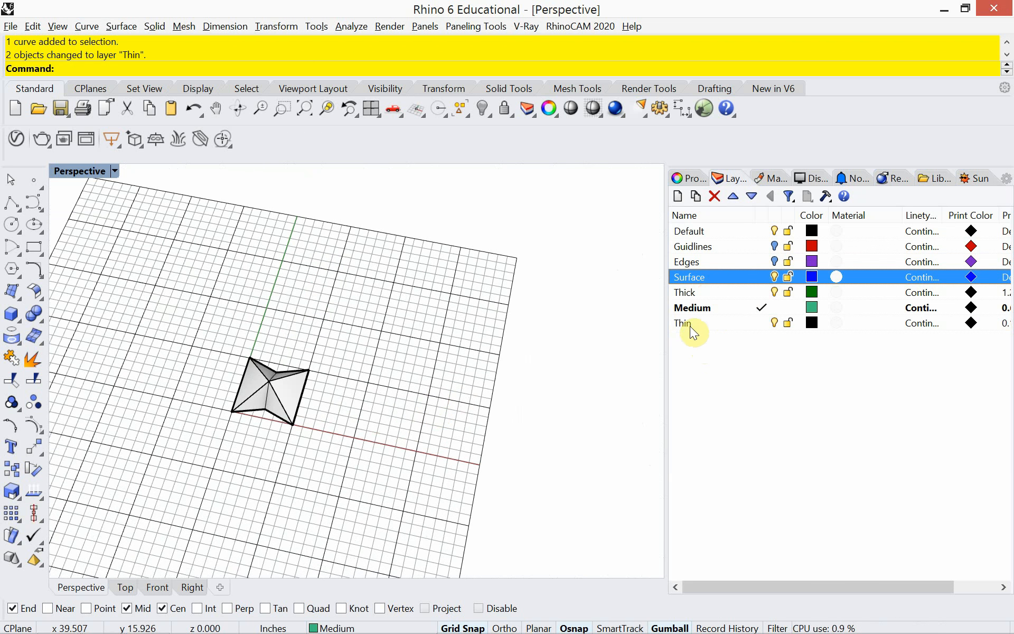
# Step: Copy the complete motif three times along the red axis, corner to corner at 6-inch spacing, to form a row of four
pyautogui.moveTo(330, 420); pyautogui.dragTo(314, 435, button='right')
pyautogui.moveTo(179, 461); pyautogui.dragTo(358, 326)
pyautogui.write('copy')
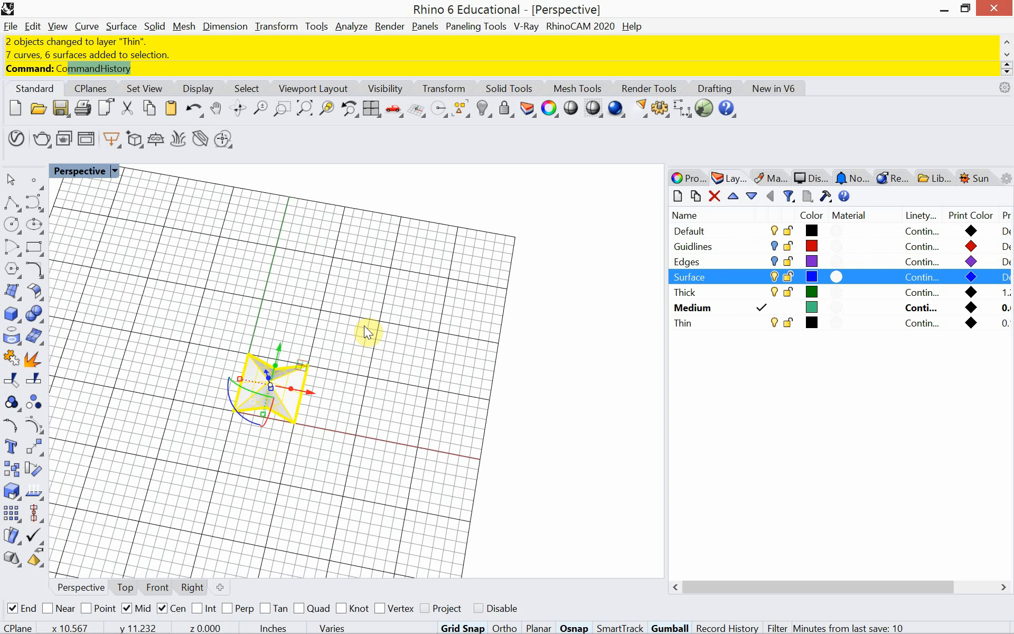
pyautogui.press('Return')
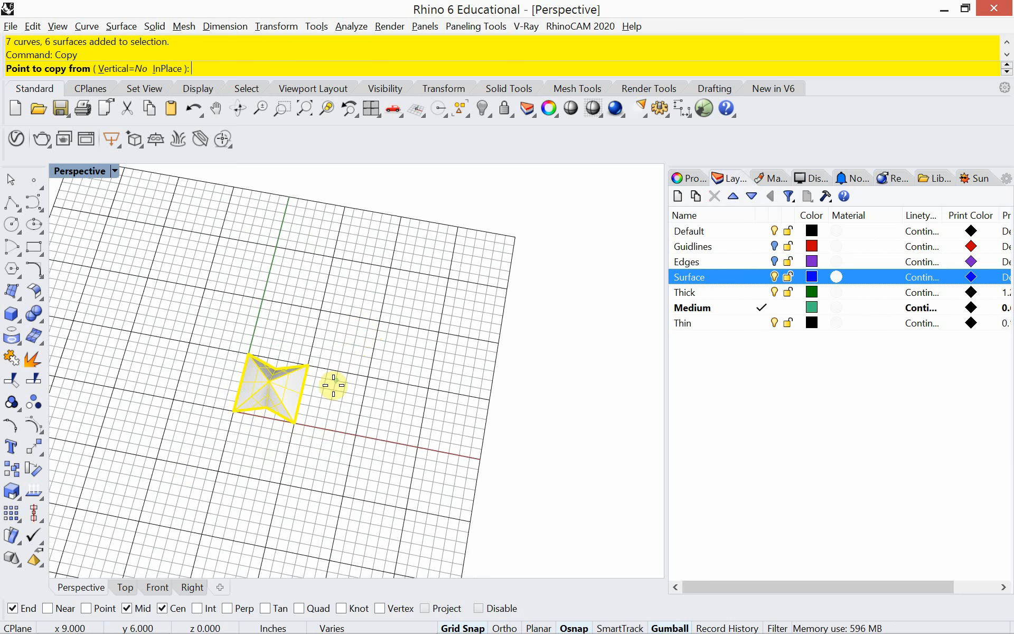
pyautogui.click(294, 422)
pyautogui.click(354, 435)
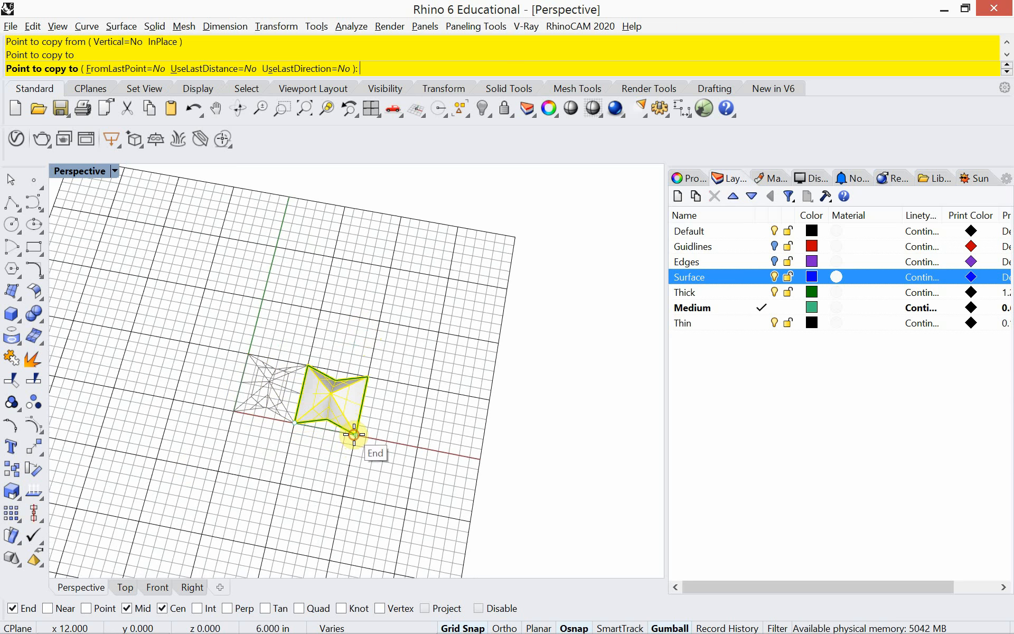
pyautogui.click(480, 459)
pyautogui.click(457, 472)
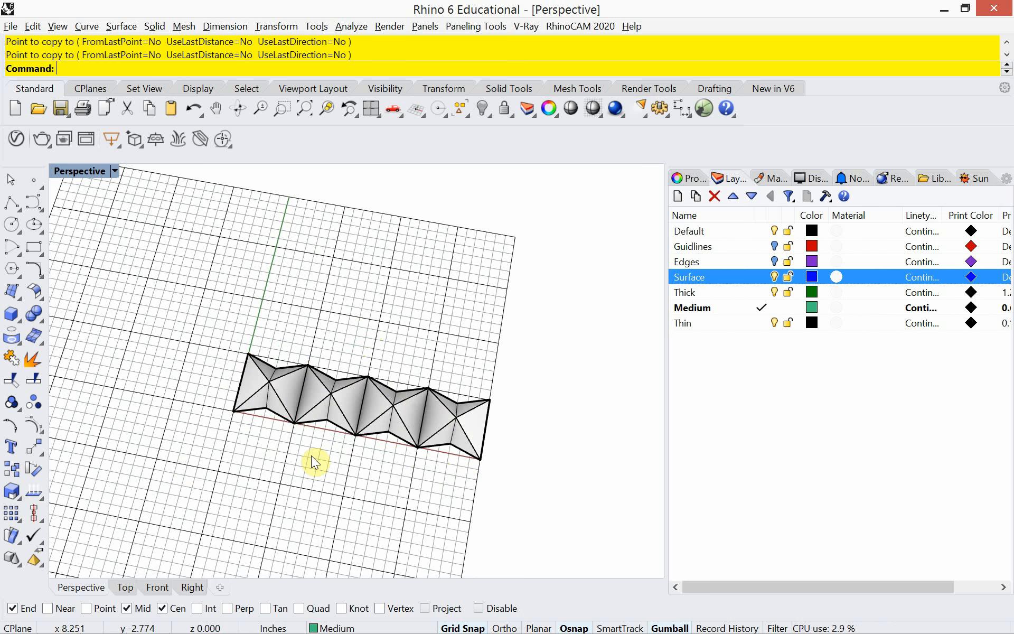
# Step: Copy the row of four motifs three times along the green axis, corner to corner at 6-inch spacing, to form a four-by-four pattern
pyautogui.moveTo(188, 478); pyautogui.dragTo(551, 321)
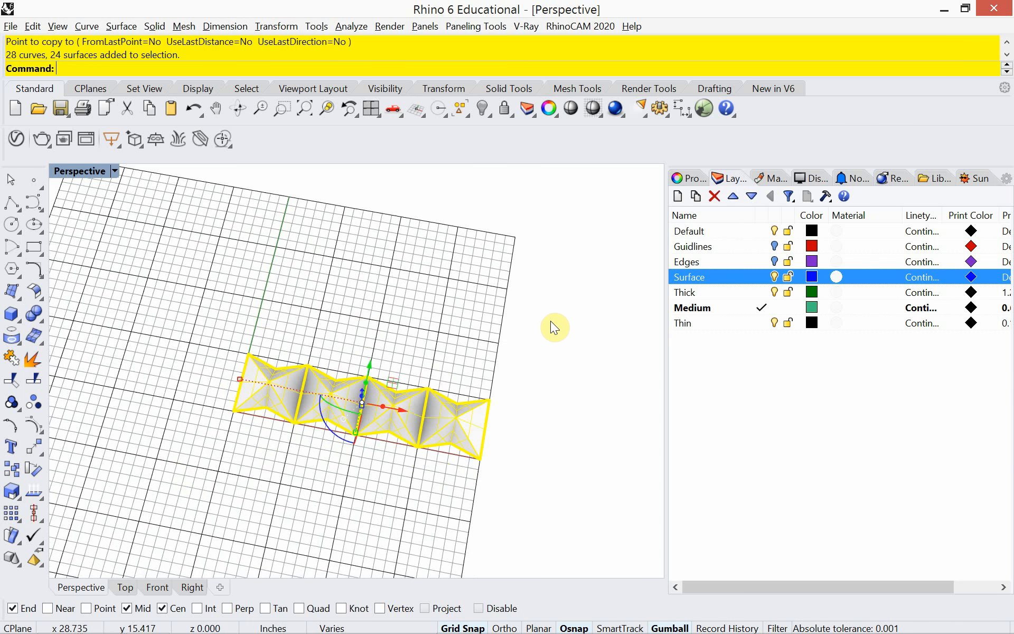
pyautogui.write('copy')
pyautogui.press('Return')
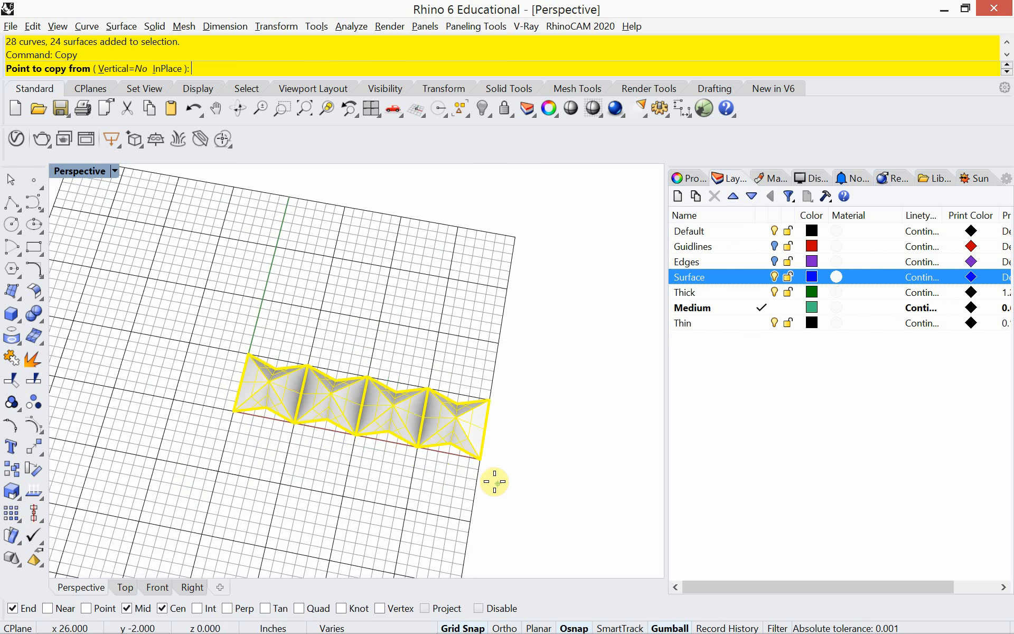
pyautogui.click(480, 458)
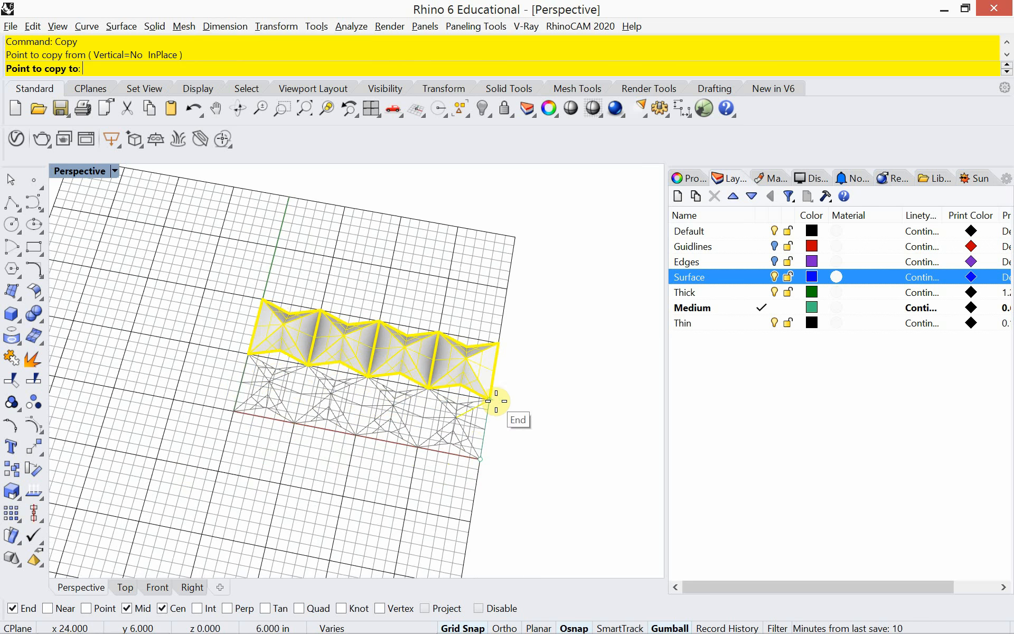
pyautogui.click(491, 400)
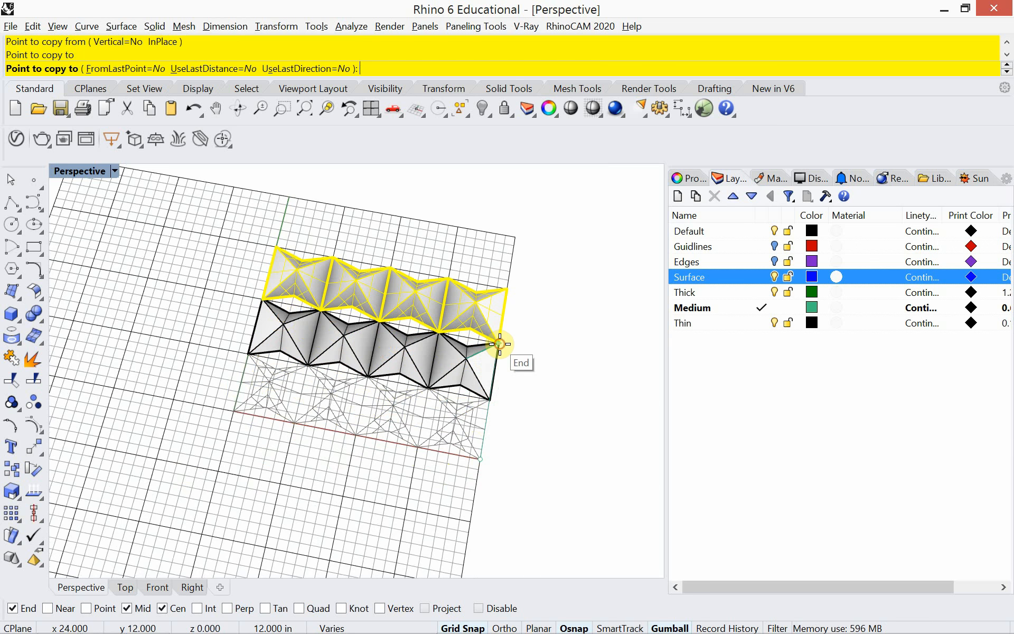
pyautogui.click(498, 343)
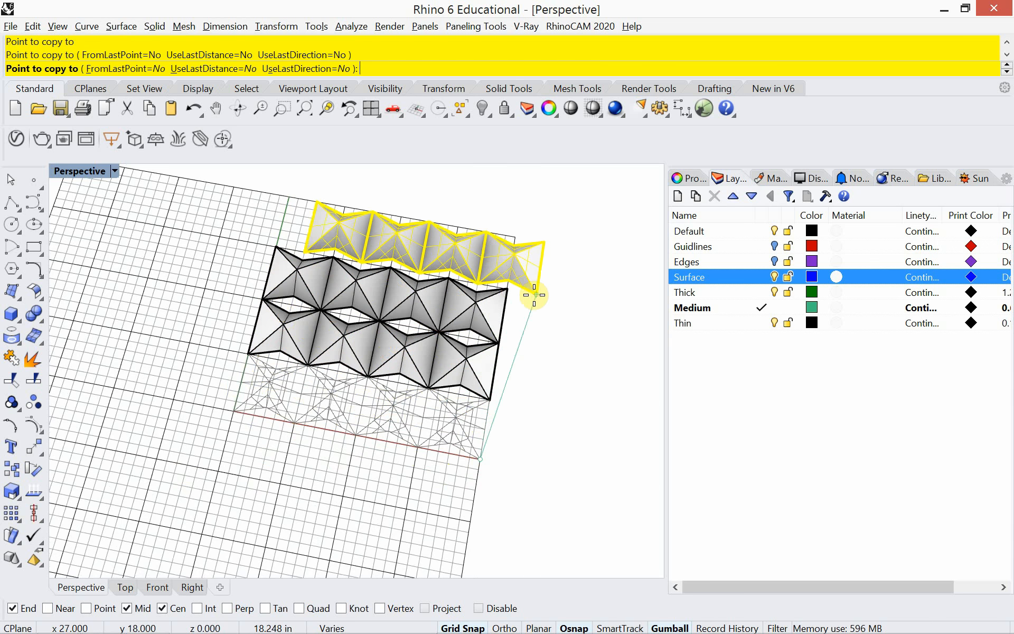
pyautogui.click(509, 286)
pyautogui.click(534, 352)
pyautogui.press('Return')
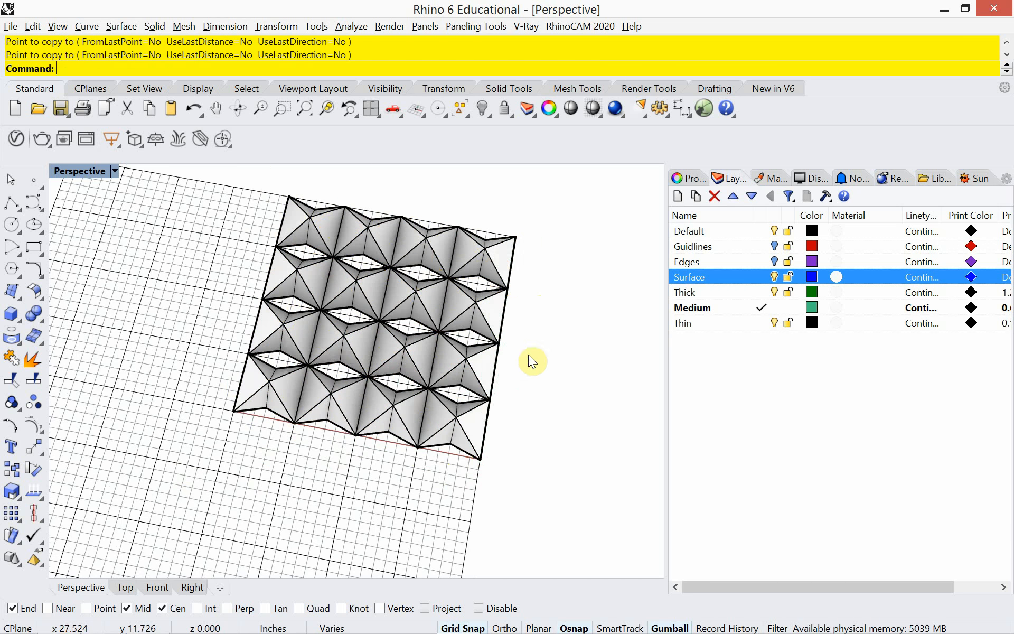
pyautogui.moveTo(283, 487); pyautogui.dragTo(303, 453, button='right')
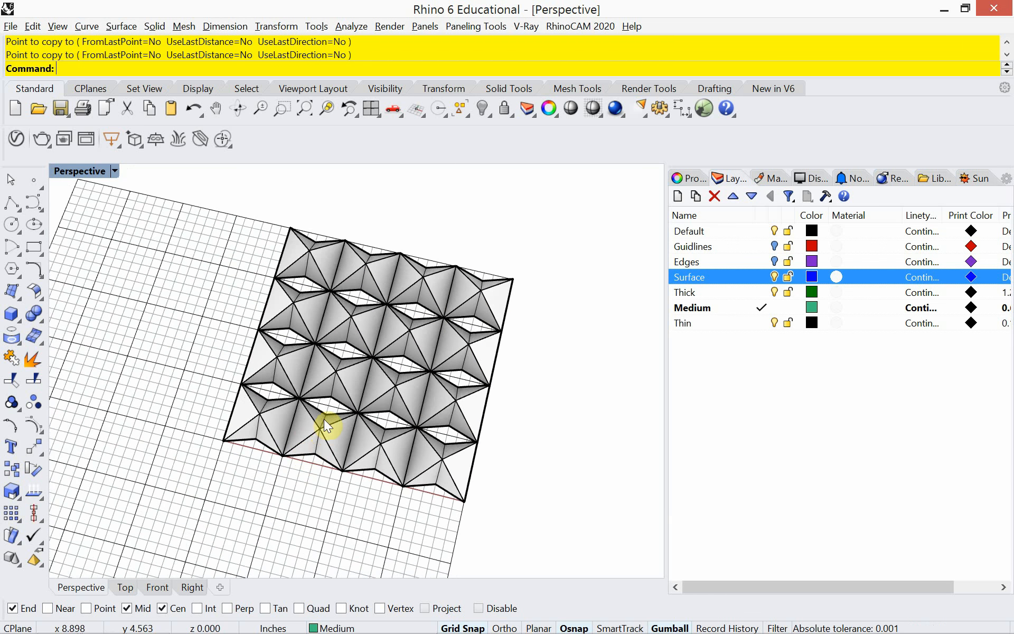
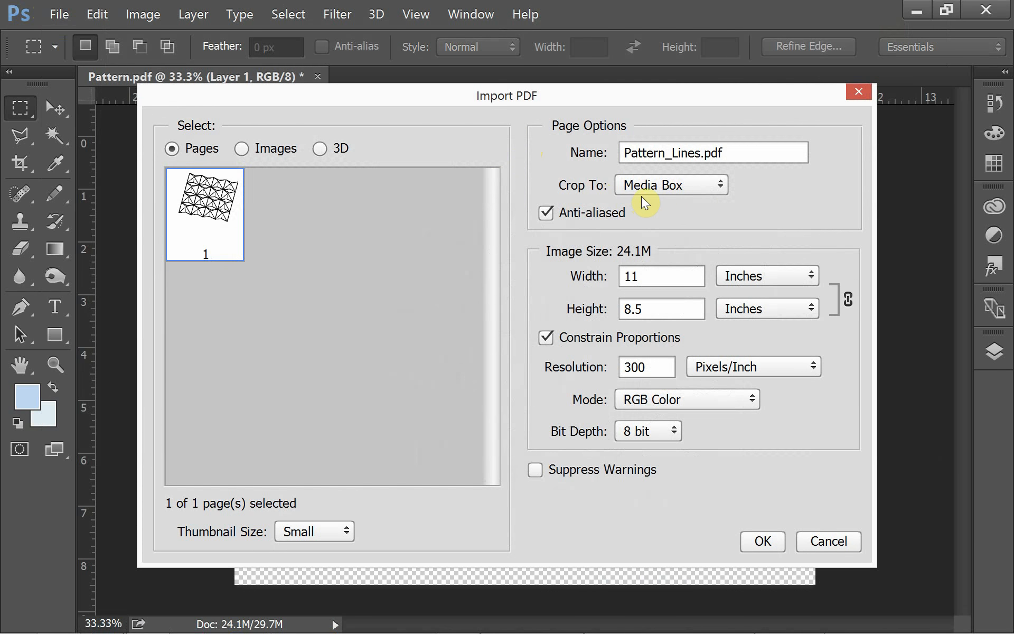
# Step: Import the Pattern_Lines.pdf page into Photoshop at 11 × 8.5 inches, 300 pixels/inch in RGB Color, and compare it with Pattern.pdf
pyautogui.click(764, 540)
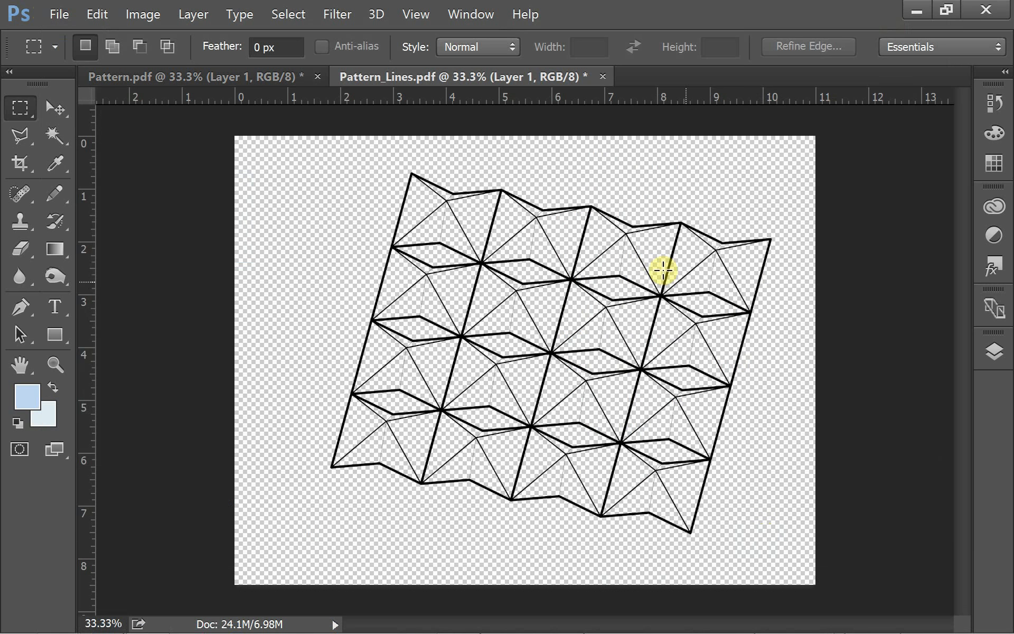
pyautogui.click(246, 76)
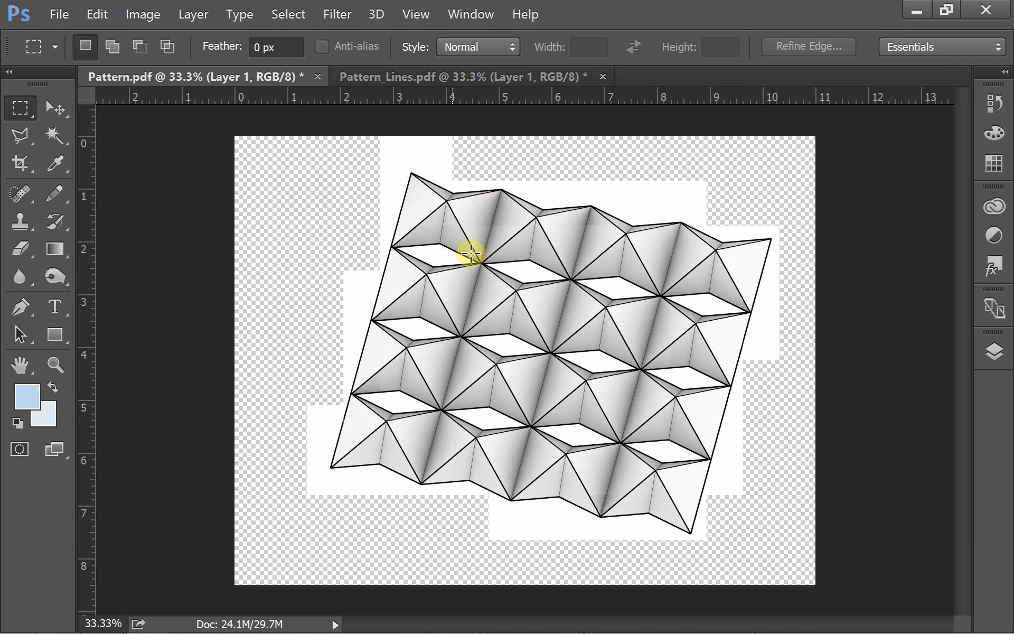
pyautogui.click(395, 80)
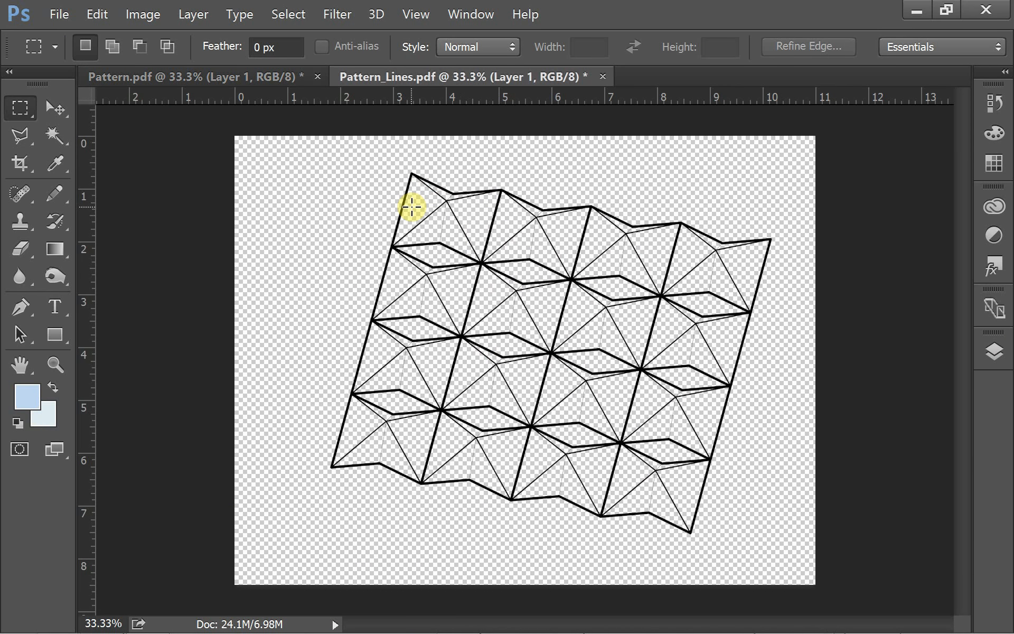
# Step: Copy the entire Pattern_Lines.pdf line drawing and paste it in place over the shaded pattern in Pattern.pdf
pyautogui.hotkey('ctrl', 'a')
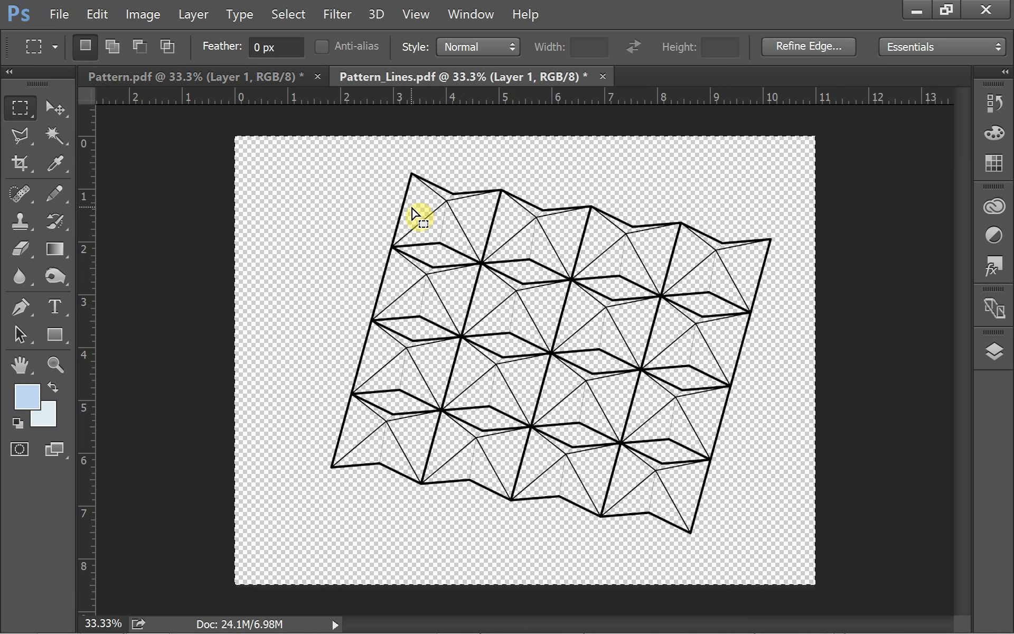
pyautogui.hotkey('ctrl', 'c')
pyautogui.click(258, 81)
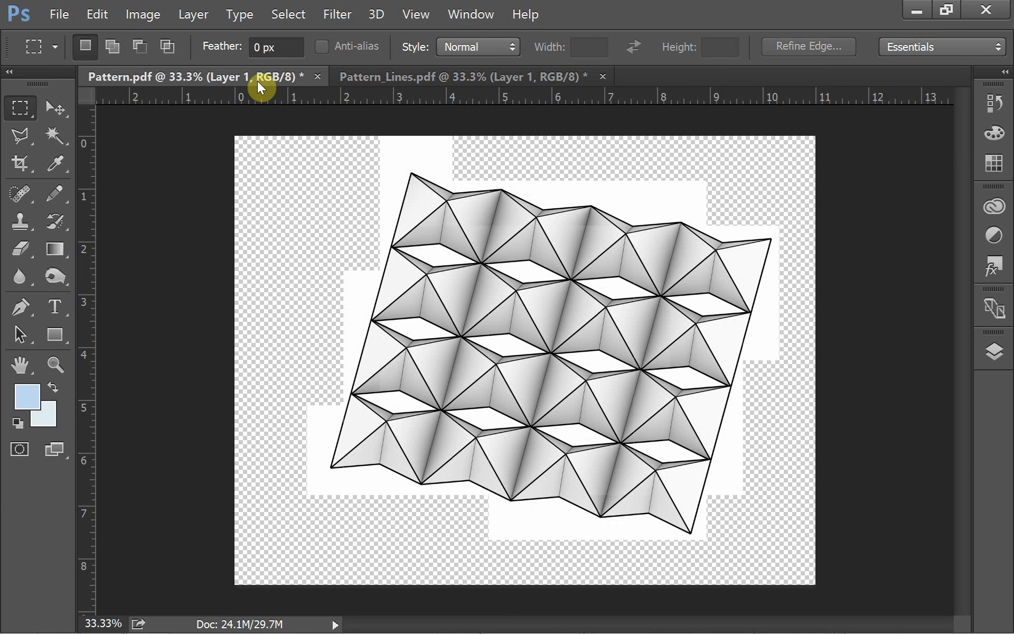
pyautogui.click(98, 16)
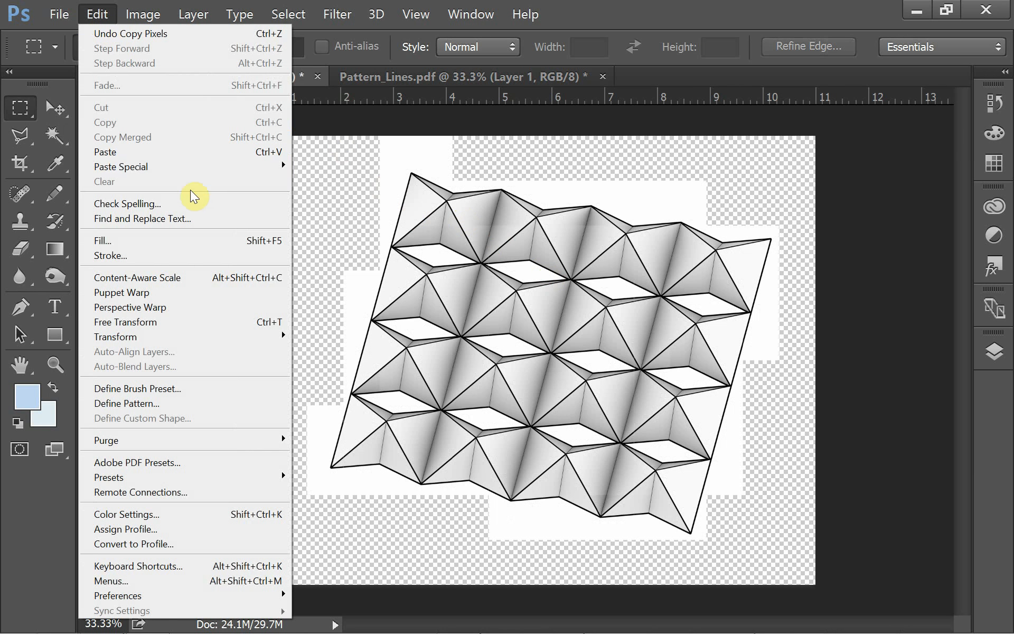
pyautogui.moveTo(202, 167)
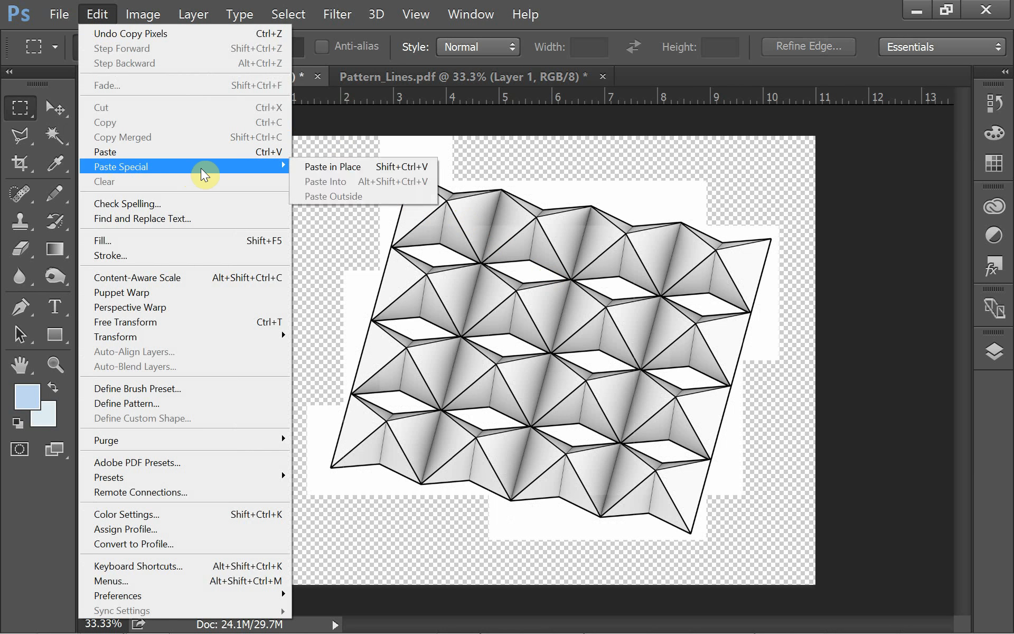
pyautogui.click(319, 167)
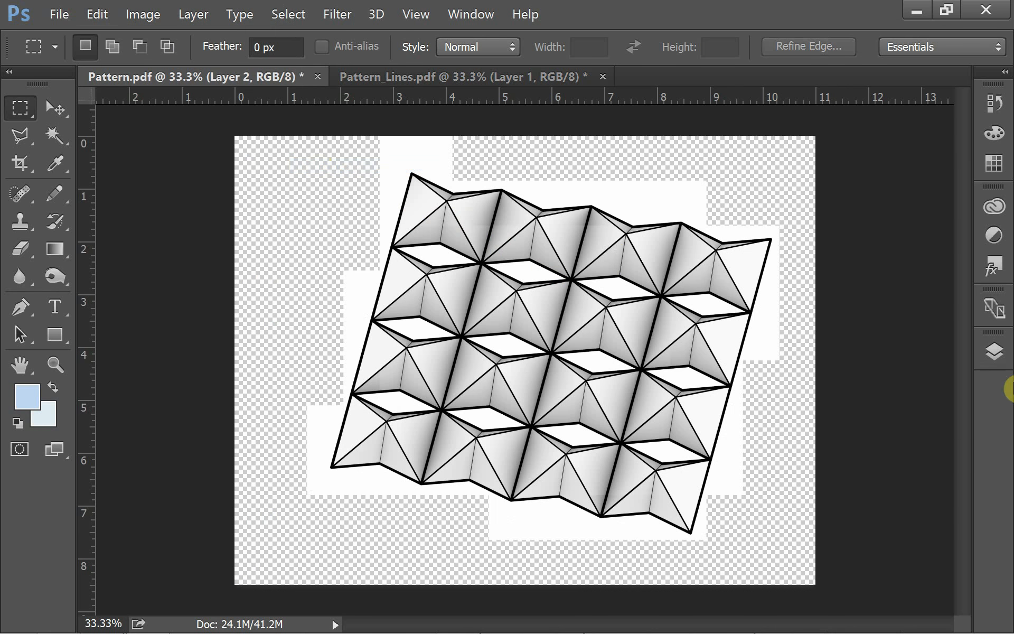
# Step: Rename the pasted line drawing's layer, Layer 2, as Just Lines
pyautogui.click(984, 366)
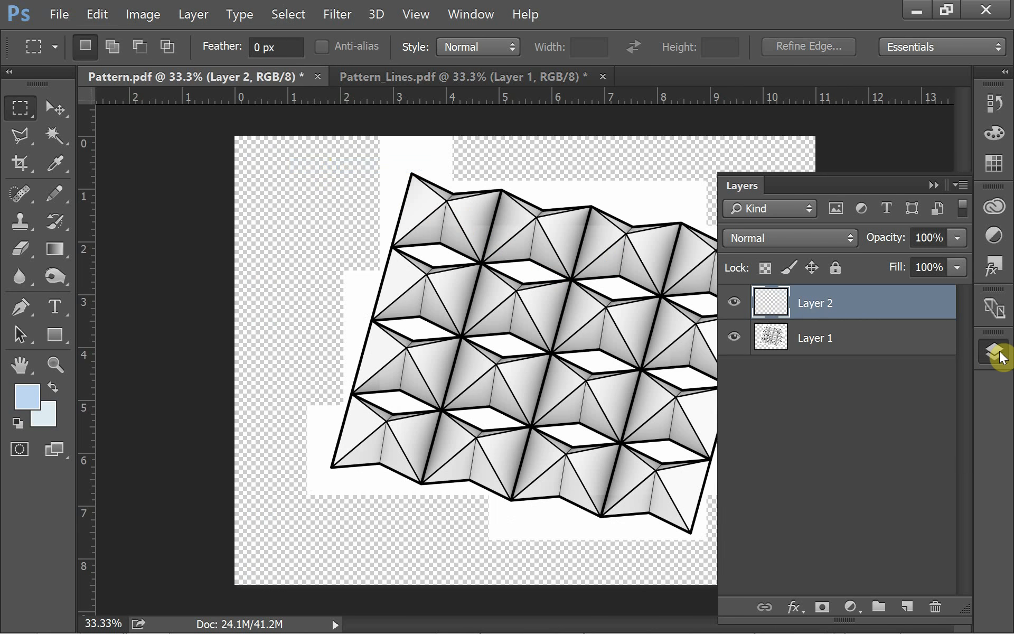
pyautogui.doubleClick(817, 309)
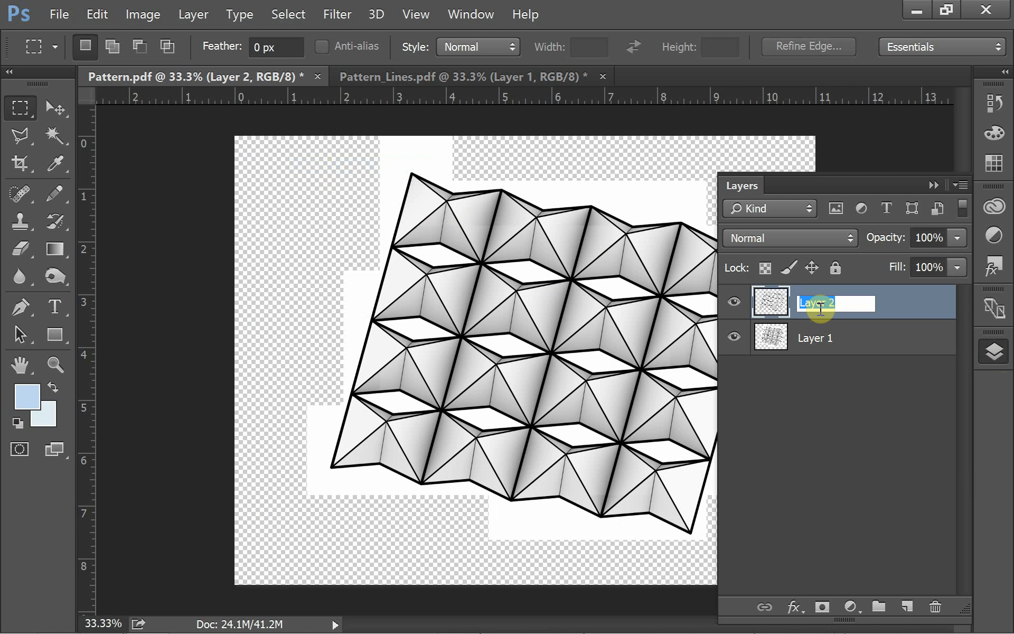
pyautogui.write('Just Lines')
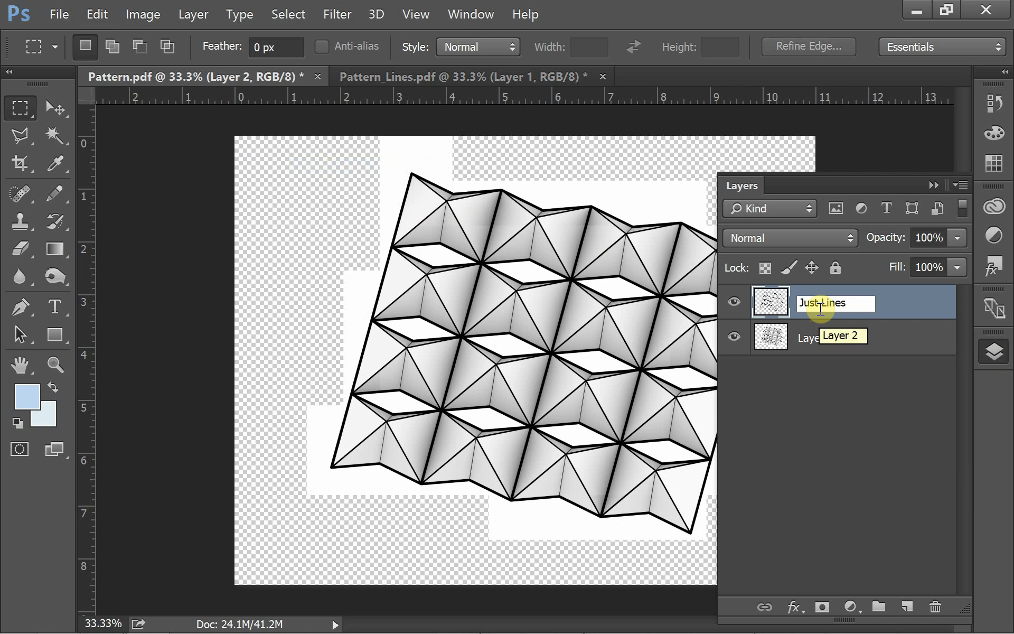
# Step: Rename the shaded pattern's layer, Layer 1, as Shaded - Turn Off, and collapse the layer list
pyautogui.click(830, 343)
pyautogui.doubleClick(832, 339)
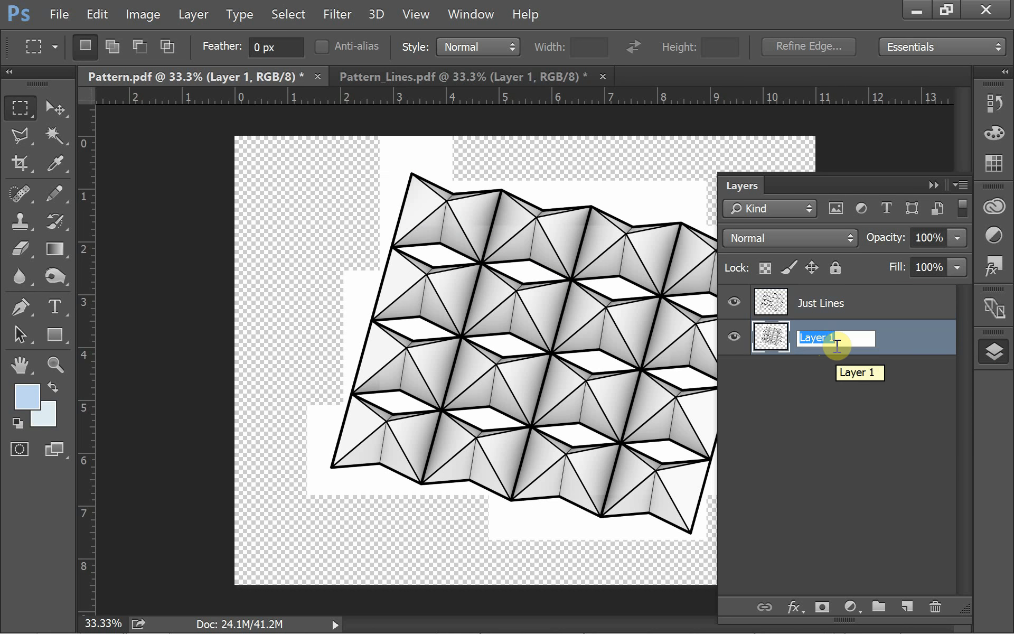
pyautogui.write('Shaded')
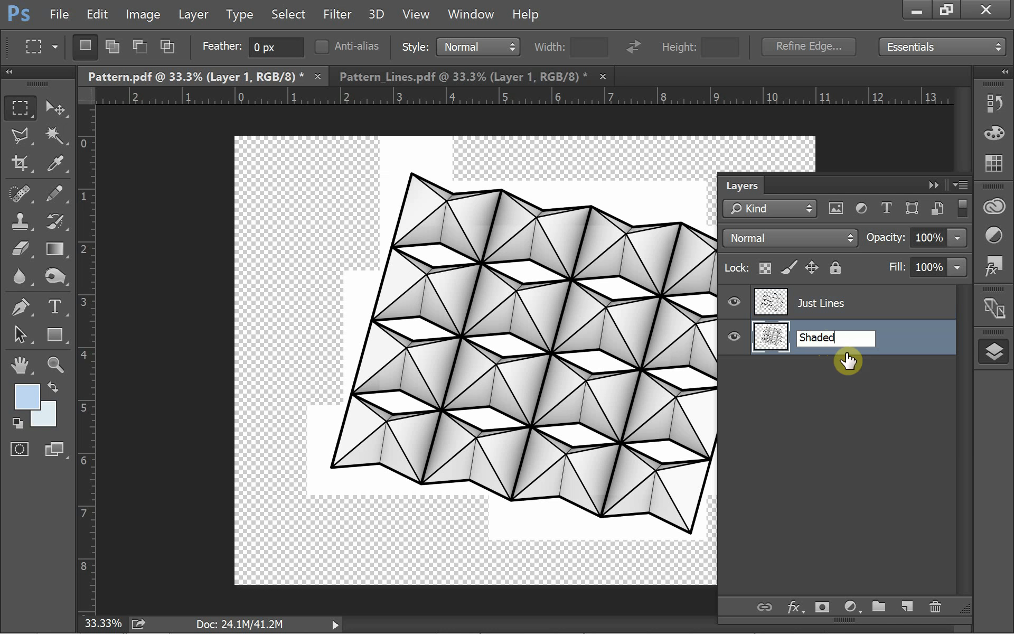
pyautogui.write(' - Turn Off')
pyautogui.click(826, 414)
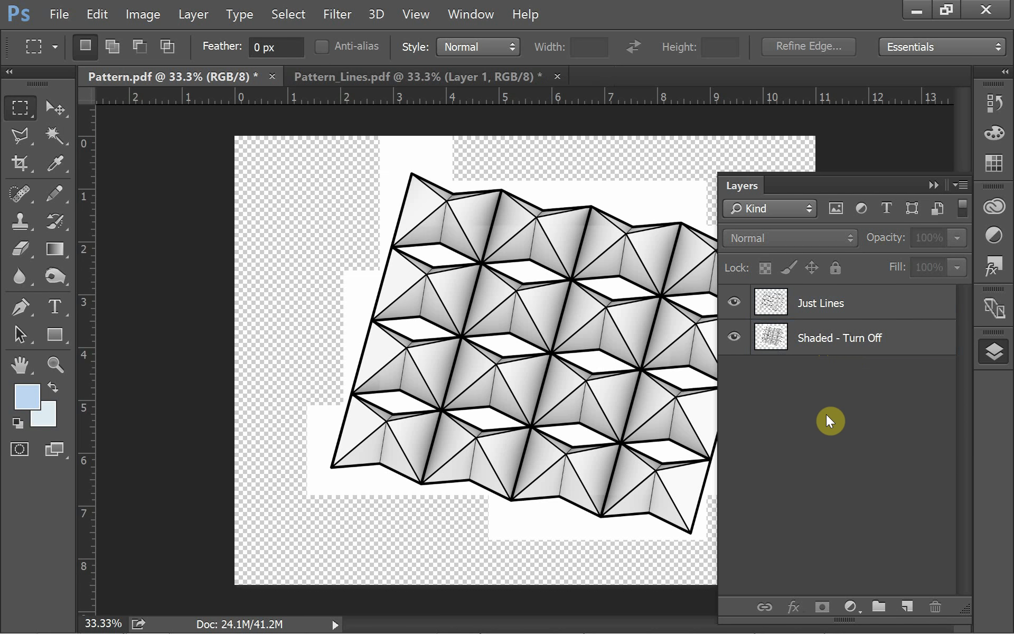
pyautogui.click(935, 187)
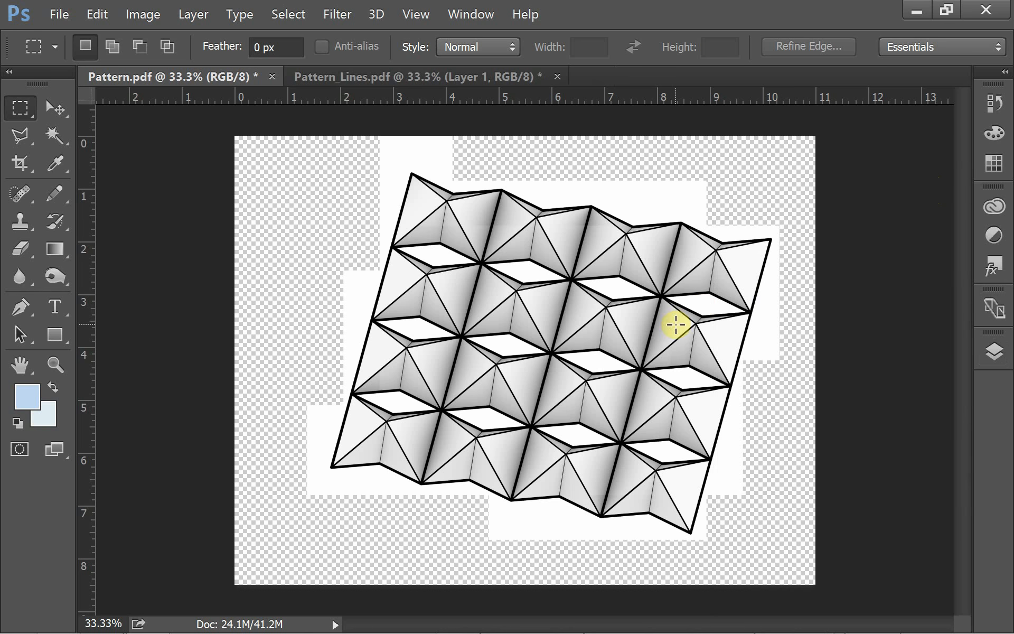
# Step: Make the Just Lines layer active and hide the Shaded - Turn Off layer
pyautogui.click(48, 371)
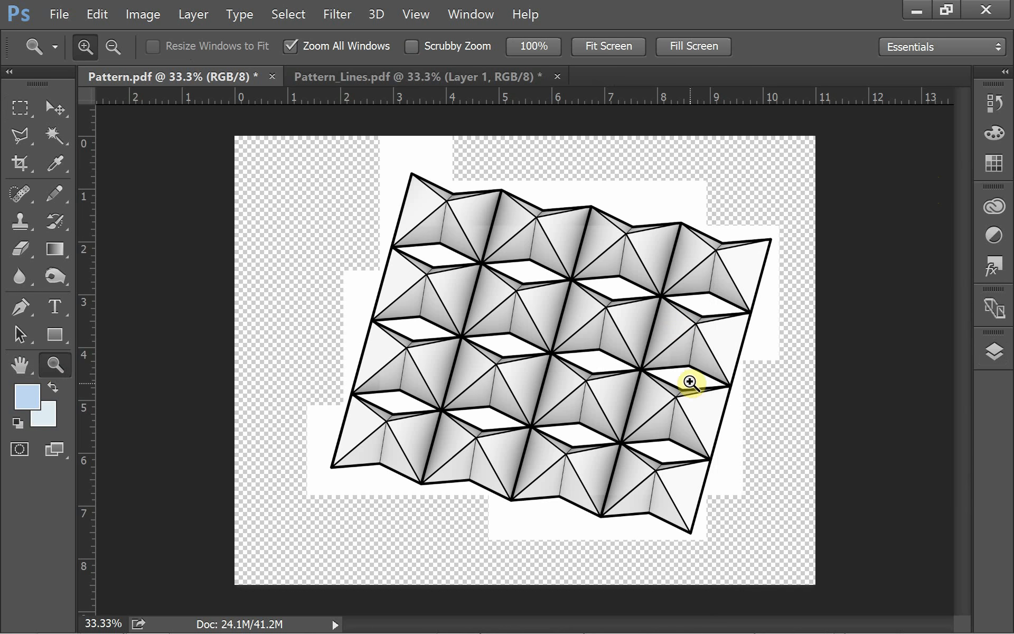
pyautogui.moveTo(584, 442); pyautogui.dragTo(800, 214)
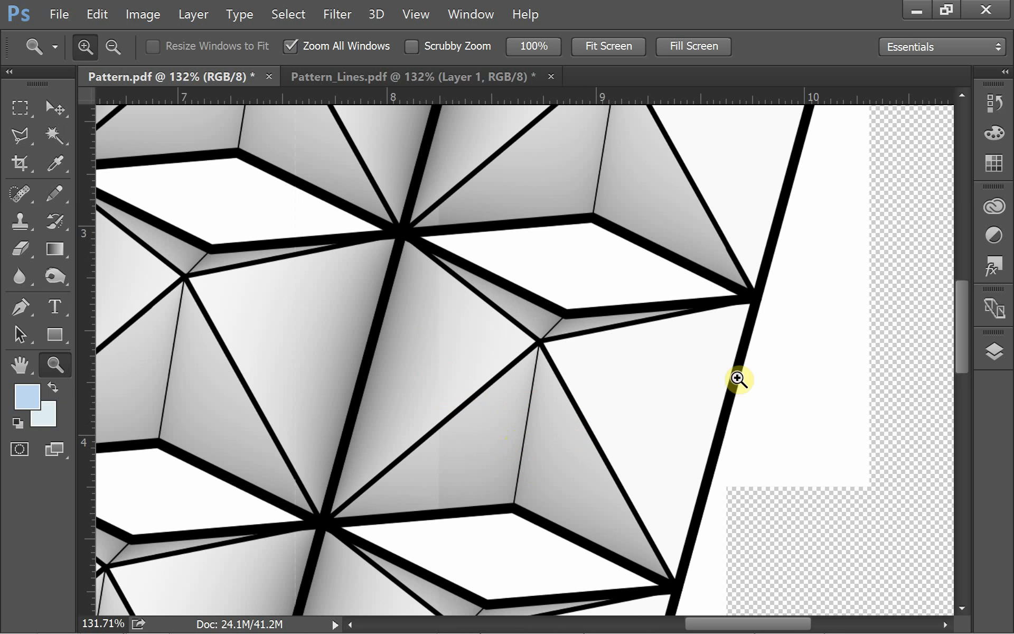
pyautogui.click(995, 351)
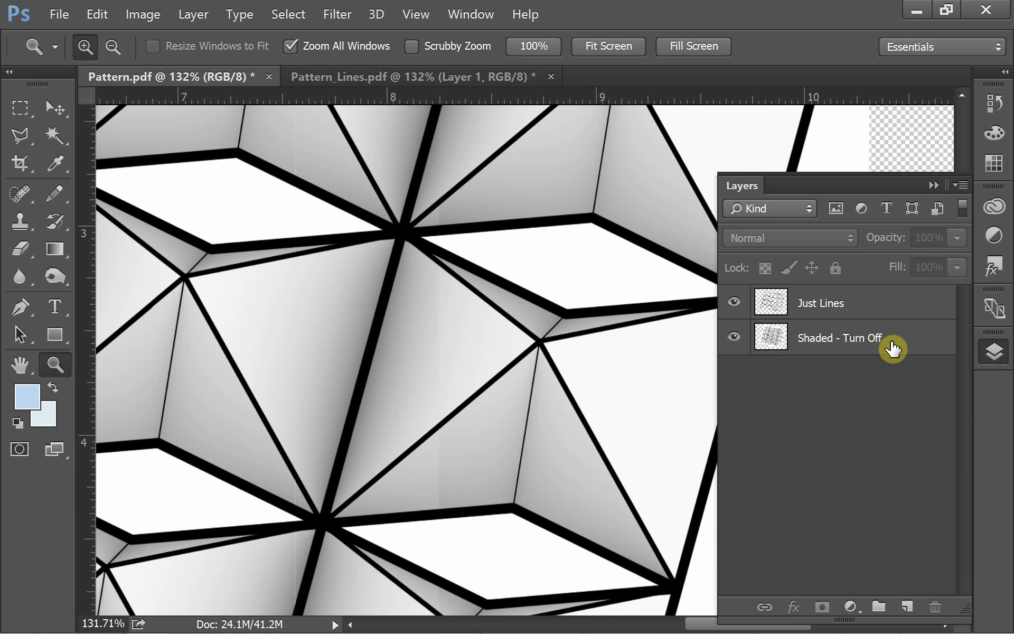
pyautogui.click(847, 310)
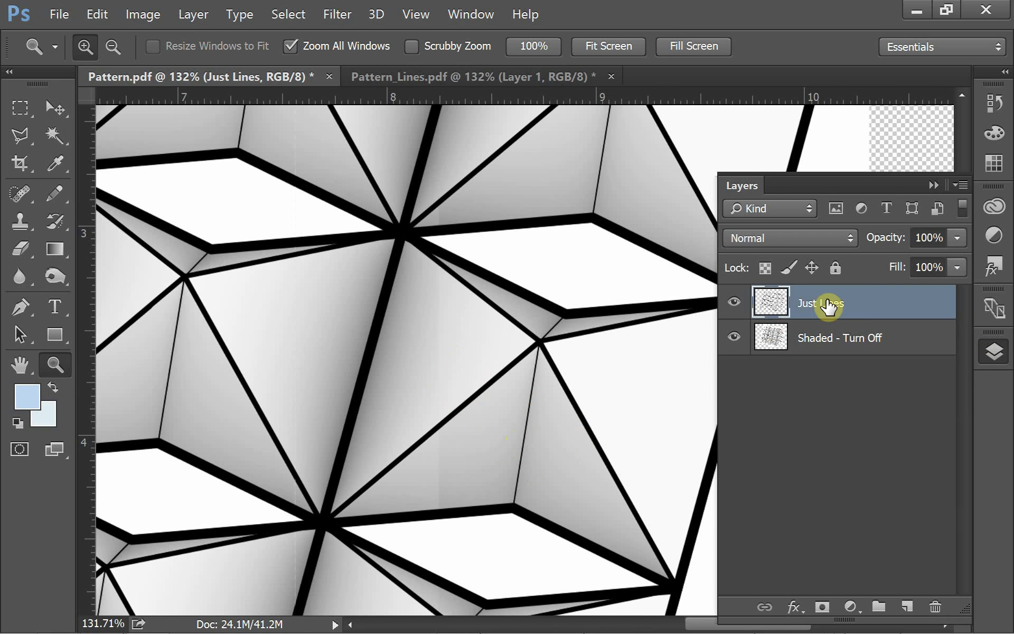
pyautogui.click(736, 343)
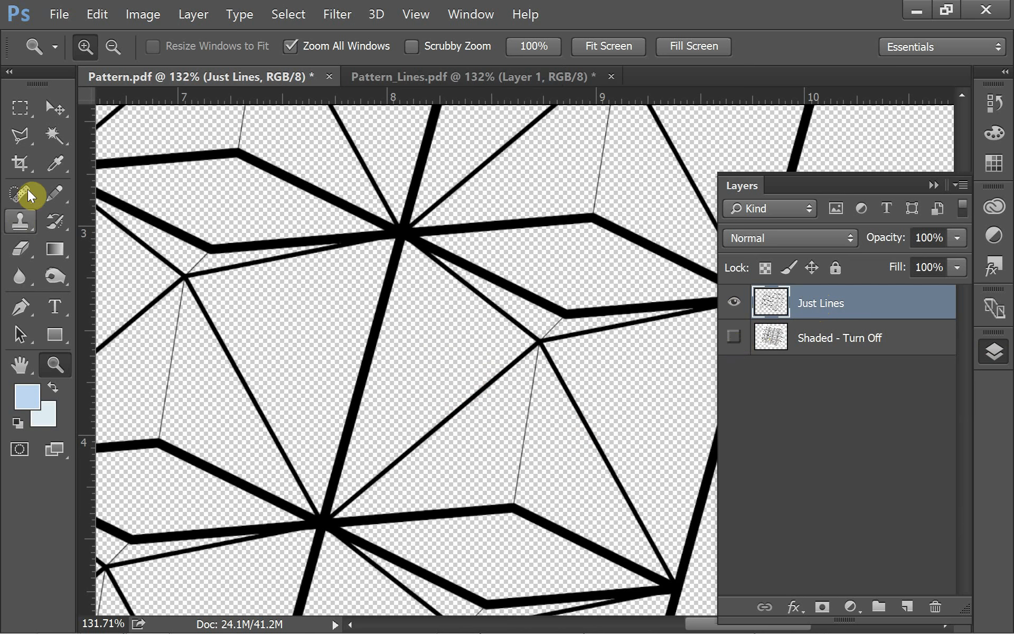
# Step: Select the large central triangular face with the Magic Wand and set the foreground color to light blue 87bbf5
pyautogui.click(52, 136)
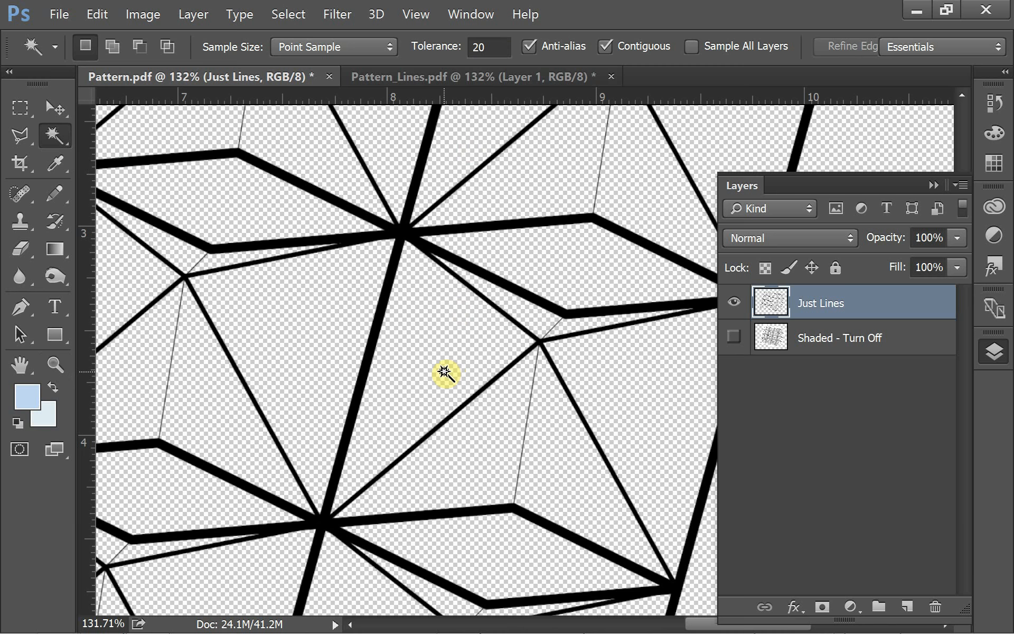
pyautogui.click(444, 372)
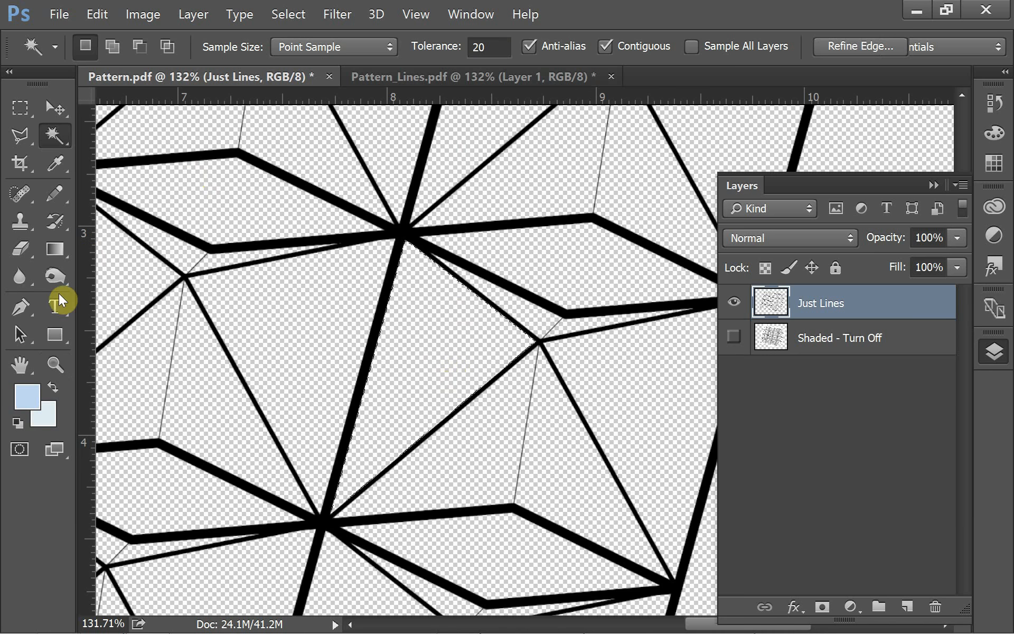
pyautogui.click(33, 407)
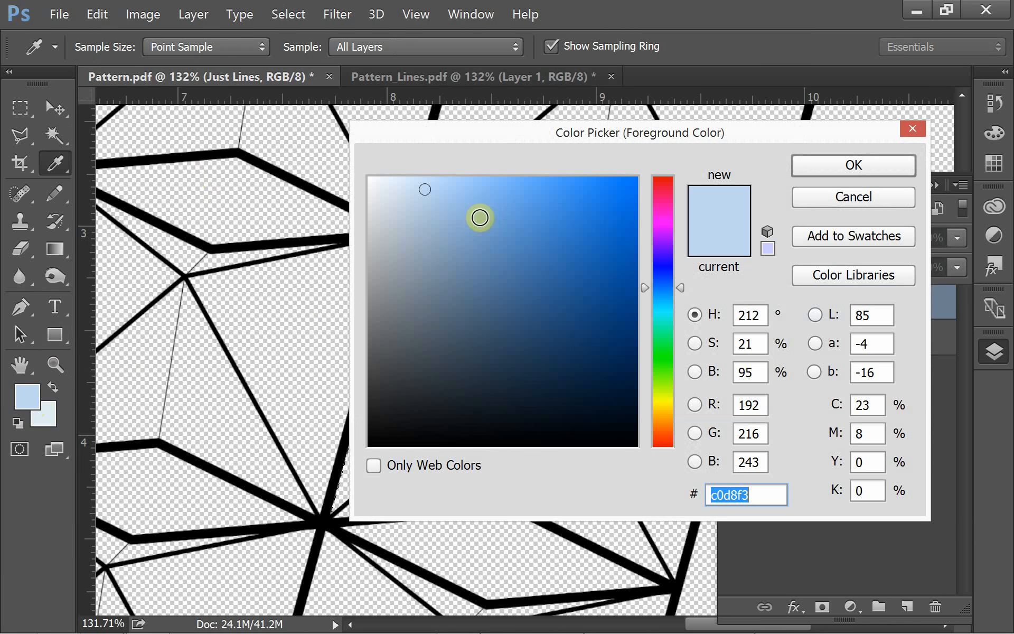
pyautogui.moveTo(456, 188); pyautogui.dragTo(470, 190)
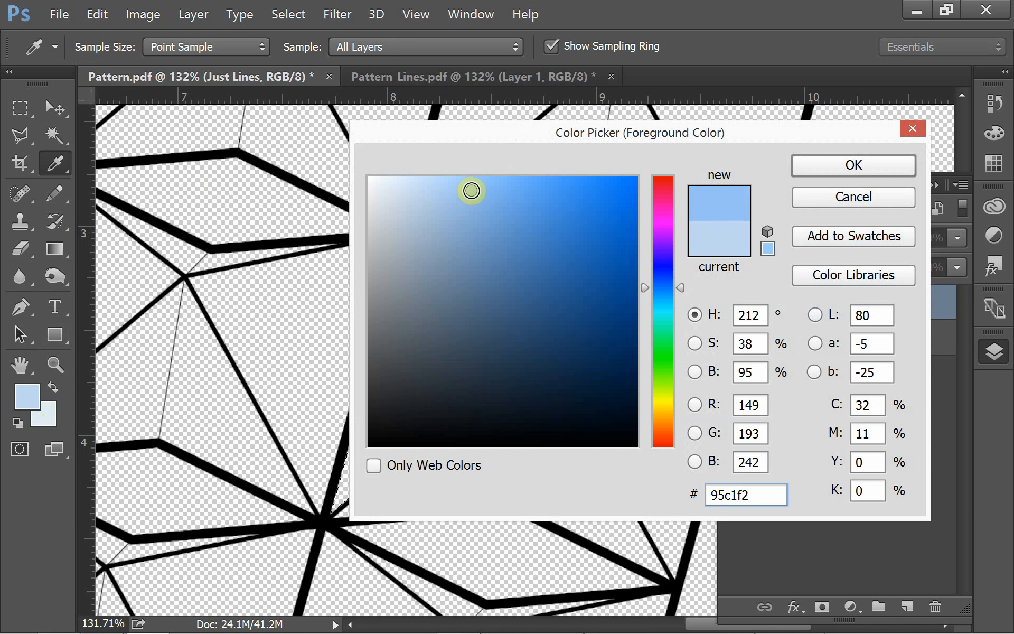
pyautogui.click(471, 209)
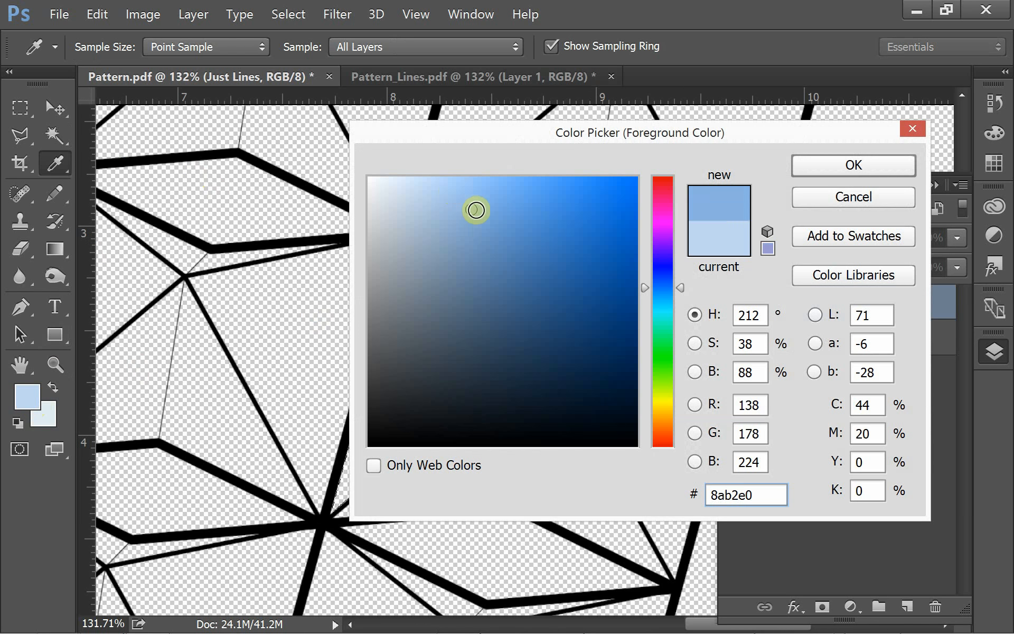
pyautogui.moveTo(483, 198); pyautogui.dragTo(488, 187)
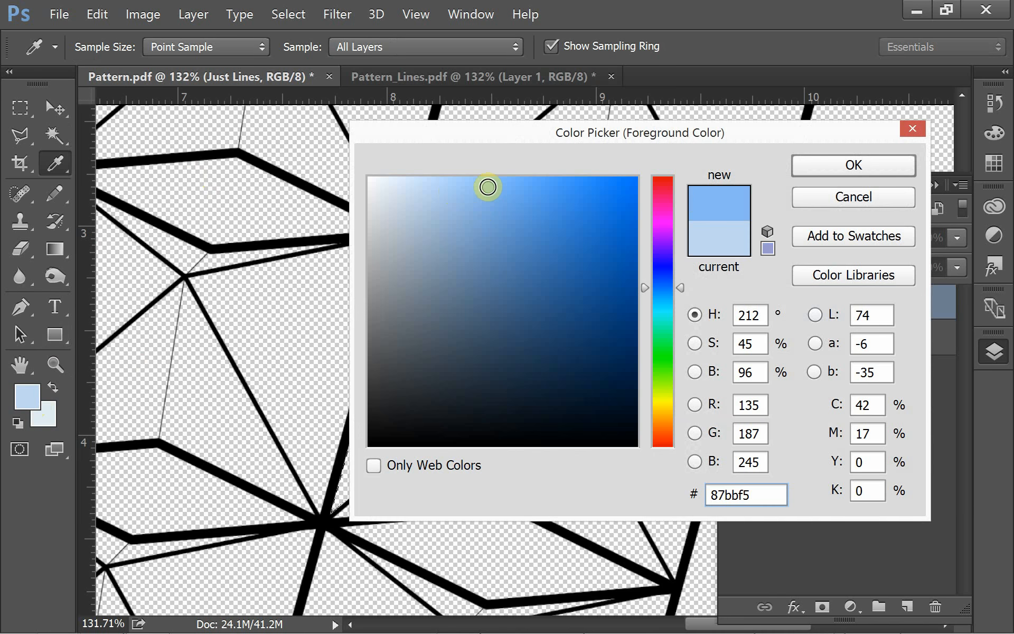
pyautogui.click(845, 167)
pyautogui.press('w')
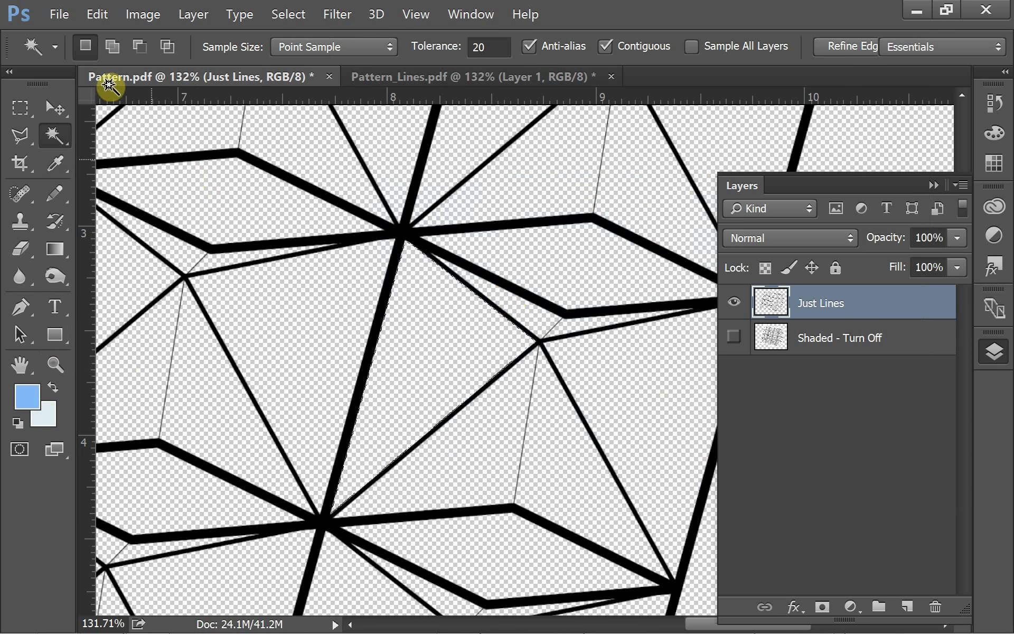
pyautogui.click(100, 13)
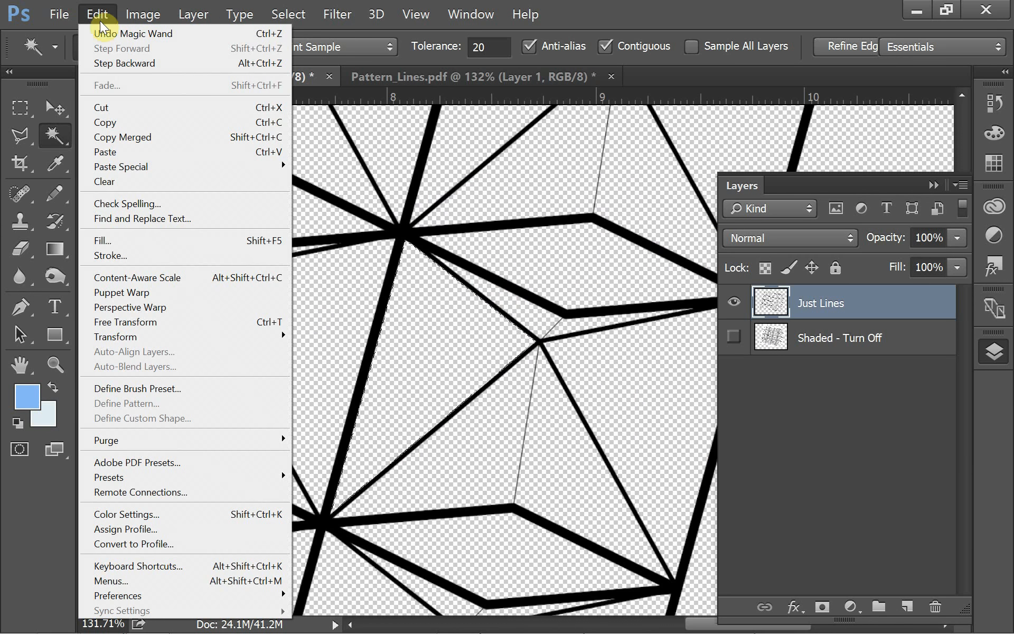
pyautogui.click(161, 241)
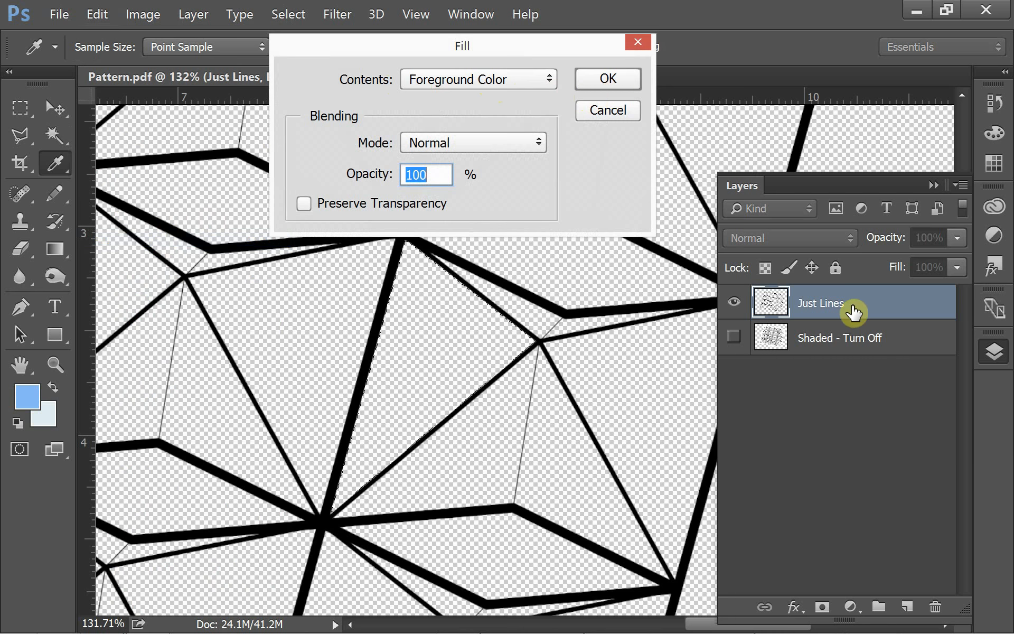
pyautogui.click(610, 112)
pyautogui.press('w')
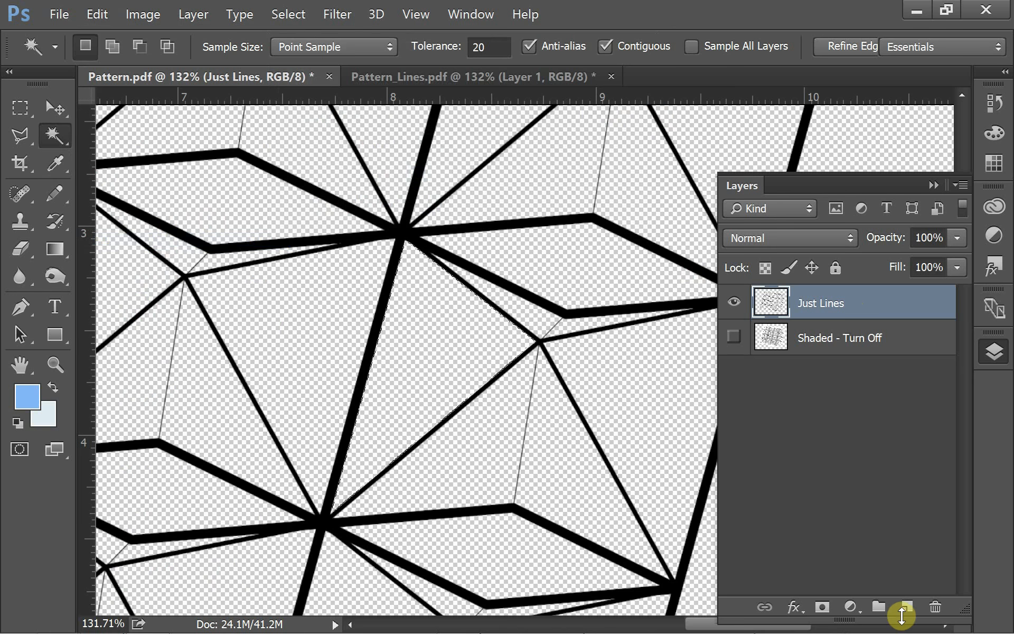
# Step: Create a new layer above Just Lines and name it Color
pyautogui.click(907, 607)
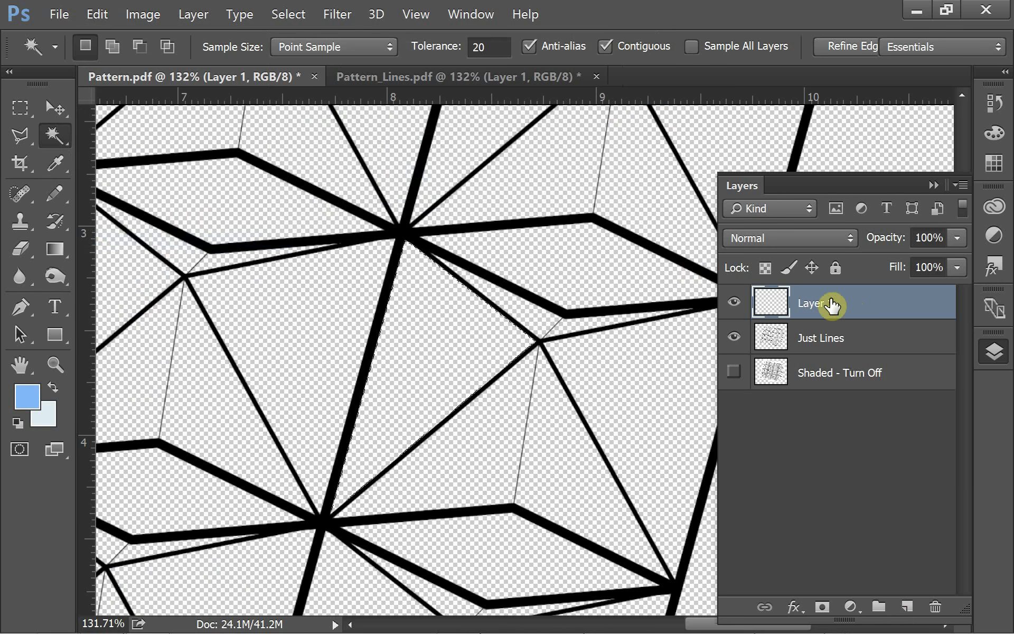
pyautogui.doubleClick(830, 306)
pyautogui.write('Color')
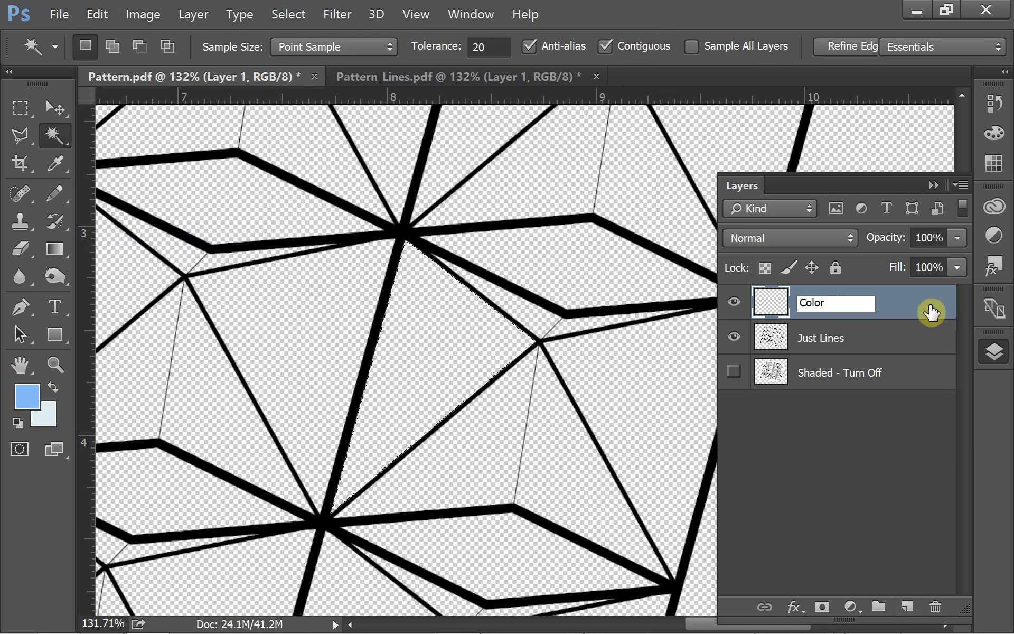
pyautogui.click(930, 309)
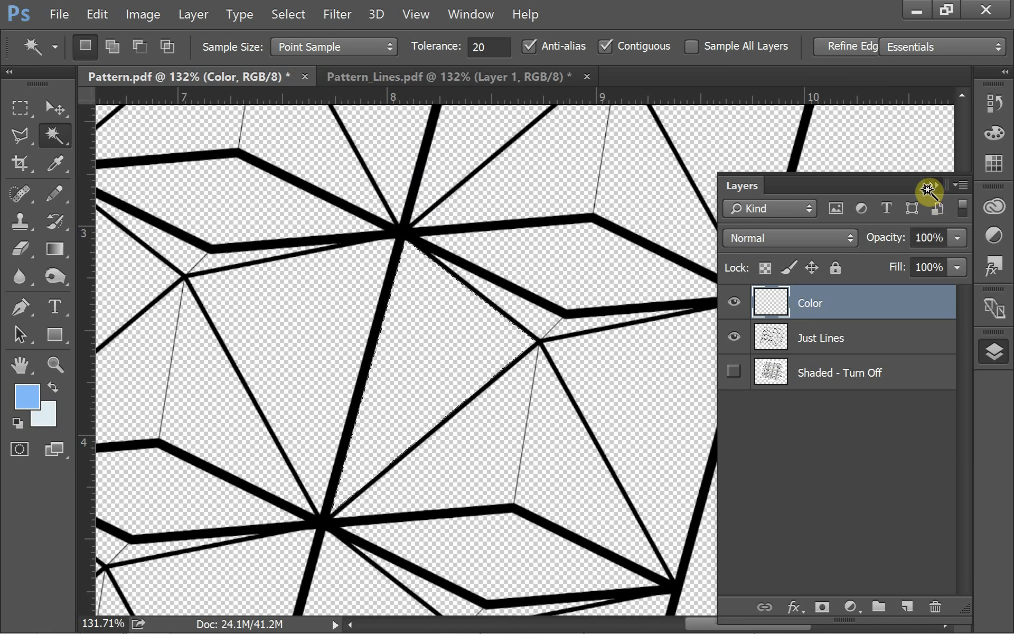
pyautogui.click(933, 185)
pyautogui.click(989, 341)
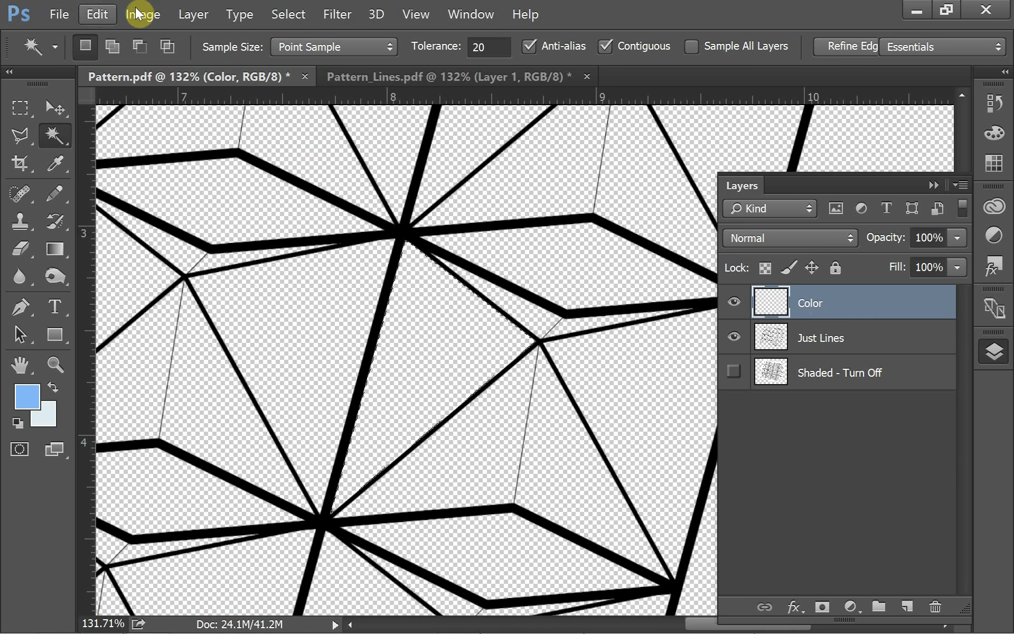
# Step: Fill the selected triangular face with the foreground color on the Color layer
pyautogui.click(97, 14)
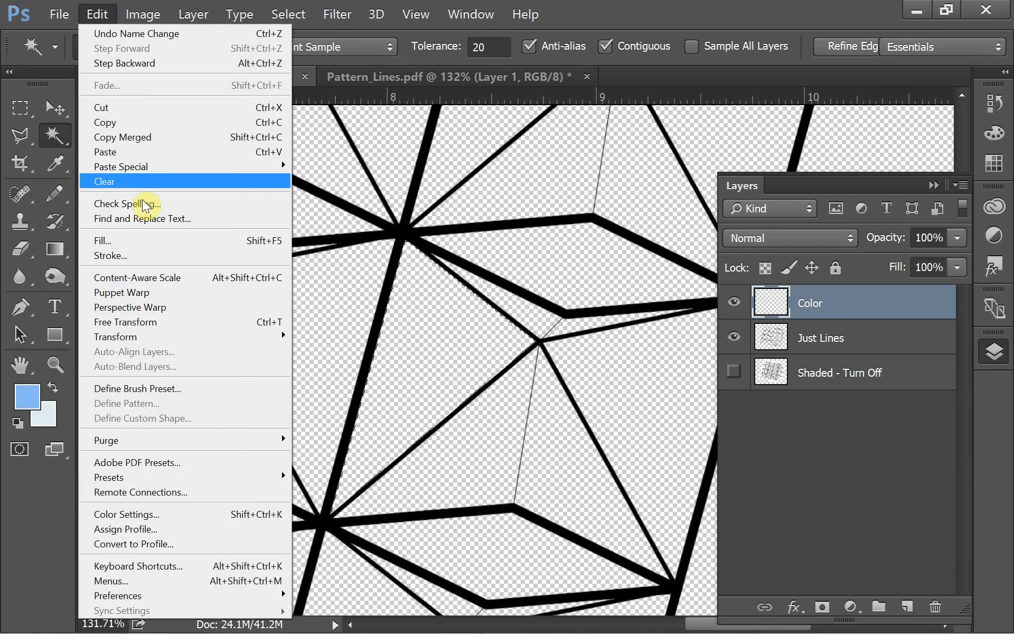
pyautogui.click(135, 240)
pyautogui.click(605, 80)
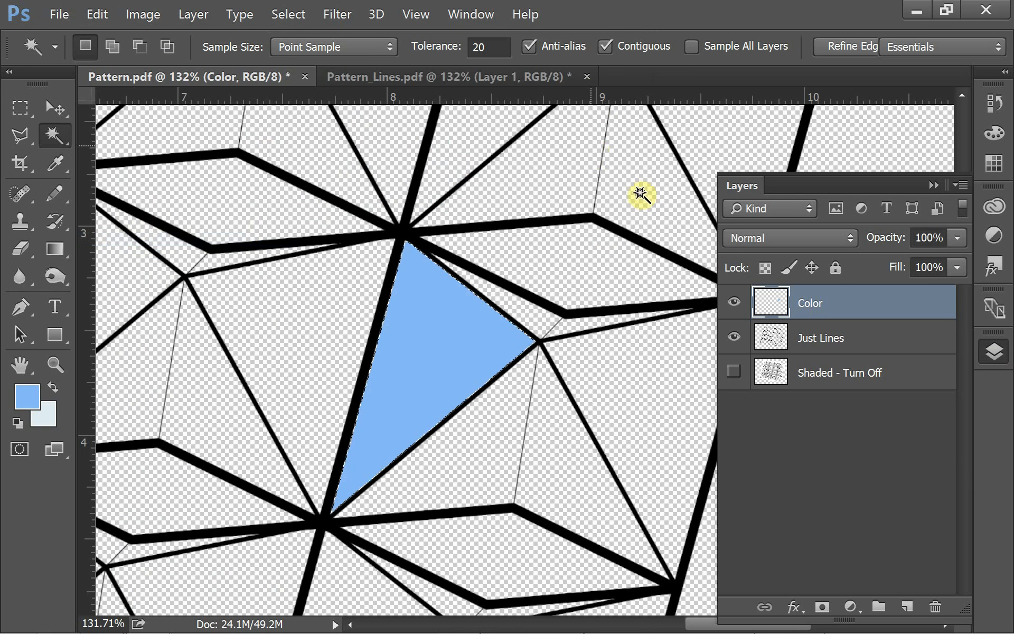
# Step: Check the shaded layer briefly, then select the two adjoining faces beneath the blue triangle using the Just Lines layer
pyautogui.click(740, 374)
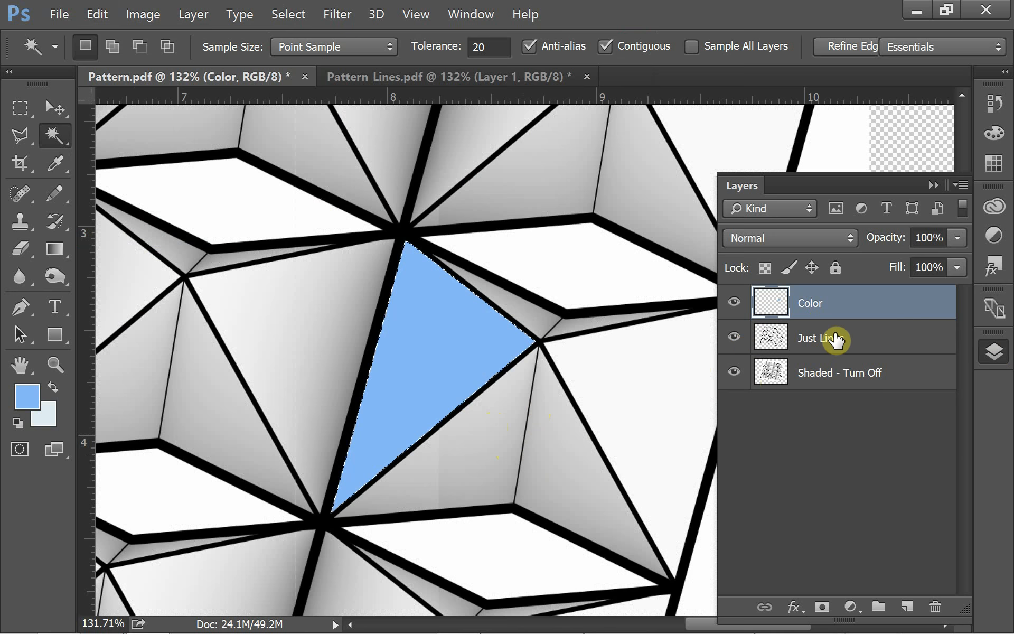
pyautogui.click(836, 340)
pyautogui.click(734, 372)
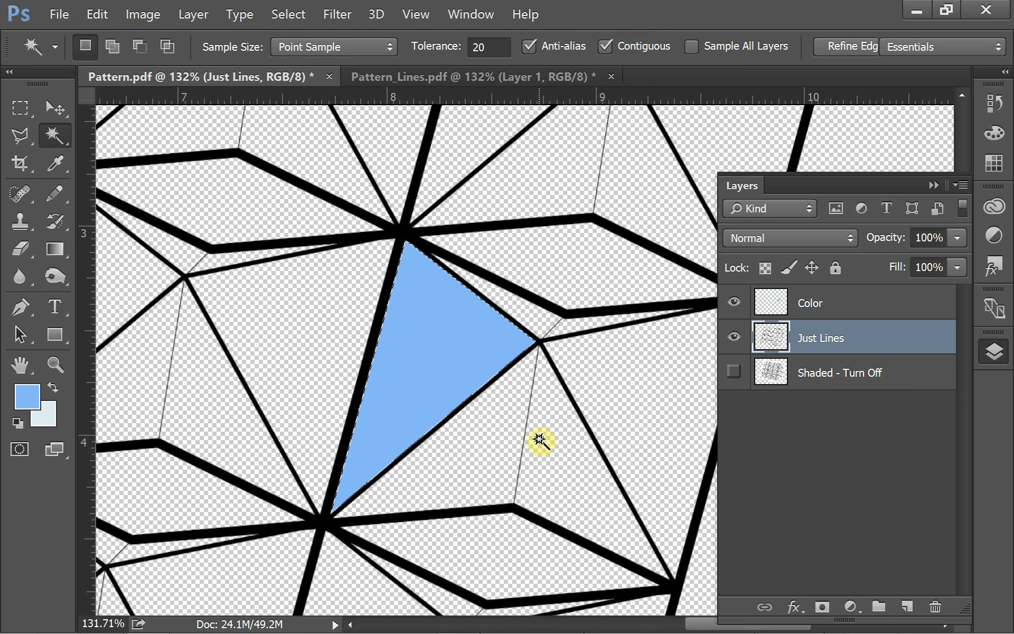
pyautogui.click(495, 447)
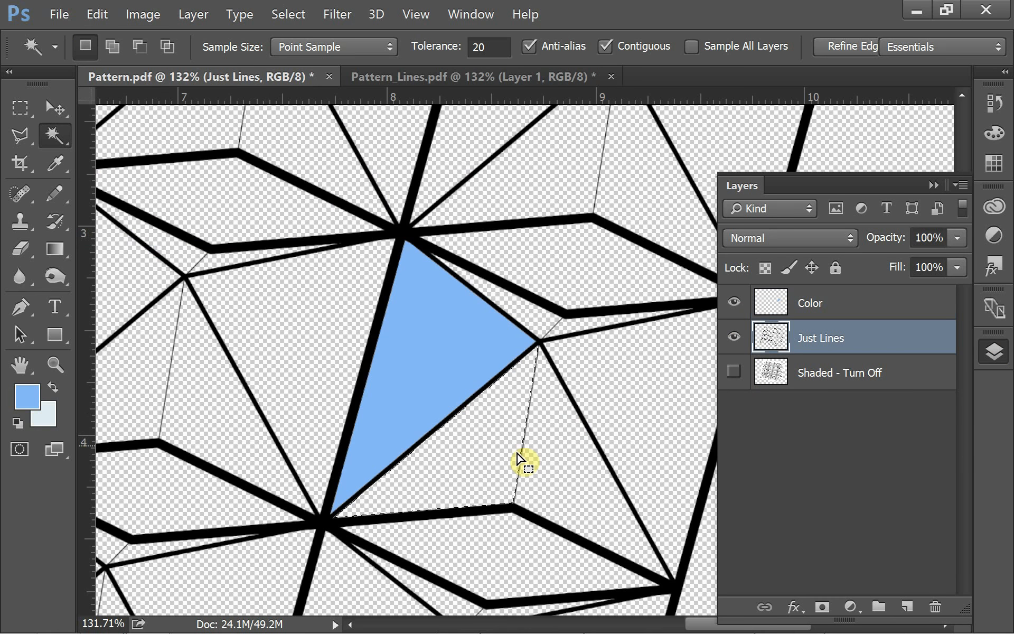
pyautogui.keyDown('shift'); pyautogui.click(550, 470); pyautogui.keyUp('shift')
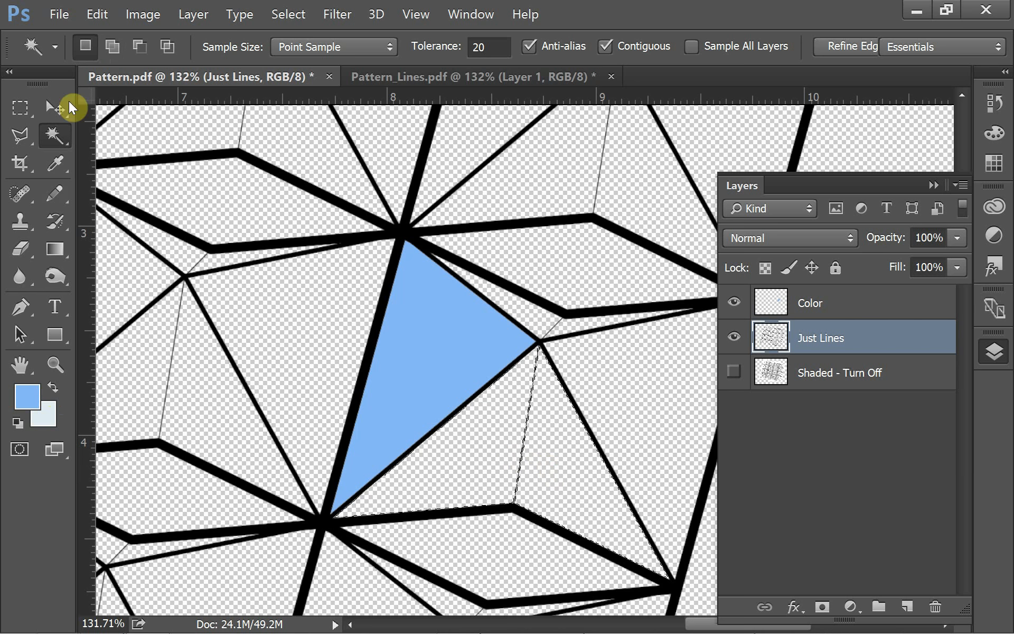
# Step: Swap the foreground and background colors and set the foreground to a darker shade sampled from light blue 87bbf5
pyautogui.click(52, 388)
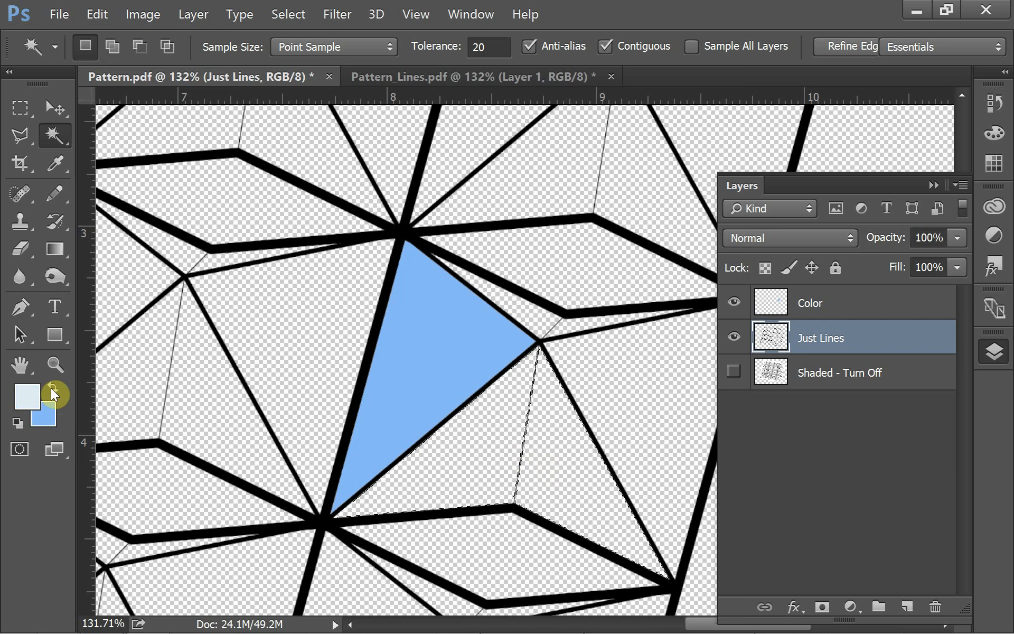
pyautogui.click(26, 395)
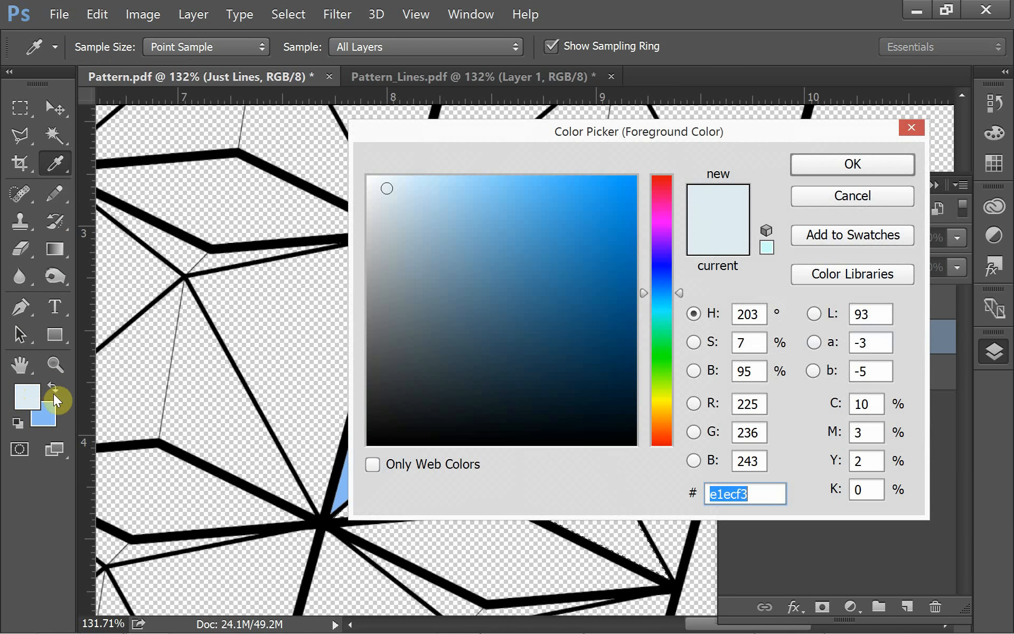
pyautogui.click(51, 410)
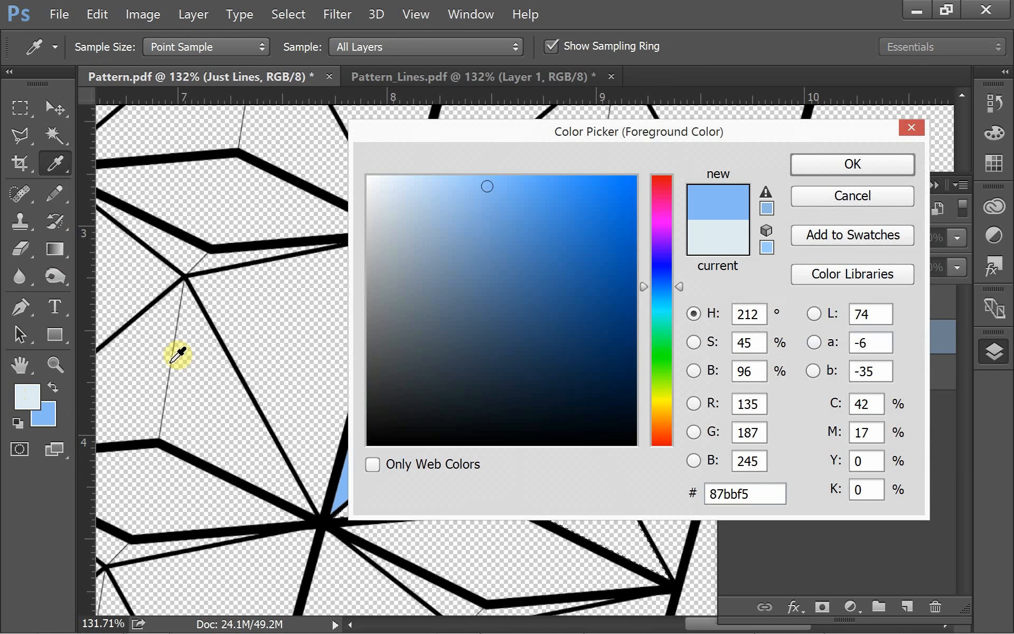
pyautogui.click(484, 221)
pyautogui.click(847, 164)
pyautogui.press('w')
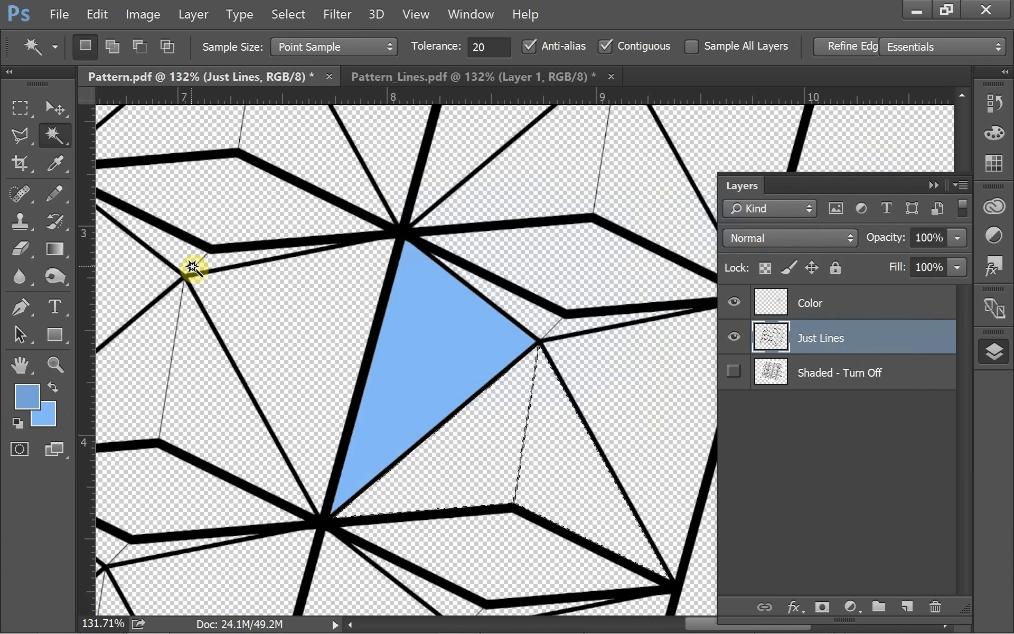
# Step: Fill the two selected faces with the darker blue foreground color at 100% opacity in Normal mode
pyautogui.click(87, 17)
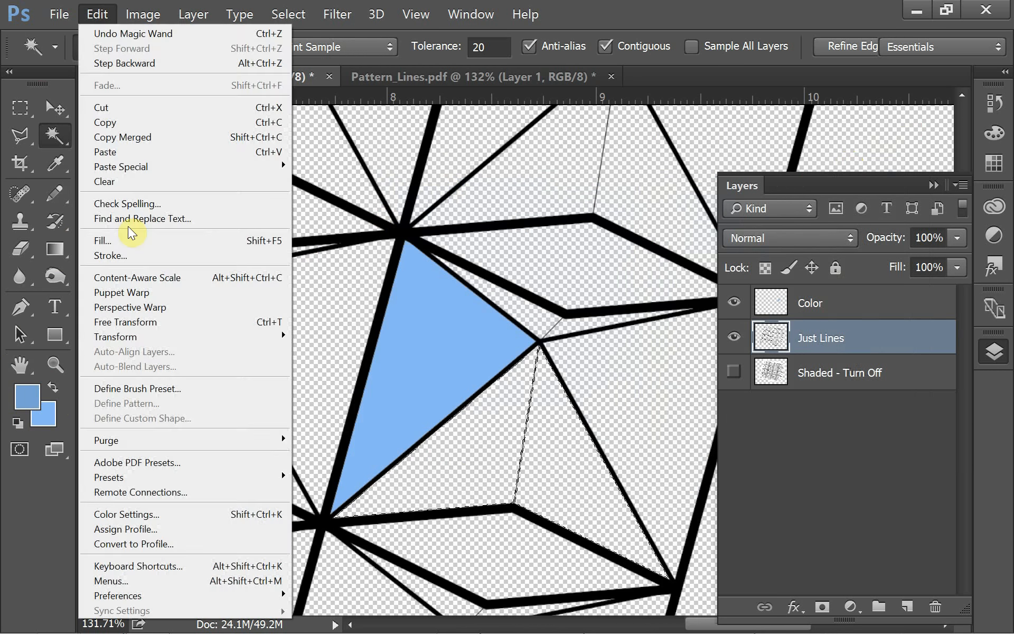
pyautogui.click(127, 243)
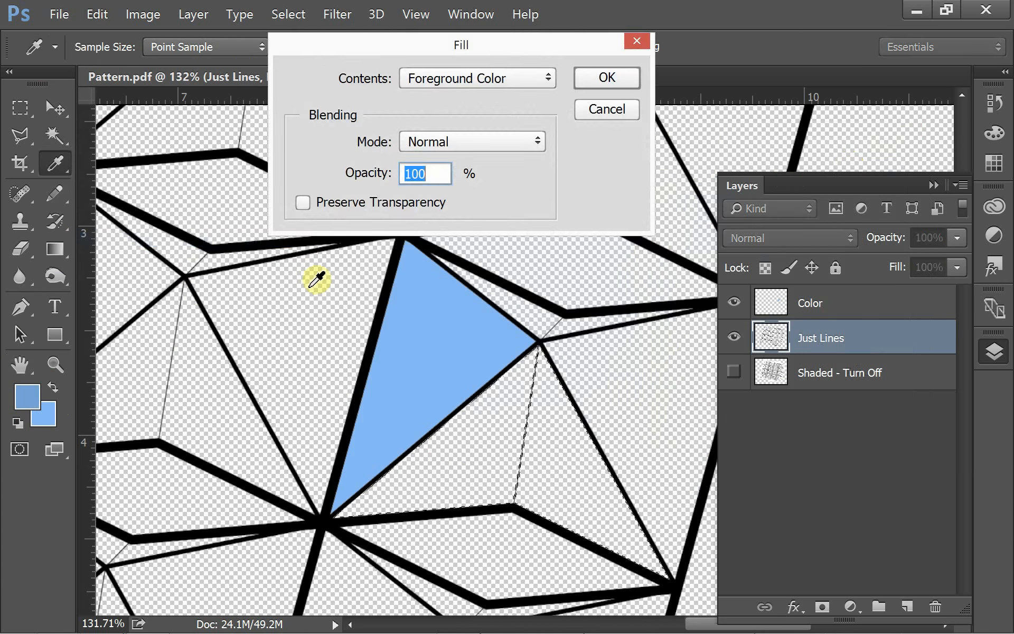
pyautogui.click(585, 76)
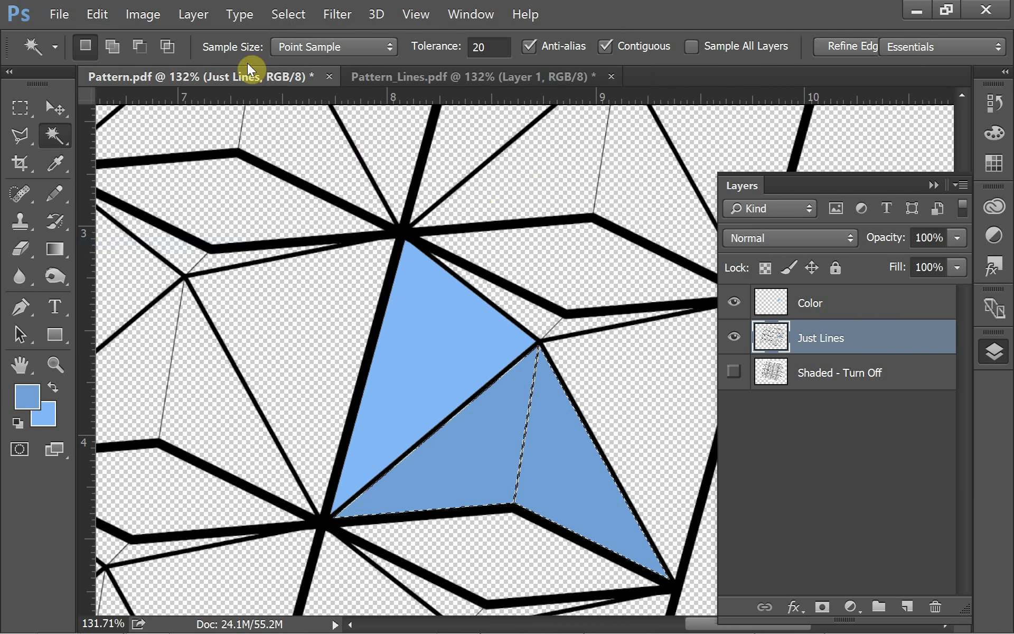
# Step: Adjust the two darker blue faces with Hue/Saturation, setting saturation to +24 and lightness to -12
pyautogui.click(156, 14)
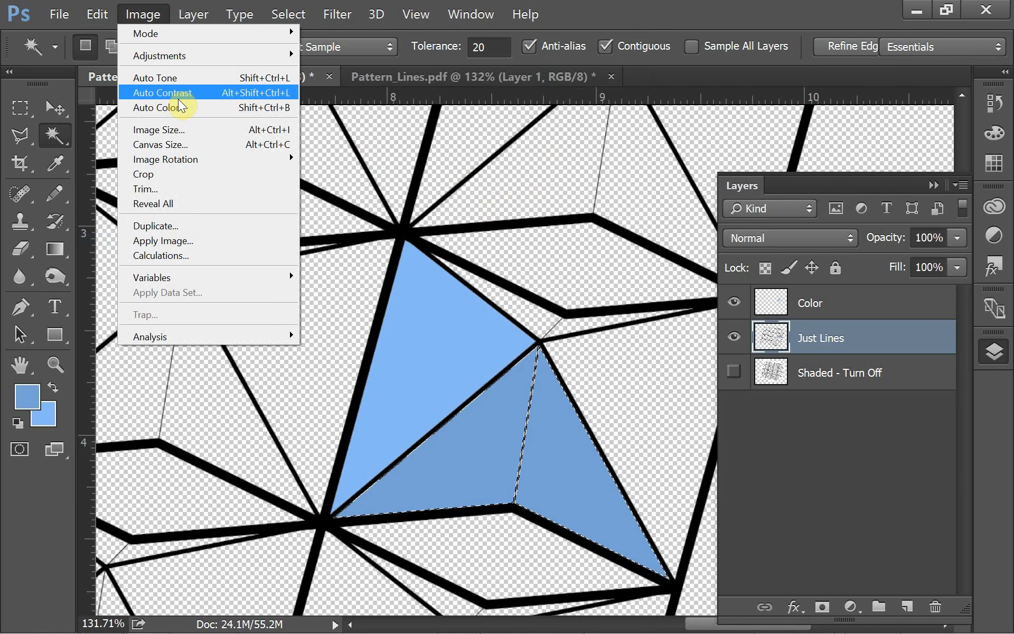
pyautogui.moveTo(193, 55)
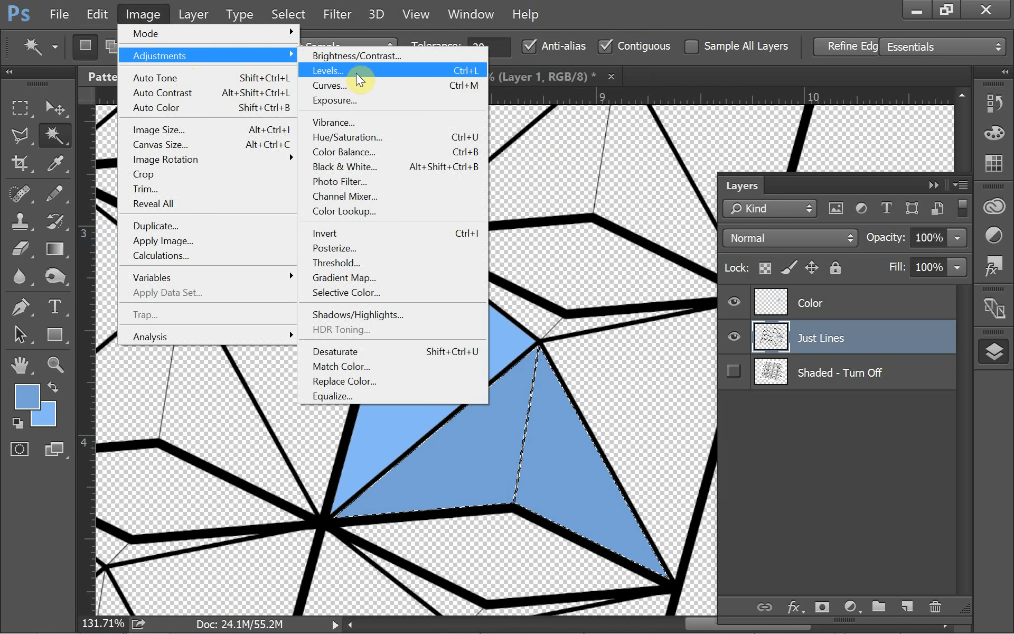
pyautogui.click(401, 138)
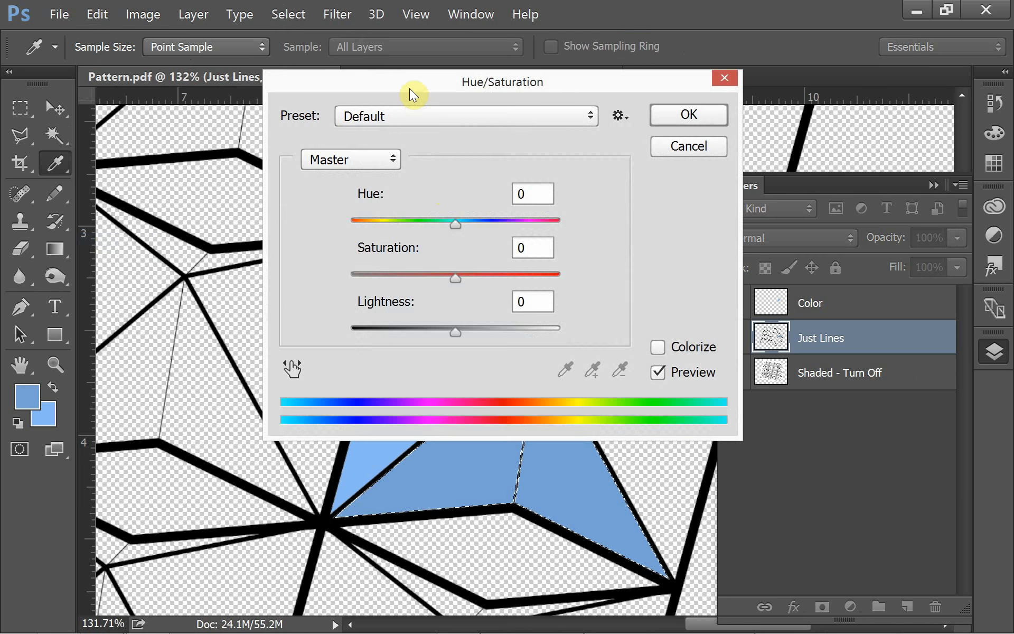
pyautogui.moveTo(410, 88); pyautogui.dragTo(164, 18)
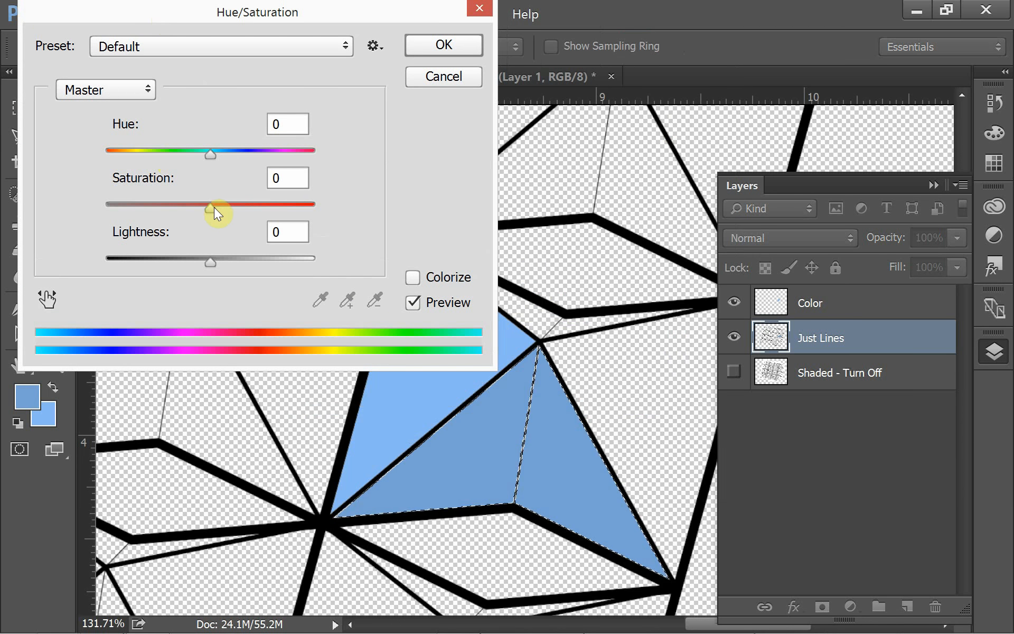
pyautogui.moveTo(214, 207); pyautogui.dragTo(235, 215)
pyautogui.moveTo(209, 261); pyautogui.dragTo(198, 265)
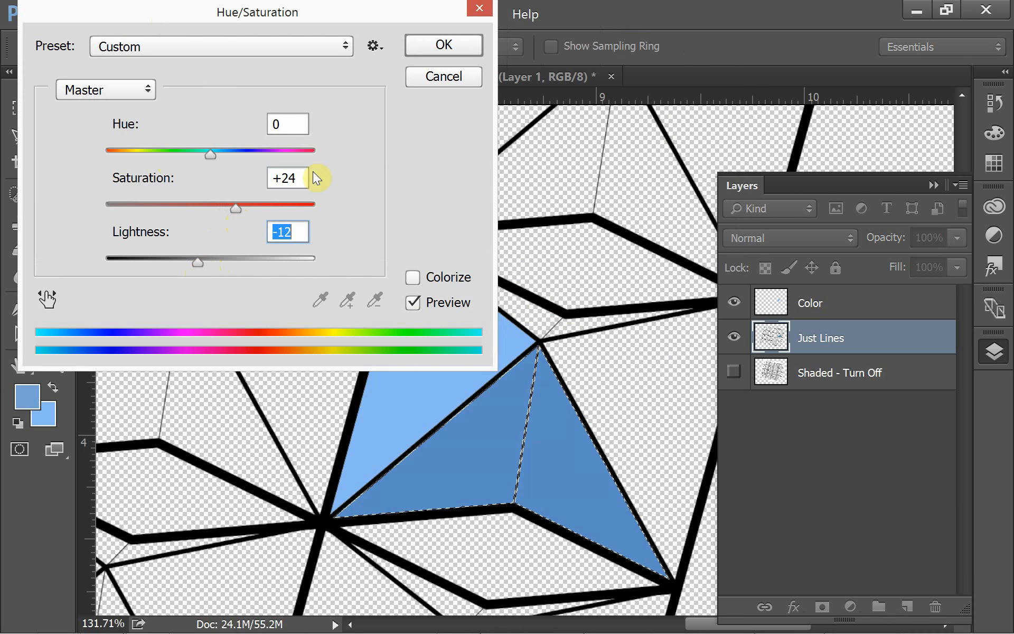
pyautogui.click(443, 46)
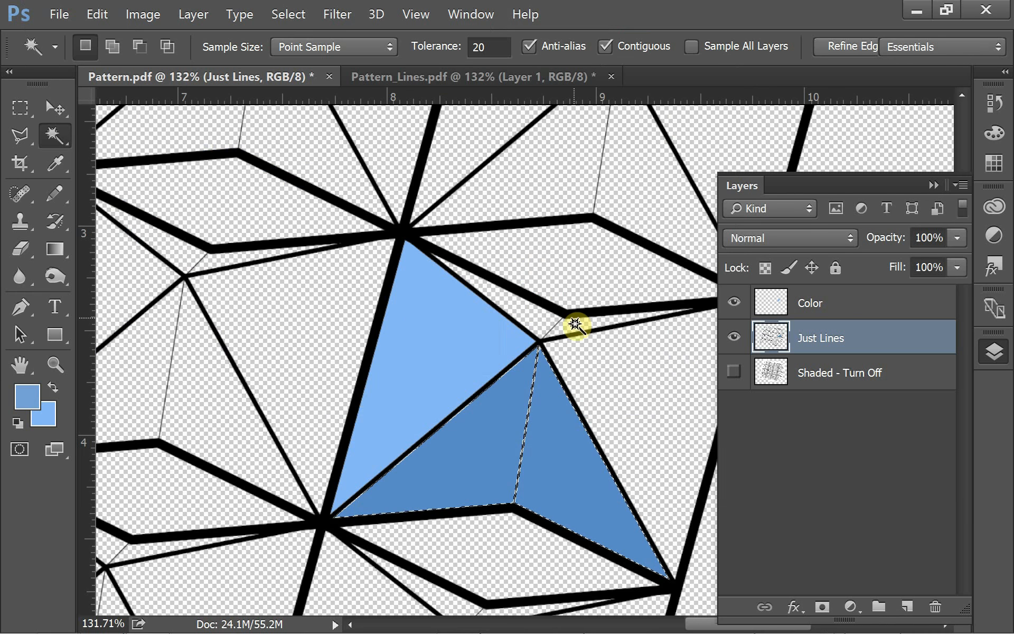
# Step: Clear the selection and toggle the Shaded - Turn Off layer's visibility to compare the blue fills with the shading
pyautogui.hotkey('ctrl', 'd')
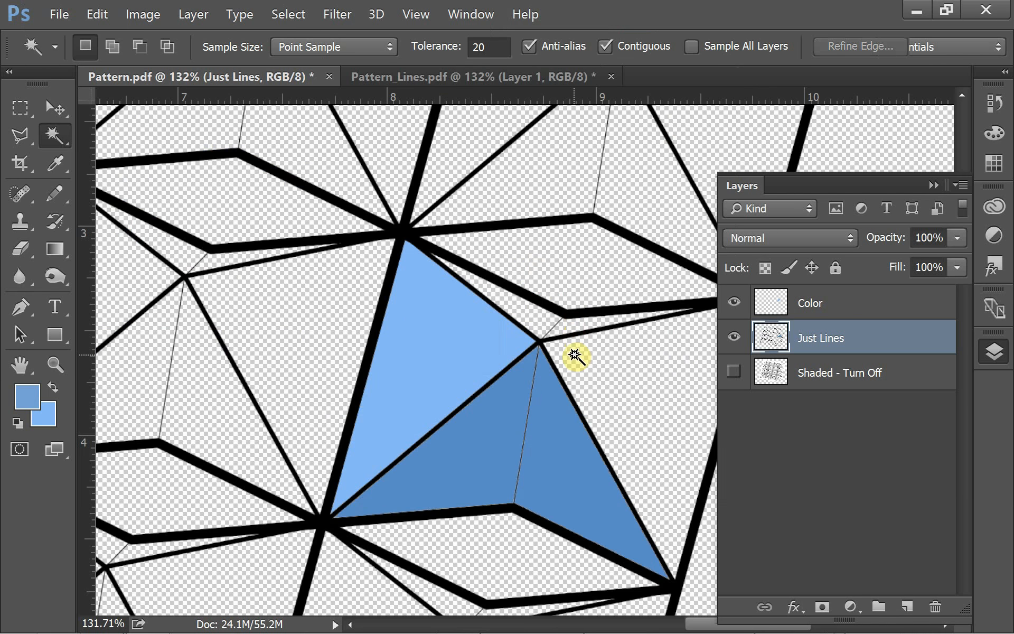
pyautogui.click(734, 372)
pyautogui.click(735, 373)
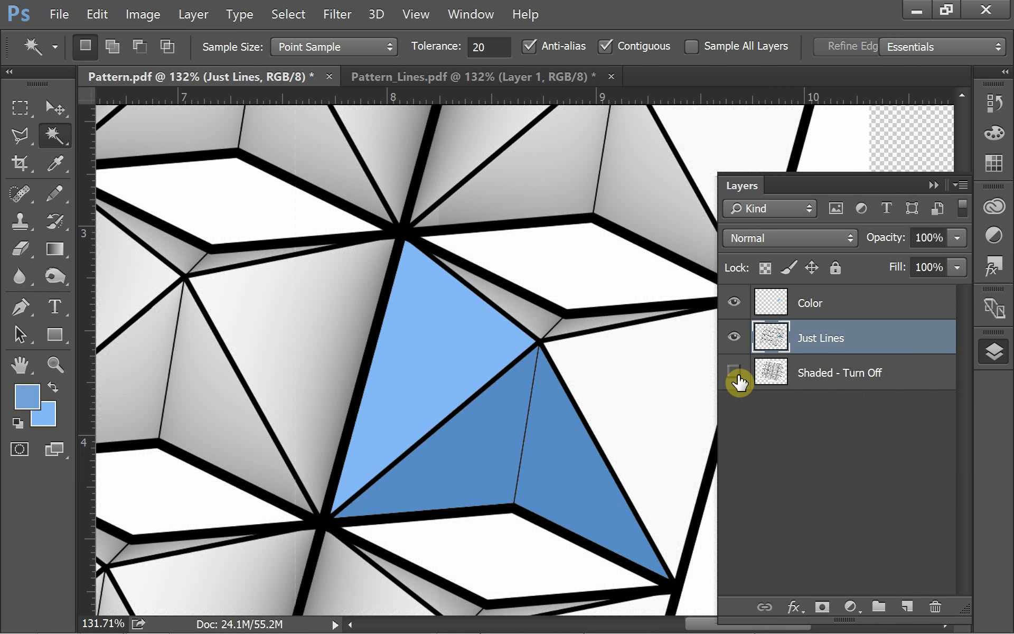
# Step: Compare the blue faces against the shading by switching the Shaded - Turn Off layer on and off, leaving it hidden
pyautogui.click(734, 372)
pyautogui.click(735, 373)
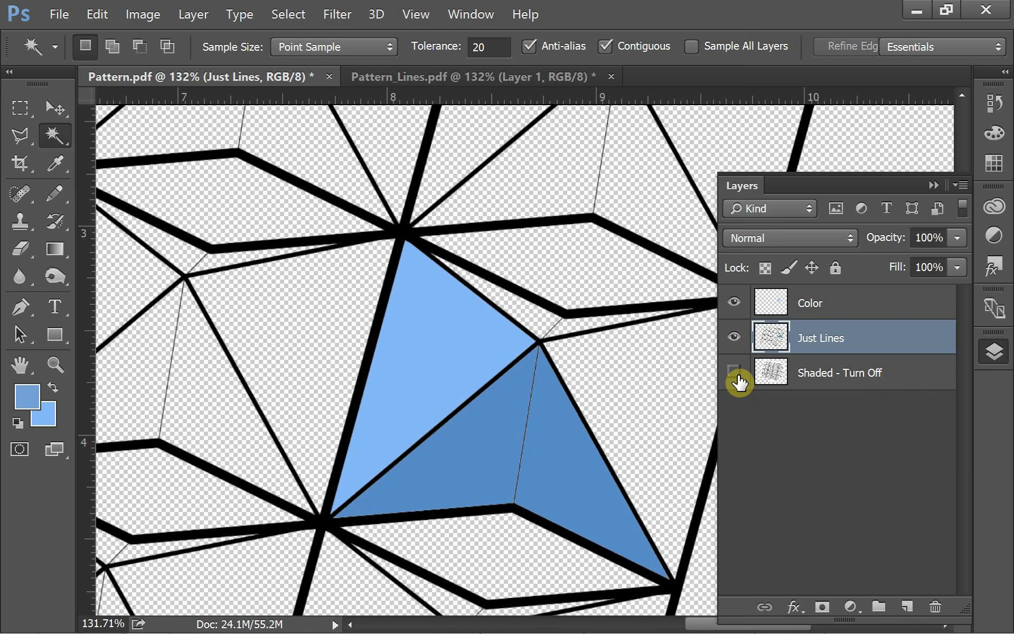
pyautogui.click(736, 377)
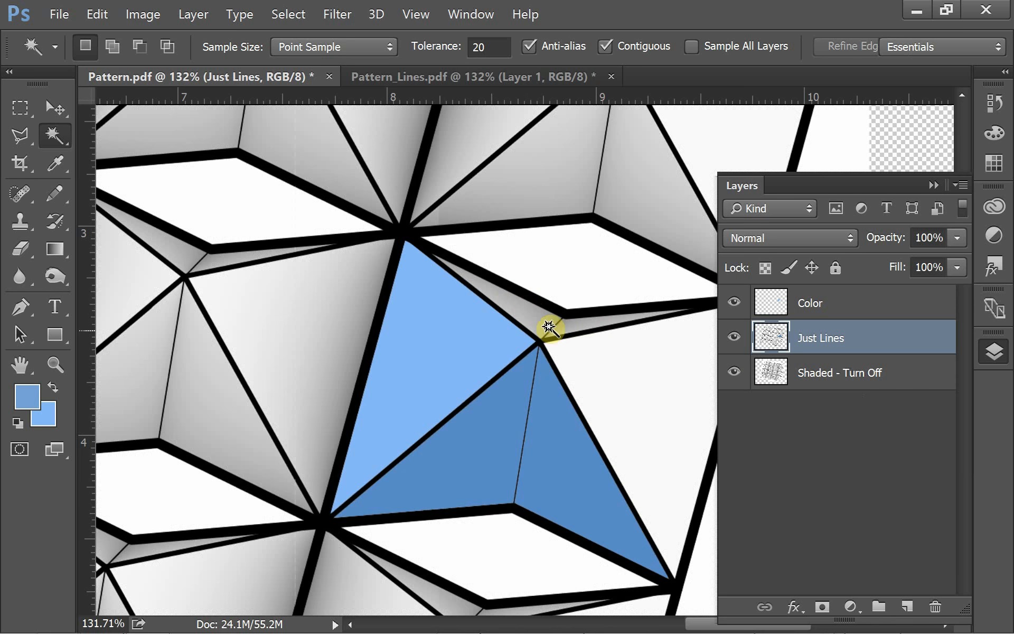
pyautogui.click(735, 374)
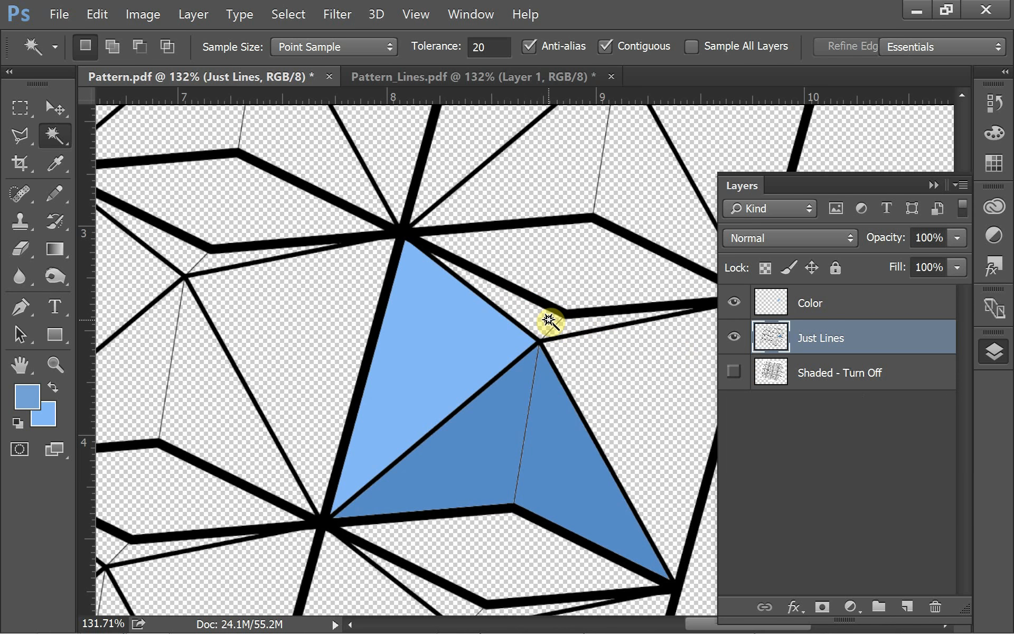
# Step: Toggle the Color layer's visibility to check which of the blue faces were filled on it
pyautogui.click(734, 303)
pyautogui.click(735, 304)
pyautogui.click(734, 305)
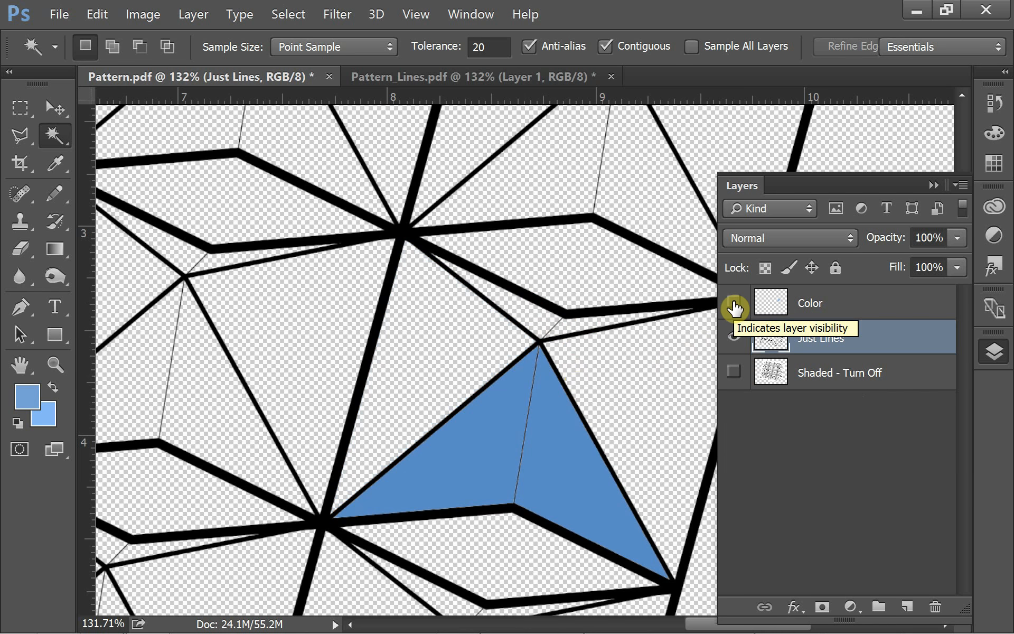
pyautogui.click(734, 305)
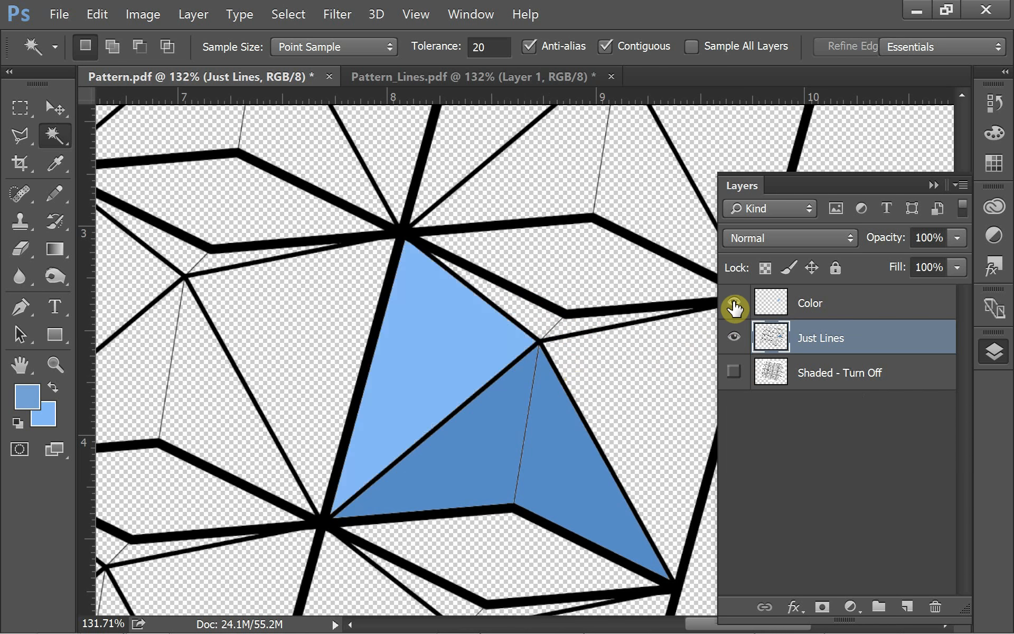
pyautogui.click(734, 305)
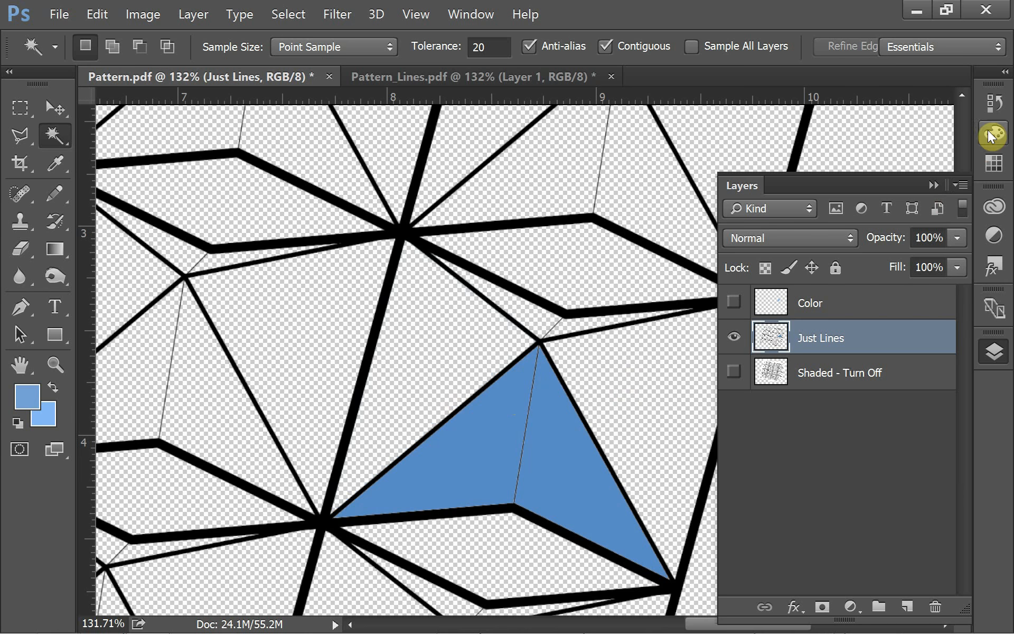
# Step: Revert the document history to the second Magic Wand selection, before the darker blue fill of the two faces
pyautogui.click(994, 104)
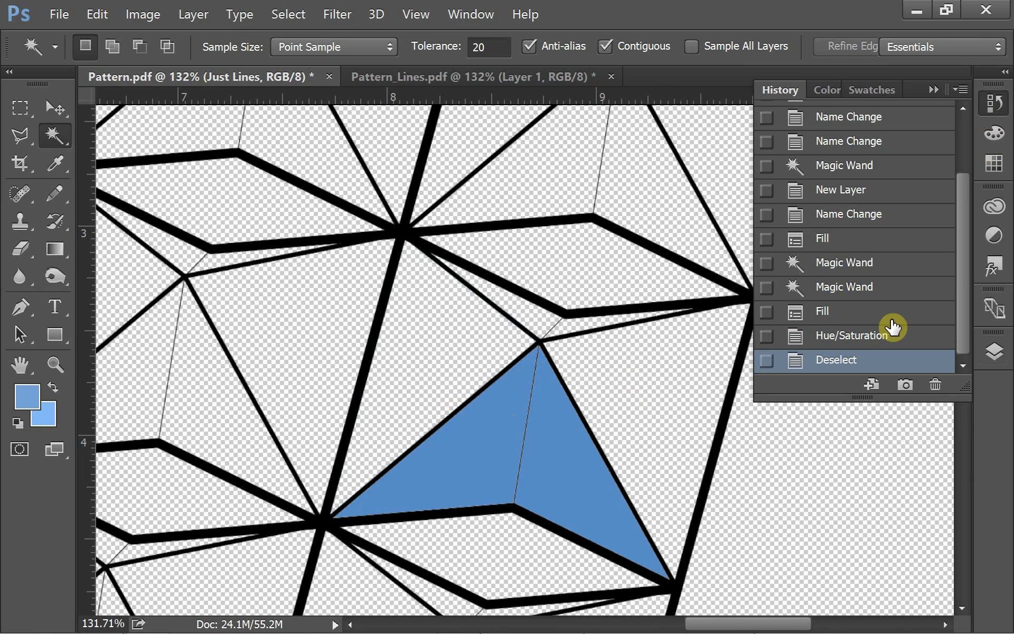
pyautogui.click(867, 292)
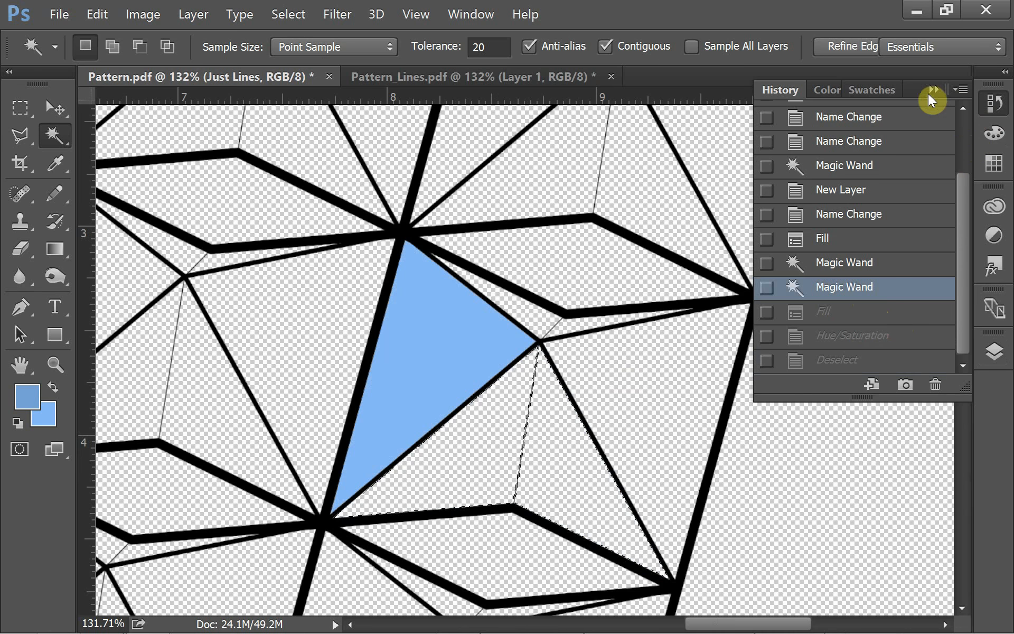
# Step: Fill the two selected faces on the Color layer with the foreground color at 100% opacity in Normal mode
pyautogui.click(984, 346)
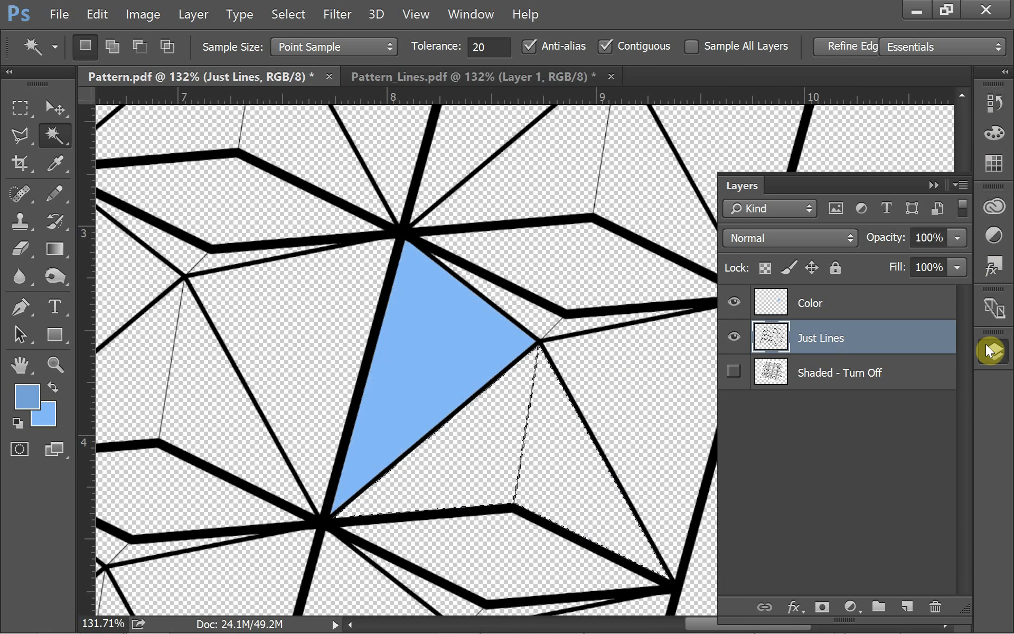
pyautogui.click(836, 309)
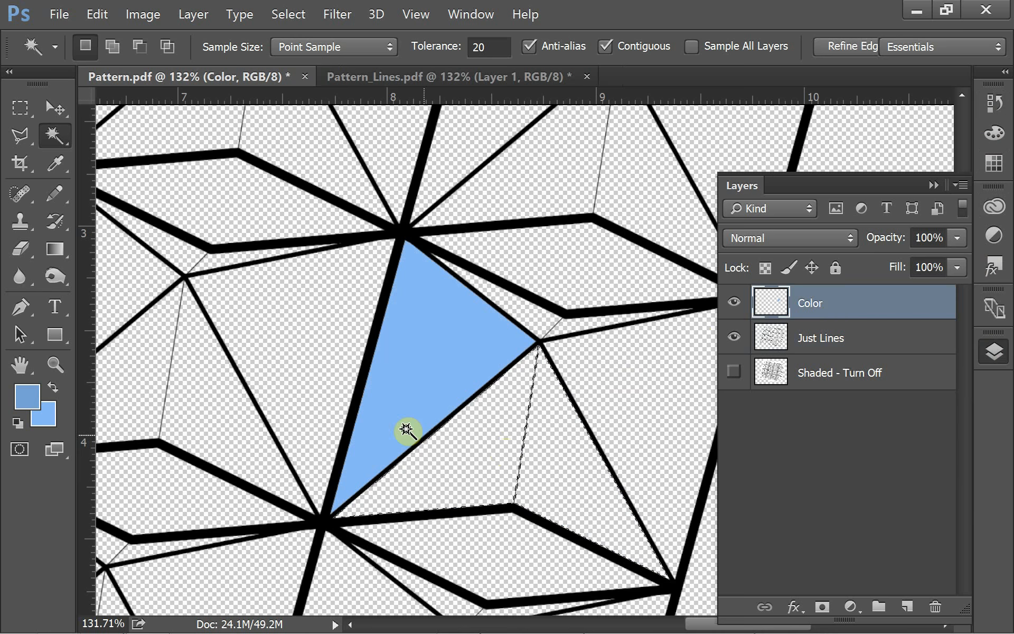
pyautogui.click(90, 15)
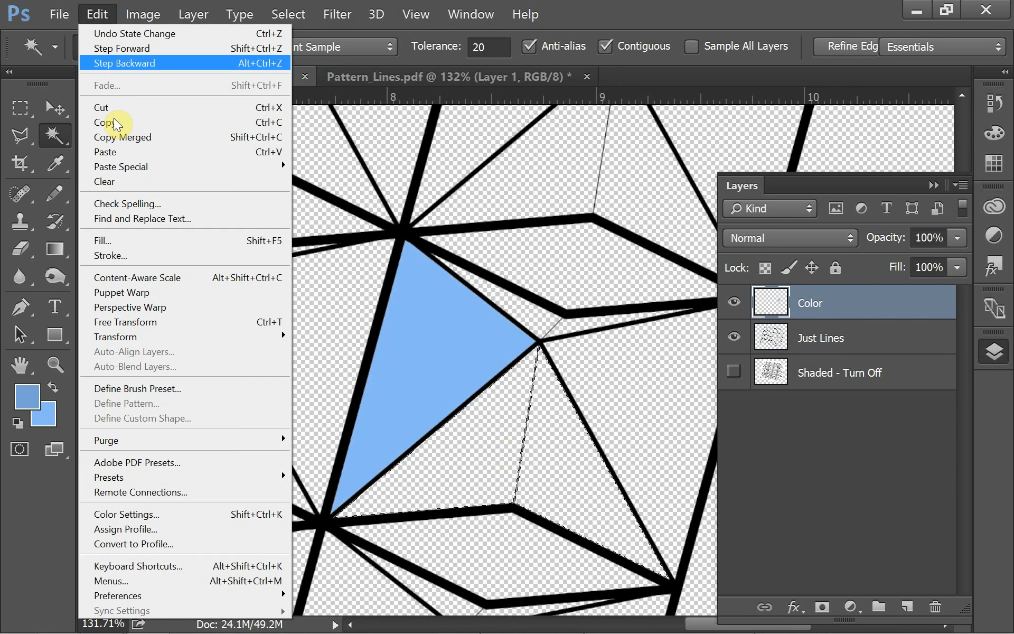
pyautogui.click(124, 233)
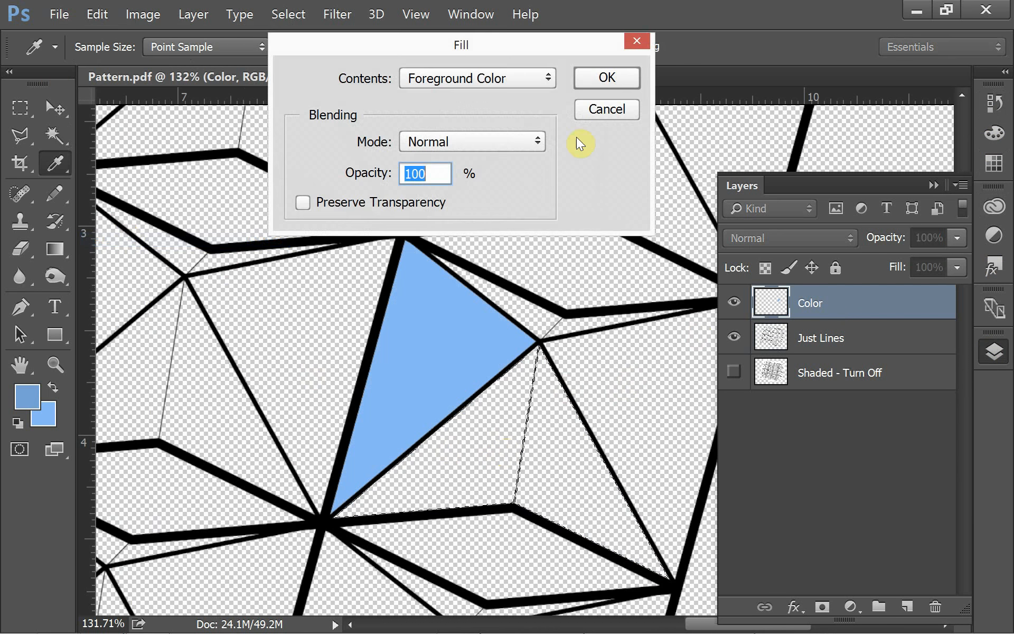
pyautogui.click(605, 78)
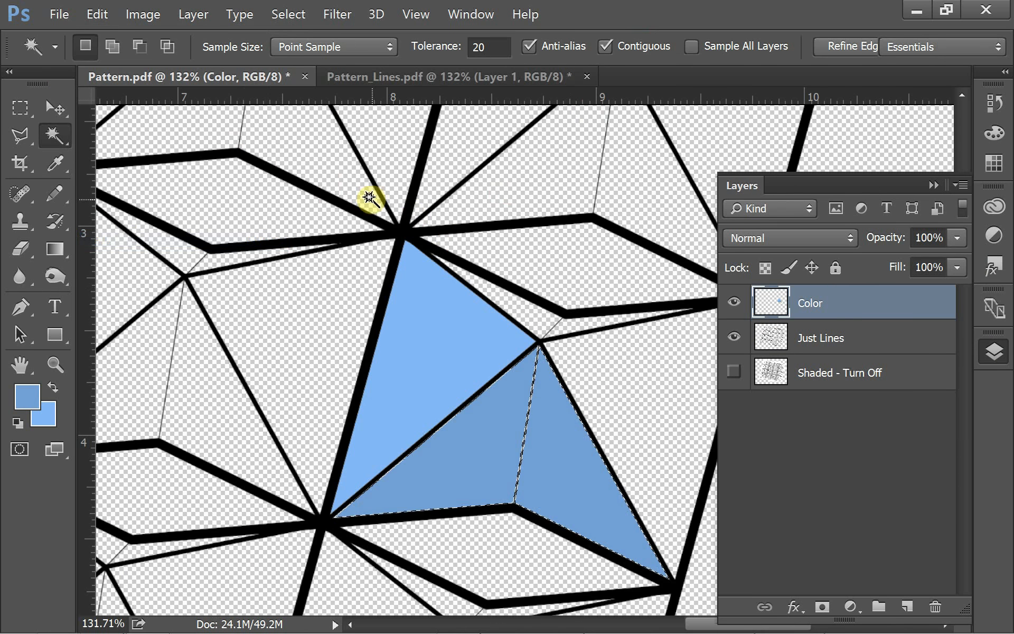
# Step: Adjust the two filled faces with Hue/Saturation, setting saturation to +45 and lightness to -21
pyautogui.click(136, 13)
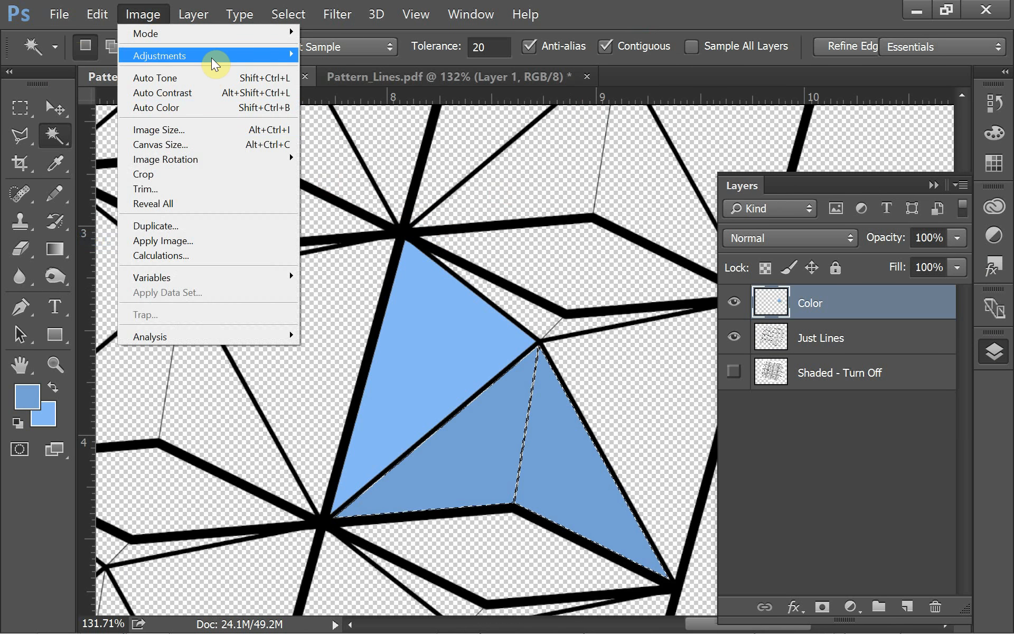
pyautogui.moveTo(212, 56)
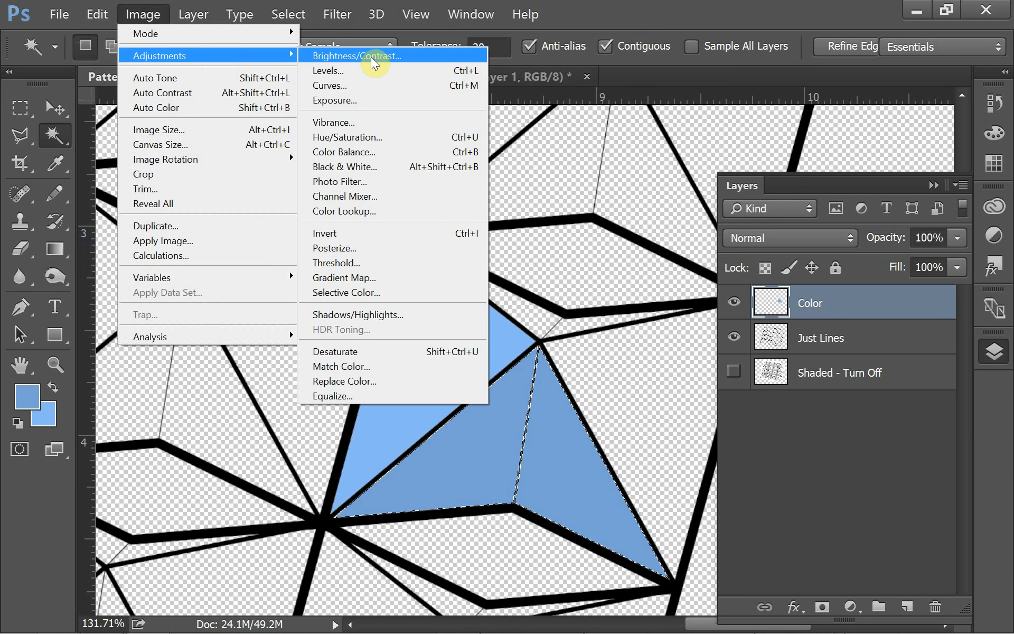
pyautogui.click(371, 137)
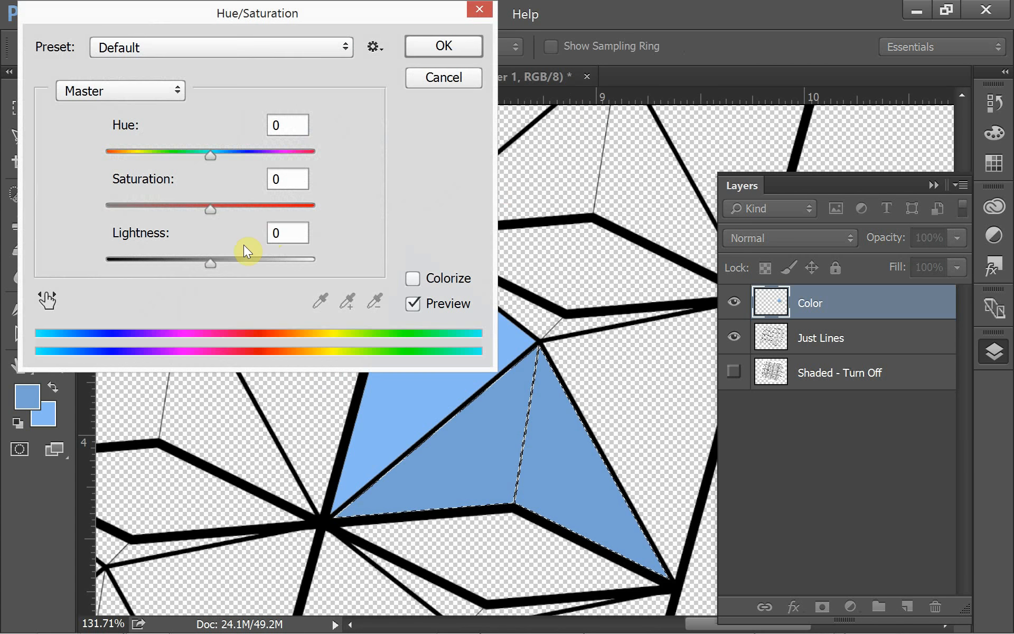
pyautogui.moveTo(211, 211); pyautogui.dragTo(259, 222)
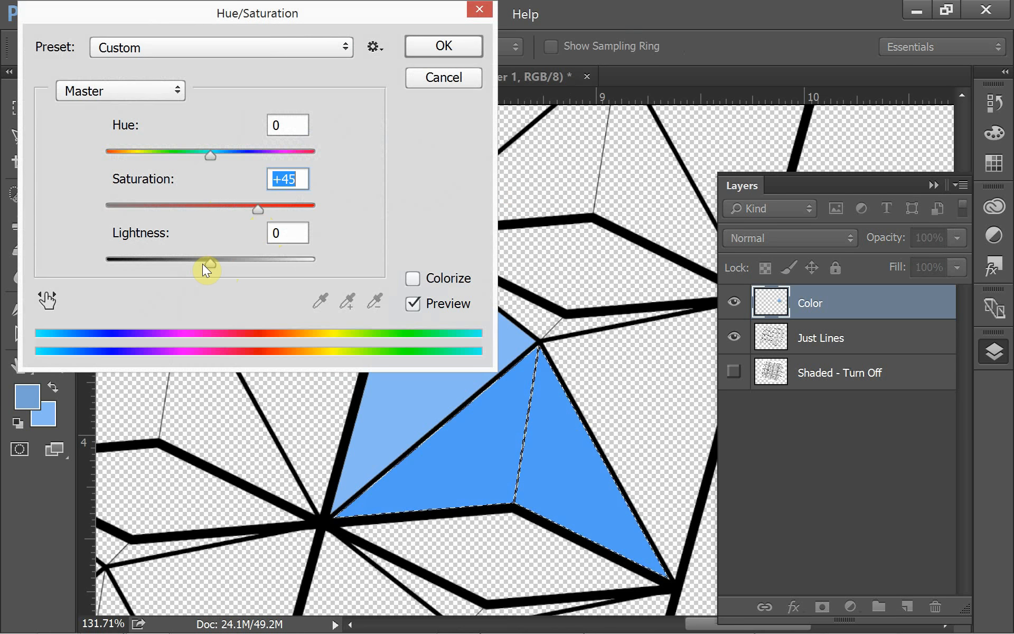
pyautogui.moveTo(208, 264); pyautogui.dragTo(188, 266)
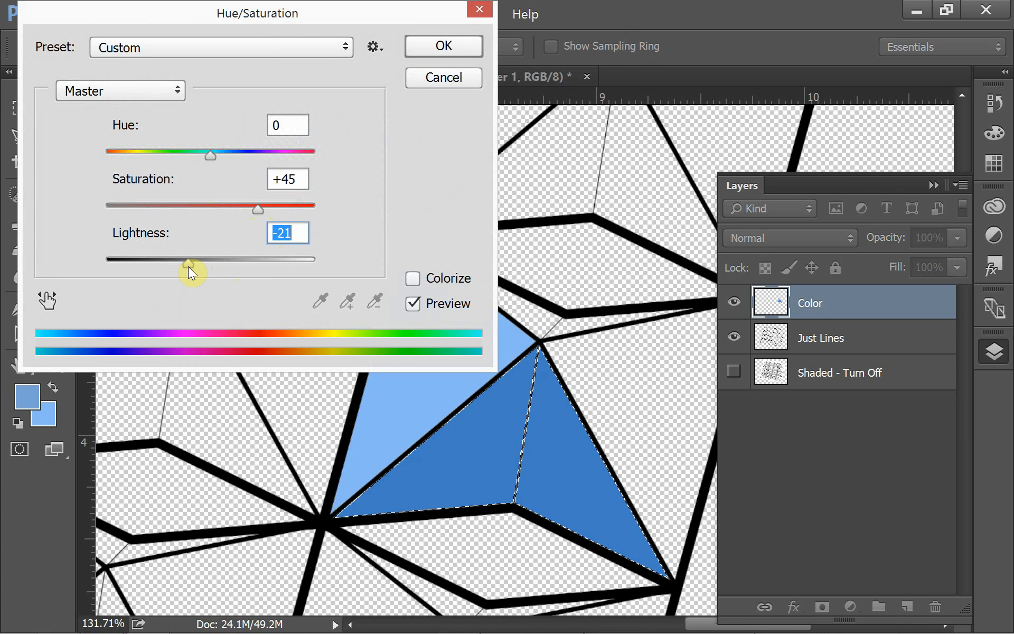
pyautogui.click(443, 46)
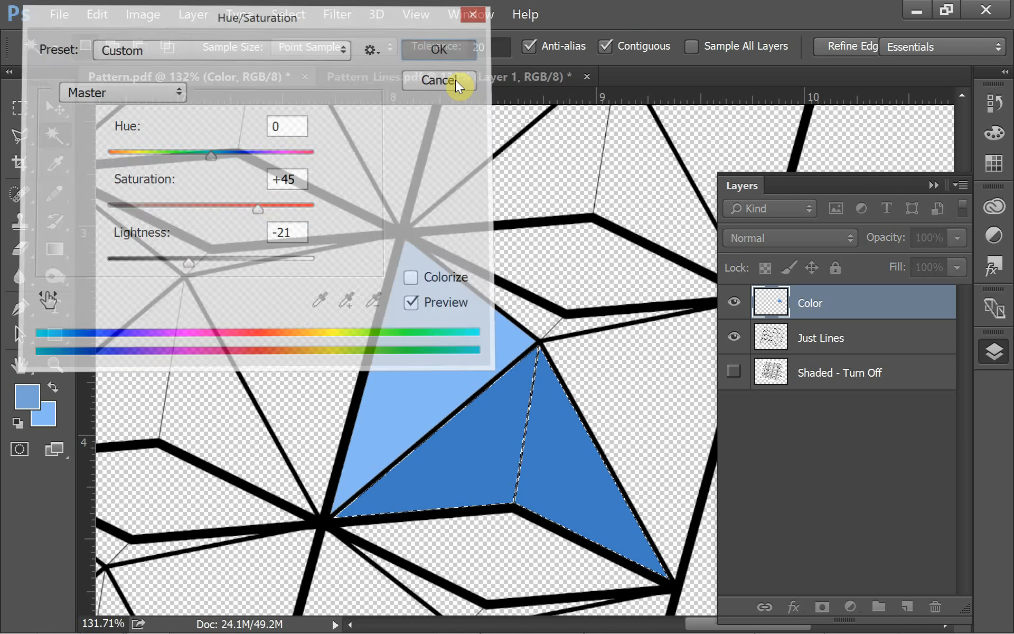
# Step: Check the fills by toggling the Color layer off and back on, and clear the selection
pyautogui.click(733, 303)
pyautogui.click(732, 305)
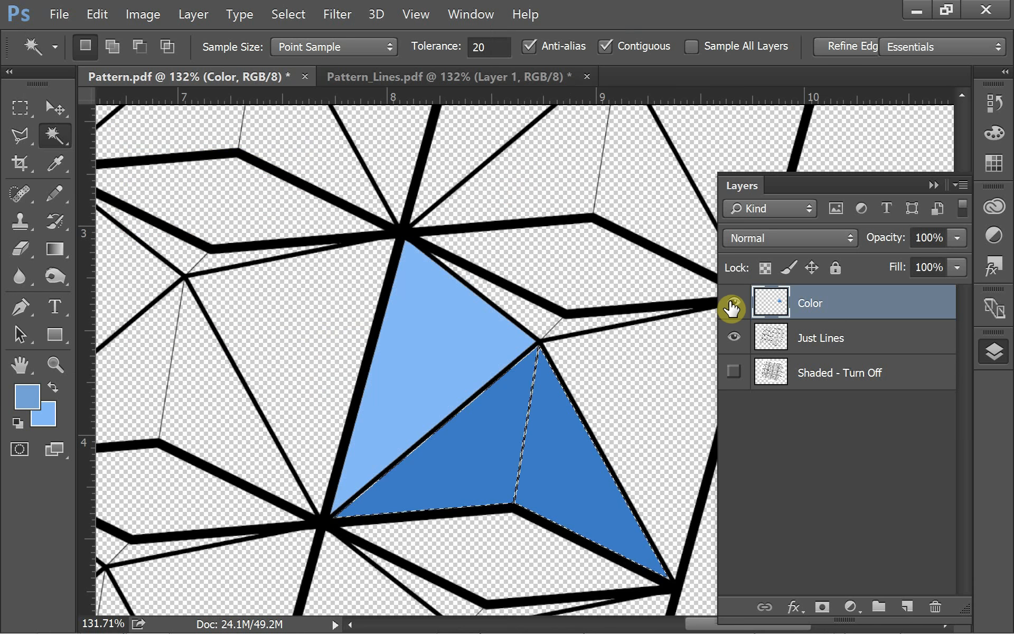
pyautogui.hotkey('ctrl', 'd')
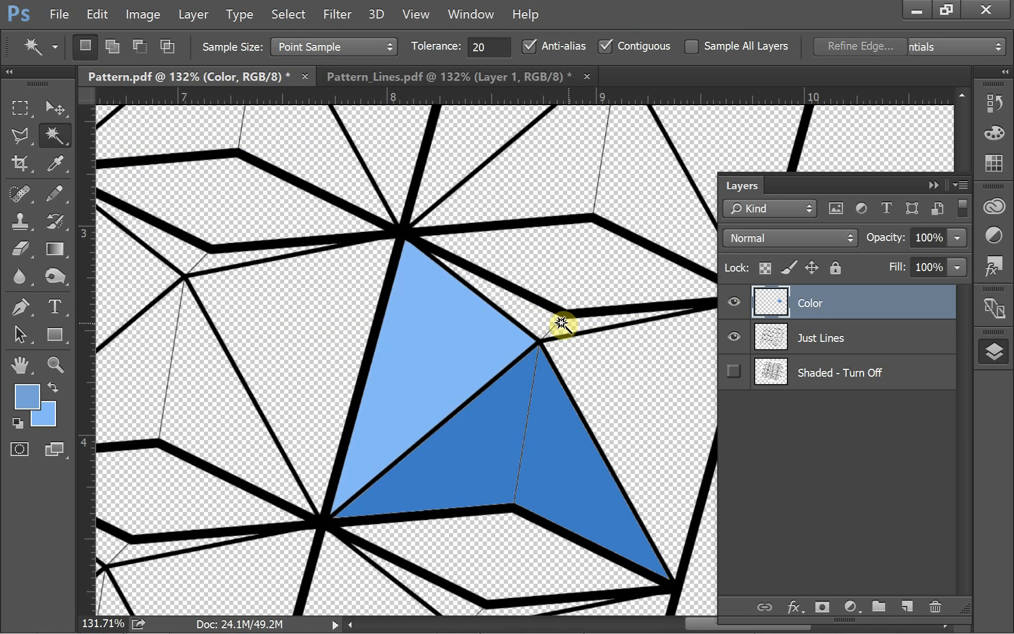
# Step: Select the two narrow faces above the blue ones with the Magic Wand on the Just Lines layer
pyautogui.click(819, 344)
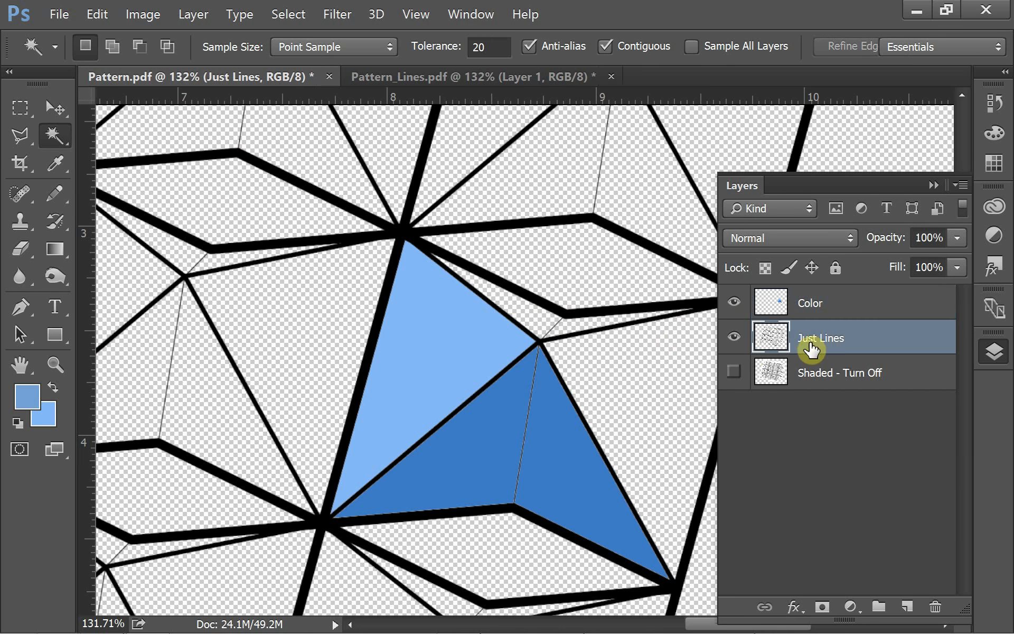
pyautogui.click(554, 330)
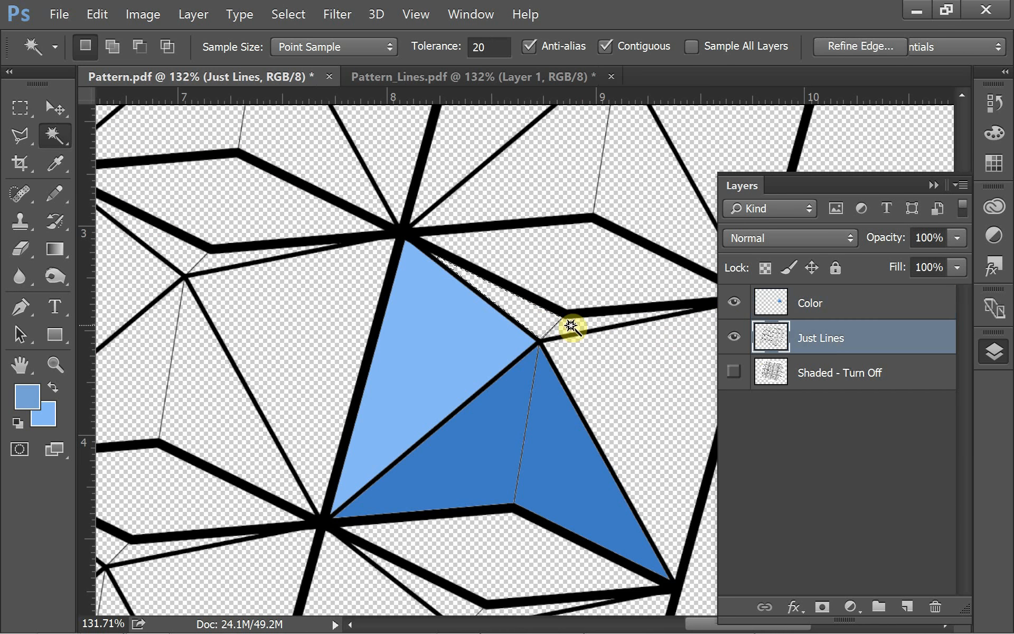
pyautogui.press('shift')
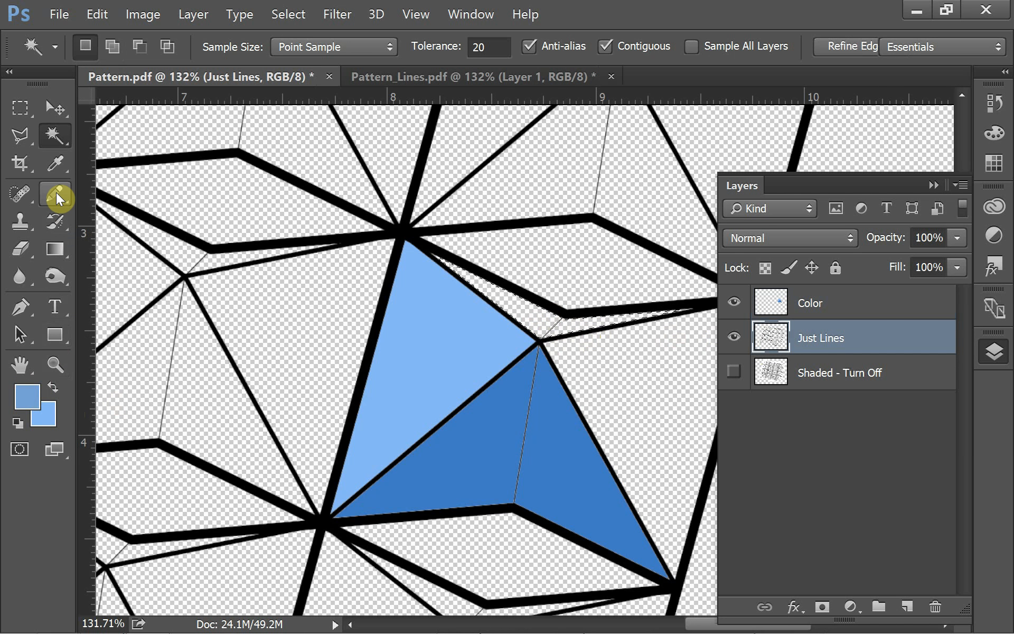
# Step: Fill the two narrow faces with the darker blue sampled from the adjacent face at 100% opacity in Normal mode, and clear the selection
pyautogui.click(54, 165)
pyautogui.click(494, 435)
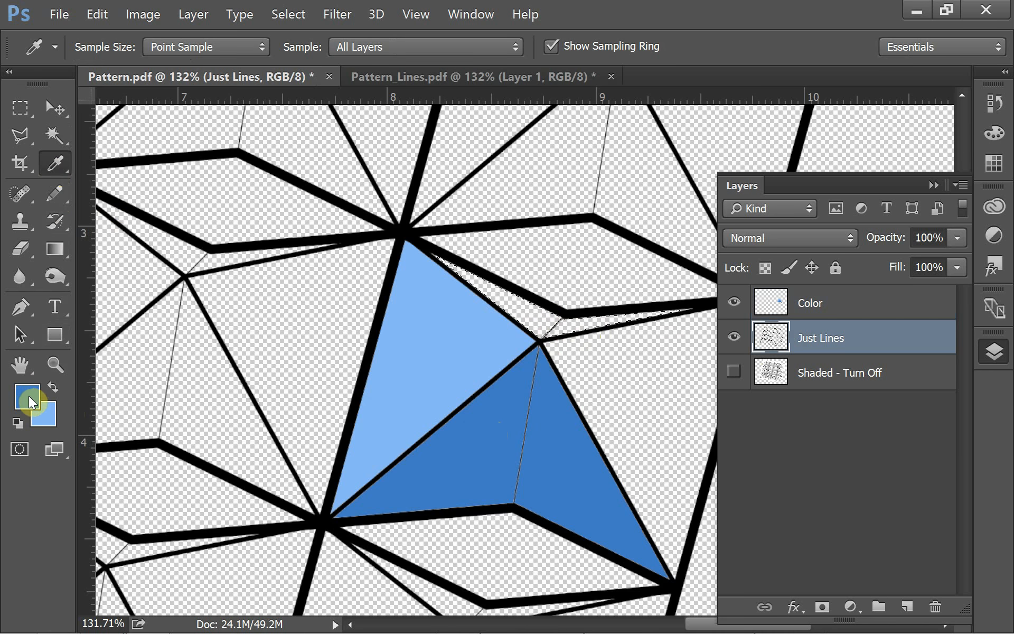
pyautogui.click(96, 14)
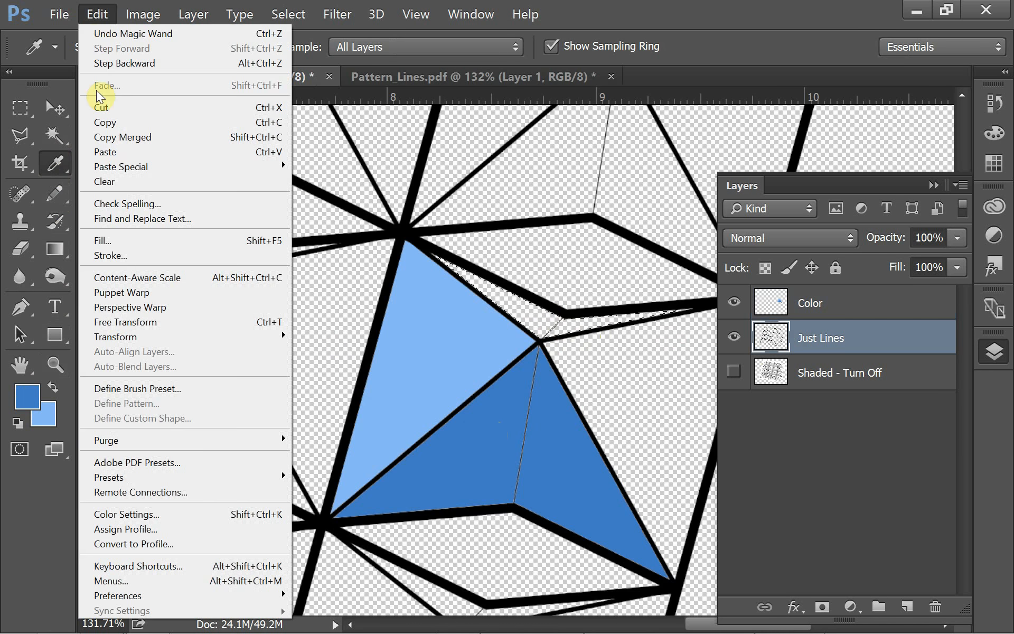
pyautogui.click(107, 243)
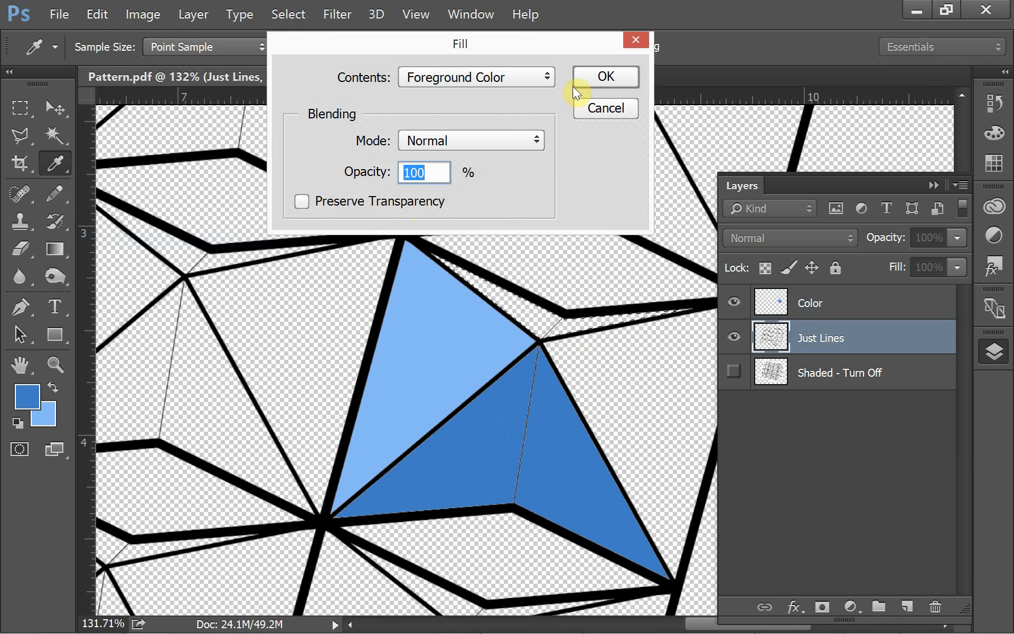
pyautogui.click(598, 76)
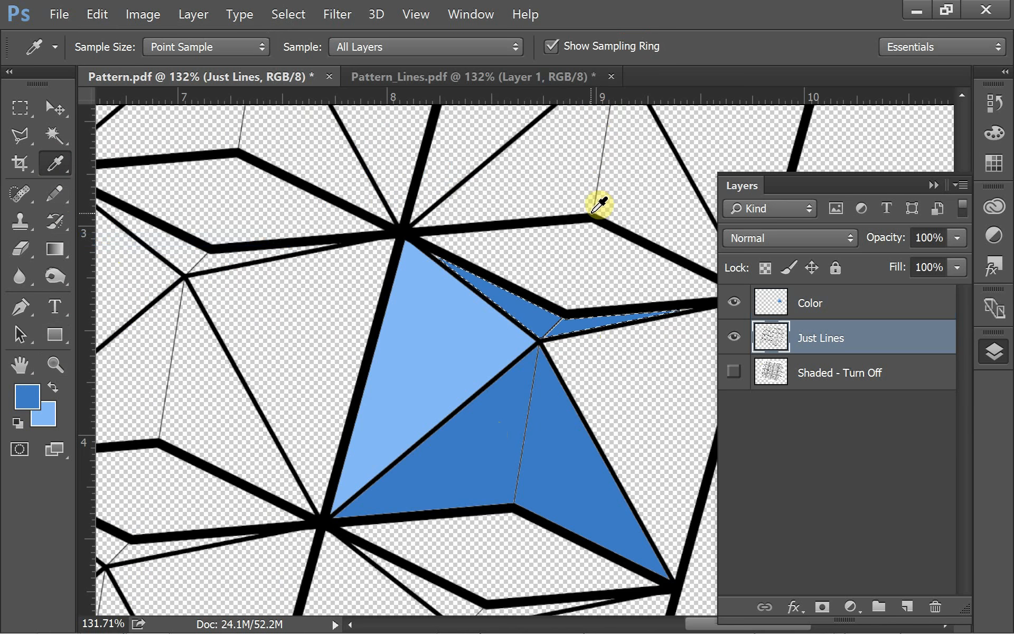
pyautogui.hotkey('ctrl', 'd')
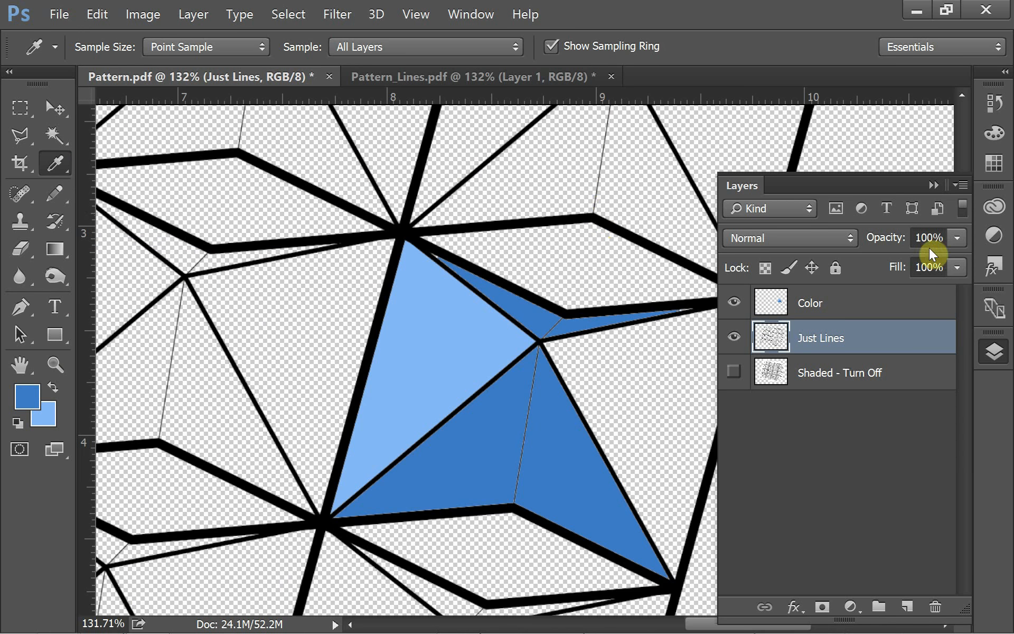
# Step: Save the document as Pattern.psd in the Rhino Photoshop Drawing folder, in Photoshop format with Layers and Maximize Compatibility enabled
pyautogui.click(929, 187)
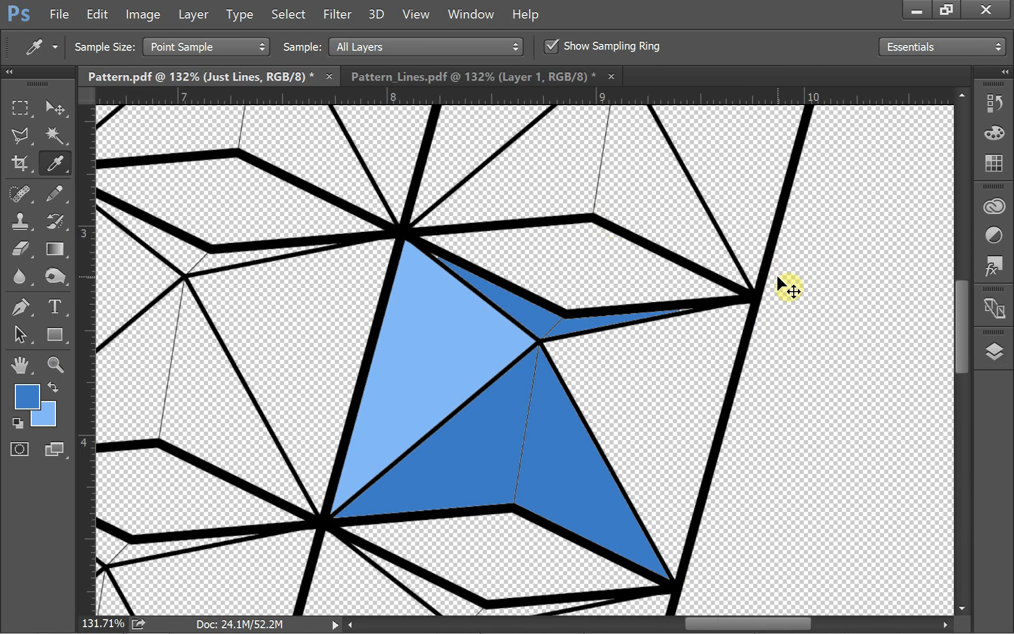
pyautogui.hotkey('ctrl', '-')
pyautogui.hotkey('ctrl', '-')
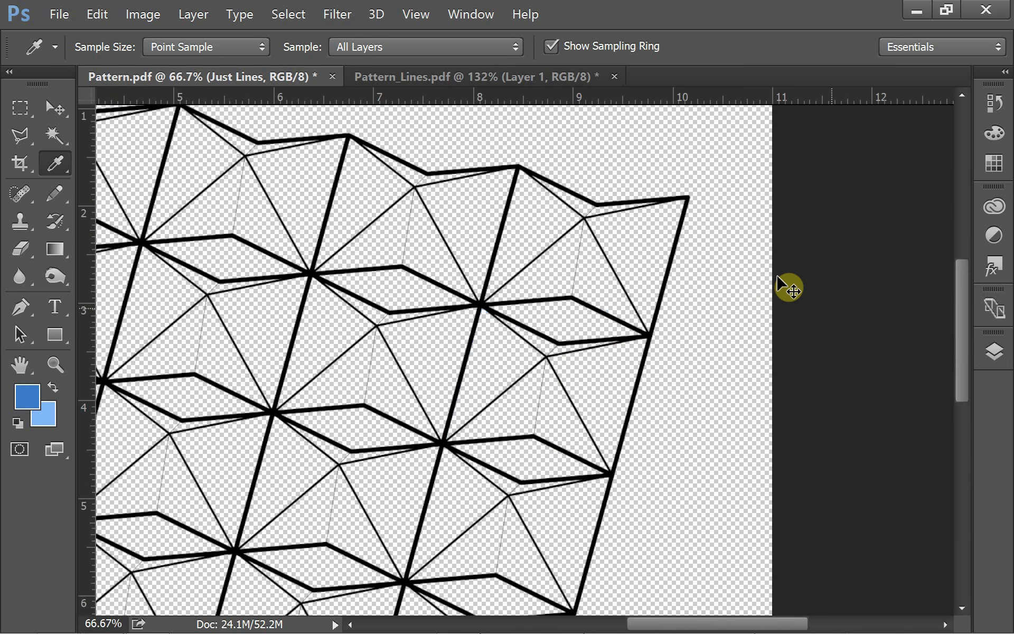
pyautogui.hotkey('ctrl', '-')
pyautogui.hotkey('ctrl', '-')
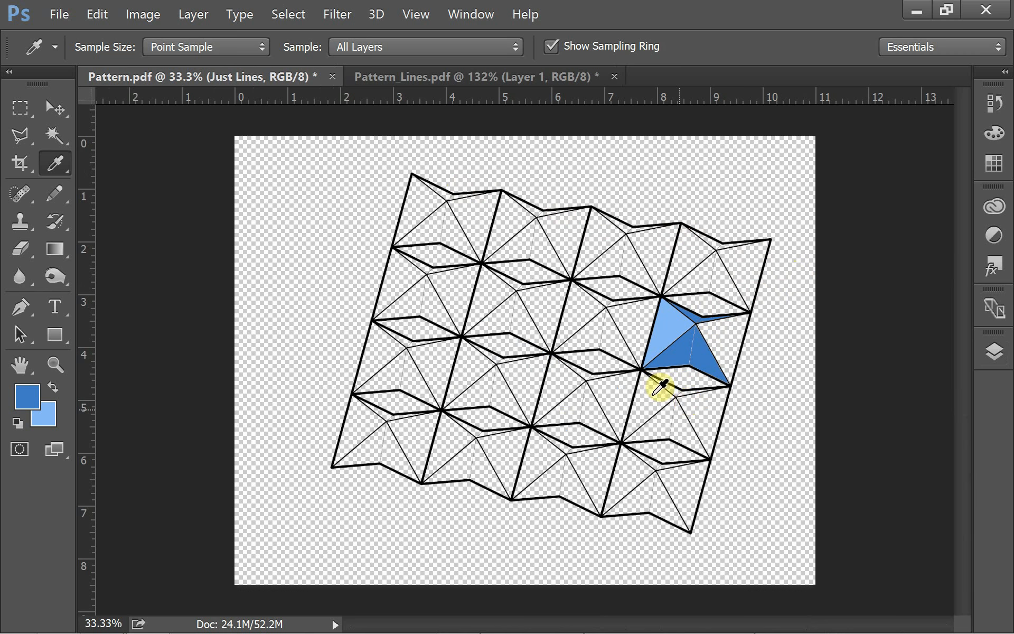
pyautogui.click(63, 14)
pyautogui.click(113, 186)
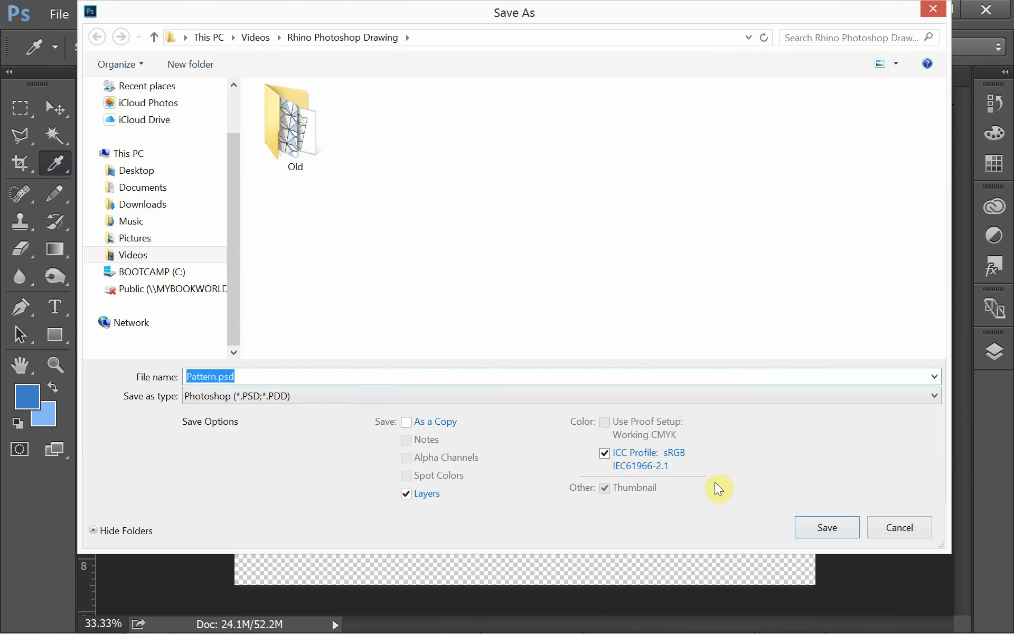
pyautogui.click(845, 526)
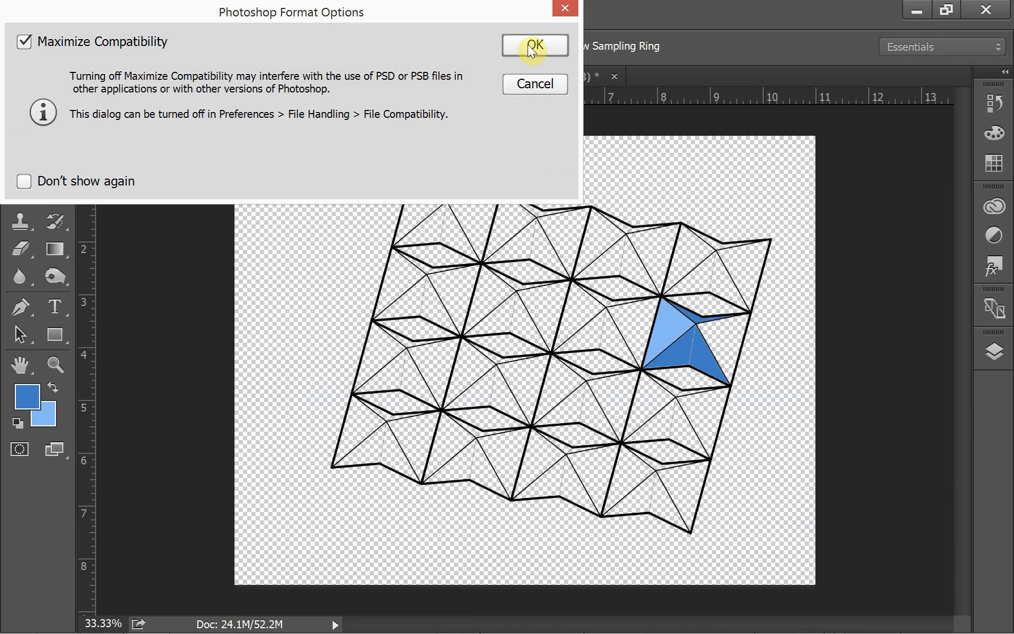
pyautogui.click(529, 44)
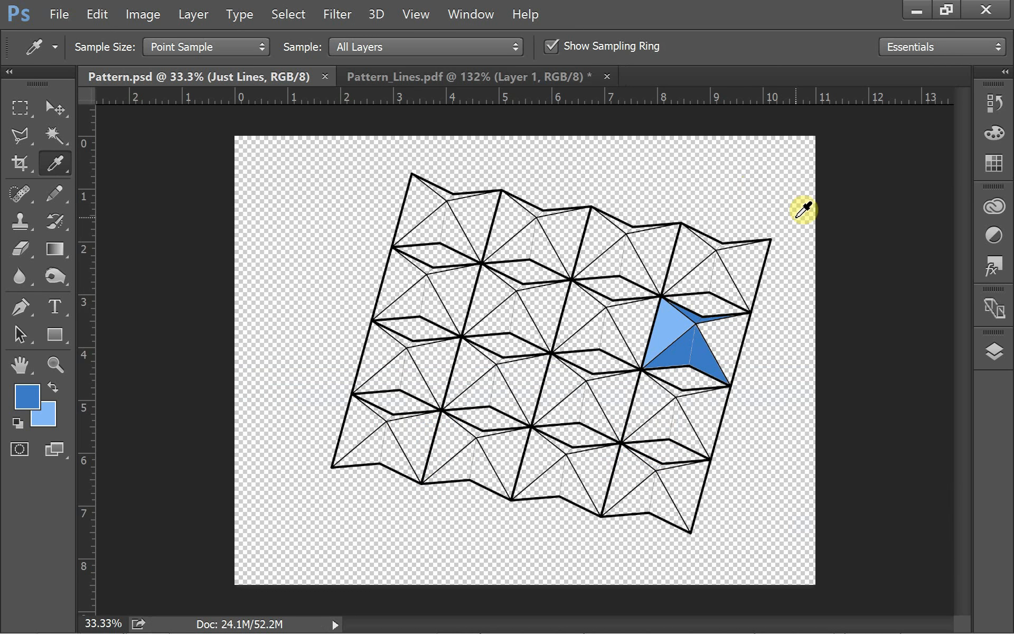
# Step: Duplicate the Color layer and move the copy onto the pattern unit directly above the blue faces
pyautogui.click(994, 351)
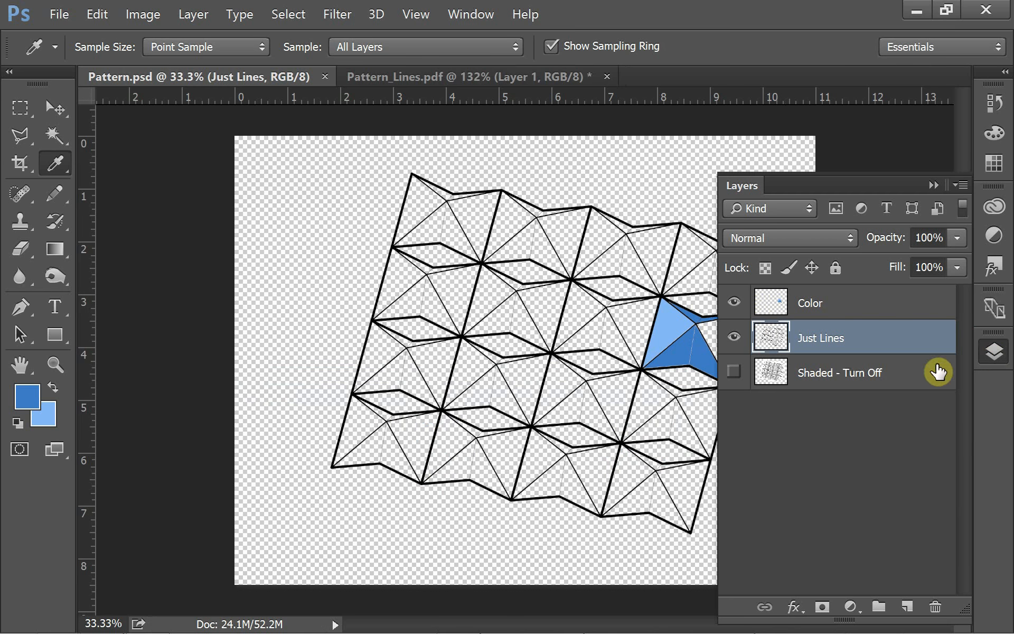
pyautogui.click(824, 312)
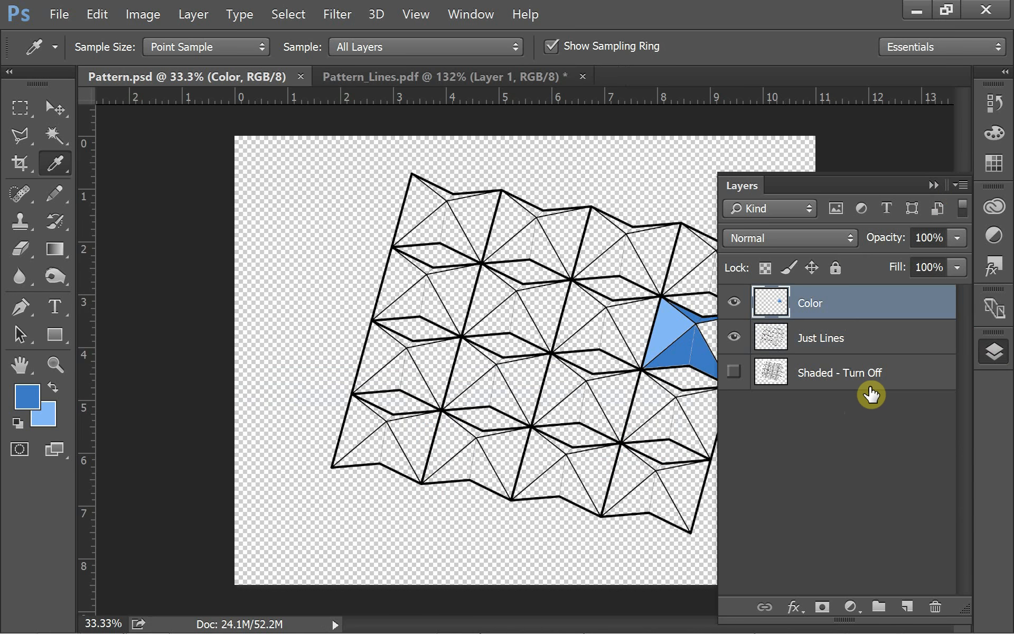
pyautogui.hotkey('ctrl', 'j')
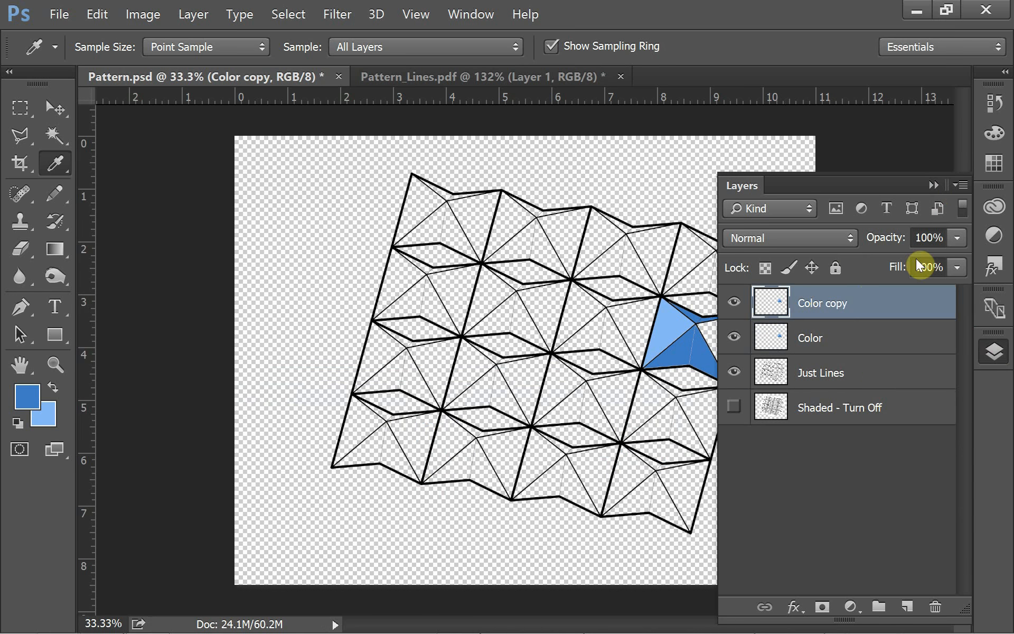
pyautogui.click(933, 186)
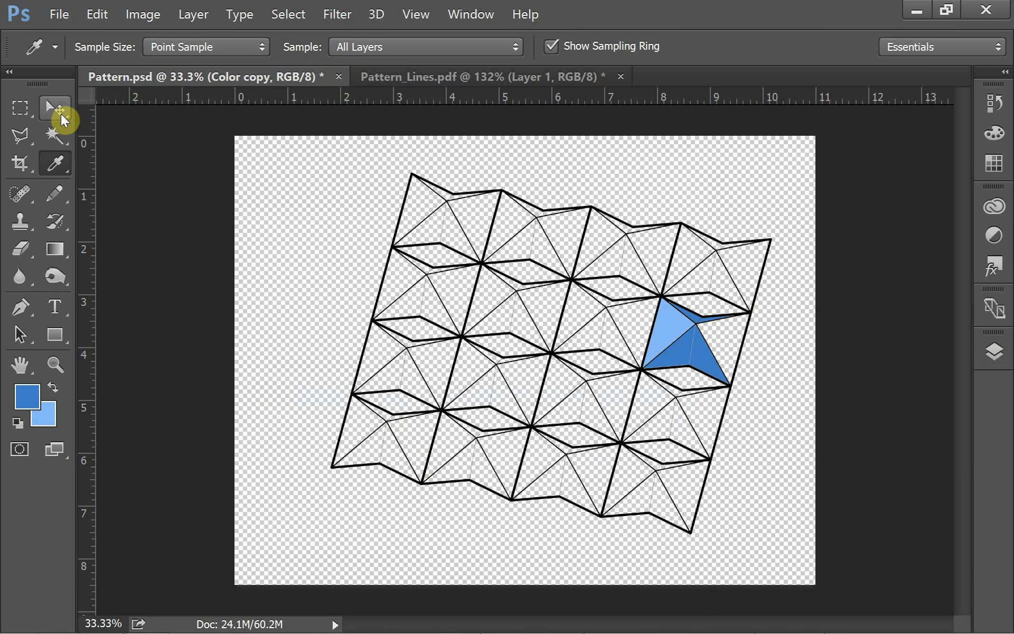
pyautogui.click(58, 110)
pyautogui.moveTo(676, 346); pyautogui.dragTo(697, 272)
pyautogui.moveTo(692, 265); pyautogui.dragTo(693, 263)
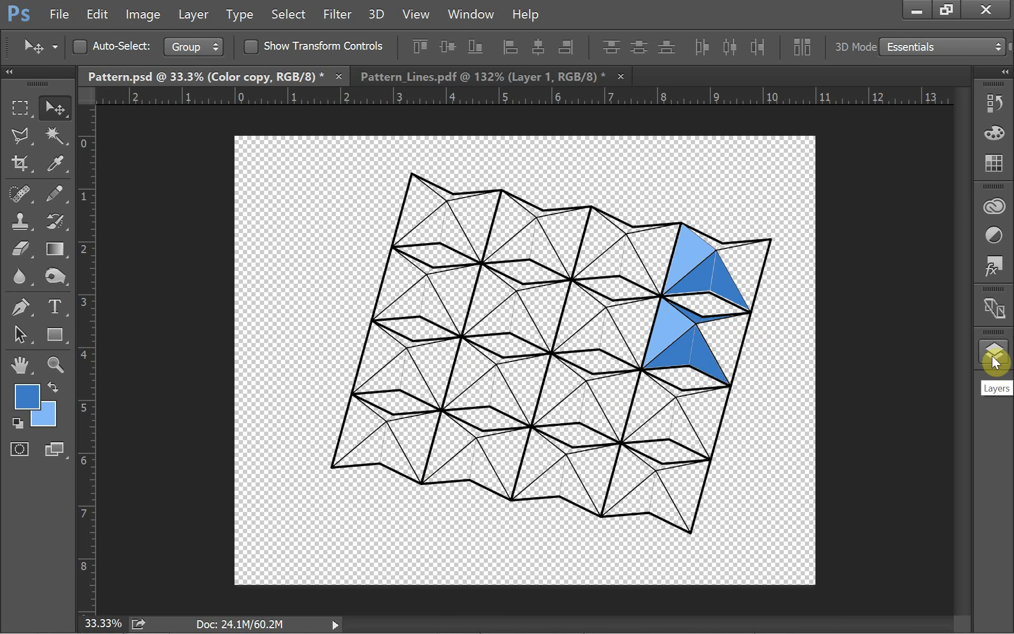
# Step: Undo the move of the duplicated color layer and delete the Color copy layer
pyautogui.click(993, 105)
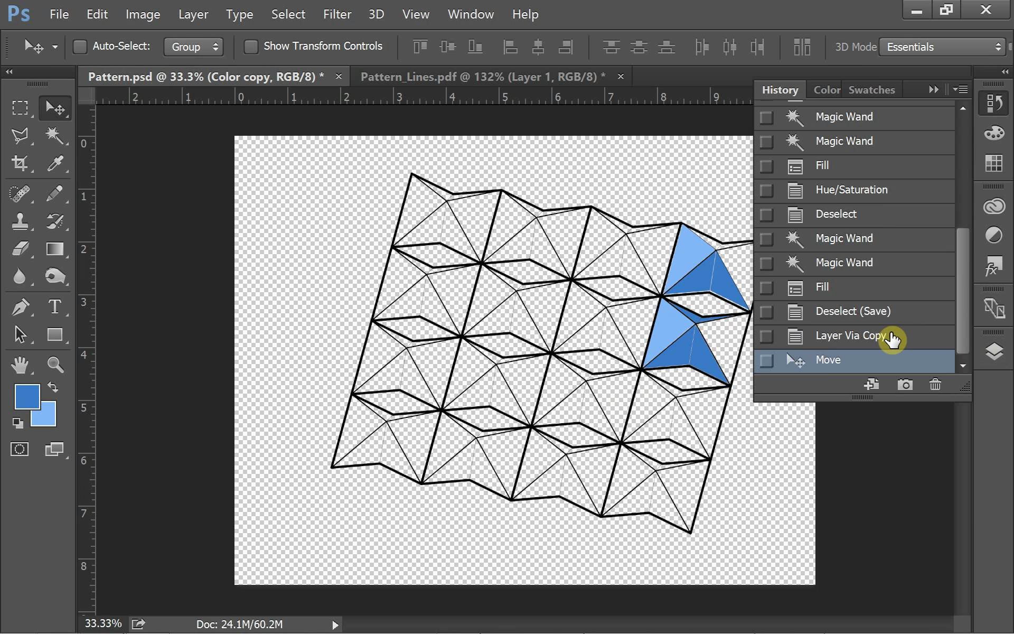
pyautogui.click(892, 339)
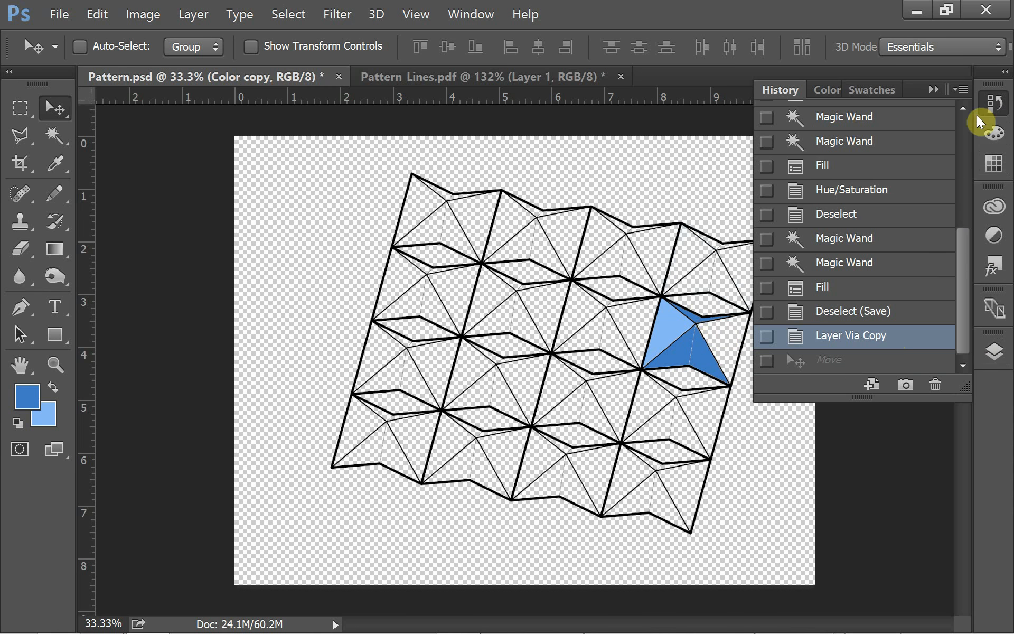
pyautogui.click(994, 351)
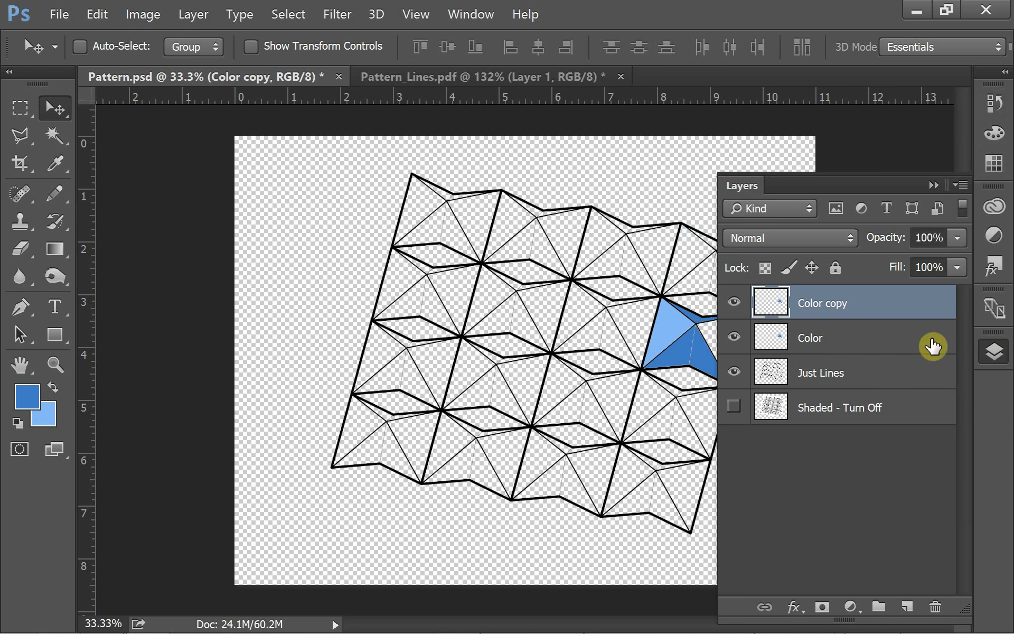
pyautogui.moveTo(859, 311); pyautogui.dragTo(927, 606)
# Step: Check which layer holds each blue fill by toggling the visibility of the Color and Just Lines layers
pyautogui.click(735, 302)
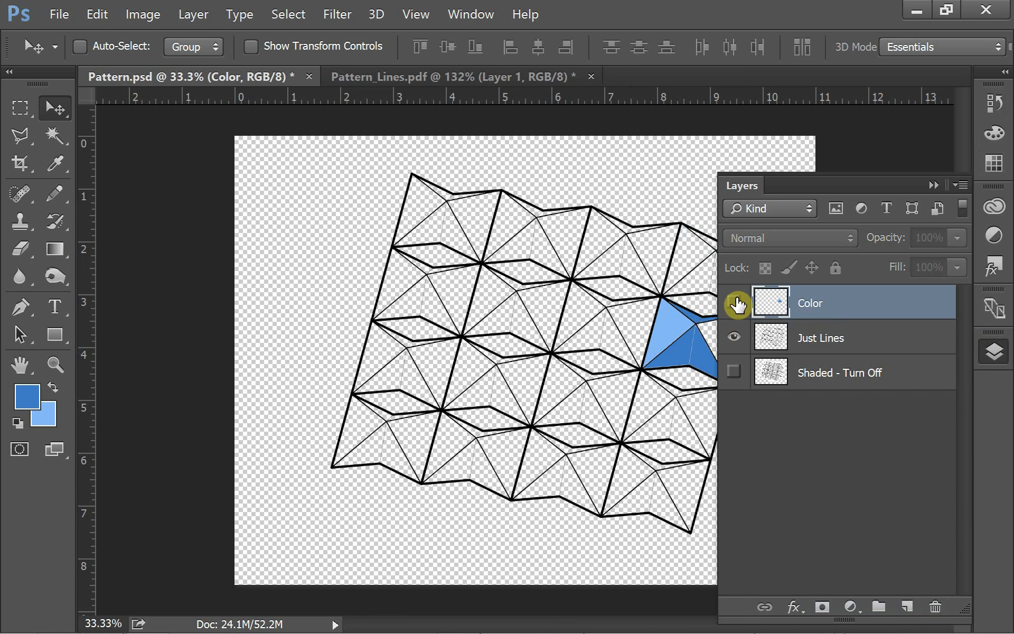
pyautogui.click(735, 337)
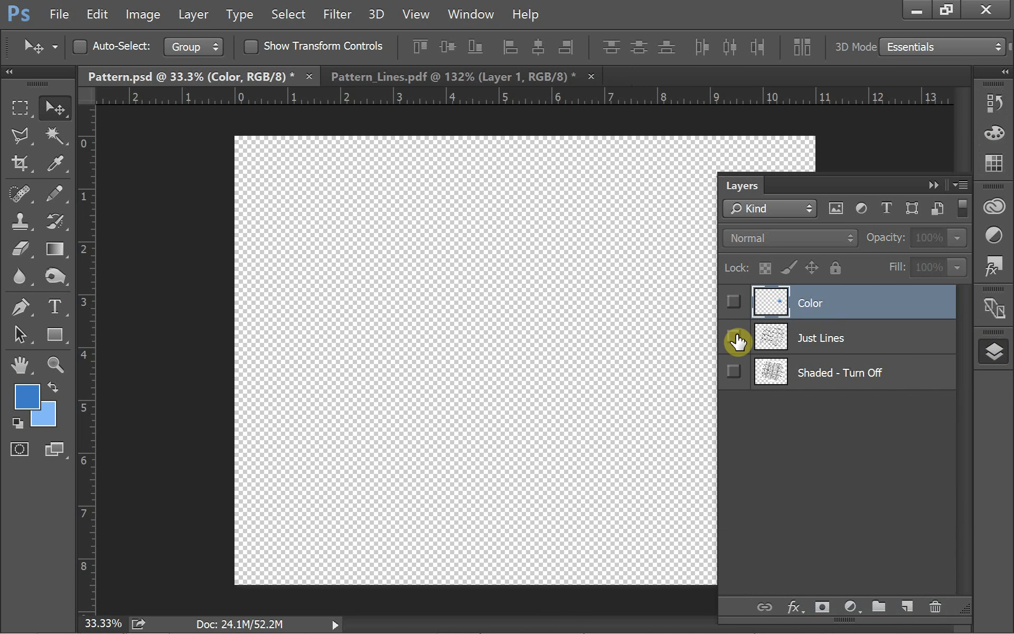
pyautogui.click(735, 337)
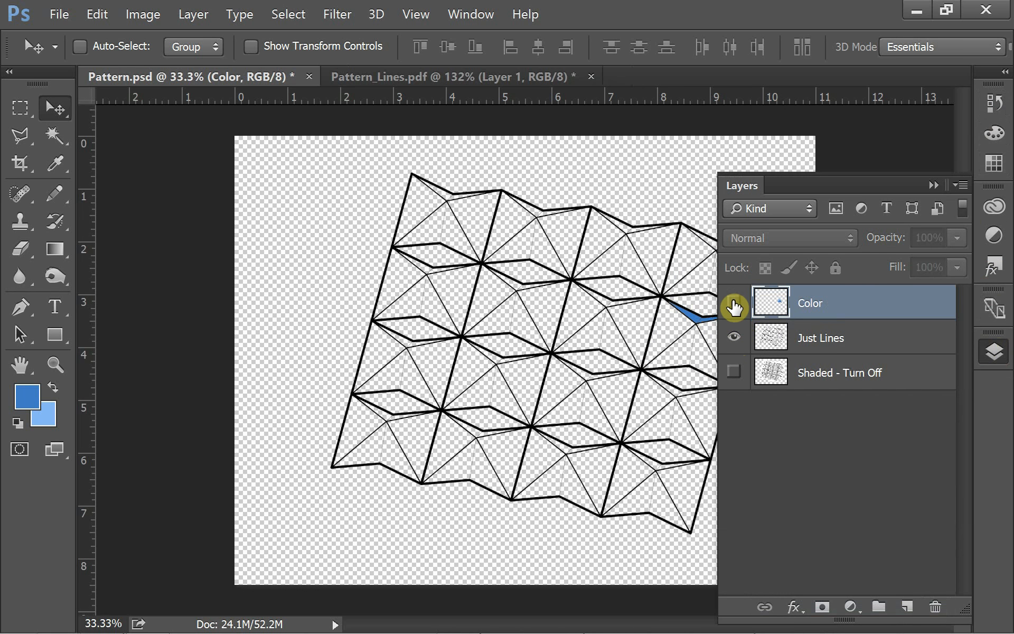
pyautogui.click(735, 303)
pyautogui.click(933, 185)
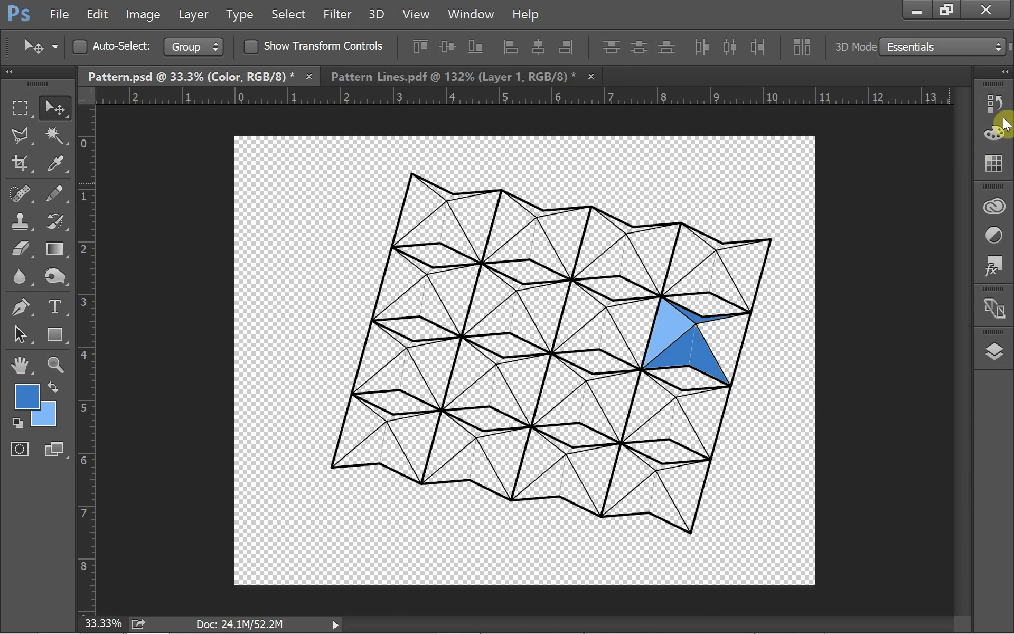
# Step: Revert the history to the last Magic Wand selection of the two narrow faces, and make the Color layer active
pyautogui.click(994, 106)
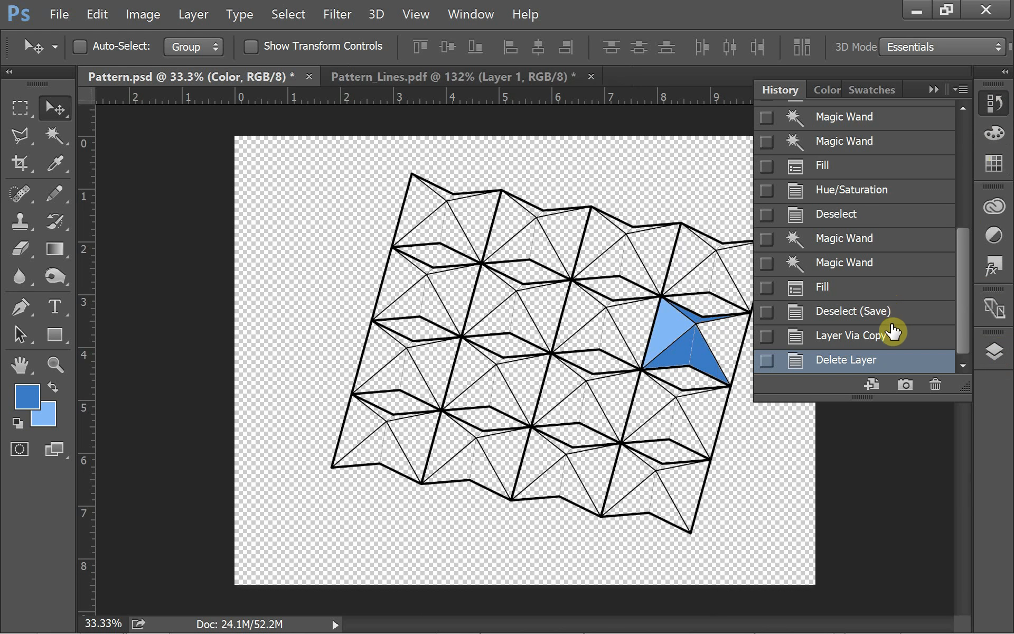
pyautogui.click(857, 269)
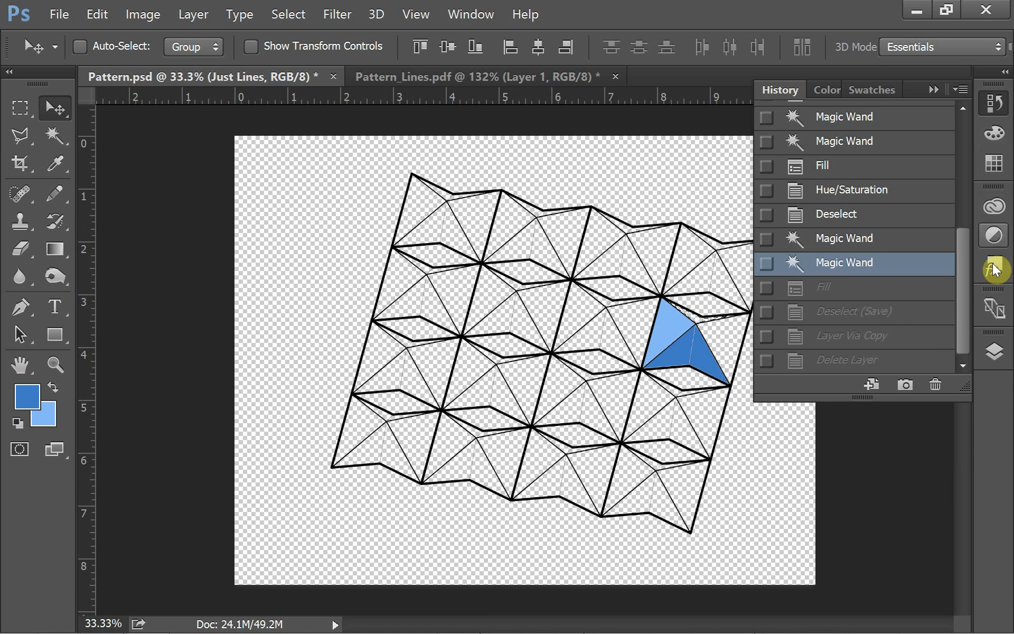
pyautogui.click(995, 353)
pyautogui.click(841, 302)
pyautogui.click(934, 182)
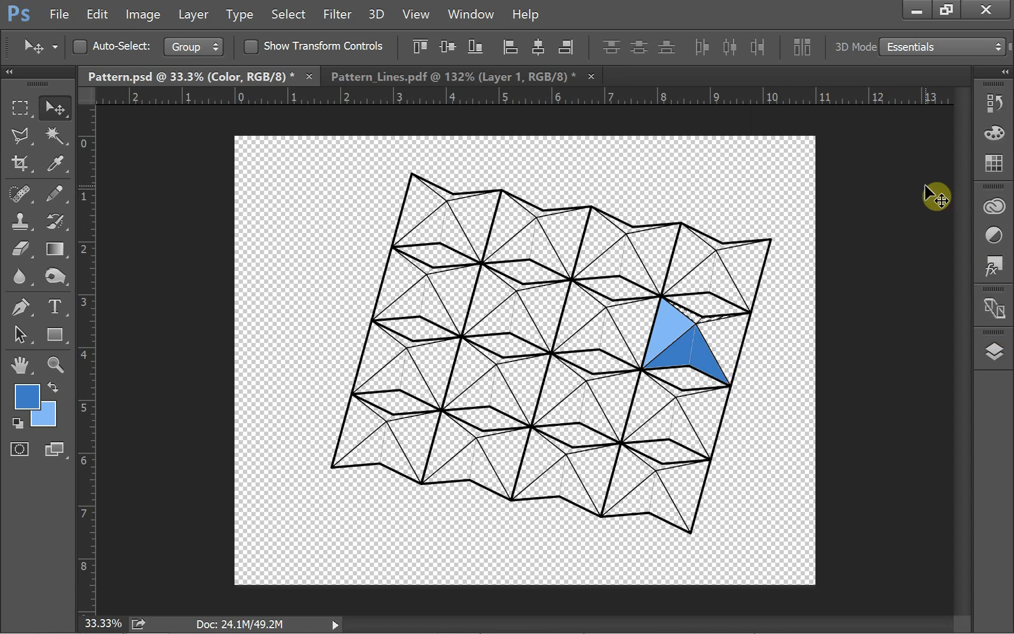
# Step: Fill the two narrow faces on the Color layer with the foreground blue at 100% opacity in Normal mode, and clear the selection
pyautogui.click(106, 14)
pyautogui.click(135, 233)
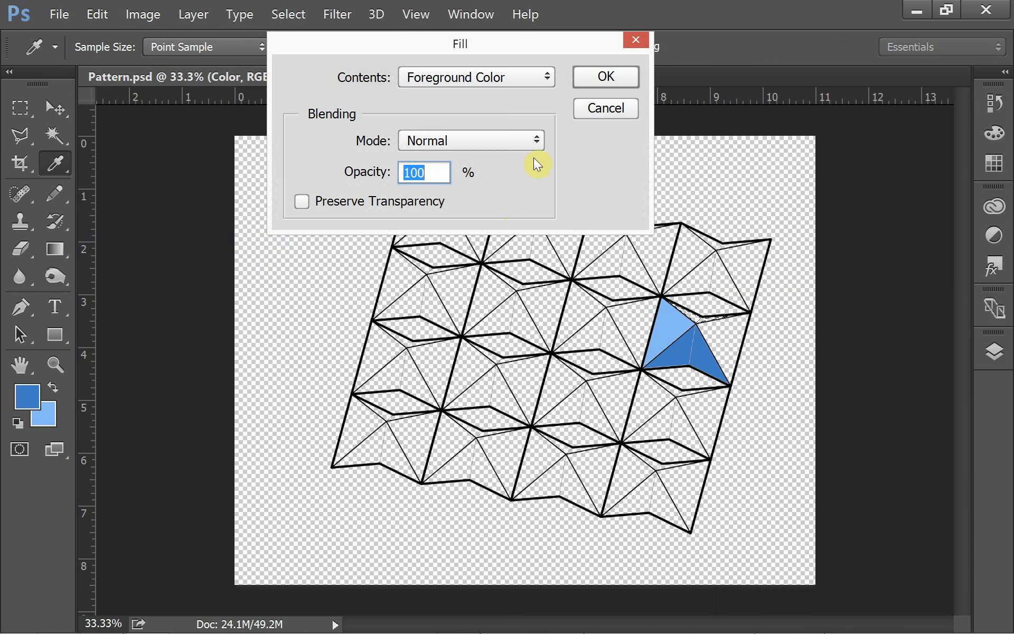
pyautogui.click(578, 81)
pyautogui.press('v')
pyautogui.hotkey('ctrl', 'd')
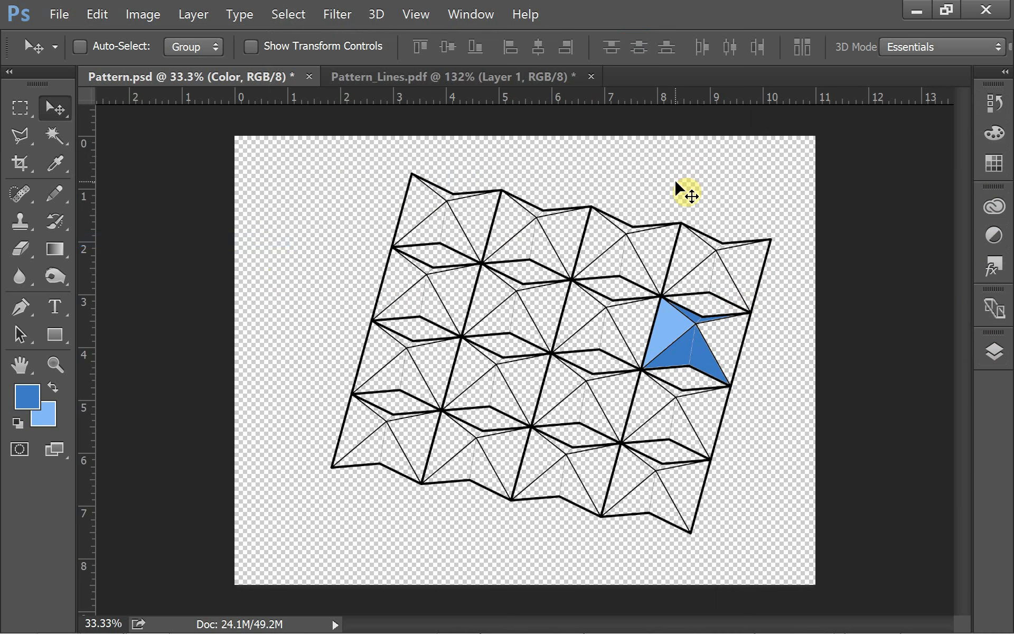
# Step: Check the Color layer's fills by toggling its visibility, then duplicate it and place the copy on the pattern unit above
pyautogui.click(1000, 362)
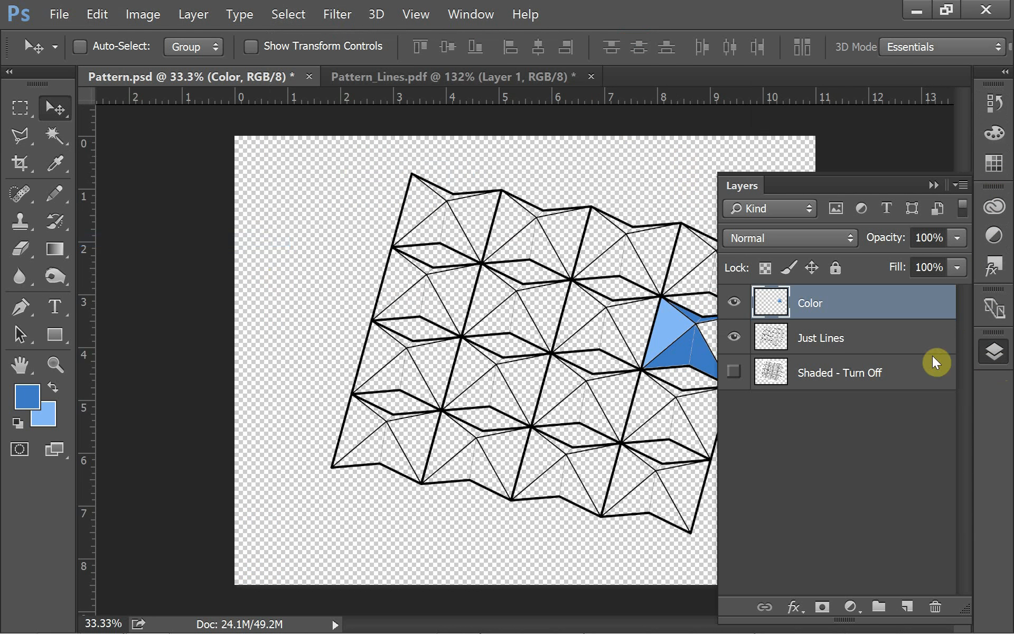
pyautogui.click(735, 303)
pyautogui.click(735, 303)
pyautogui.press('ctrl')
pyautogui.hotkey('ctrl', 'j')
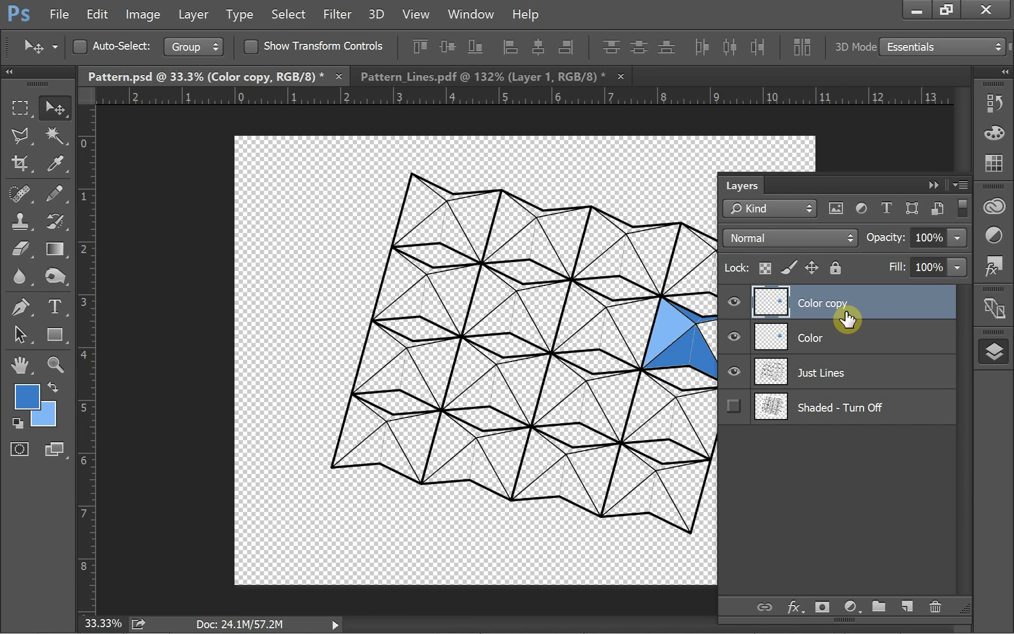
pyautogui.click(933, 185)
pyautogui.moveTo(666, 350); pyautogui.dragTo(687, 275)
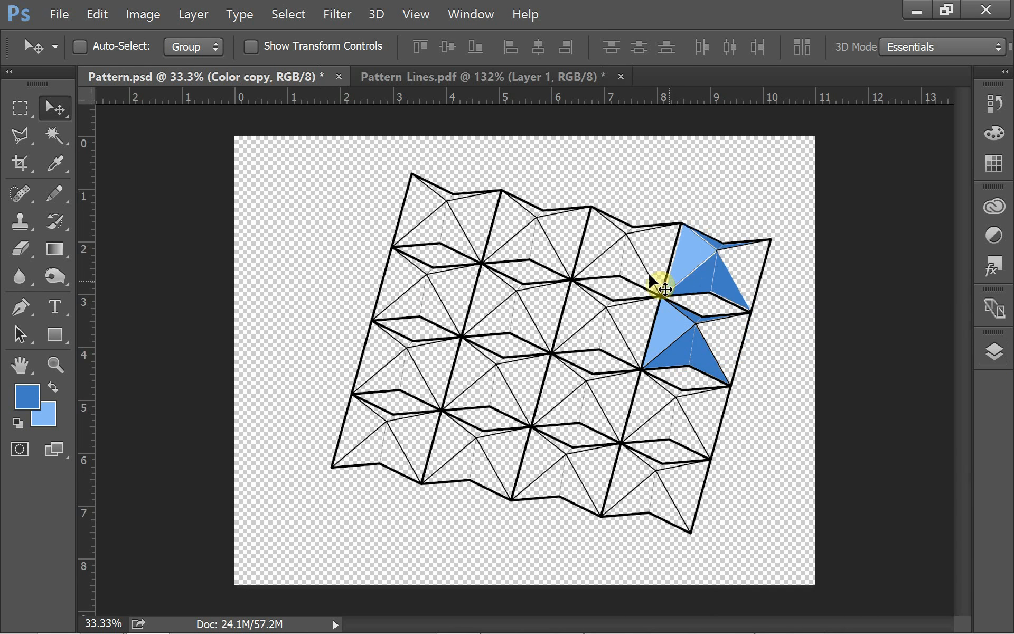
# Step: Shift the Color copy fills slightly up and left to fit the outlines of the upper unit more closely
pyautogui.click(57, 359)
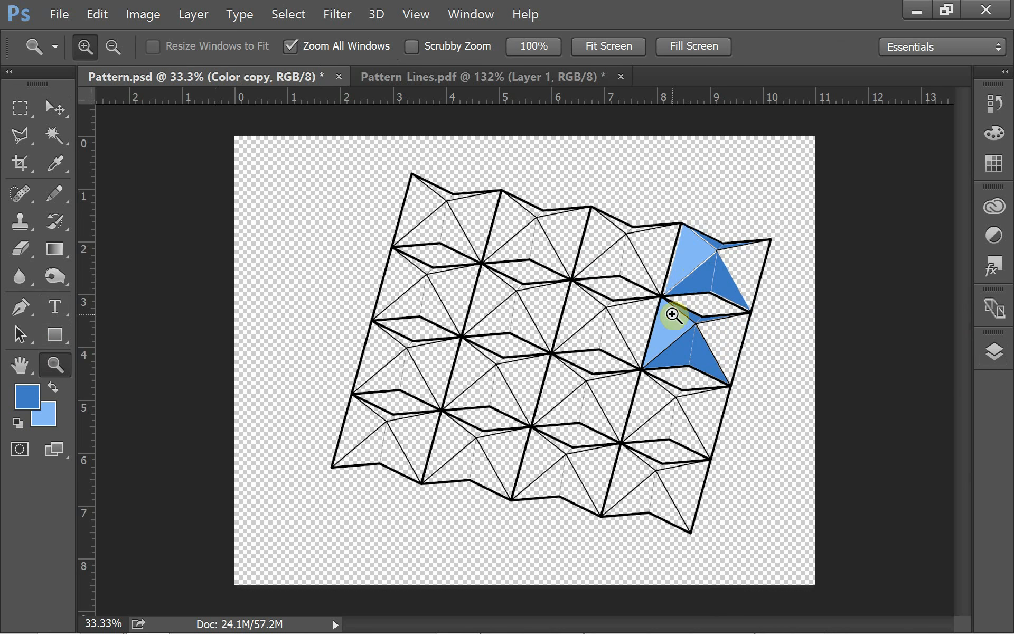
pyautogui.moveTo(615, 320); pyautogui.dragTo(801, 203)
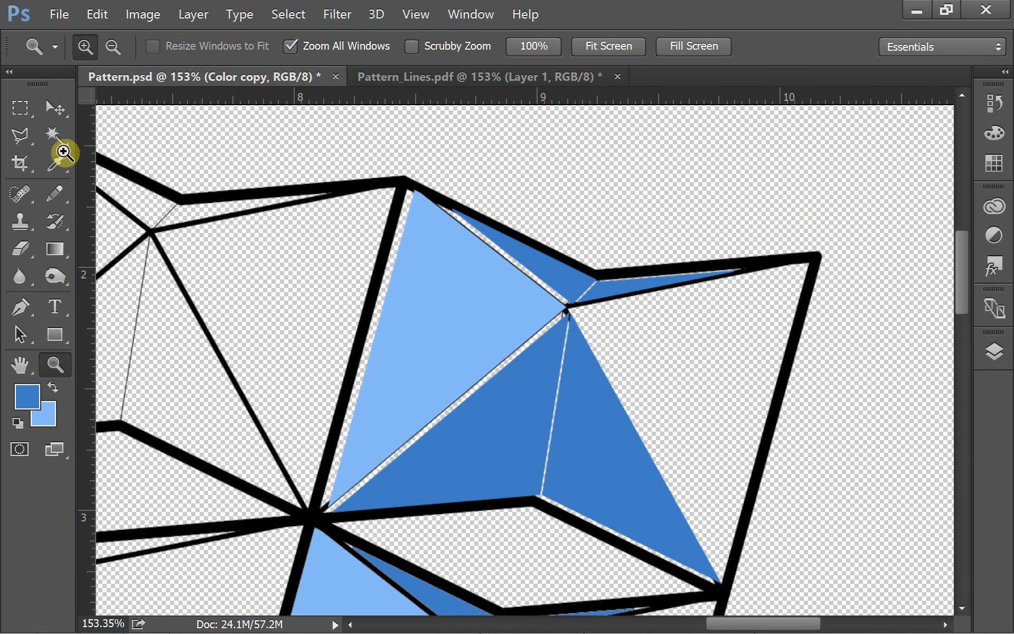
pyautogui.click(56, 109)
pyautogui.moveTo(469, 305); pyautogui.dragTo(472, 297)
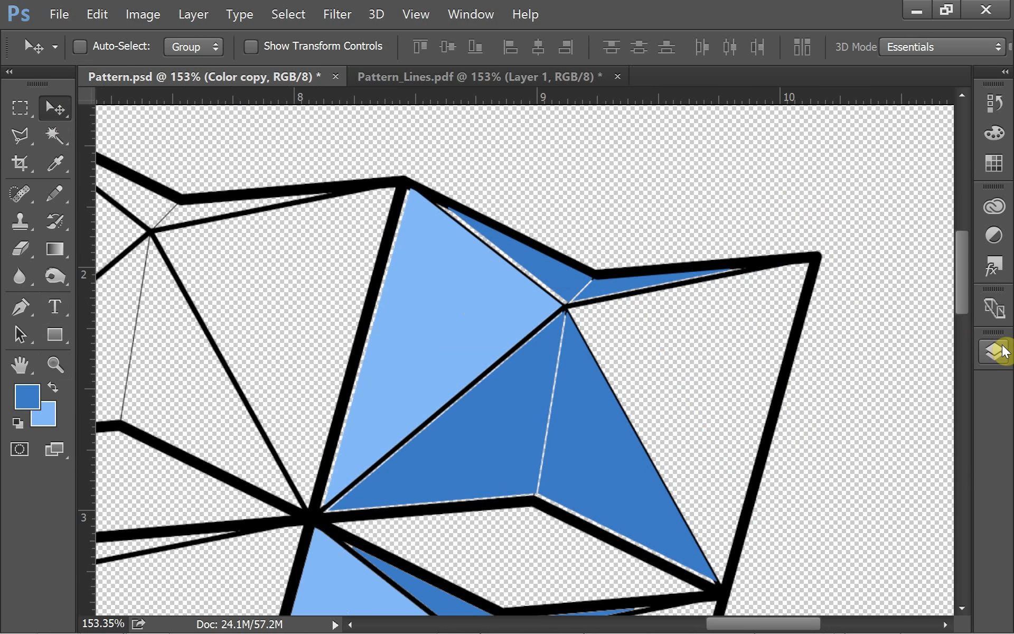
# Step: Place the Just Lines layer above both color layers, and fine-align the Color copy fills with the linework
pyautogui.click(997, 351)
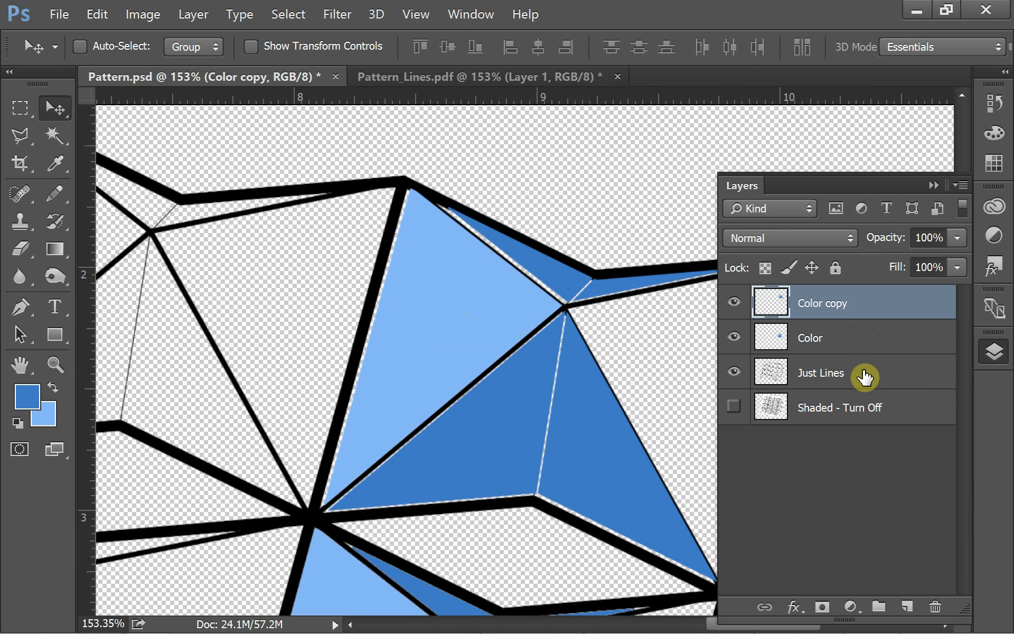
pyautogui.moveTo(860, 364); pyautogui.dragTo(874, 297)
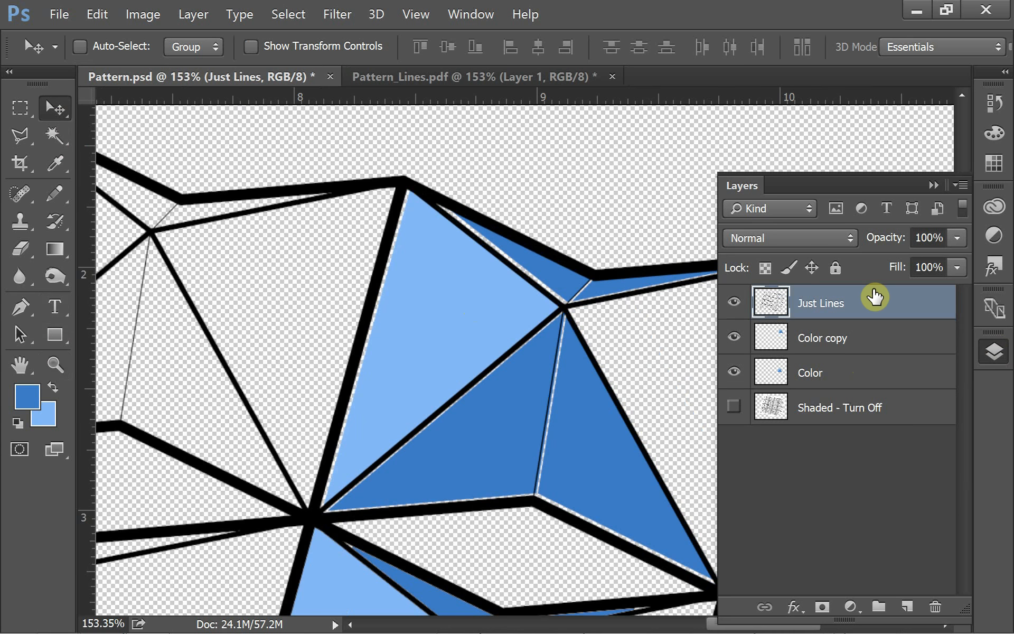
pyautogui.click(826, 341)
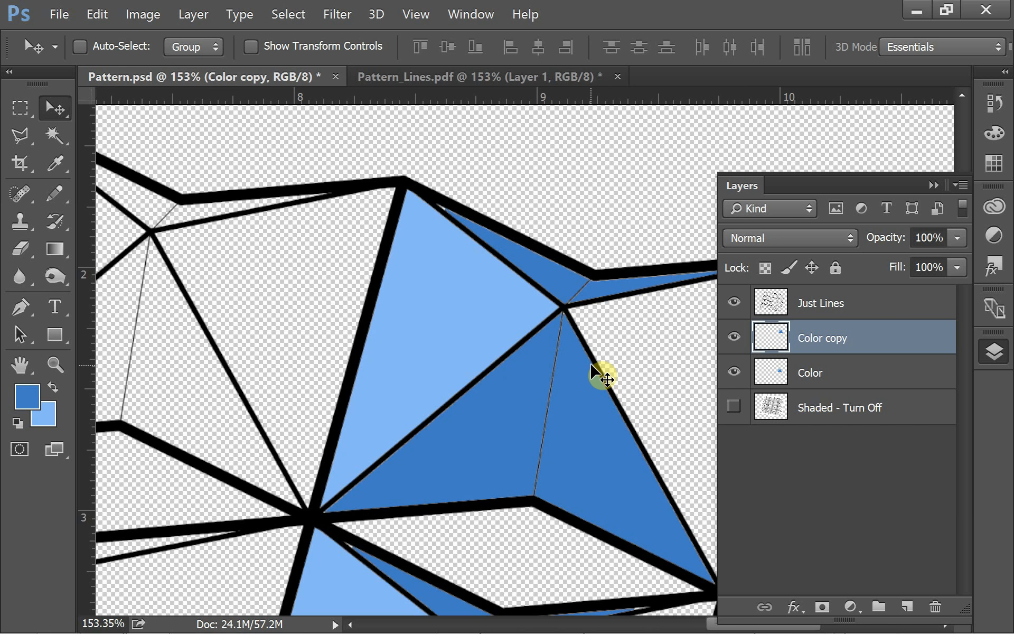
pyautogui.hotkey('ctrl', '1')
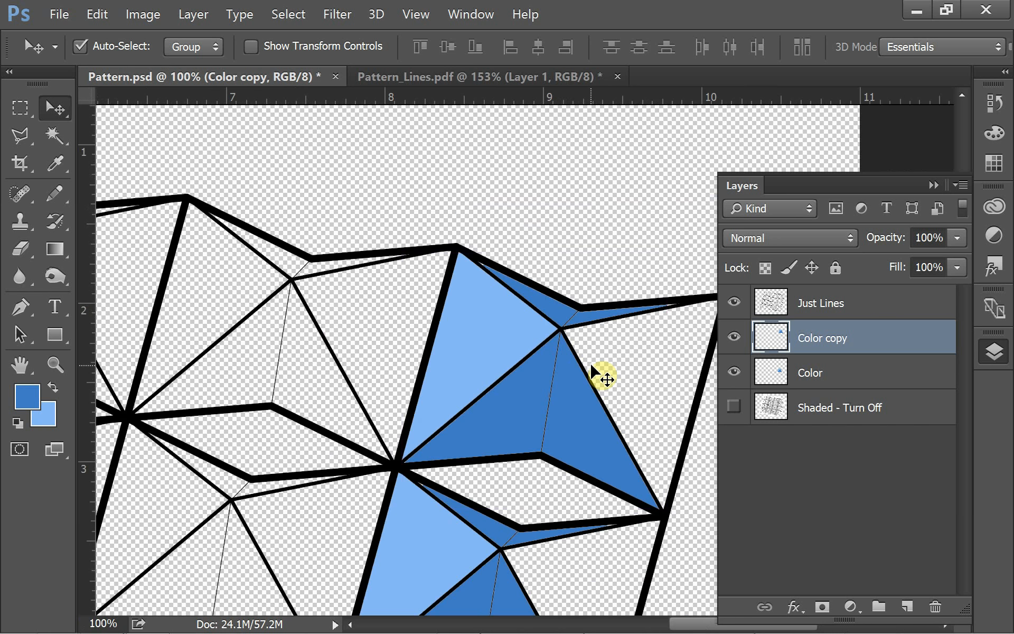
pyautogui.hotkey('ctrl', '-')
pyautogui.hotkey('ctrl', '-')
pyautogui.hotkey('ctrl', '-')
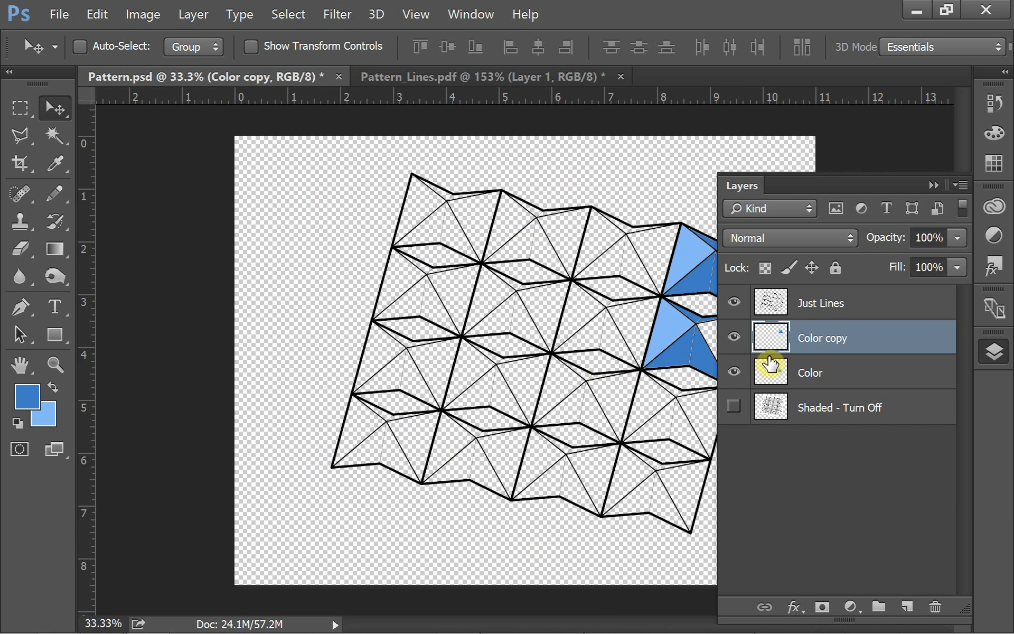
# Step: Hide the Just Lines layer and merge the visible Color copy and Color layers into one
pyautogui.click(733, 305)
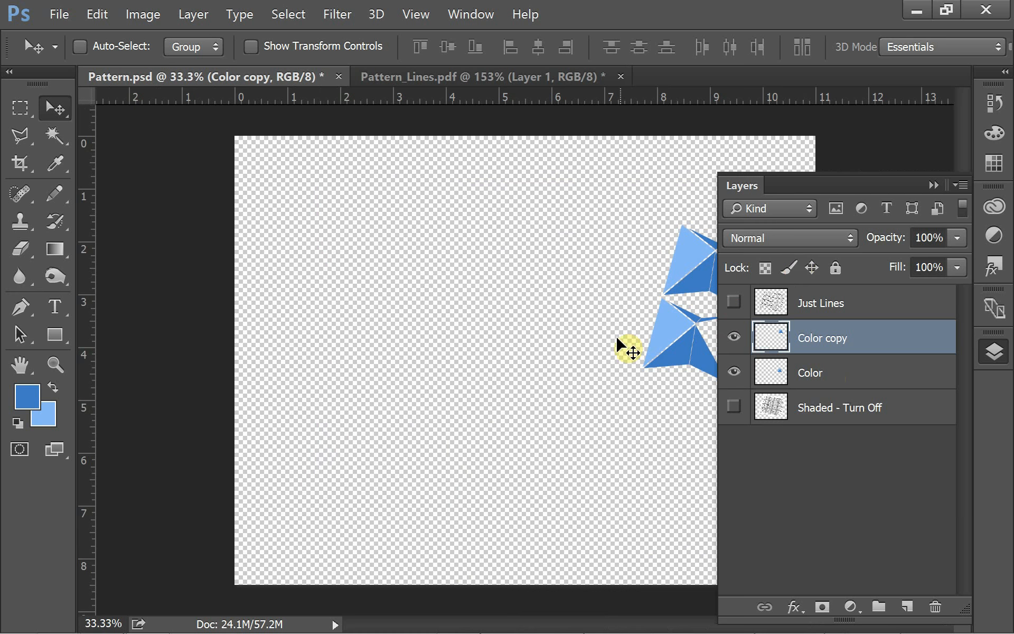
pyautogui.click(933, 185)
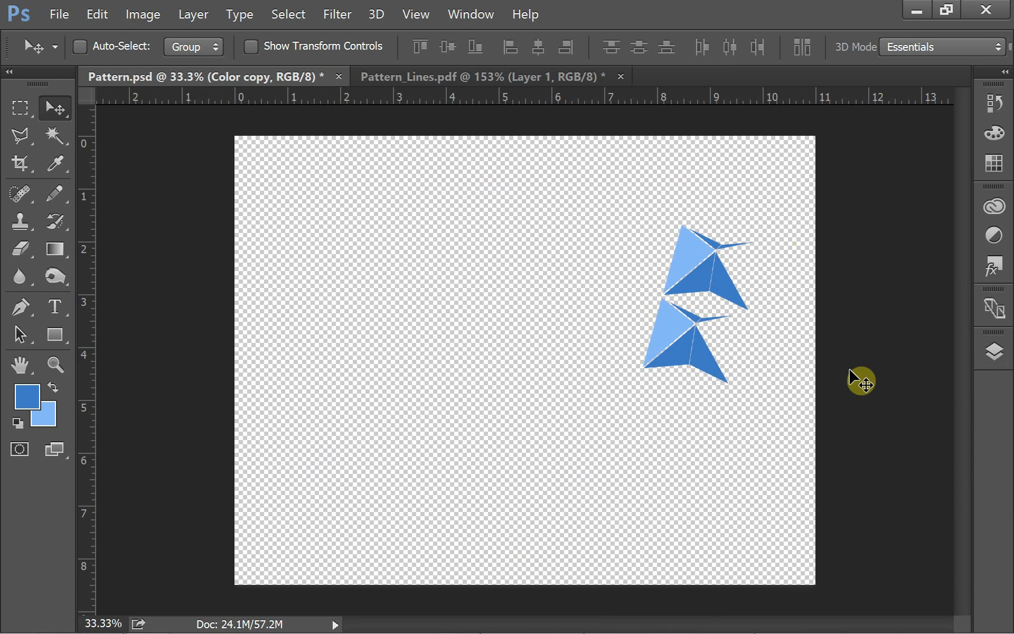
pyautogui.click(993, 351)
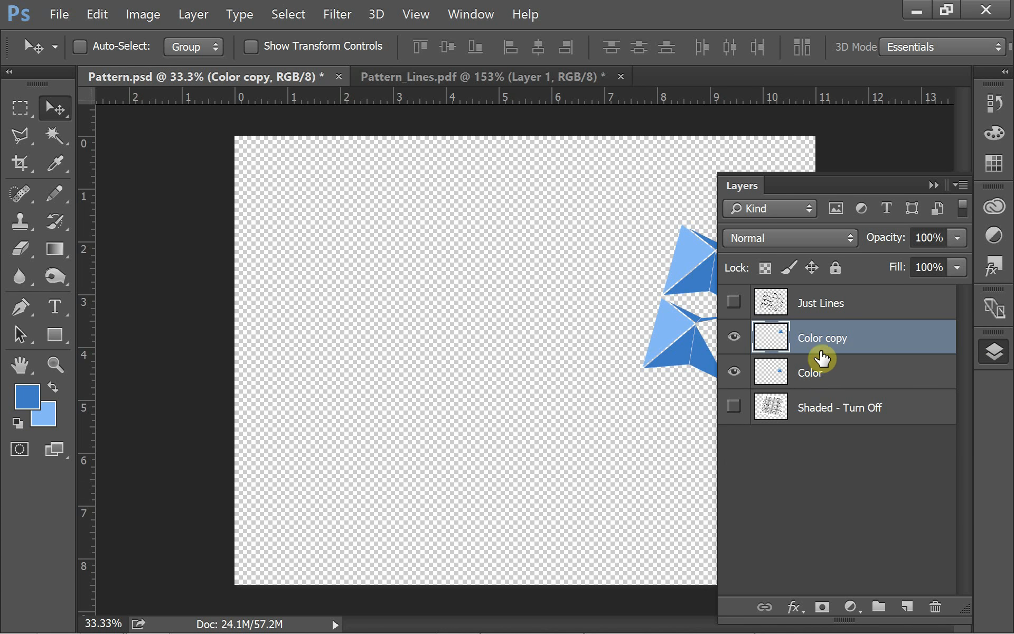
pyautogui.rightClick(872, 343)
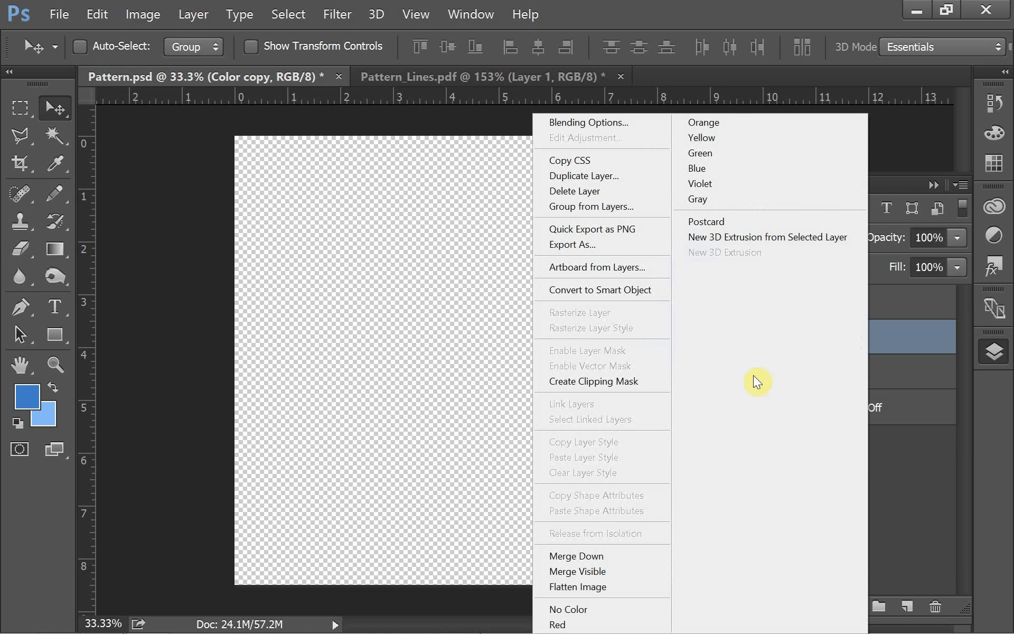
pyautogui.click(609, 572)
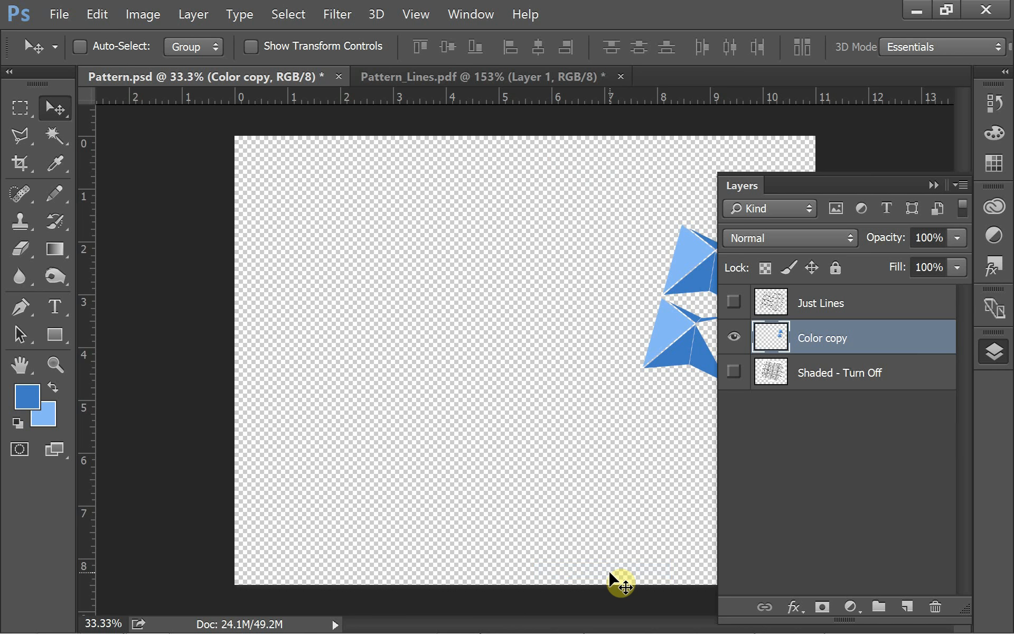
# Step: Duplicate the Color copy layer, show the Just Lines layer, and place the duplicate over the two lower units of the rightmost column
pyautogui.click(748, 341)
pyautogui.click(748, 340)
pyautogui.hotkey('ctrl', 'j')
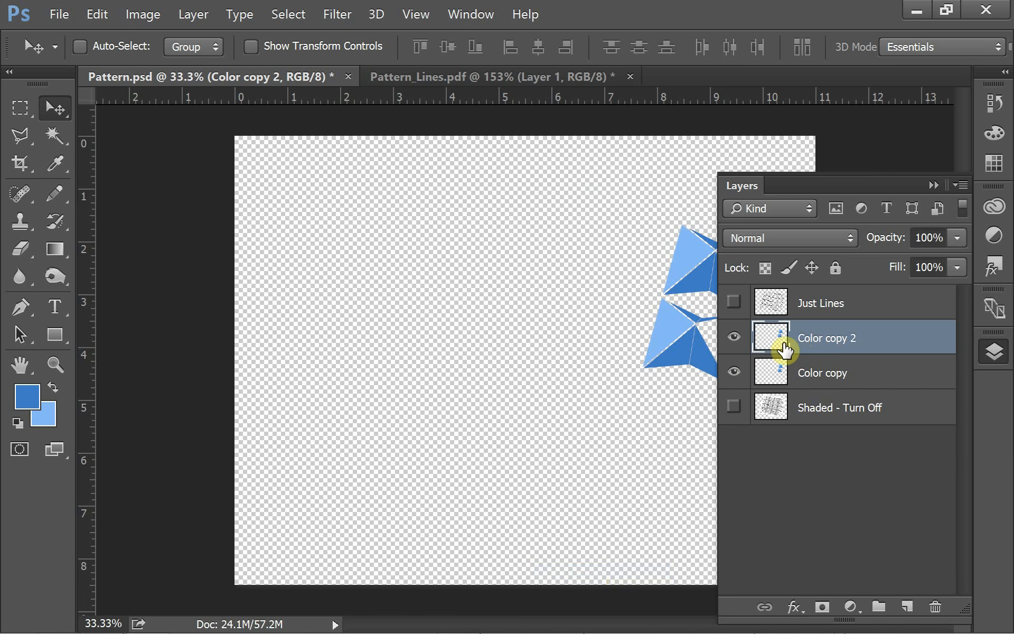
pyautogui.moveTo(680, 328); pyautogui.dragTo(470, 412)
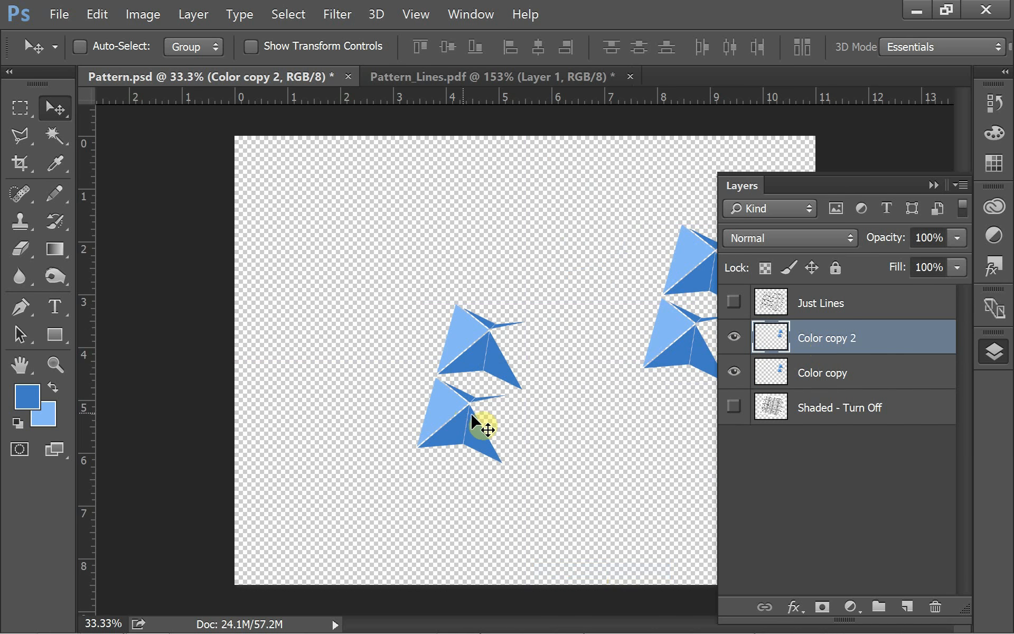
pyautogui.click(734, 302)
pyautogui.moveTo(479, 397); pyautogui.dragTo(664, 464)
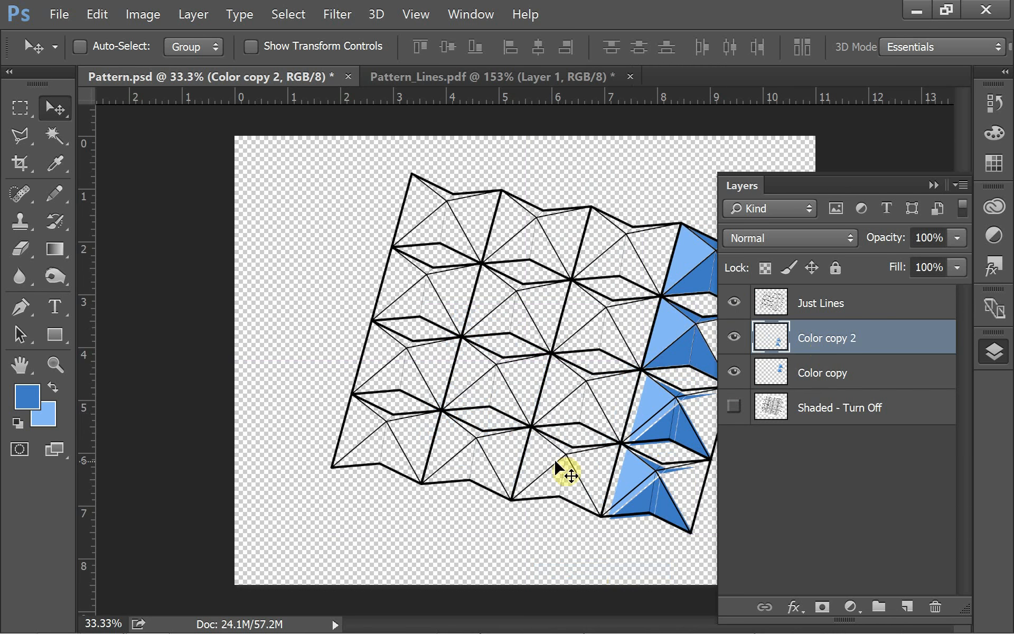
# Step: Shift the Color copy 2 fills left so their light blue edge meets the thick slanted outline of the lowest unit
pyautogui.click(58, 371)
pyautogui.moveTo(594, 532); pyautogui.dragTo(660, 425)
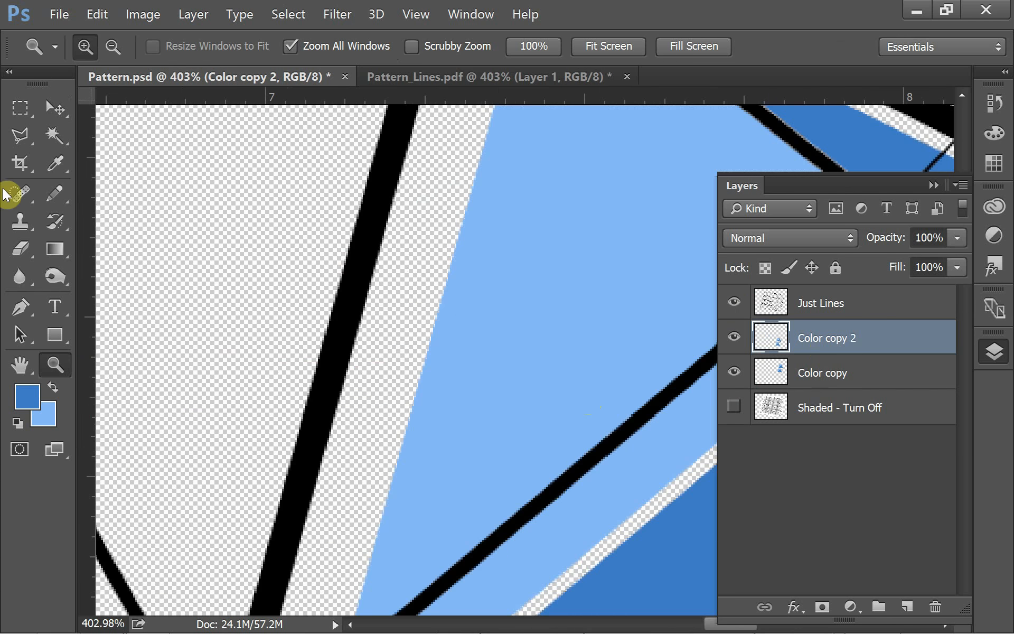
pyautogui.click(55, 108)
pyautogui.moveTo(500, 335); pyautogui.dragTo(428, 319)
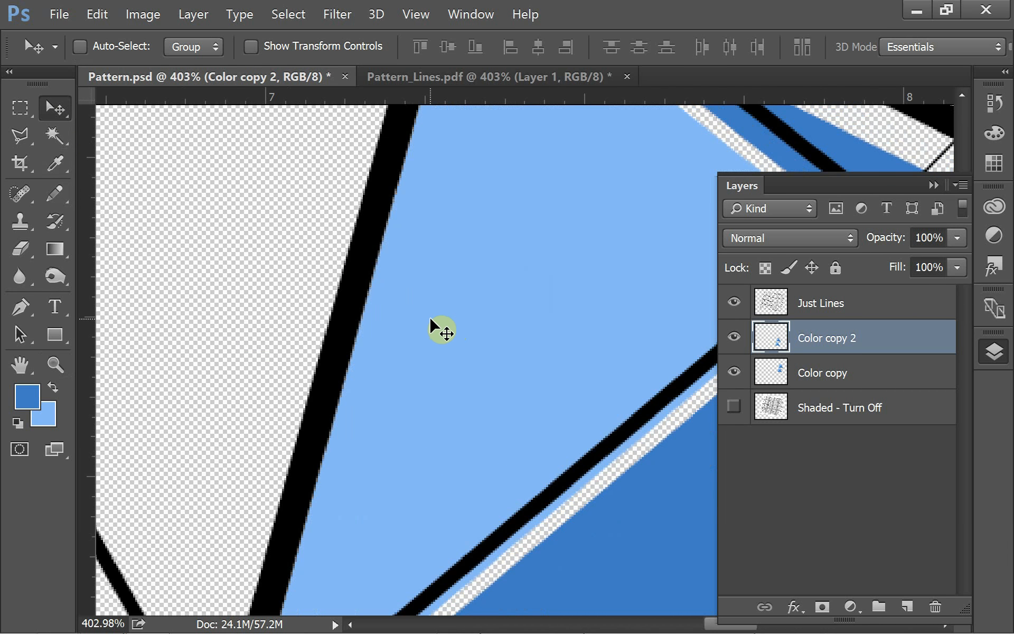
# Step: Nudge the Color copy 2 fills up until the light and dark blue faces fit the linework, and check the lowest unit's alignment
pyautogui.click(932, 187)
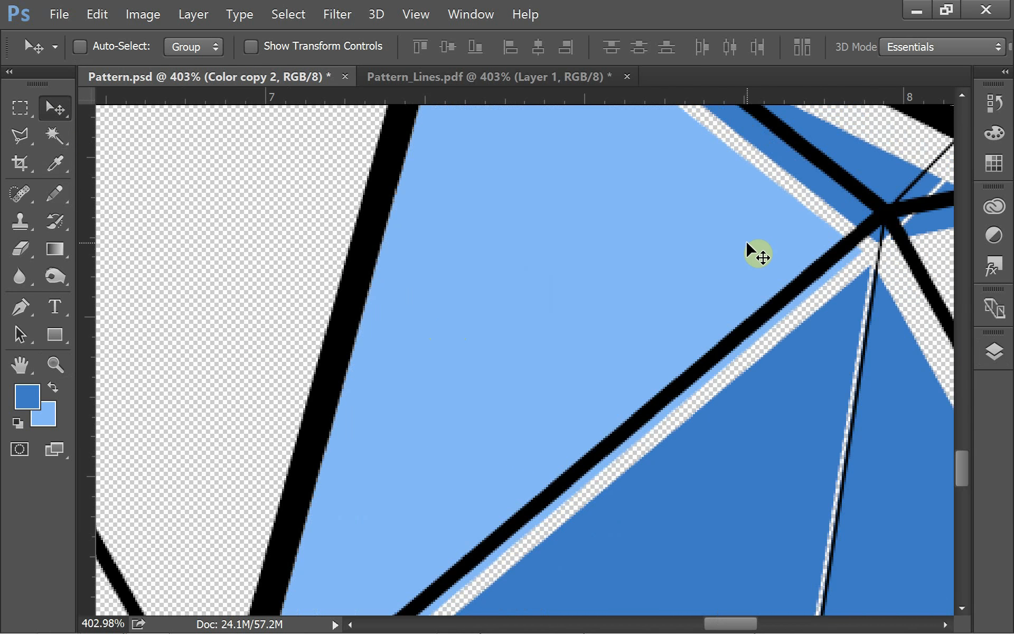
pyautogui.press('Up')
pyautogui.press('Up')
pyautogui.press('Up')
pyautogui.press('Up')
pyautogui.press('Up')
pyautogui.press('Up')
pyautogui.press('Up')
pyautogui.press('Up')
pyautogui.press('Up')
pyautogui.press('Up')
pyautogui.press('Up')
pyautogui.press('Up')
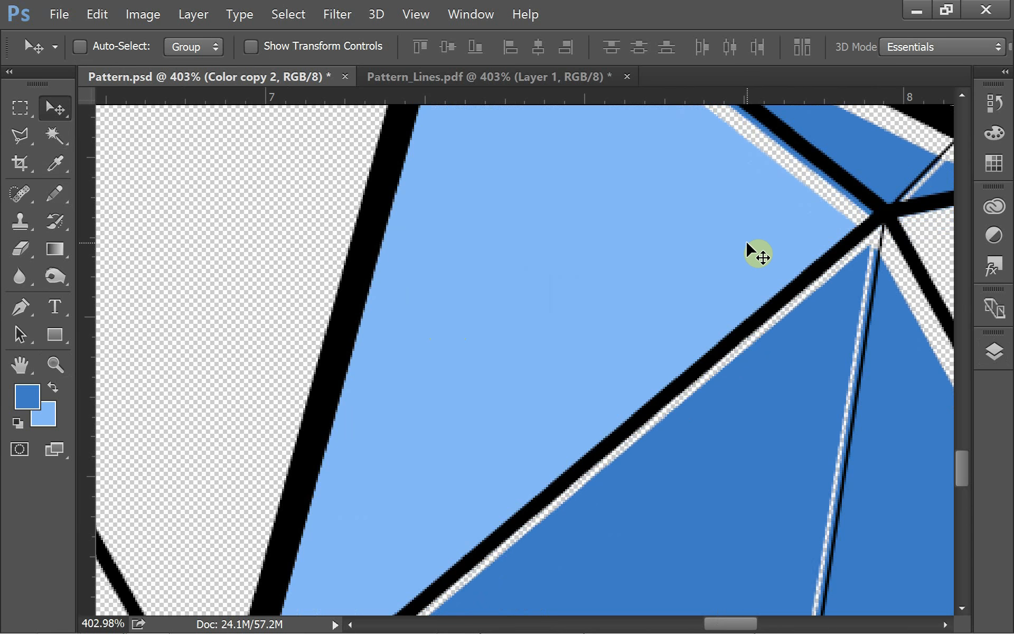
pyautogui.press('Up')
pyautogui.press('Up')
pyautogui.press('Up')
pyautogui.press('Up')
pyautogui.press('Up')
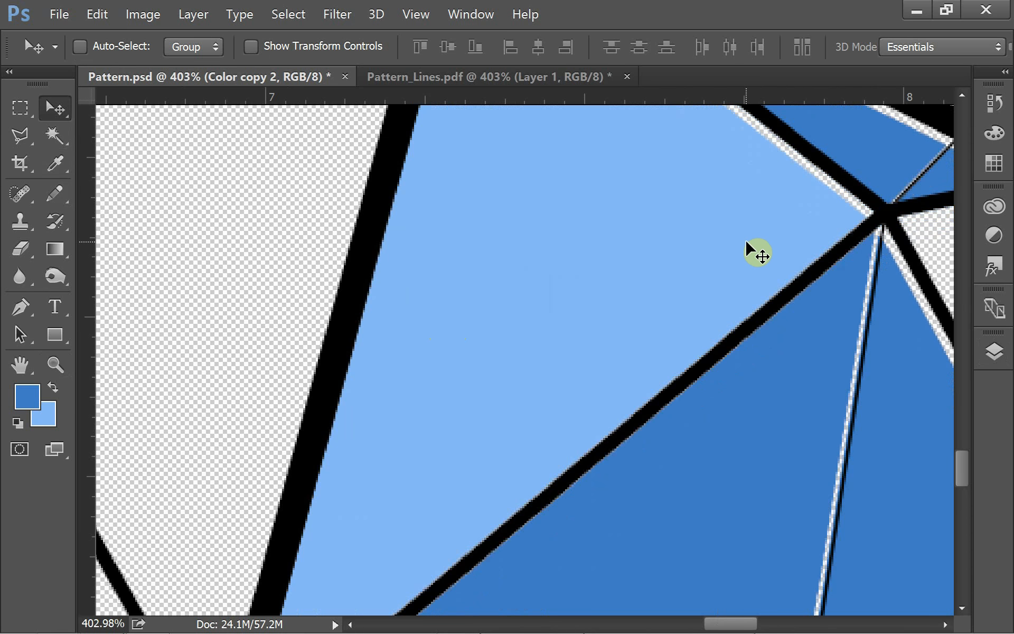
pyautogui.press('Up')
pyautogui.press('Up')
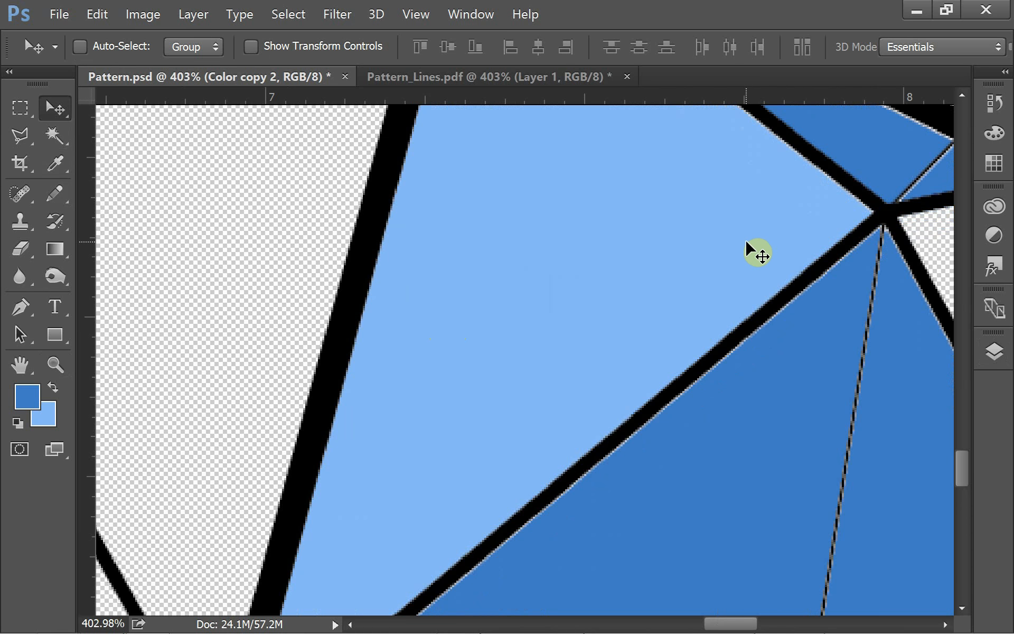
pyautogui.hotkey('ctrl', '0')
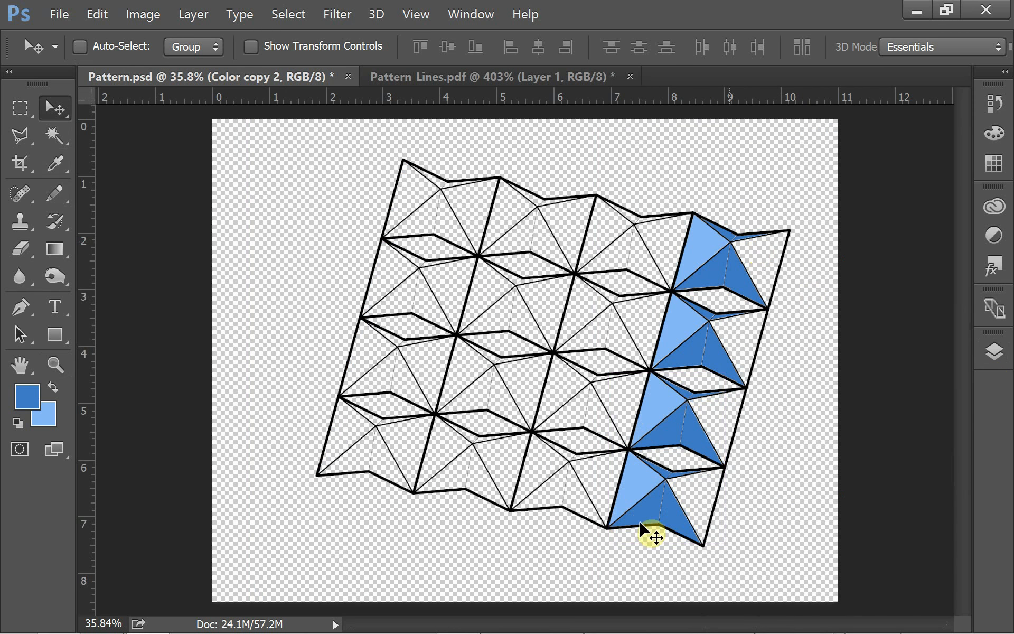
pyautogui.click(56, 365)
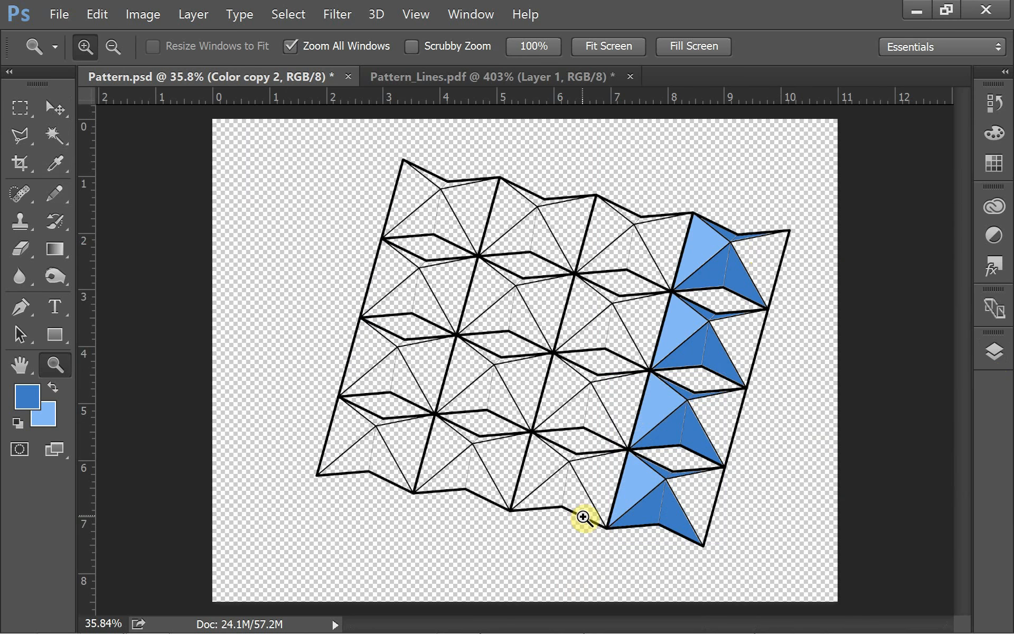
pyautogui.moveTo(581, 569); pyautogui.dragTo(765, 432)
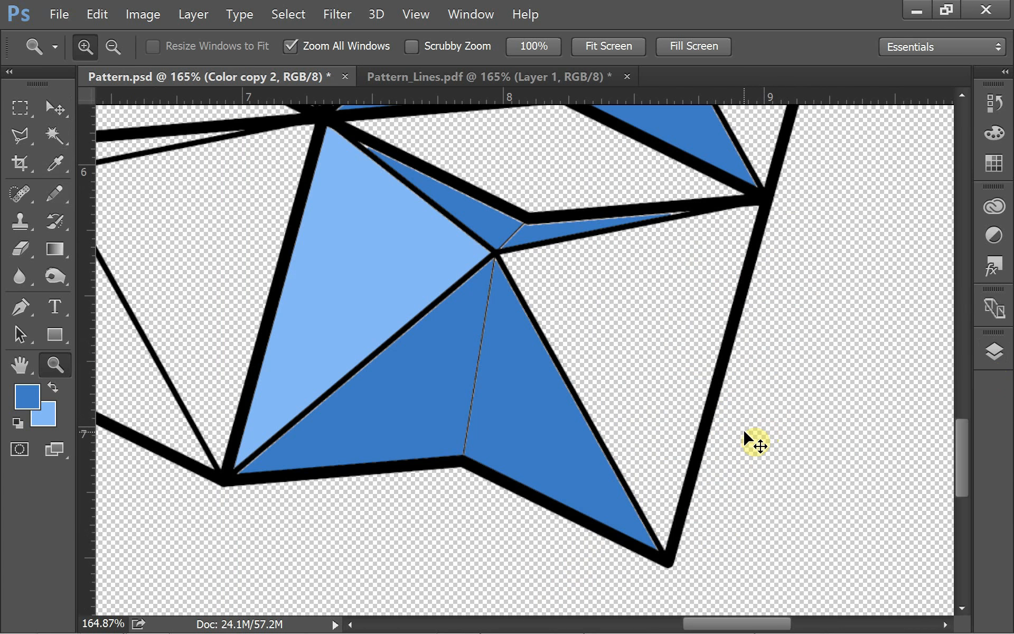
pyautogui.hotkey('ctrl', '0')
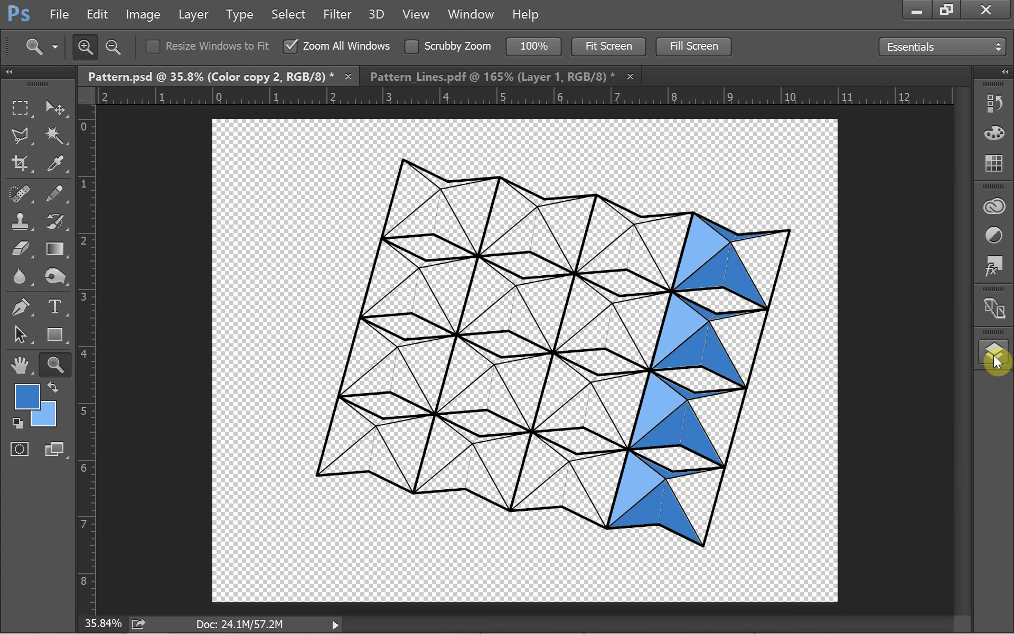
# Step: Hide the Just Lines layer and merge the visible Color copy 2 and Color copy layers into one
pyautogui.click(993, 354)
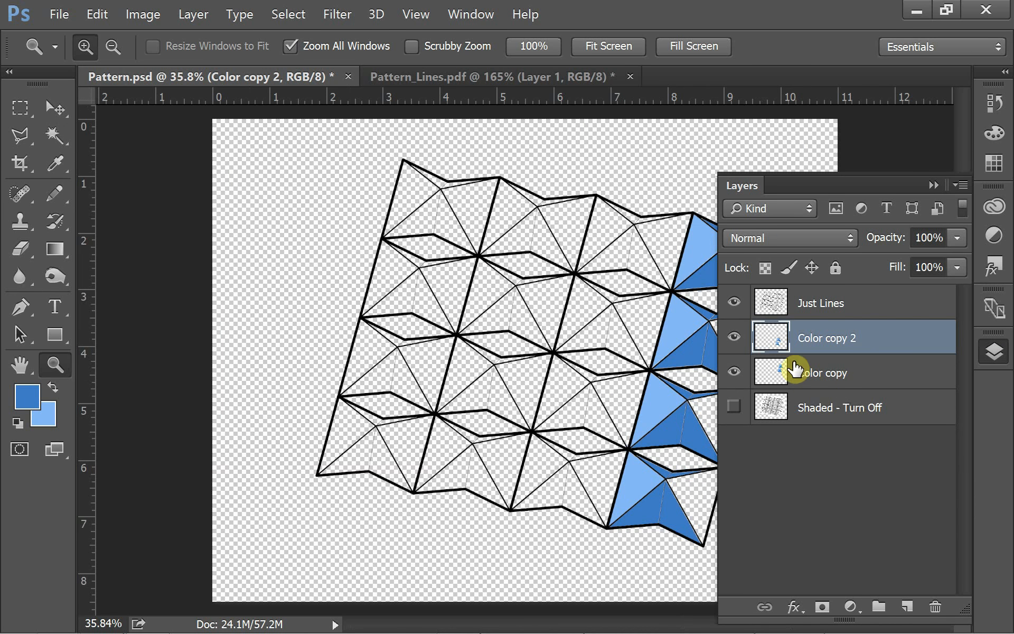
pyautogui.click(733, 303)
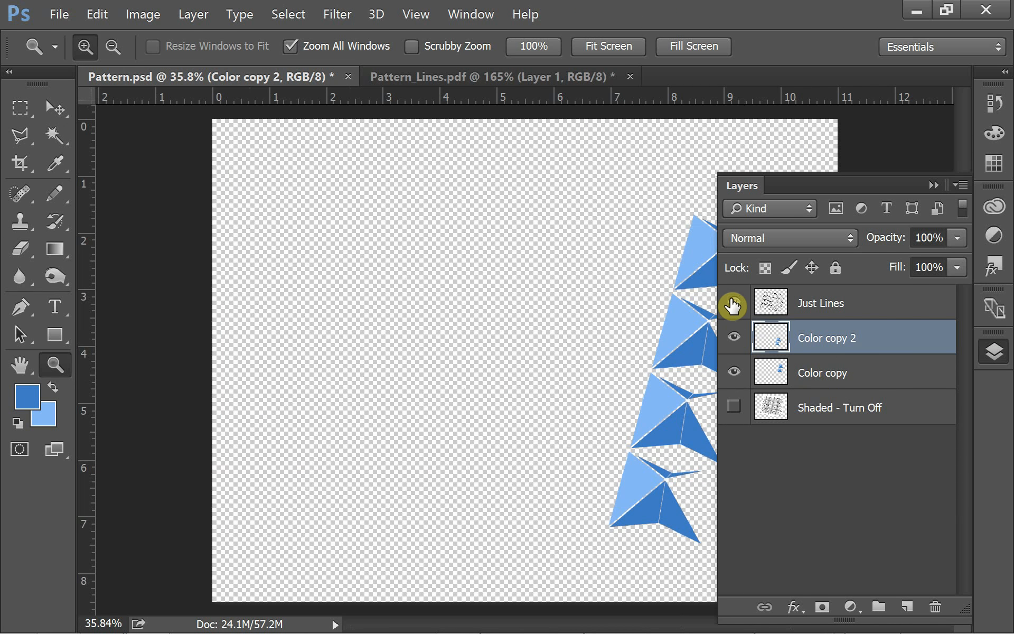
pyautogui.click(733, 303)
pyautogui.click(733, 303)
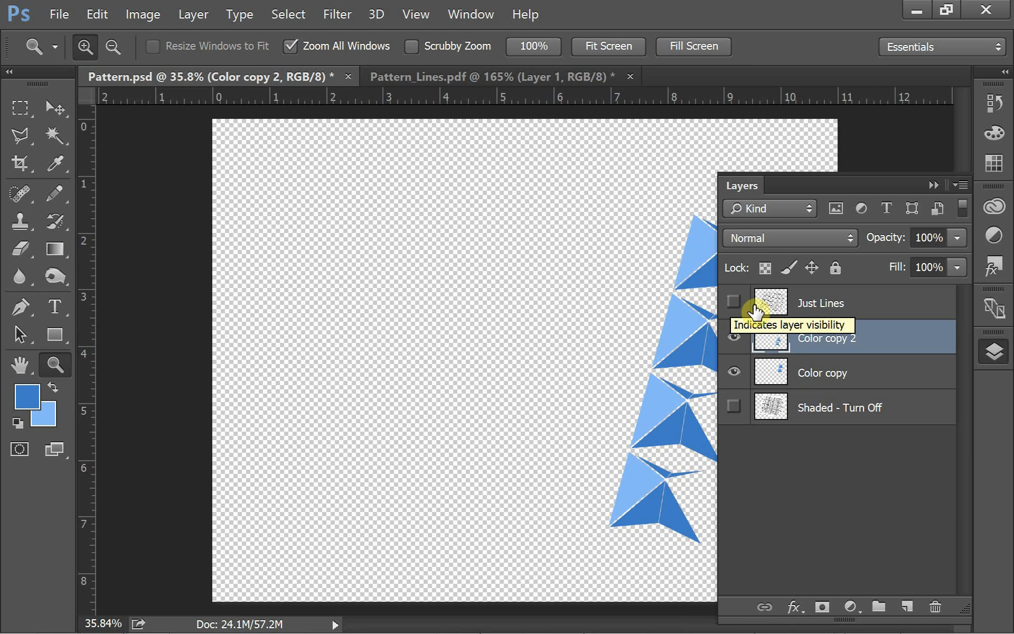
pyautogui.rightClick(869, 346)
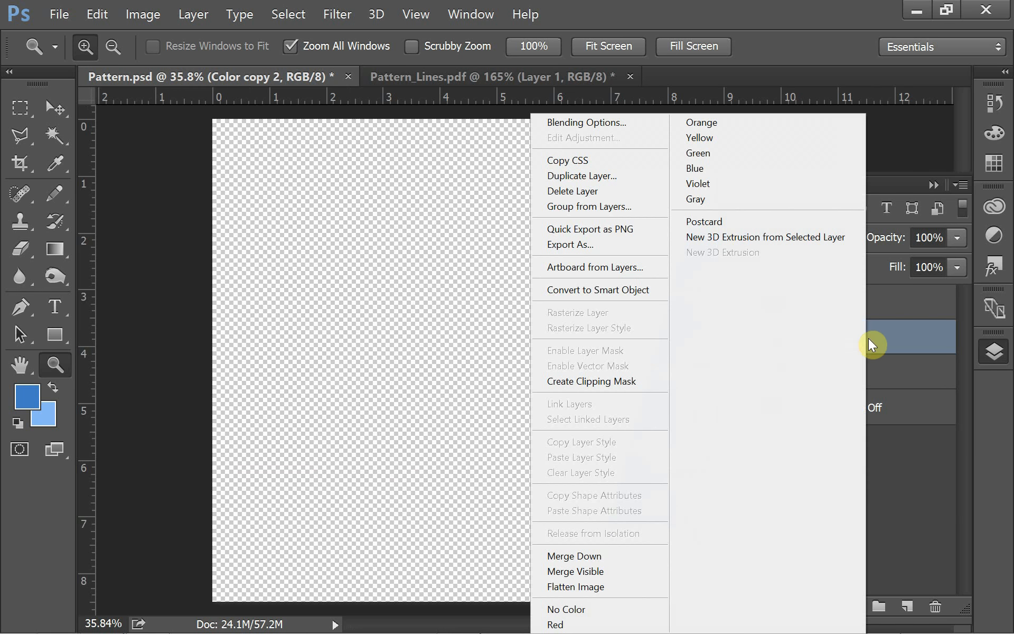
pyautogui.click(626, 570)
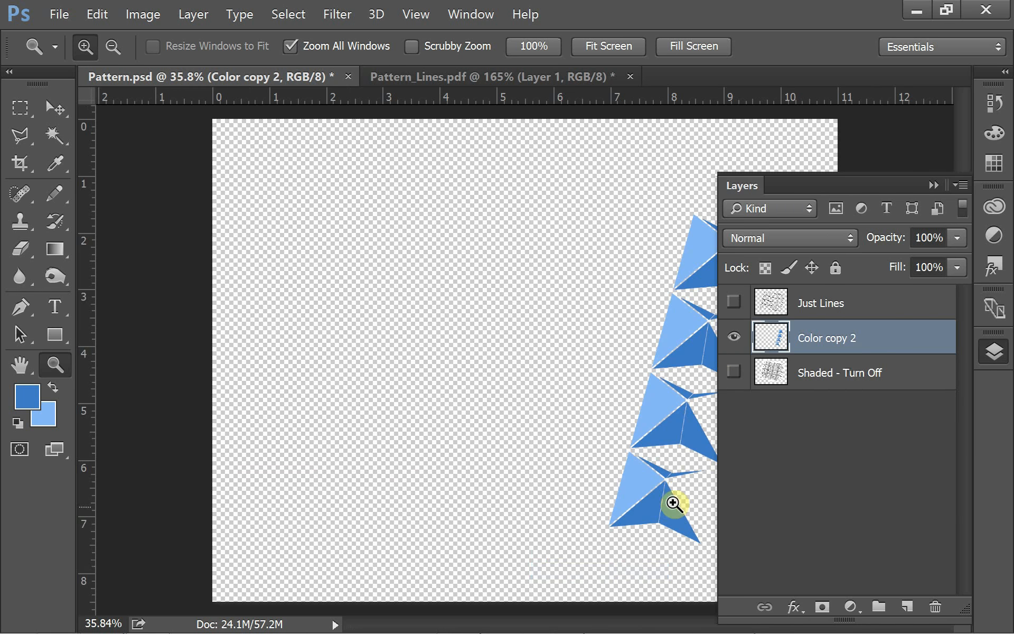
# Step: Show the Just Lines layer, duplicate the merged four-unit column, and place the duplicate on the adjacent column to its left
pyautogui.click(733, 302)
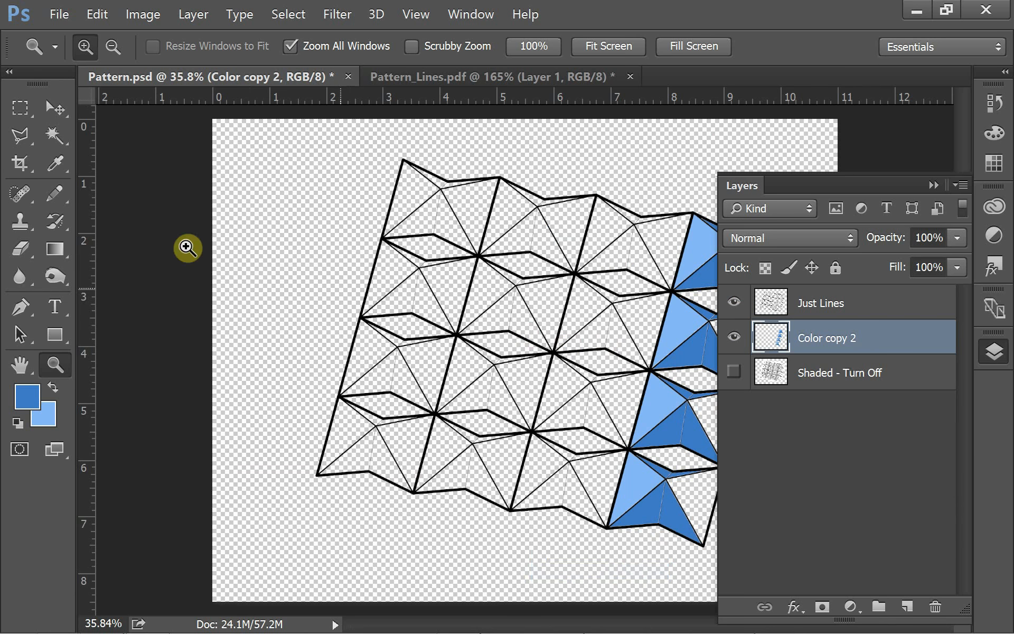
pyautogui.click(52, 107)
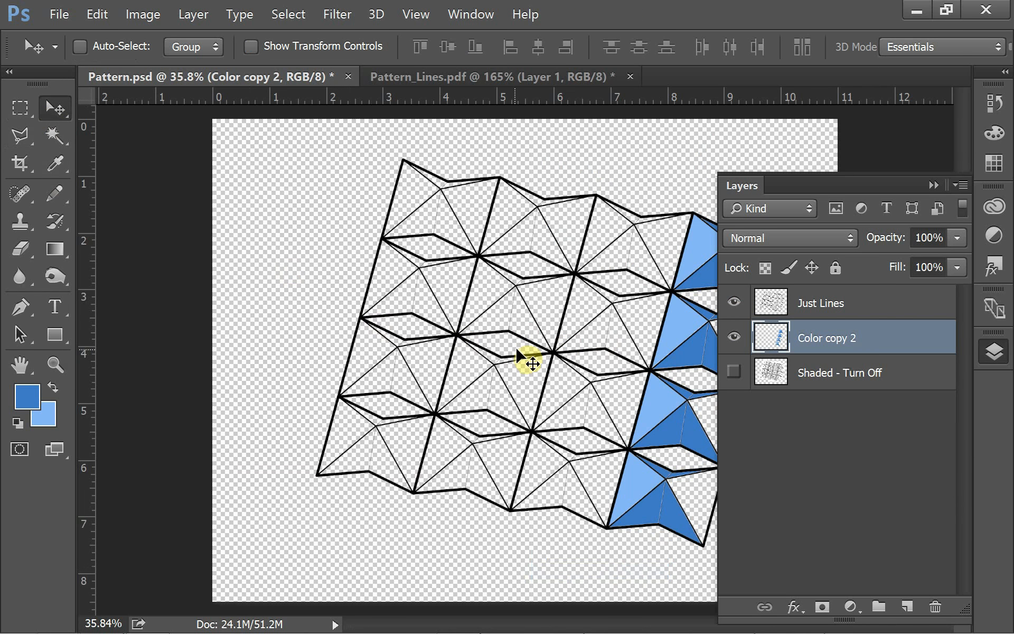
pyautogui.hotkey('ctrl', 'j')
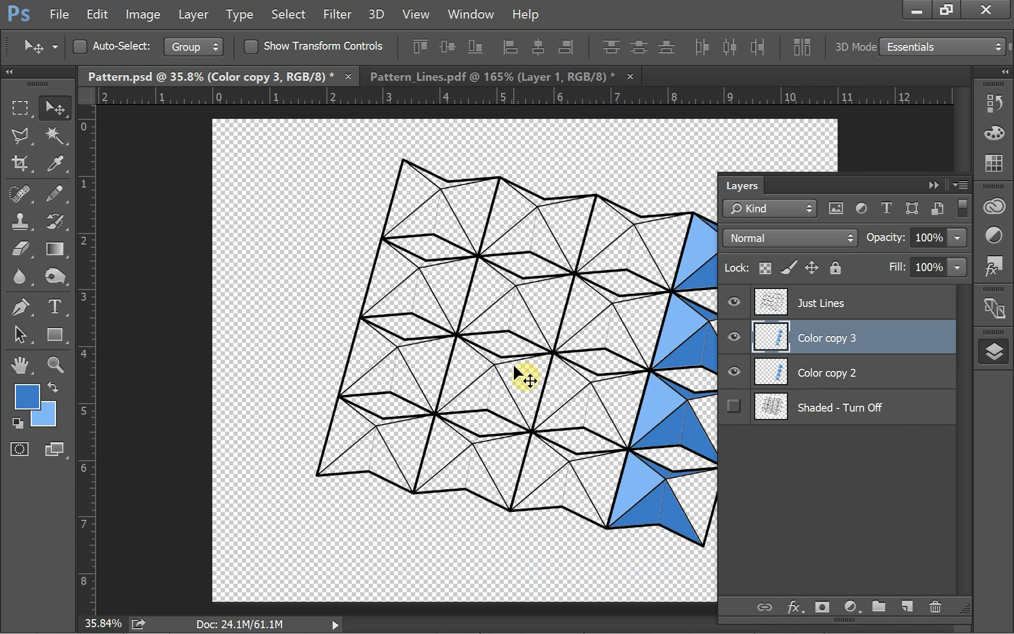
pyautogui.moveTo(644, 391); pyautogui.dragTo(548, 385)
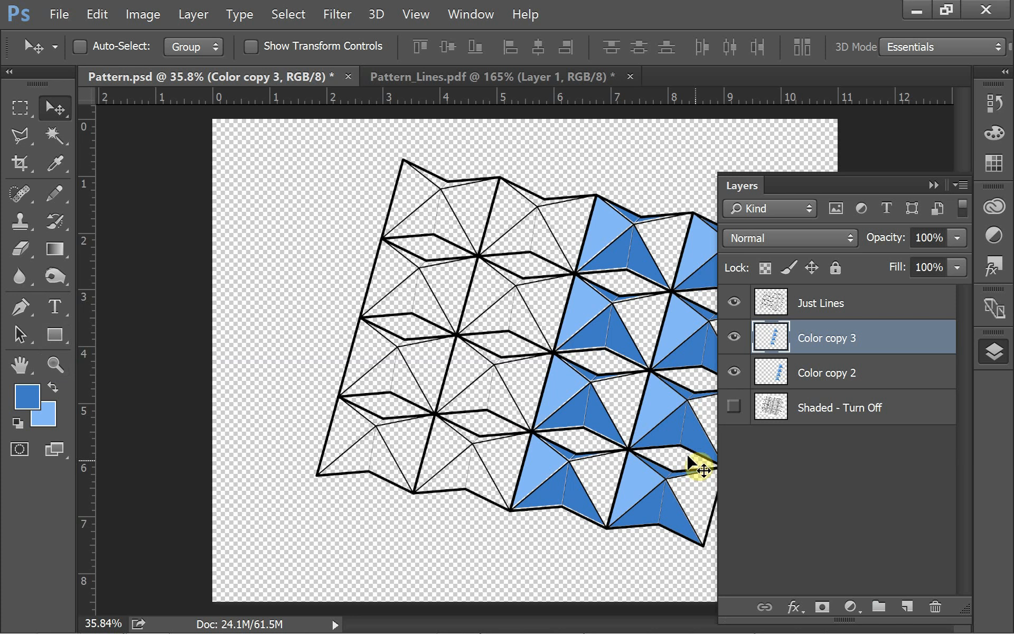
# Step: Nudge the Color copy 3 fills slightly down to close the gaps against the linework of the second column from the right
pyautogui.click(69, 367)
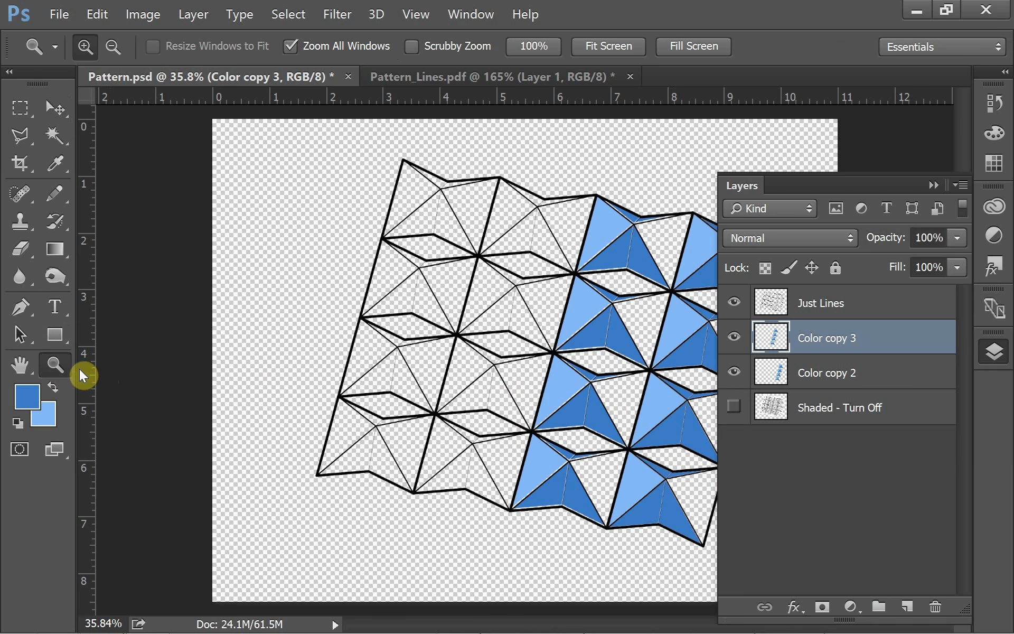
pyautogui.moveTo(483, 532); pyautogui.dragTo(644, 420)
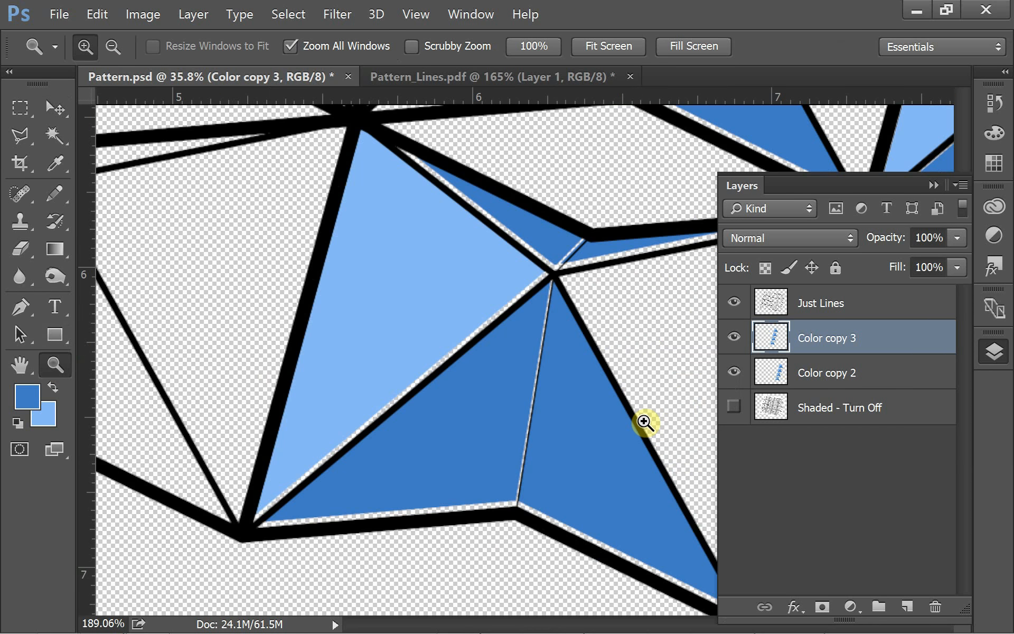
pyautogui.click(46, 106)
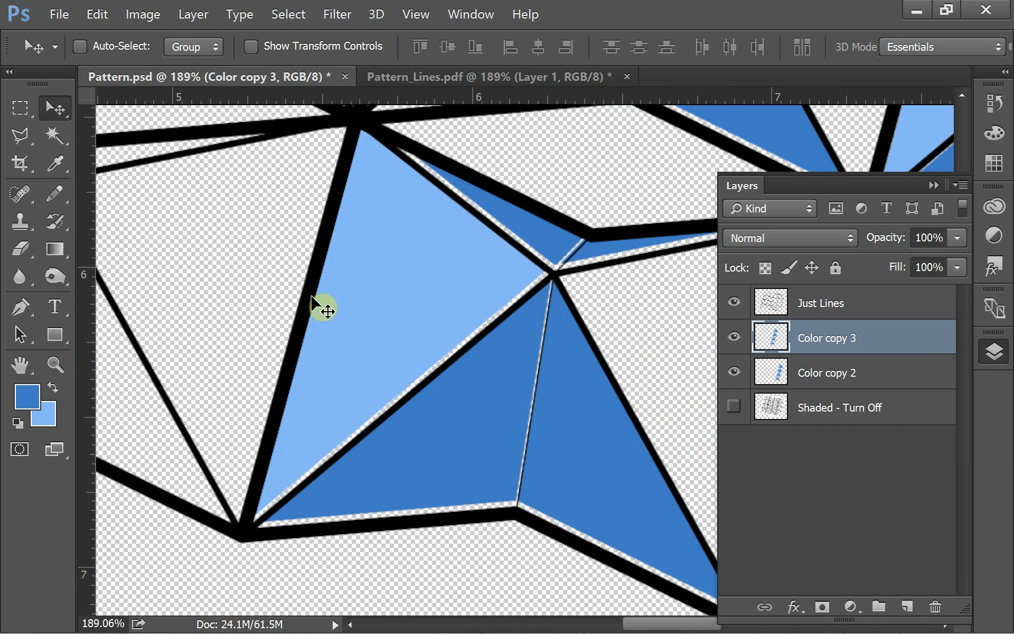
pyautogui.press('Down')
pyautogui.press('Down')
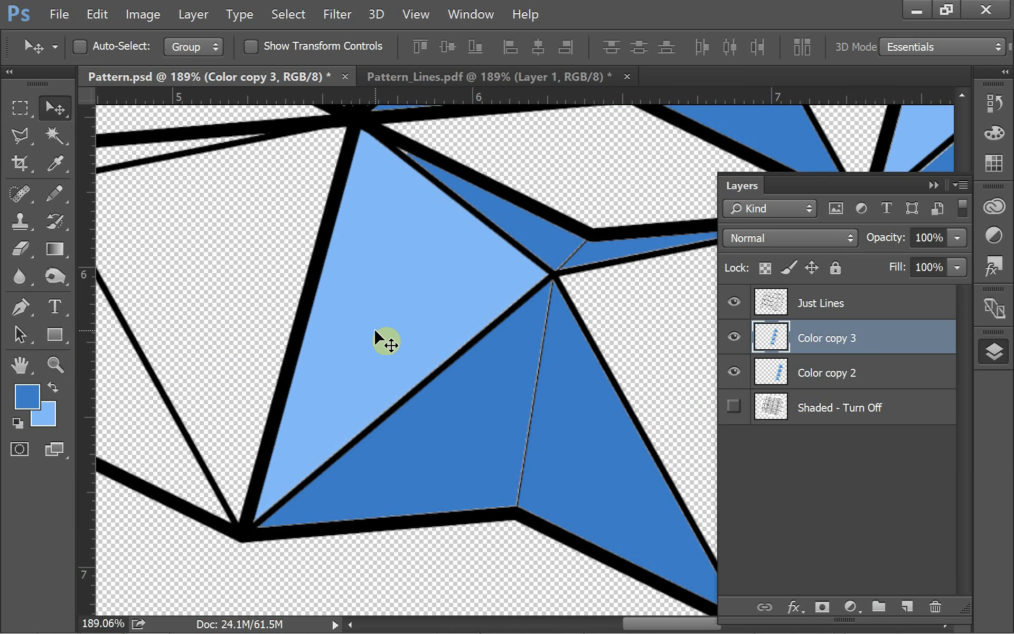
pyautogui.hotkey('ctrl', '0')
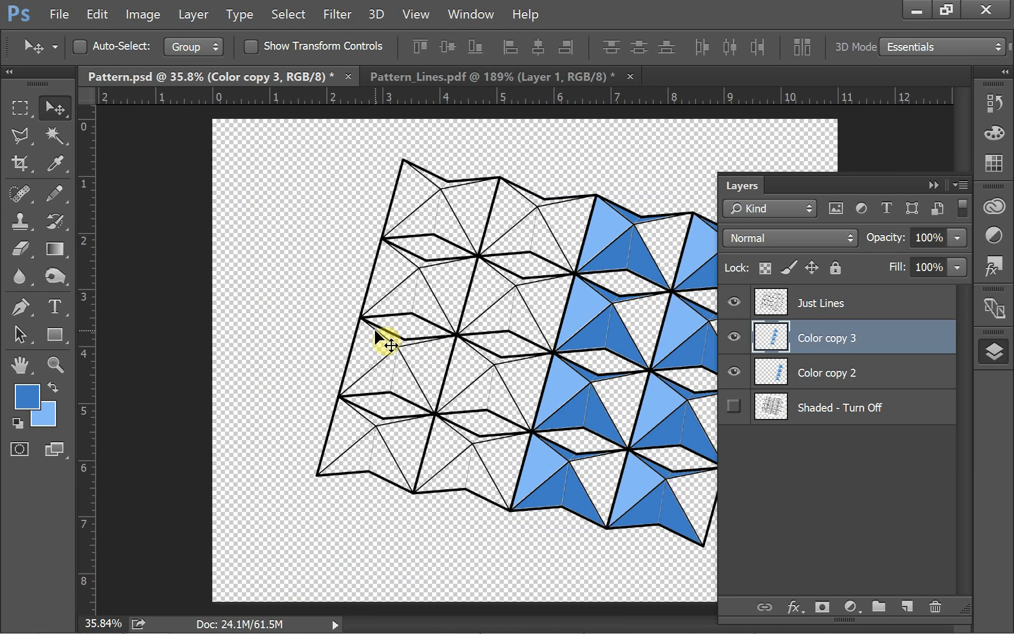
# Step: Hide the Just Lines layer and merge the visible Color copy 3 and Color copy 2 layers into one
pyautogui.click(734, 303)
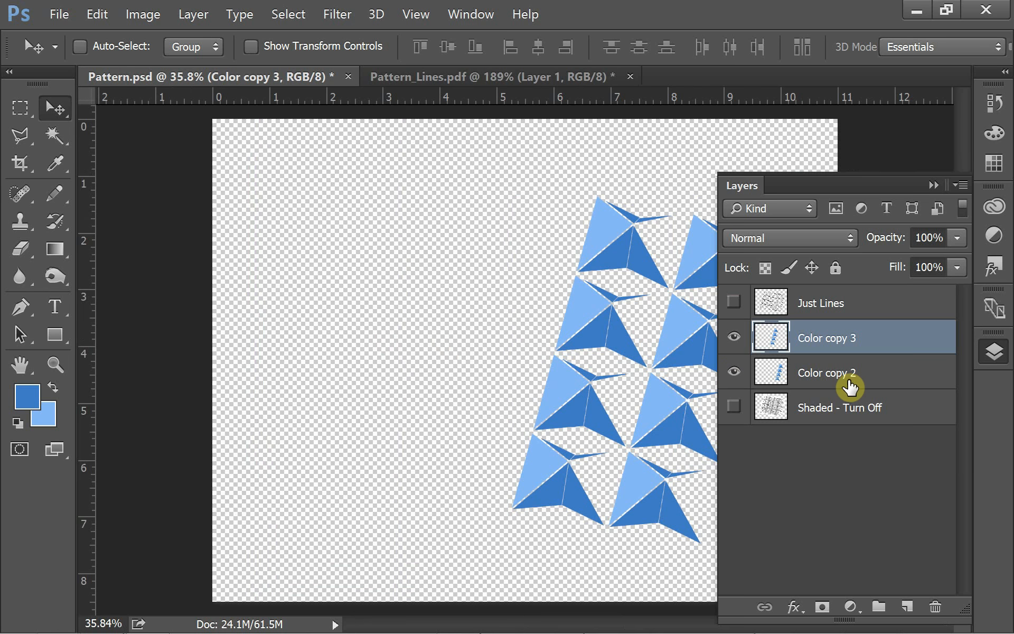
pyautogui.rightClick(883, 340)
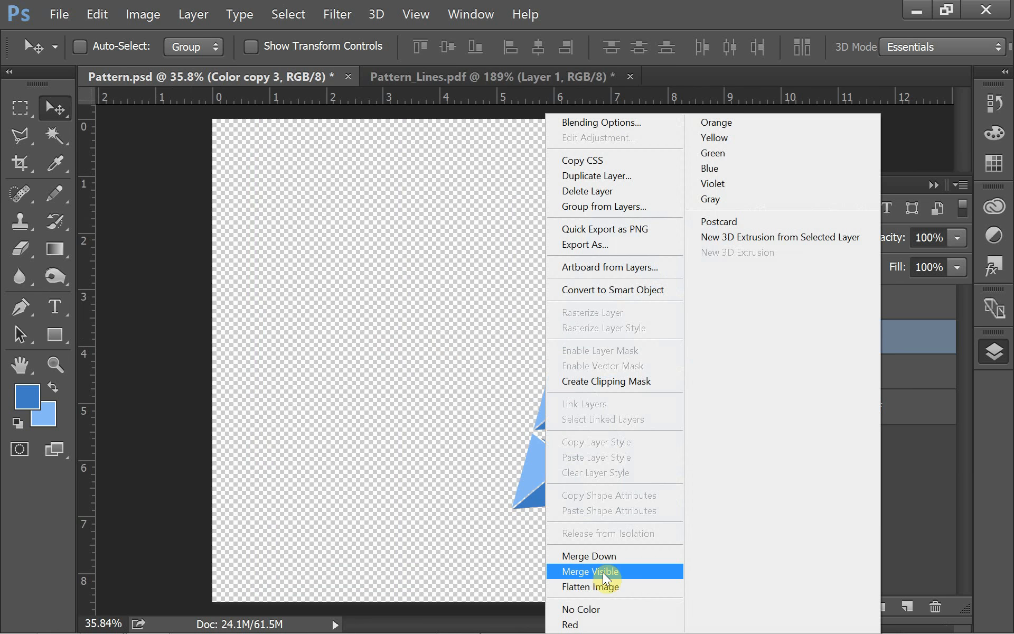
pyautogui.click(603, 572)
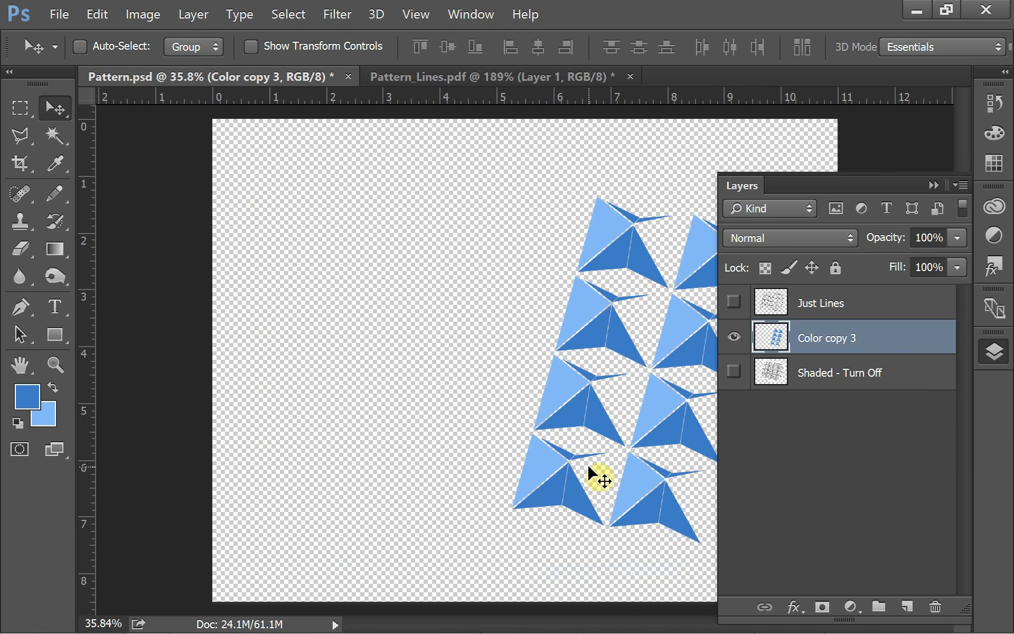
# Step: Duplicate the merged two-column fills onto the two leftmost columns, show the Just Lines layer, and fine-align the duplicate with the outlines
pyautogui.keyDown('alt'); pyautogui.moveTo(587, 464); pyautogui.dragTo(386, 426); pyautogui.keyUp('alt')
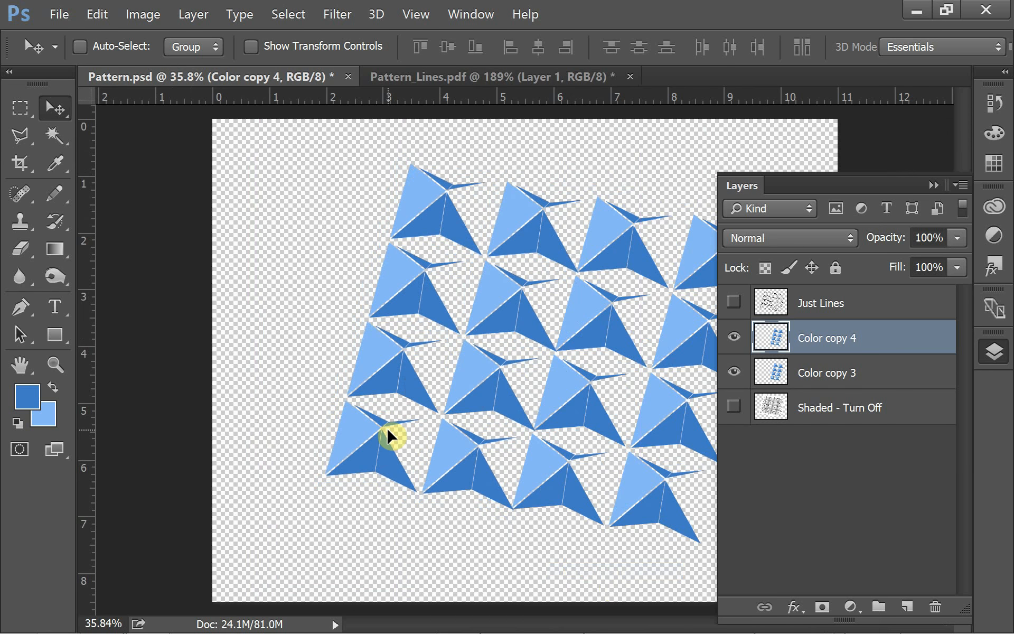
pyautogui.click(734, 303)
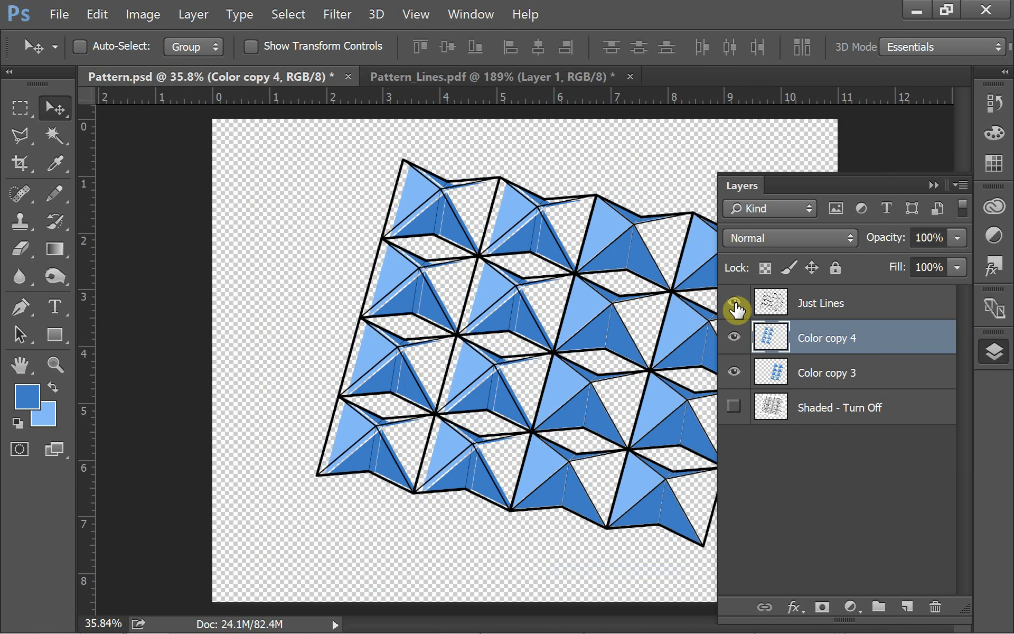
pyautogui.click(56, 363)
pyautogui.moveTo(298, 505); pyautogui.dragTo(519, 410)
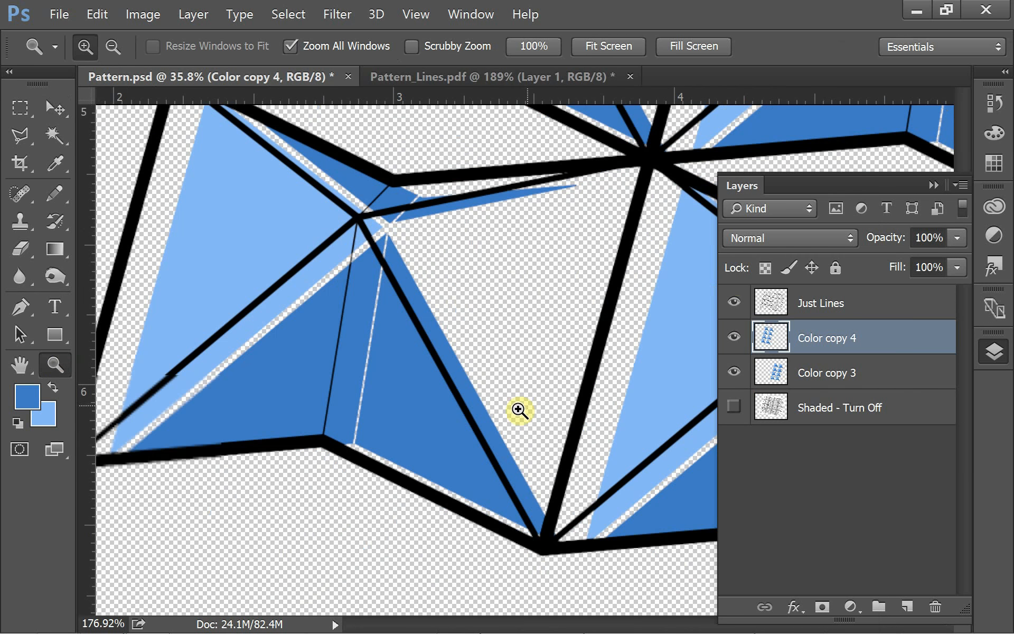
pyautogui.click(67, 117)
pyautogui.moveTo(334, 328); pyautogui.dragTo(303, 321)
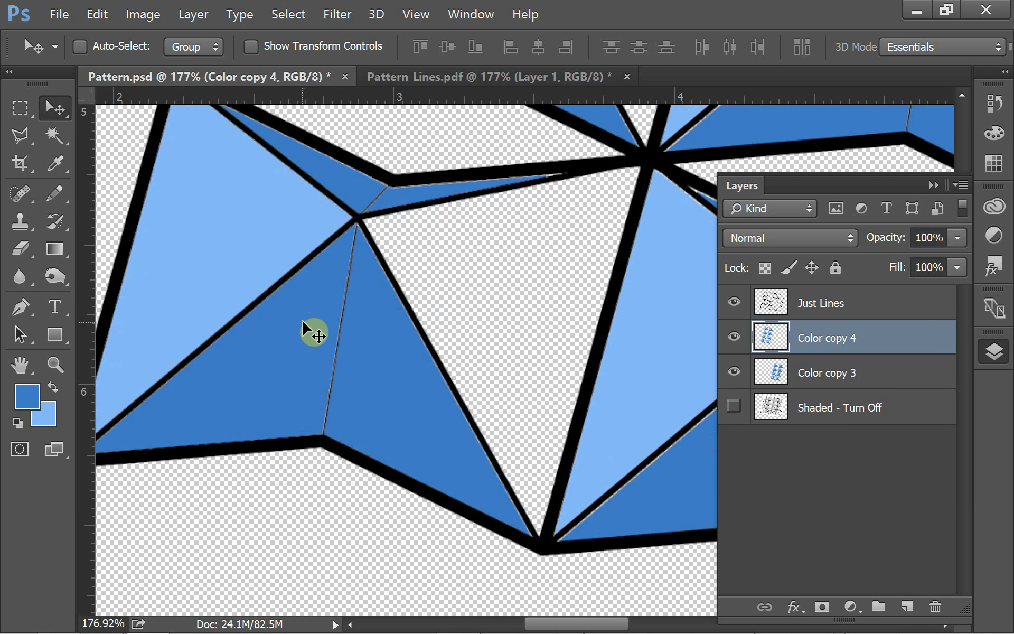
pyautogui.hotkey('ctrl', '0')
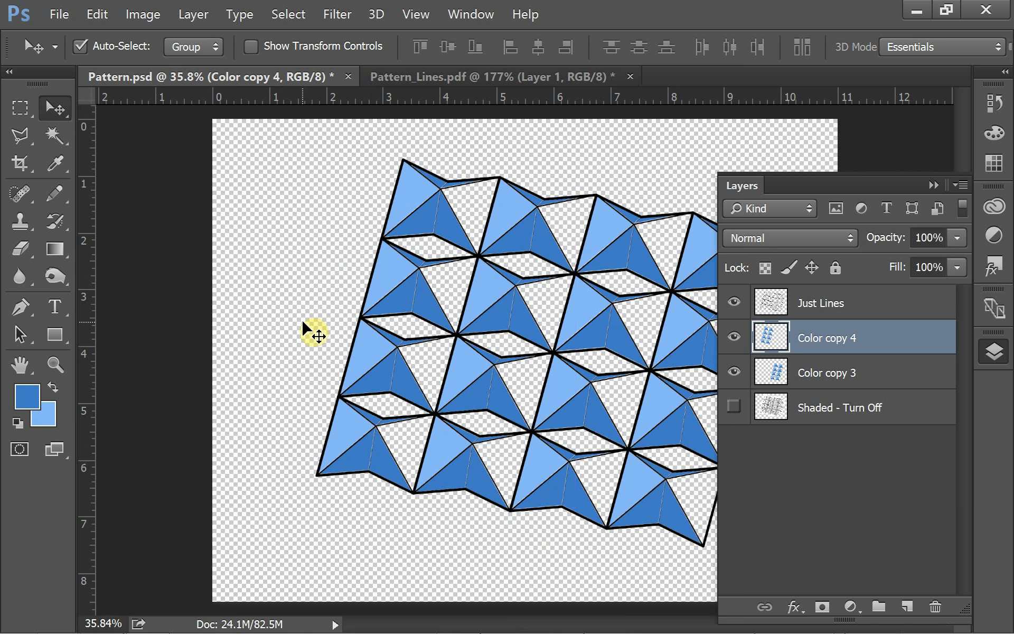
# Step: Compare the blue fills with the Shaded - Turn Off layer, leave that layer hidden, and save Pattern.psd
pyautogui.click(734, 406)
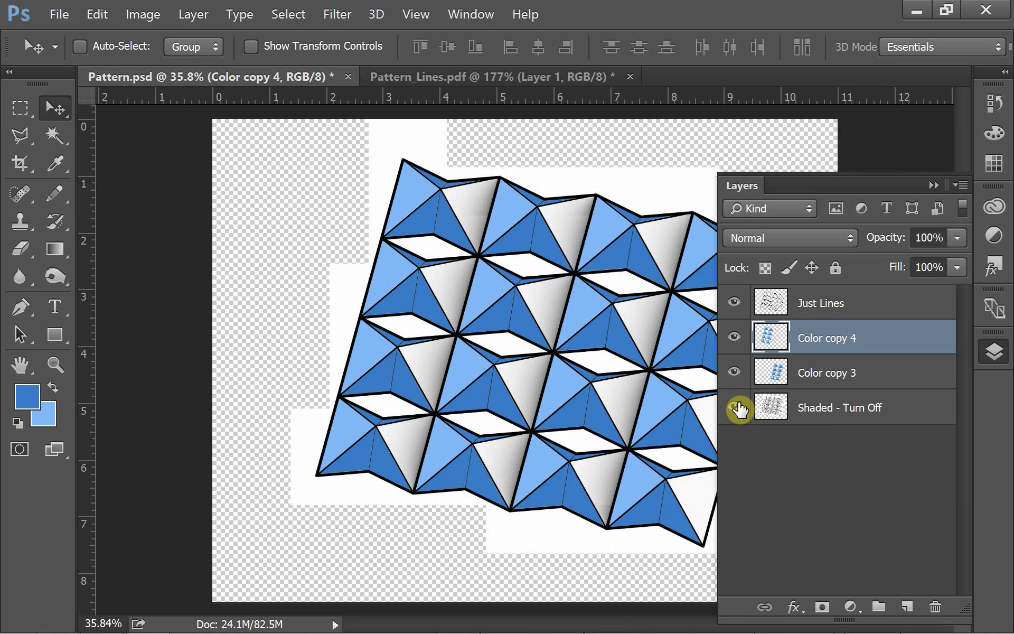
pyautogui.click(735, 407)
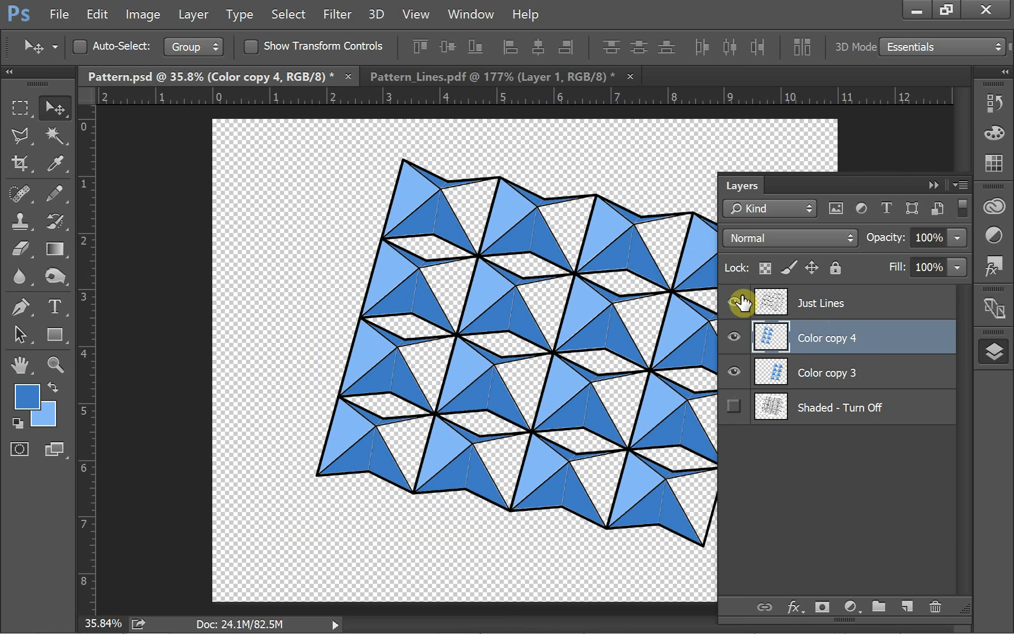
pyautogui.click(935, 184)
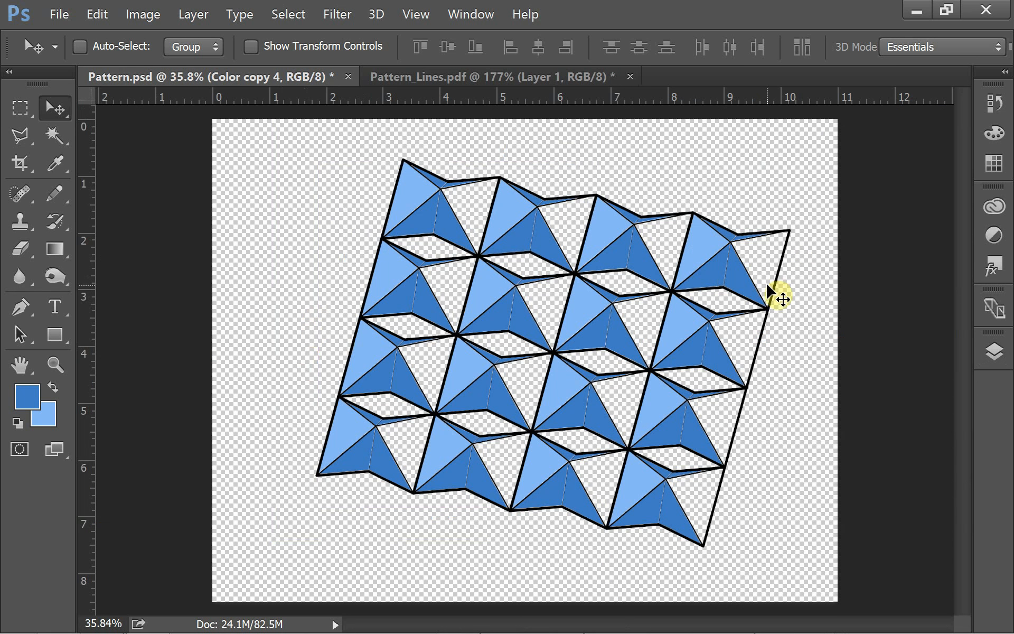
pyautogui.hotkey('ctrl', 's')
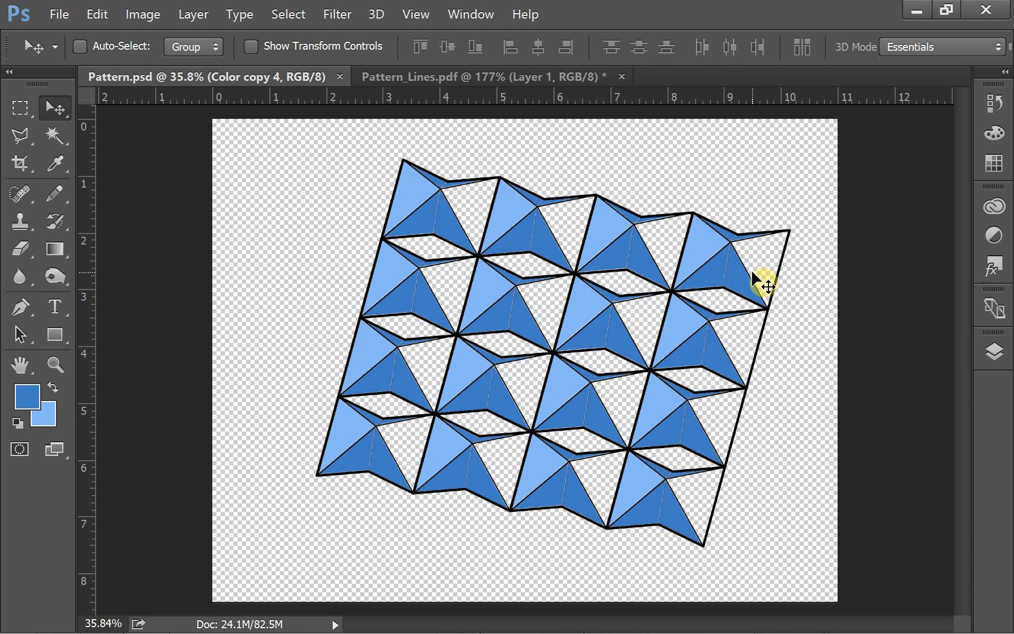
pyautogui.click(994, 351)
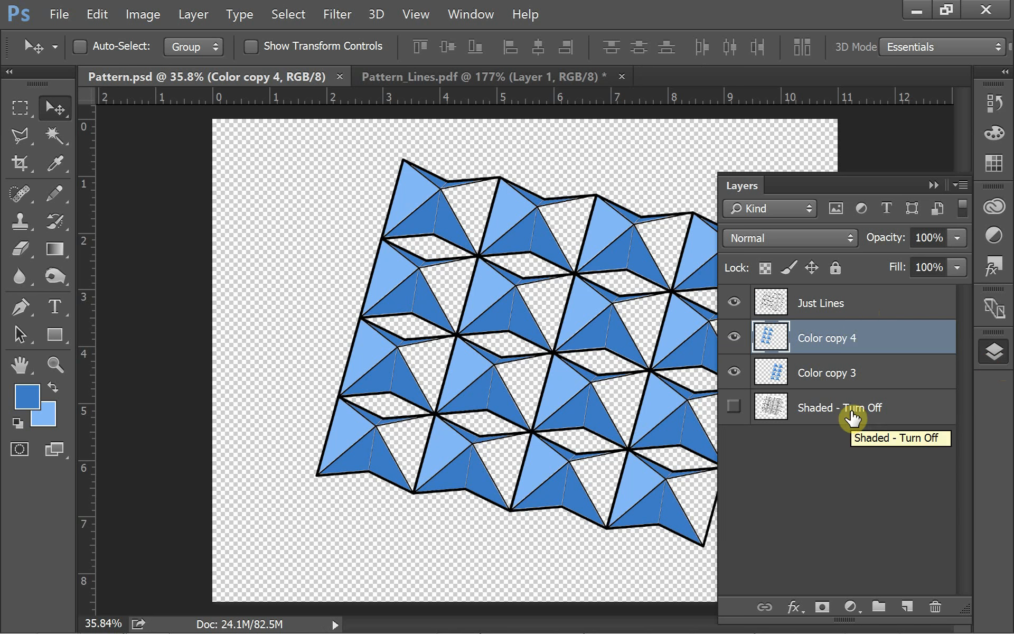
pyautogui.click(931, 186)
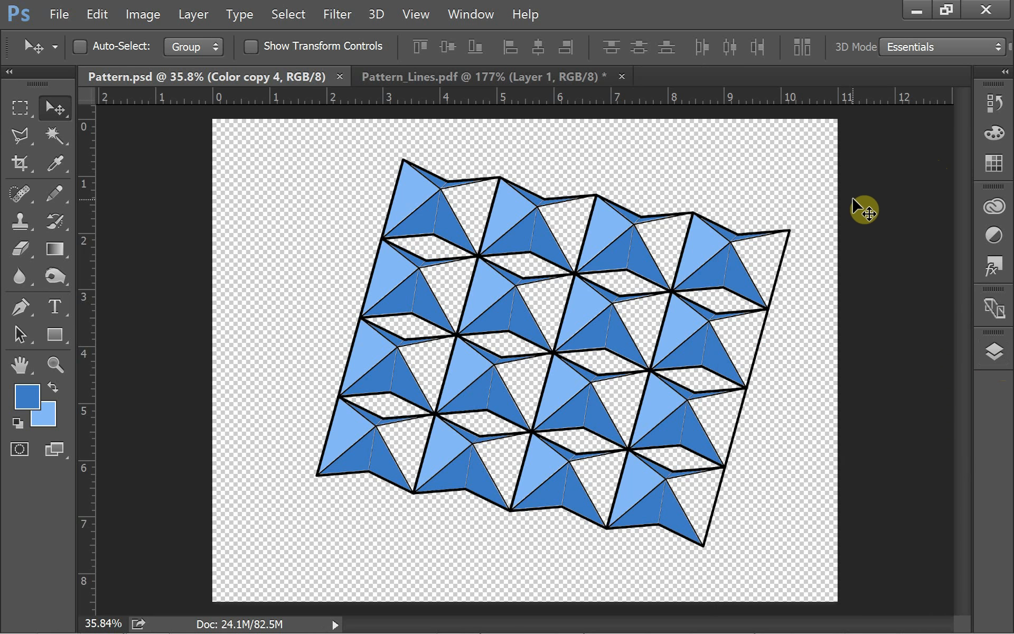
# Step: Save a JPEG copy of the drawing as Pattern.jpg in the Rhino Photoshop Drawing folder, at maximum quality 12
pyautogui.click(59, 16)
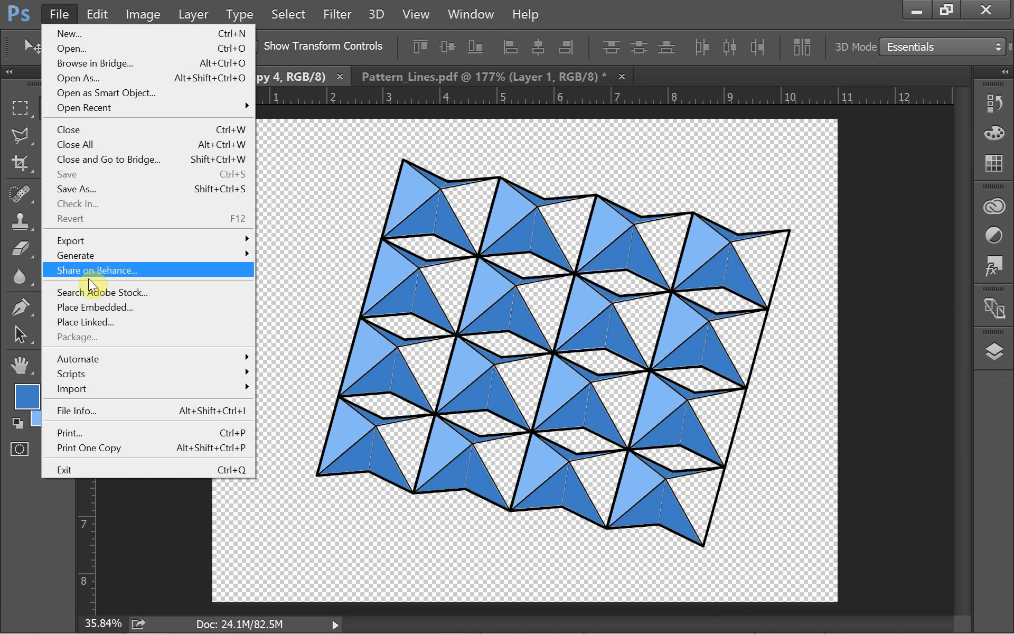
pyautogui.click(106, 190)
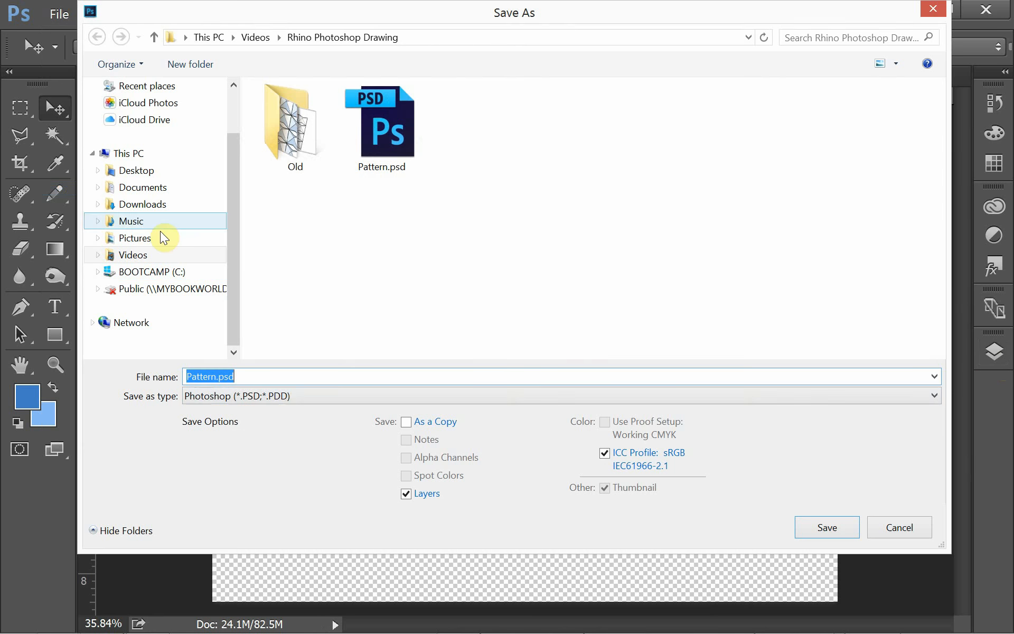
pyautogui.press('BackSpace')
pyautogui.click(294, 398)
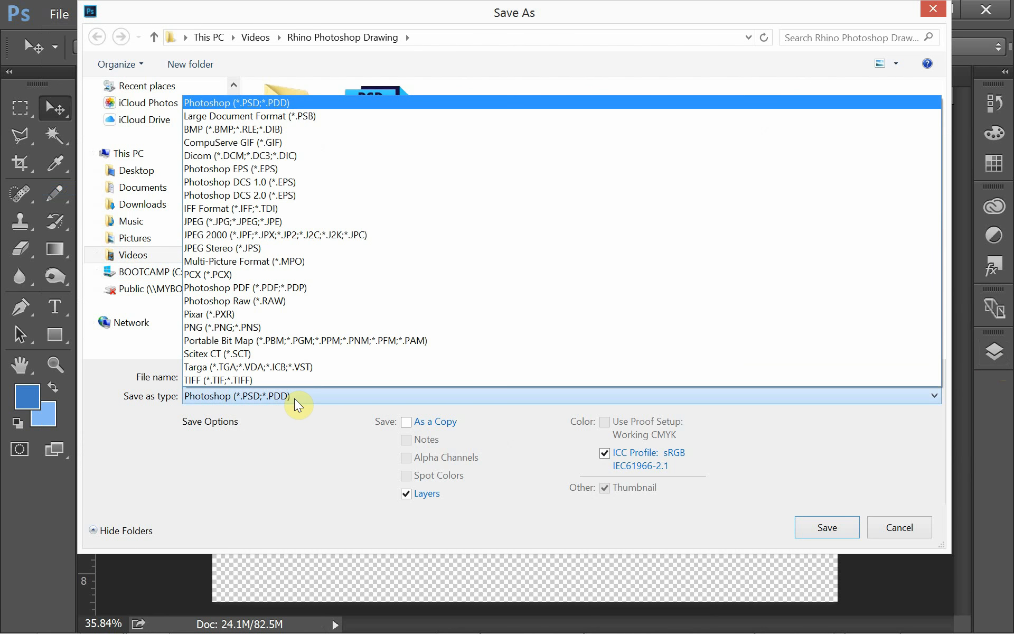
pyautogui.press('j')
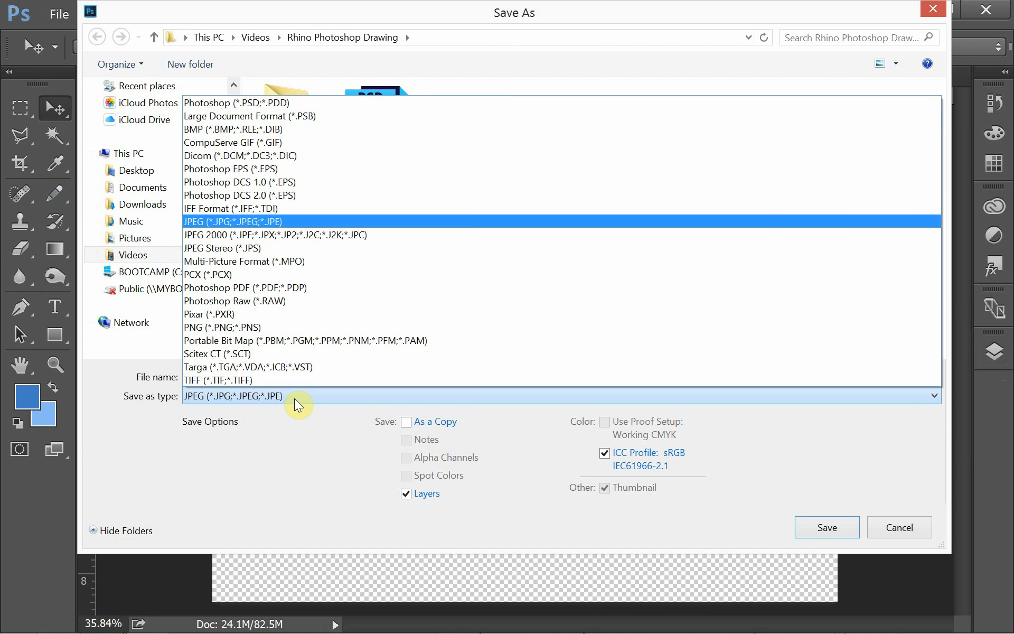
pyautogui.press('Return')
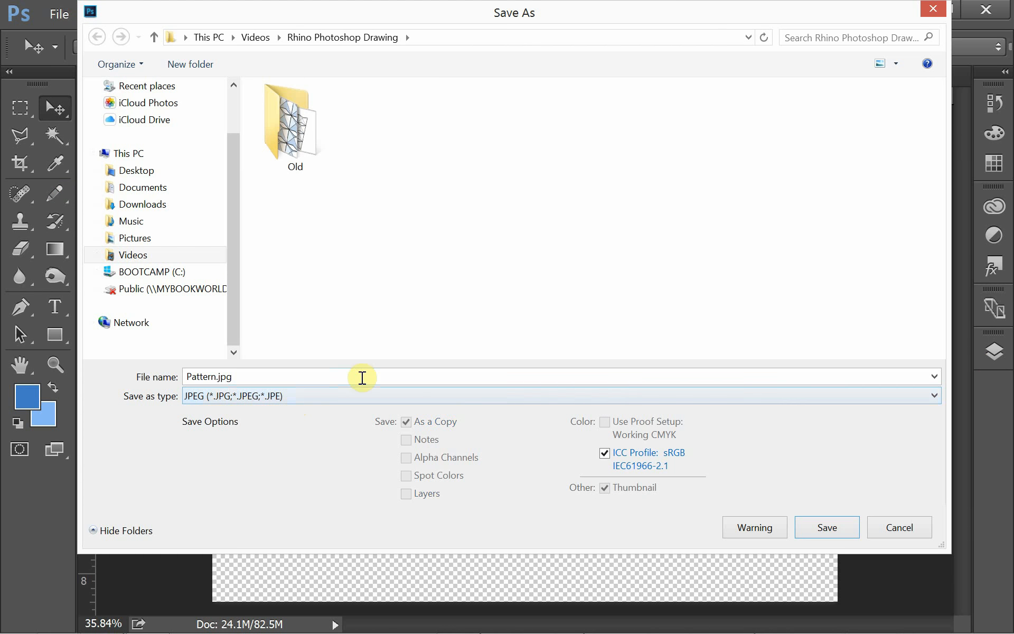
pyautogui.click(816, 527)
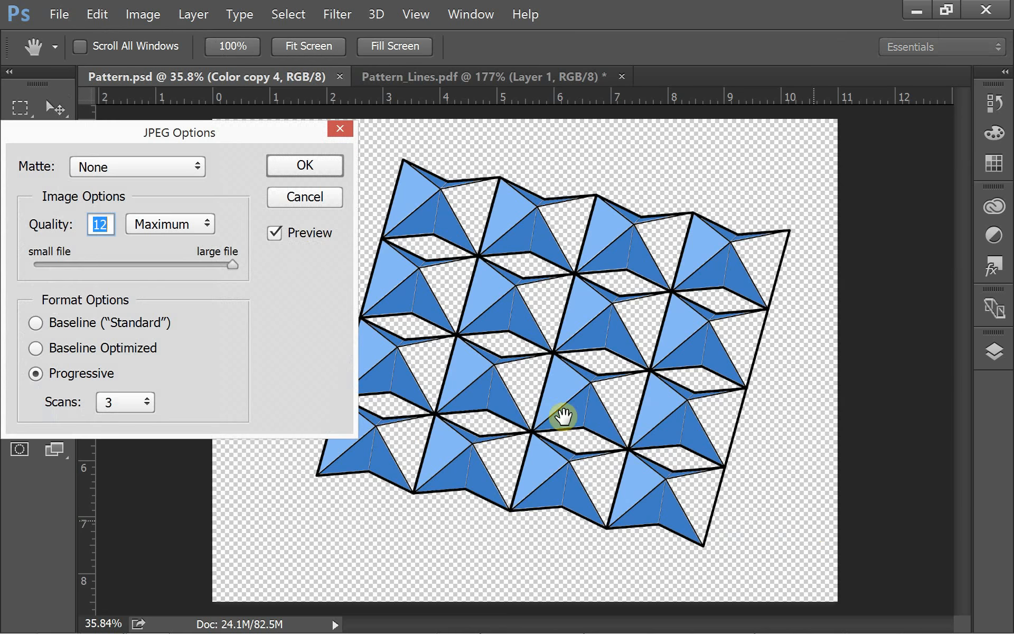
pyautogui.click(299, 165)
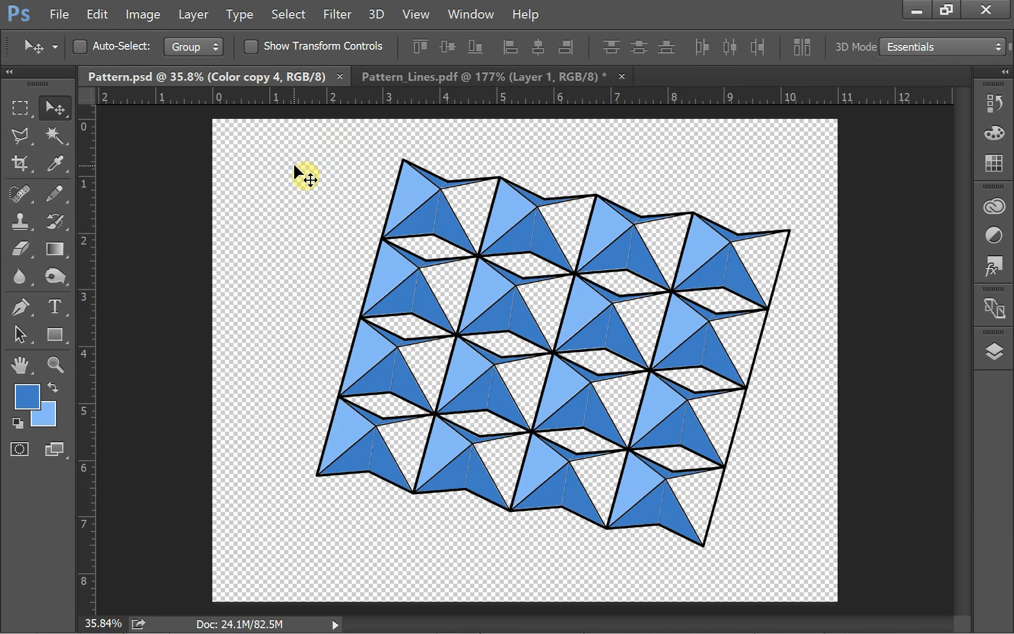
# Step: Close the Pattern.psd and Pattern_Lines.pdf documents
pyautogui.click(337, 76)
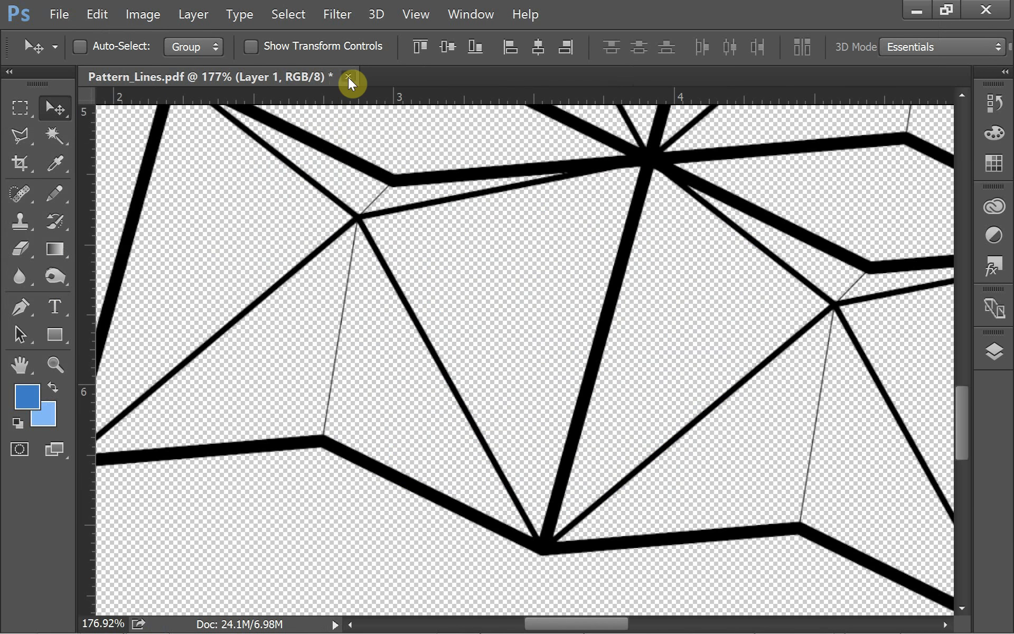
pyautogui.click(347, 77)
pyautogui.click(486, 261)
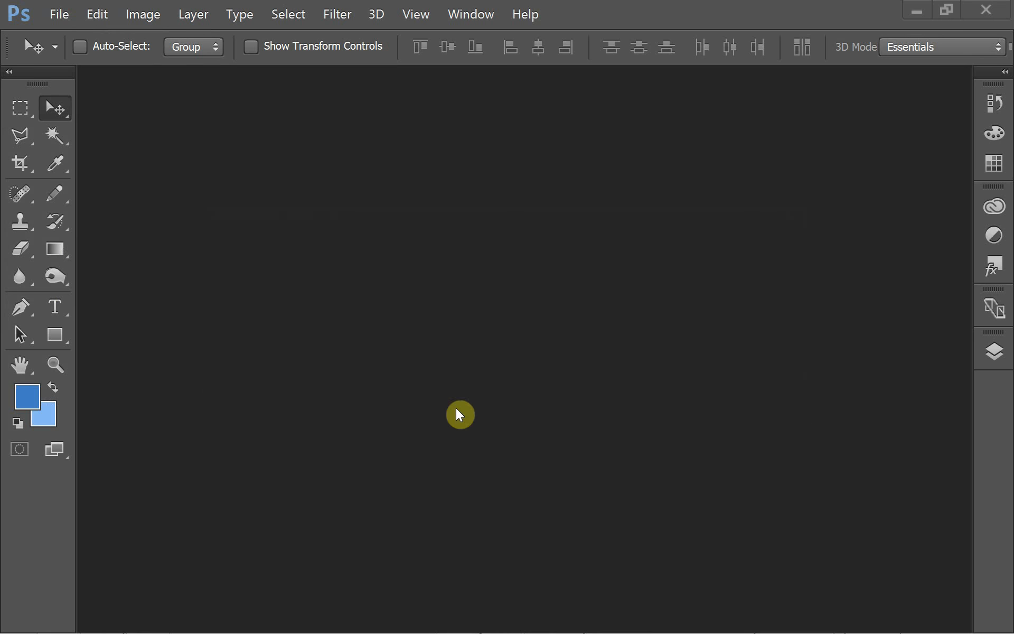
# Step: Open Pattern.jpg and convert its locked Background into a regular layer named Layer 0
pyautogui.click(56, 15)
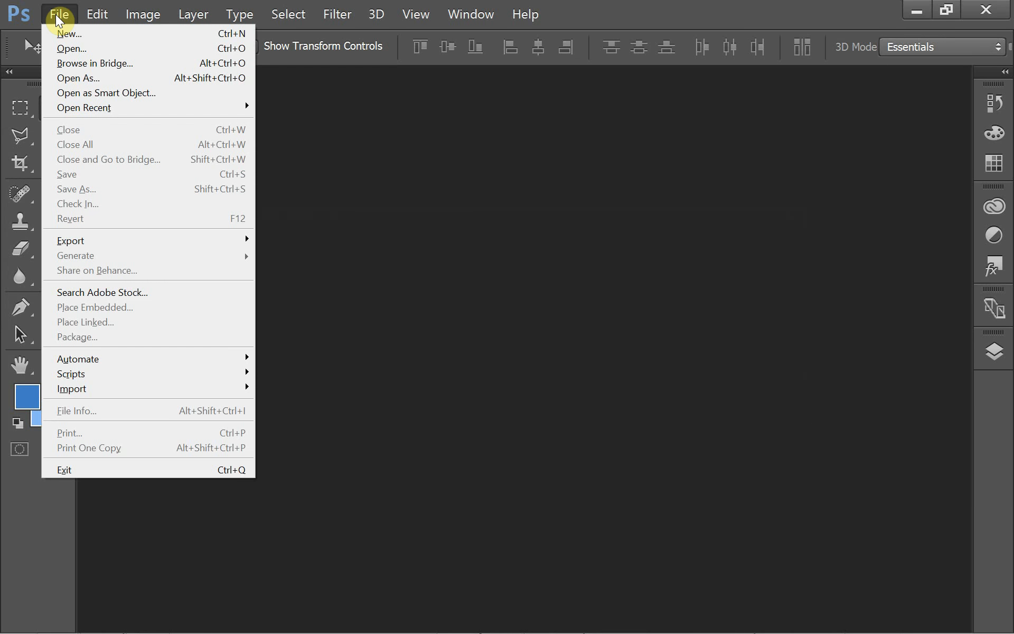
pyautogui.click(63, 48)
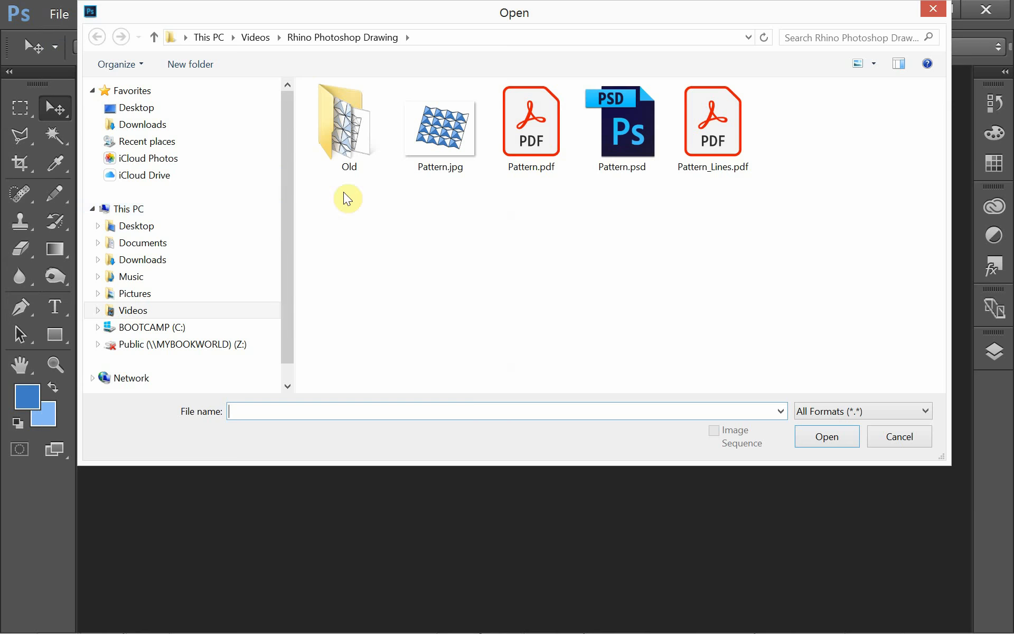
pyautogui.doubleClick(429, 153)
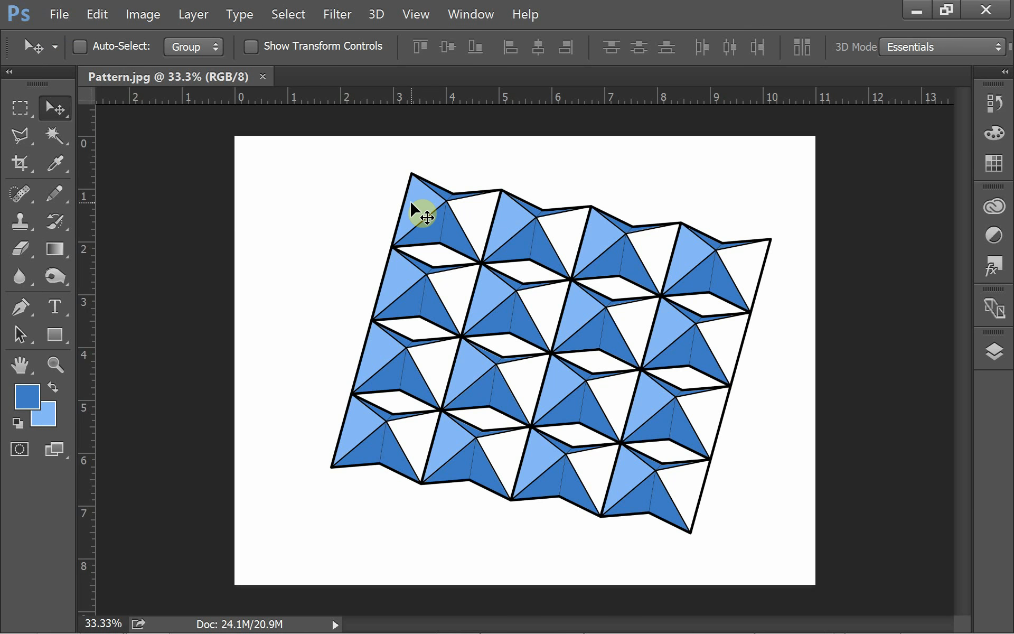
pyautogui.click(988, 353)
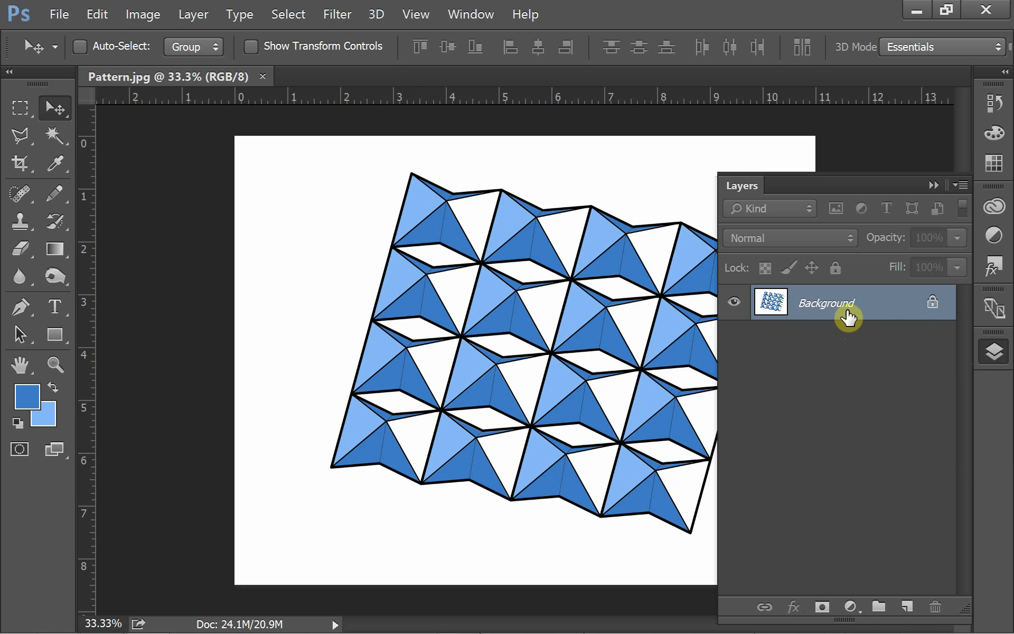
pyautogui.doubleClick(872, 315)
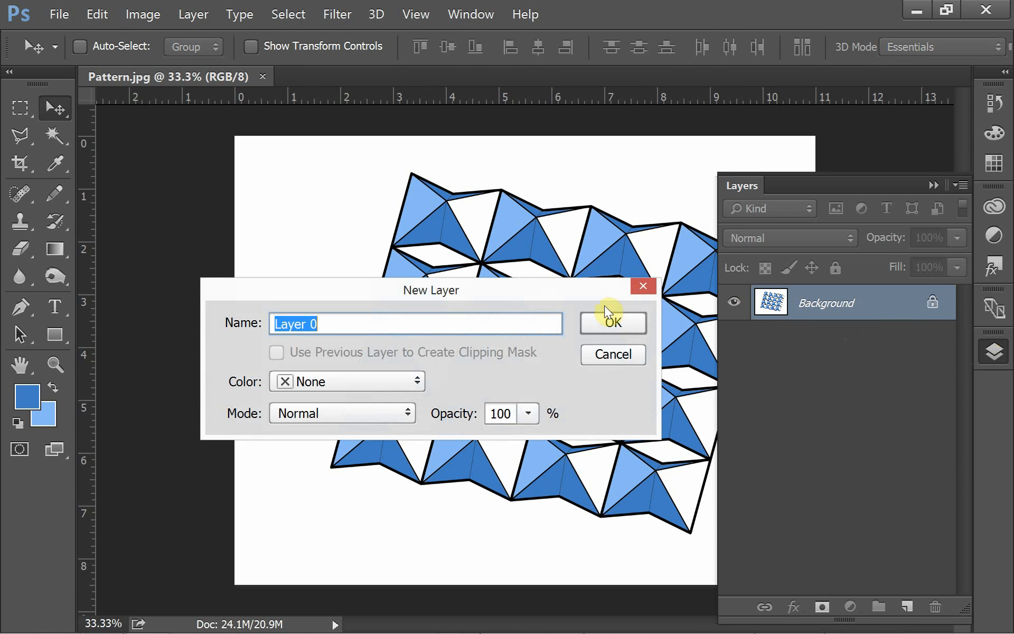
pyautogui.click(609, 320)
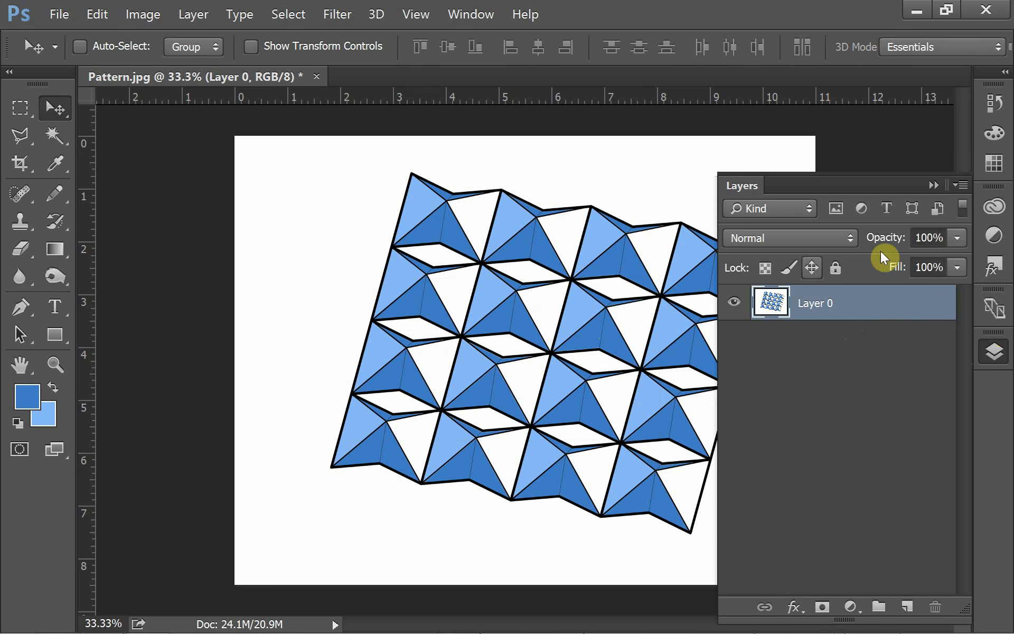
pyautogui.click(932, 186)
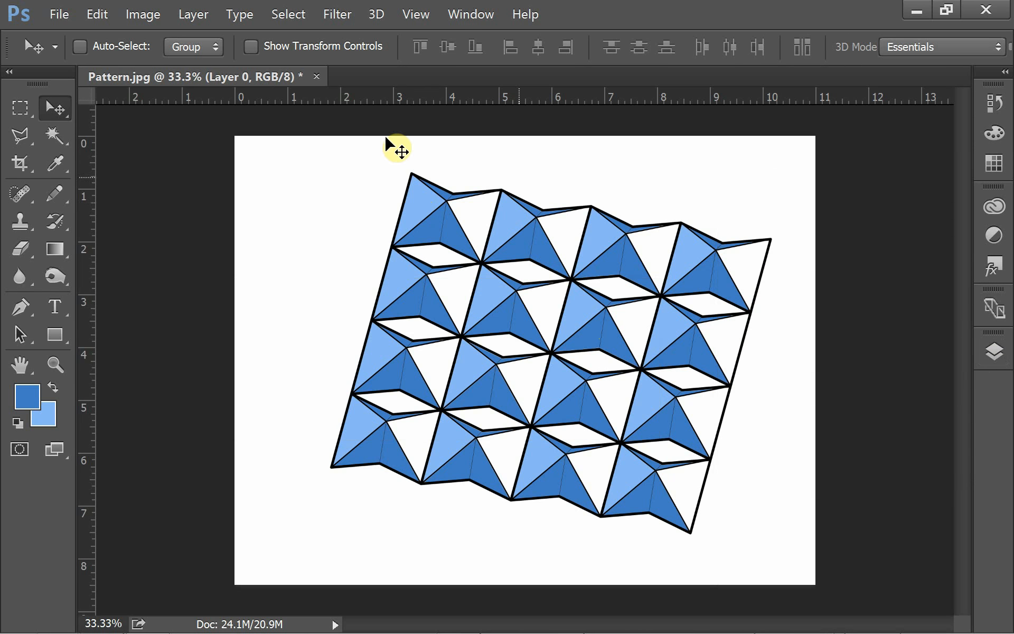
# Step: Set the canvas size to 6 by 6 inches with the centre anchor and accept the clipping
pyautogui.click(147, 17)
pyautogui.click(175, 144)
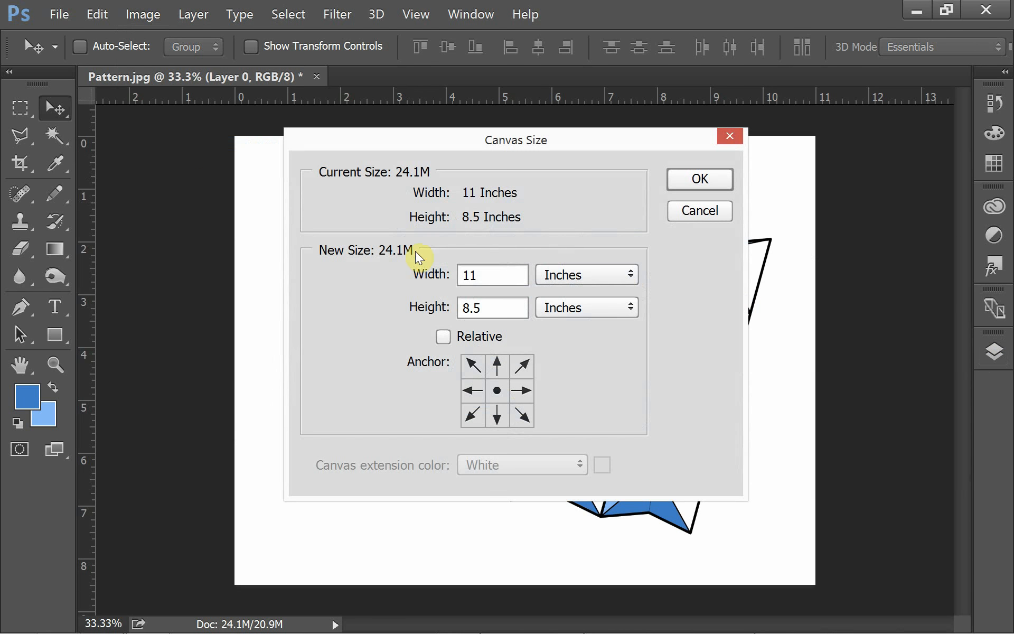
pyautogui.moveTo(498, 274); pyautogui.dragTo(457, 275)
pyautogui.write('6')
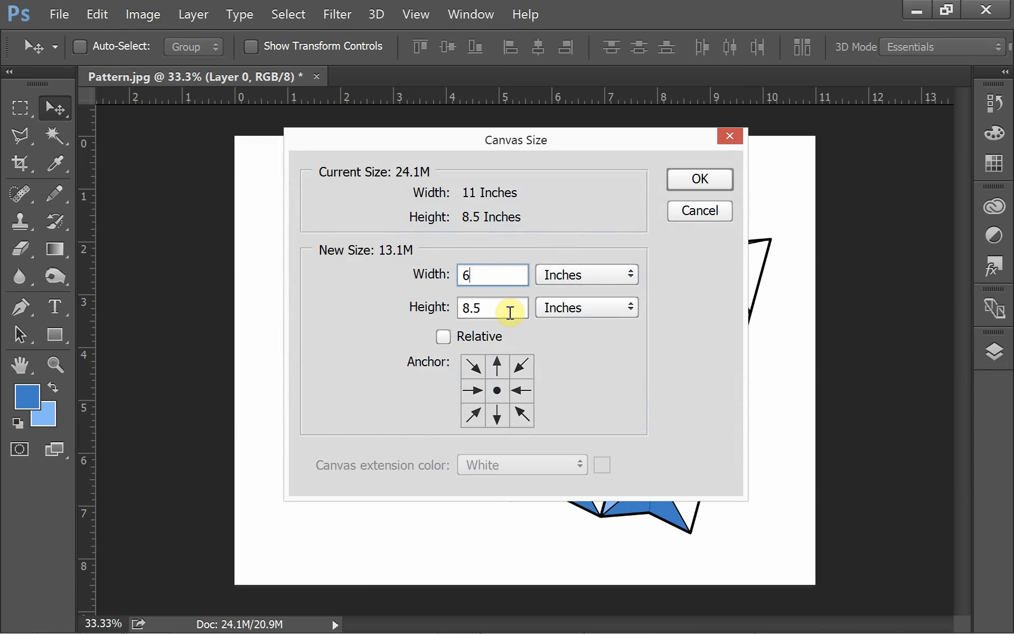
pyautogui.moveTo(510, 311); pyautogui.dragTo(459, 309)
pyautogui.write('6')
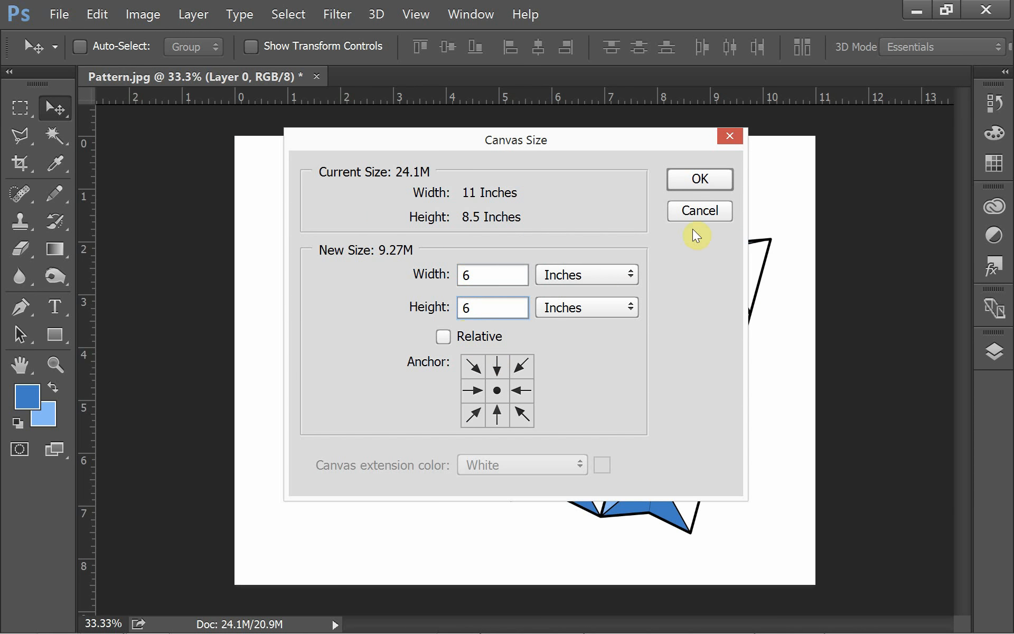
pyautogui.click(699, 179)
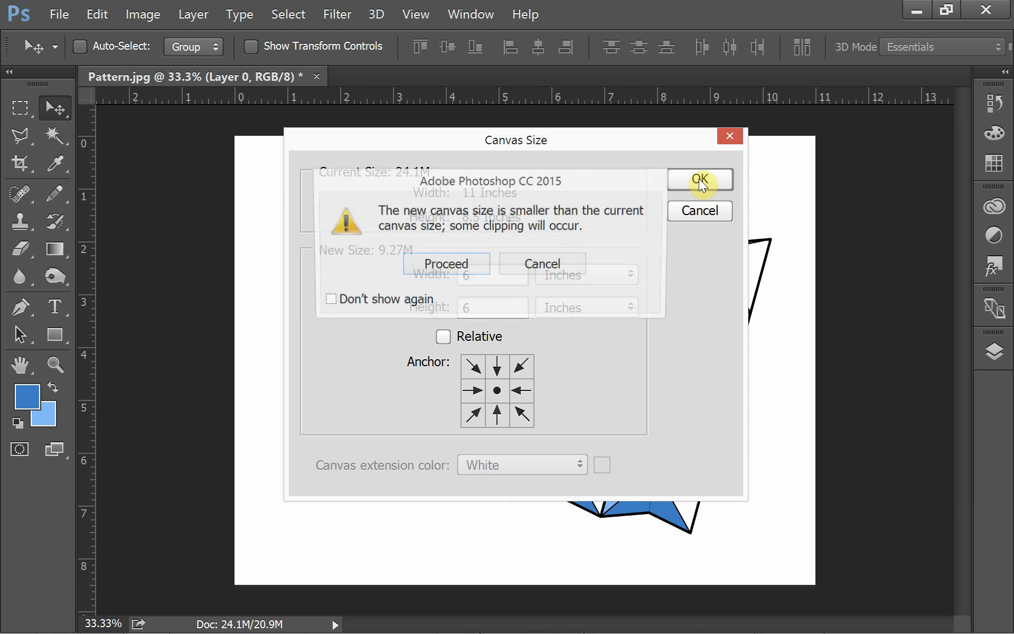
pyautogui.click(430, 271)
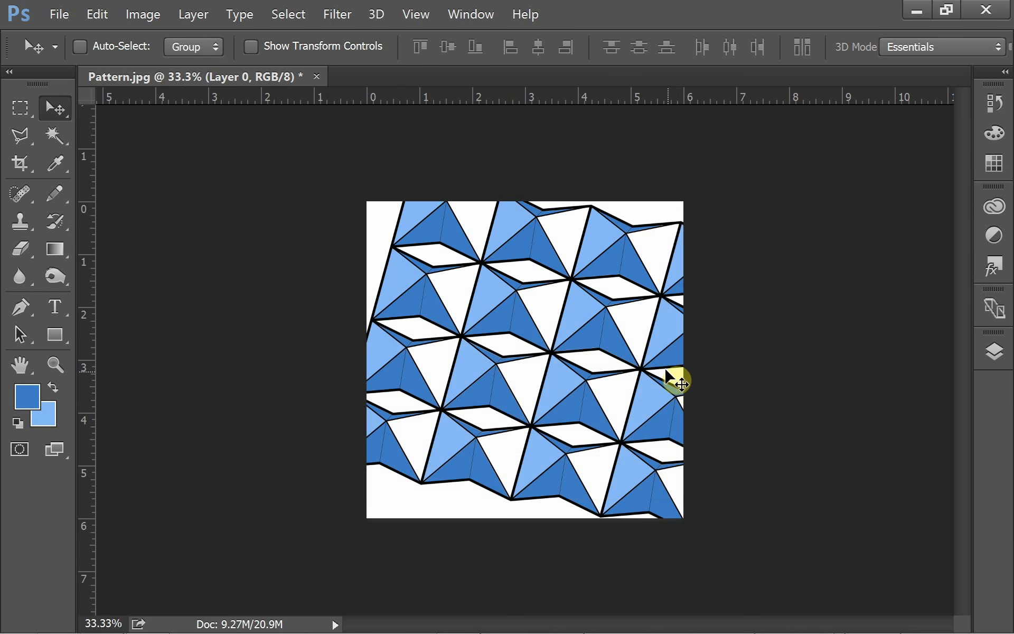
# Step: Move the pattern on Layer 0 about half an inch to the left within the square canvas
pyautogui.moveTo(666, 371); pyautogui.dragTo(619, 362)
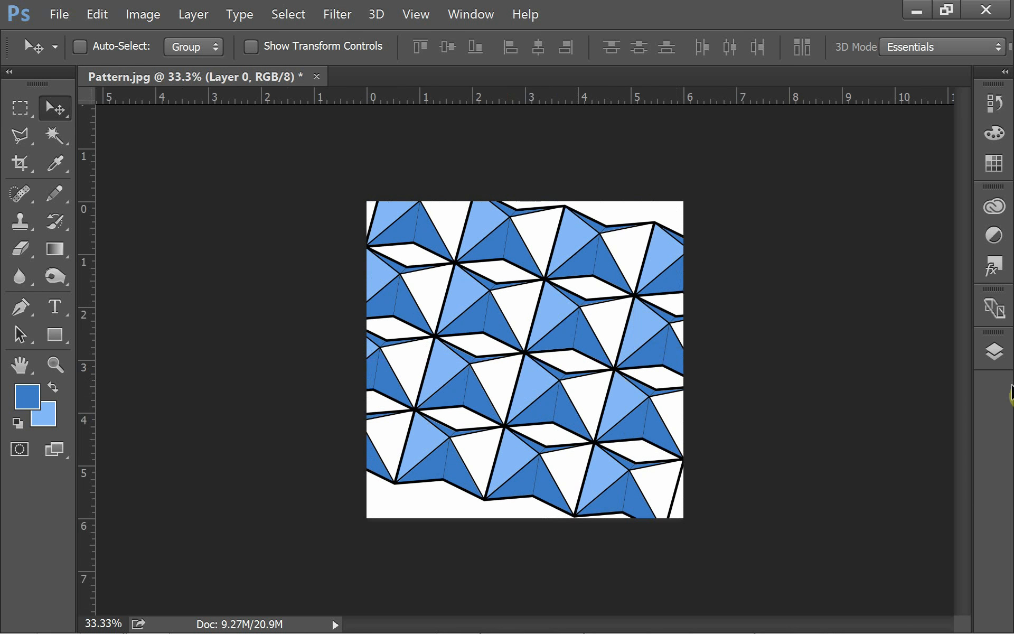
pyautogui.click(993, 351)
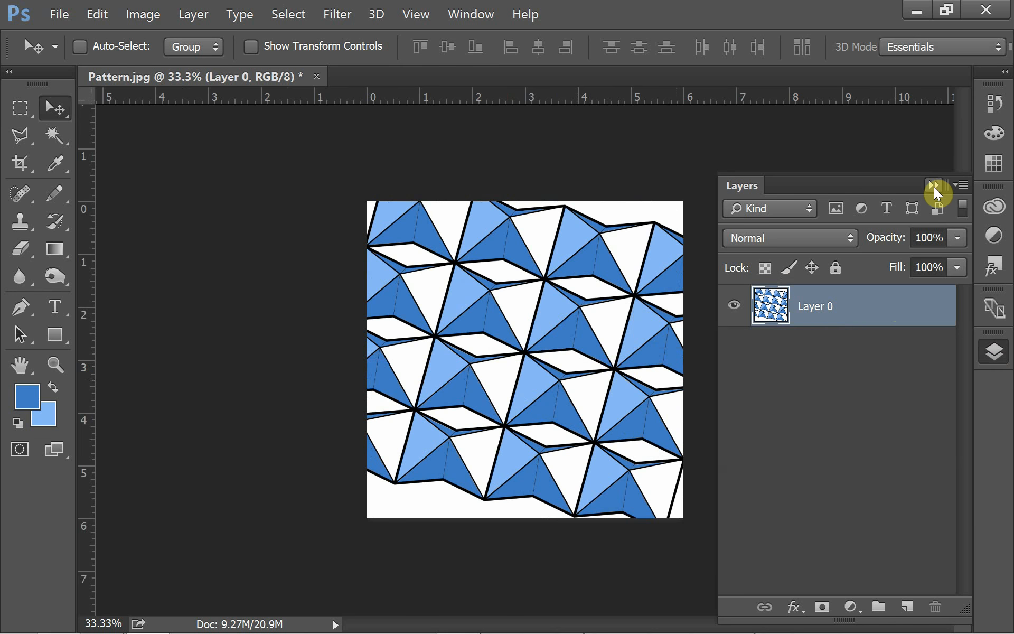
pyautogui.click(935, 186)
pyautogui.moveTo(554, 272); pyautogui.dragTo(575, 325)
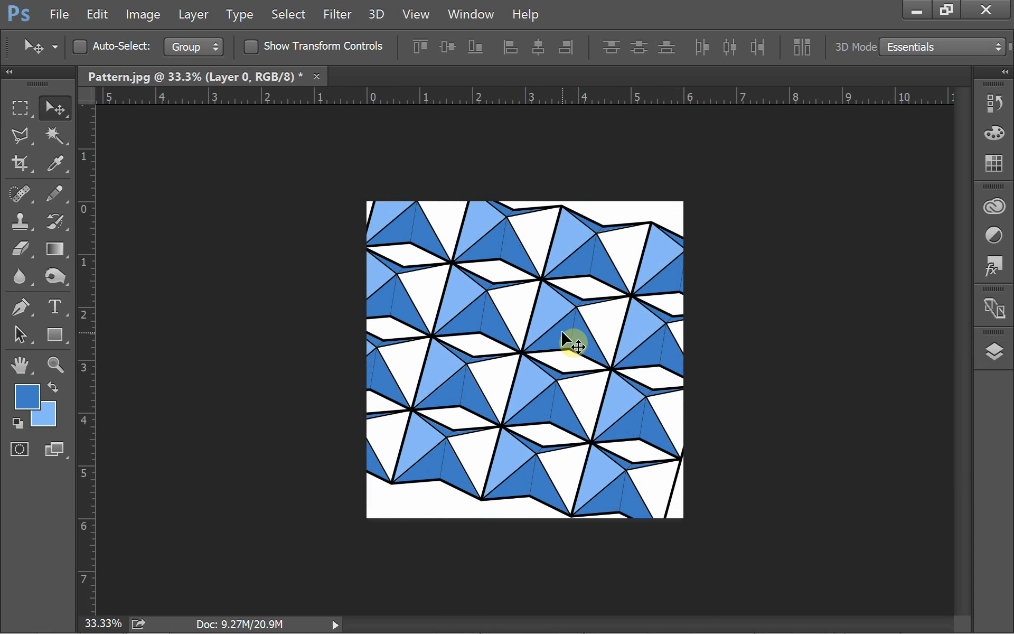
# Step: Enlarge Layer 0 proportionally with Free Transform until the pattern covers the white margins of the square canvas
pyautogui.hotkey('ctrl', 't')
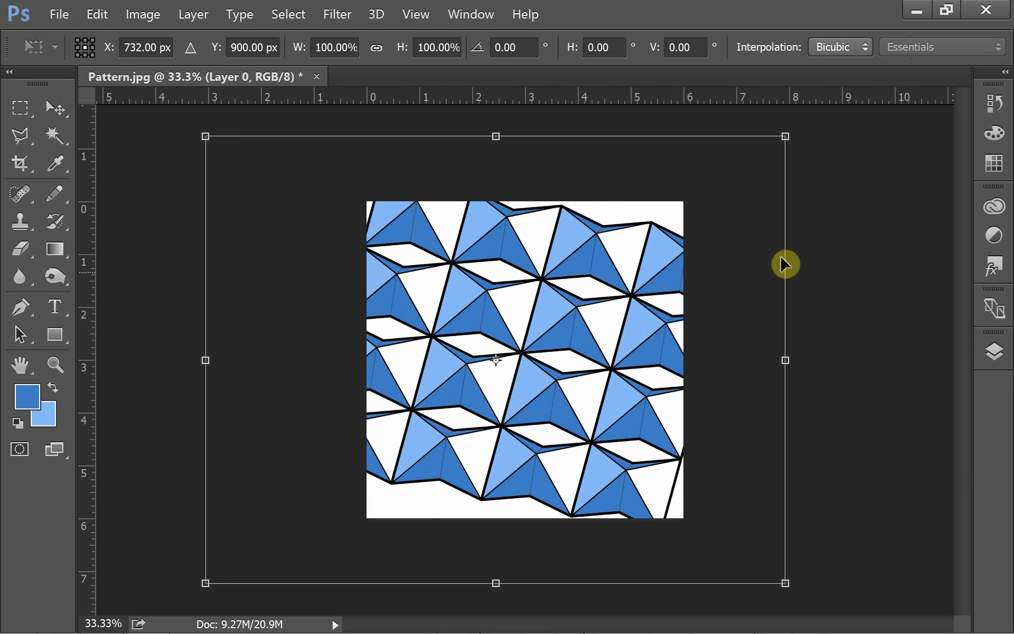
pyautogui.keyDown('shift'); pyautogui.moveTo(785, 136); pyautogui.dragTo(819, 130); pyautogui.keyUp('shift')
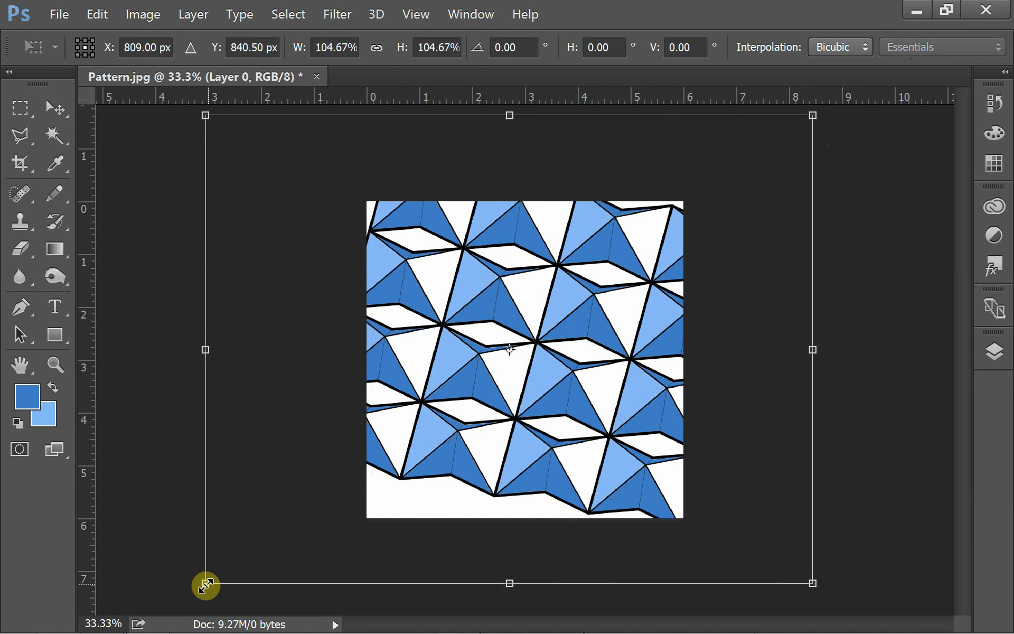
pyautogui.keyDown('shift'); pyautogui.moveTo(206, 585); pyautogui.dragTo(138, 622); pyautogui.keyUp('shift')
pyautogui.keyDown('shift'); pyautogui.moveTo(814, 114); pyautogui.dragTo(838, 105); pyautogui.keyUp('shift')
pyautogui.press('Return')
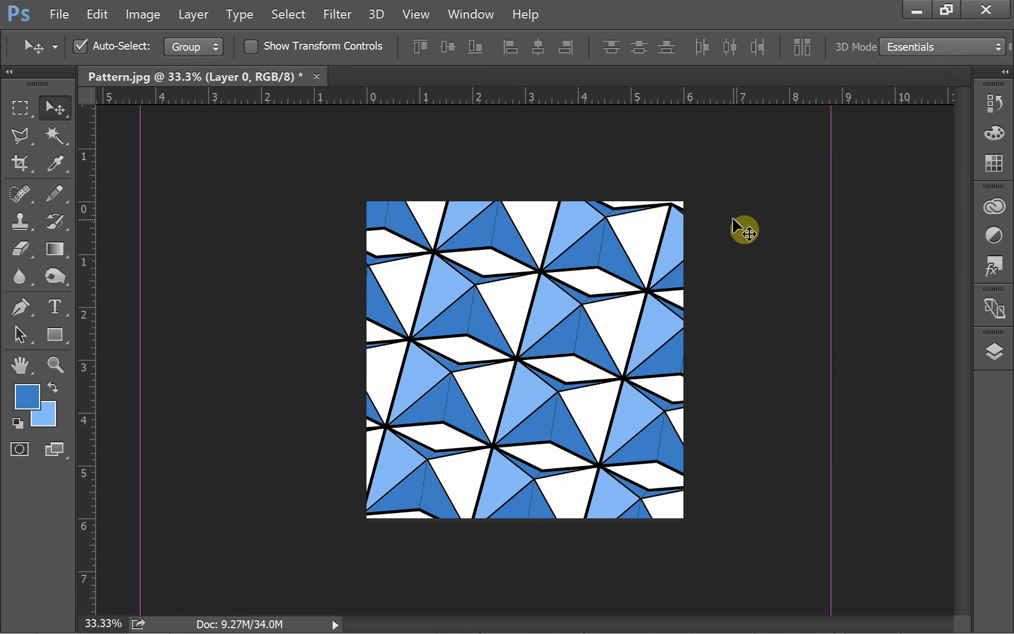
pyautogui.keyDown('alt'); pyautogui.scroll(2, 745, 229); pyautogui.keyUp('alt')
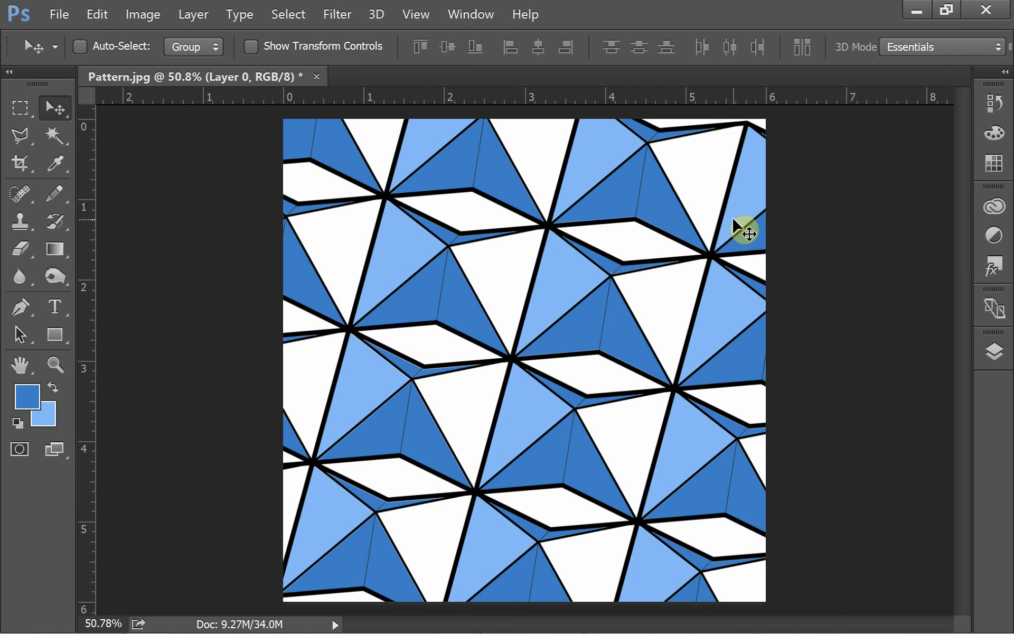